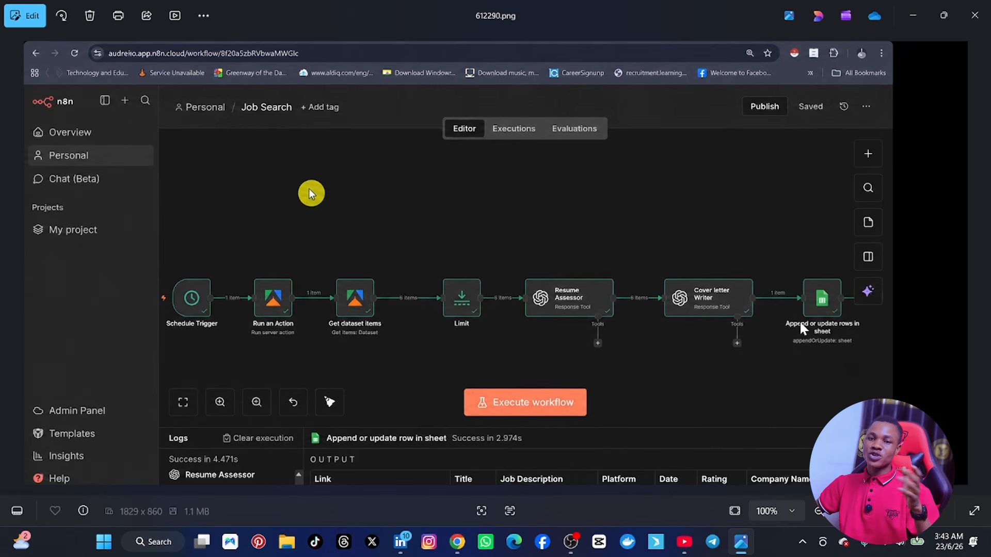
Step: Switch from the workflow image to the empty n8n workflow and add an "On a schedule" trigger as its first step
{"action": "left_click", "coordinate": [909, 17]}
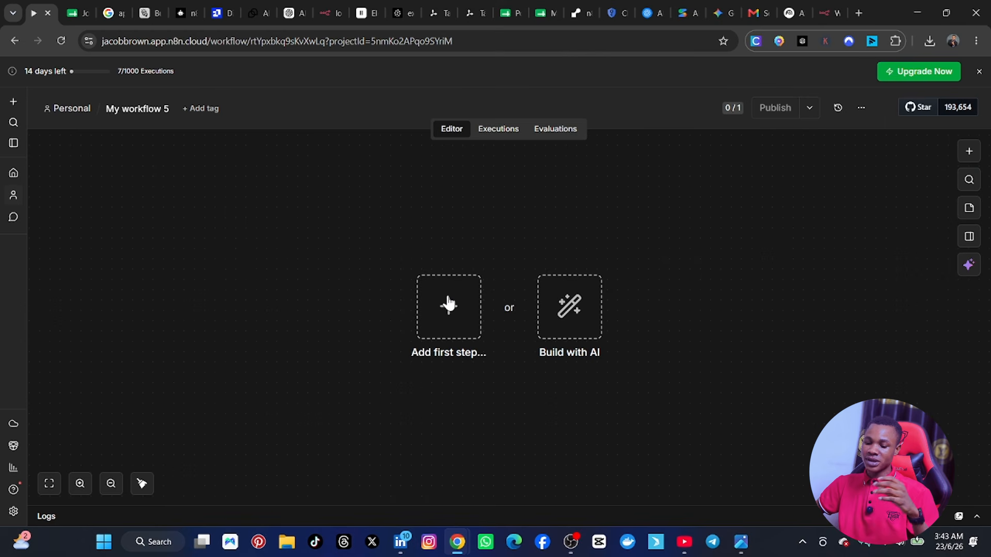
{"action": "left_click", "coordinate": [471, 317]}
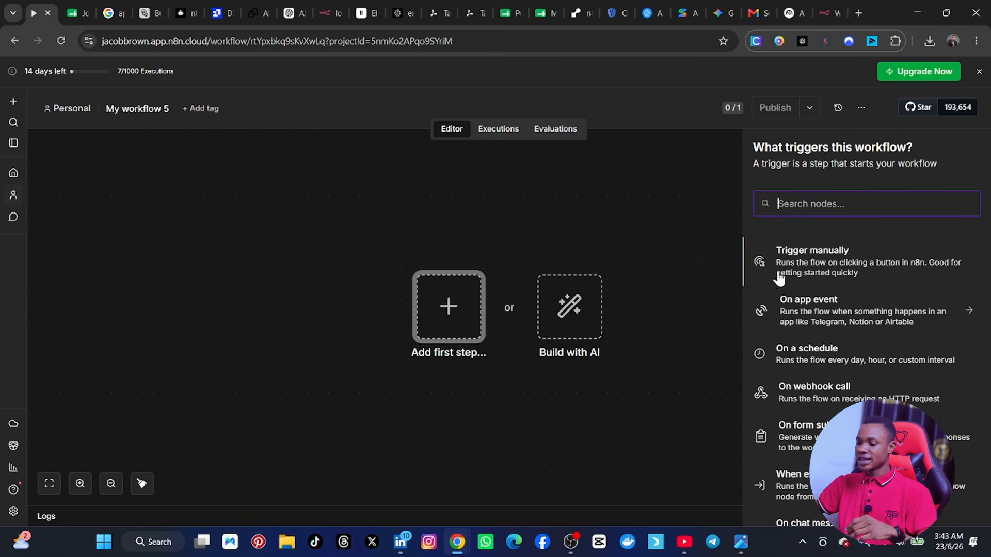
{"action": "left_click", "coordinate": [832, 363]}
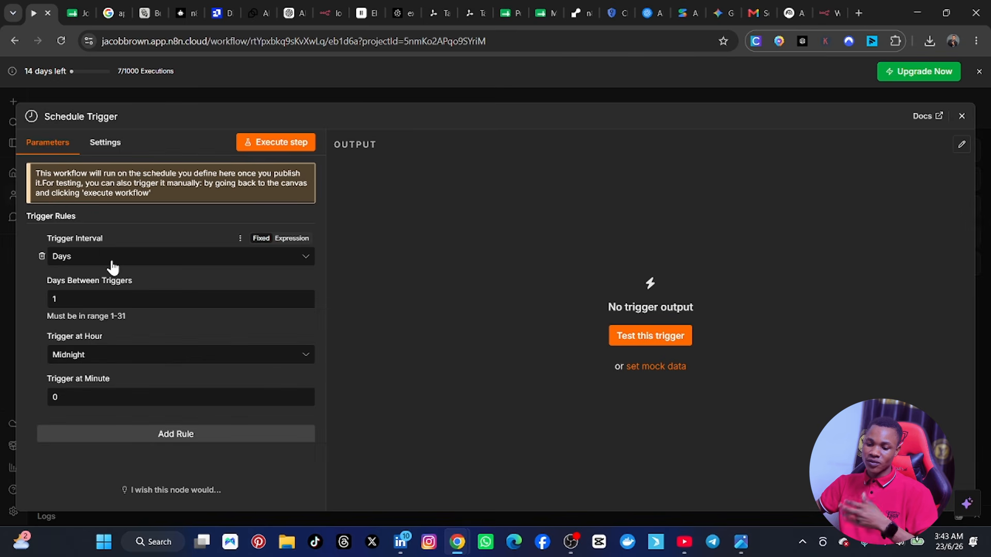
Step: Set the Schedule Trigger's hour to 10am in the daily rule and move its node to the left part of the canvas
{"action": "left_click", "coordinate": [91, 261]}
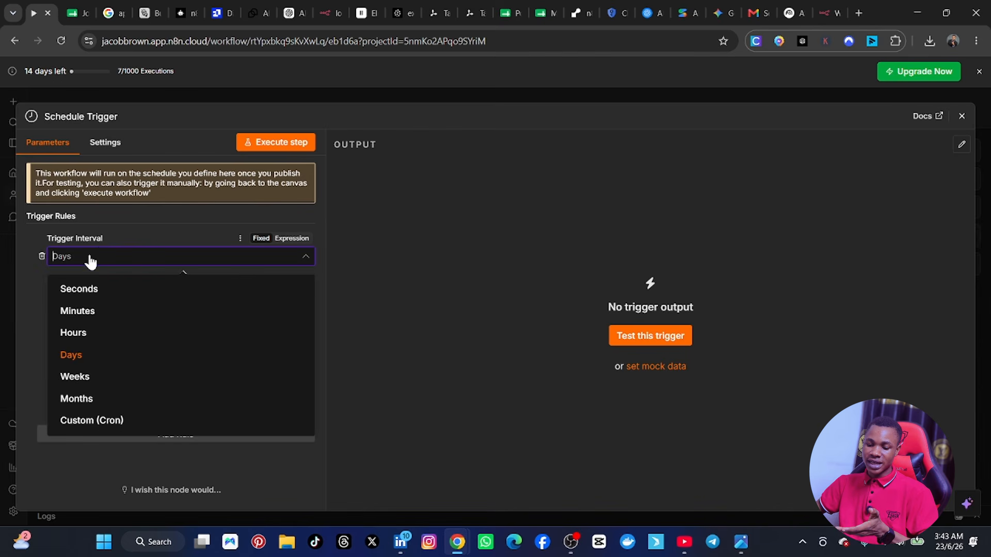
{"action": "left_click", "coordinate": [33, 229]}
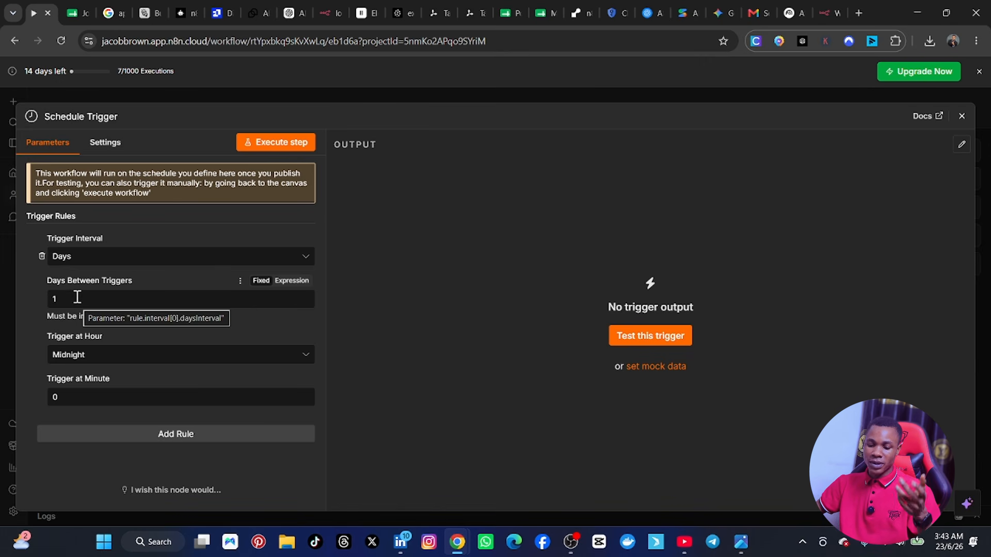
{"action": "left_click", "coordinate": [93, 354]}
{"action": "scroll", "coordinate": [93, 308], "scroll_direction": "down", "scroll_amount": 1}
{"action": "scroll", "coordinate": [93, 308], "scroll_direction": "down", "scroll_amount": 3}
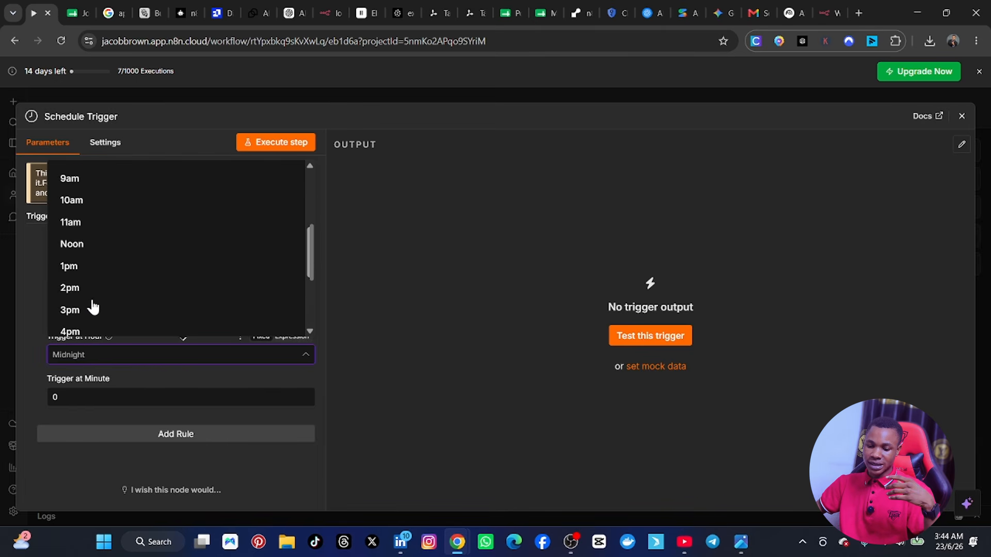
{"action": "left_click", "coordinate": [93, 200]}
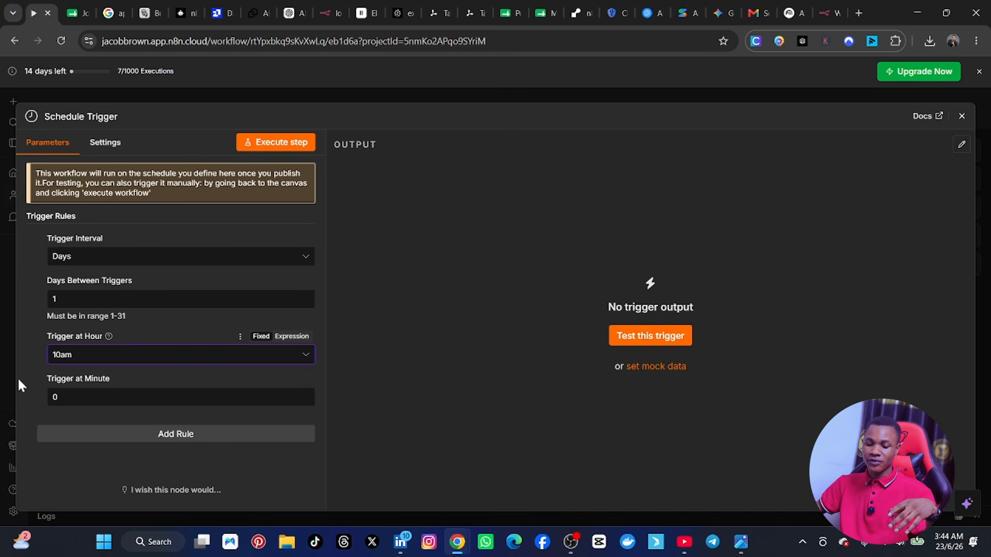
{"action": "left_click", "coordinate": [74, 397]}
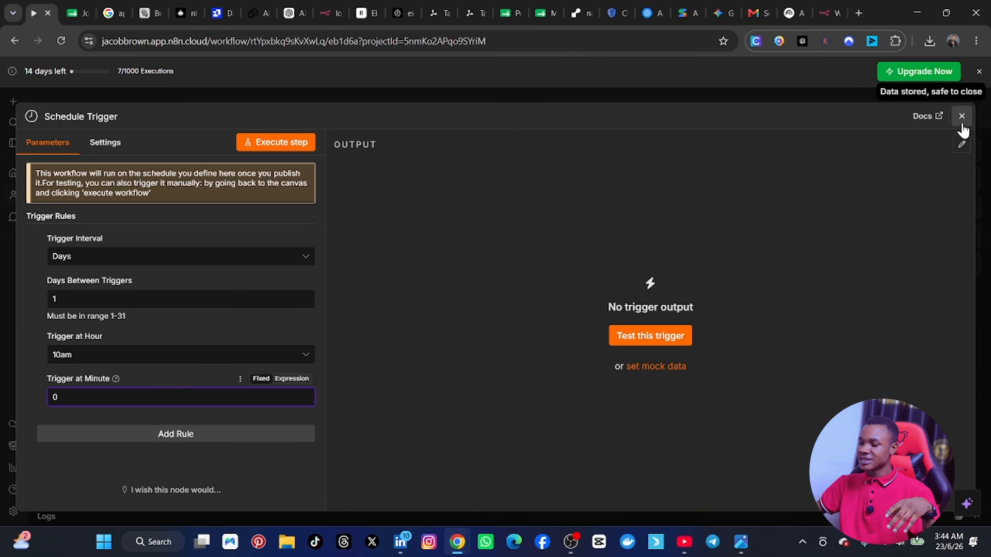
{"action": "key", "text": "Escape"}
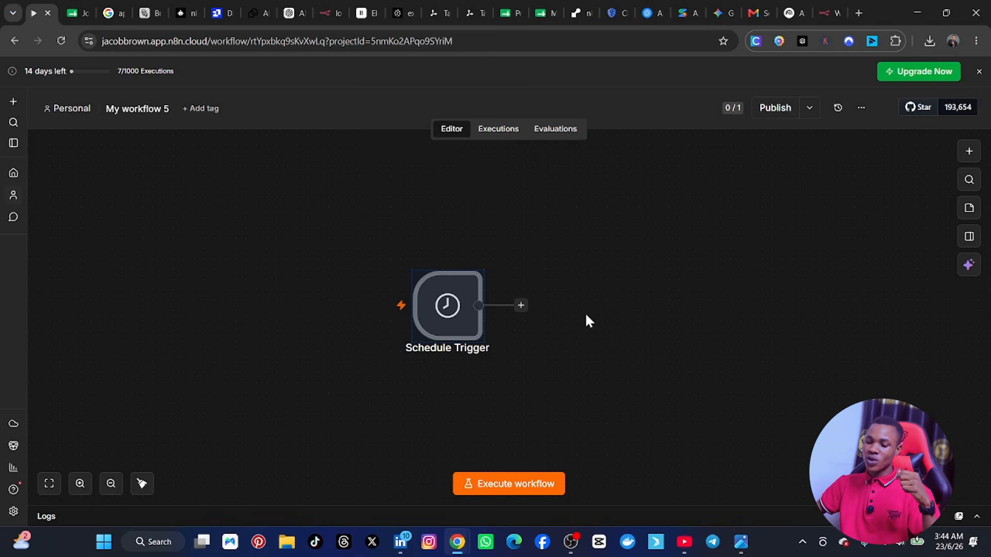
{"action": "left_click_drag", "start_coordinate": [447, 289], "coordinate": [190, 269]}
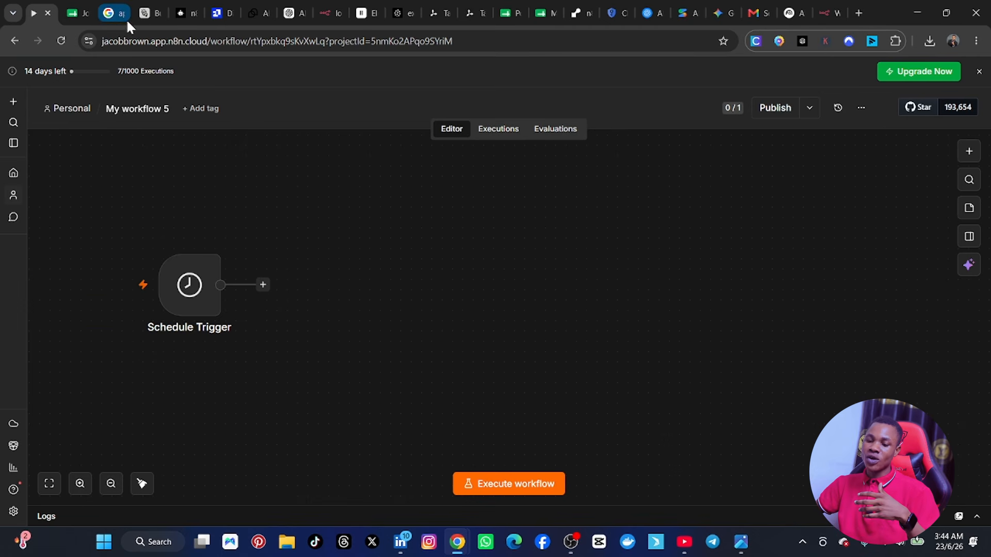
Step: Switch to the Google results for apify and open the Apify website
{"action": "left_click", "coordinate": [113, 14]}
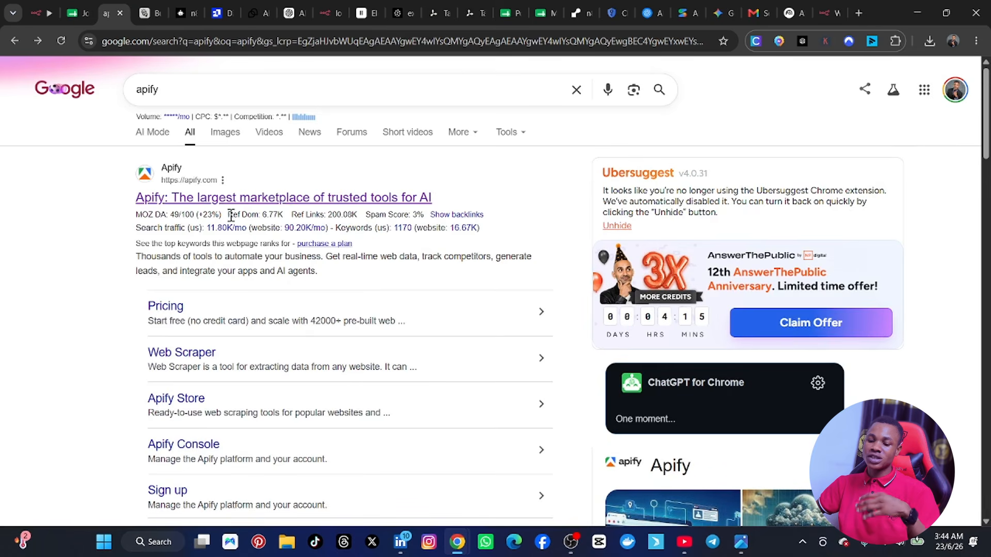
{"action": "mouse_move", "coordinate": [219, 214]}
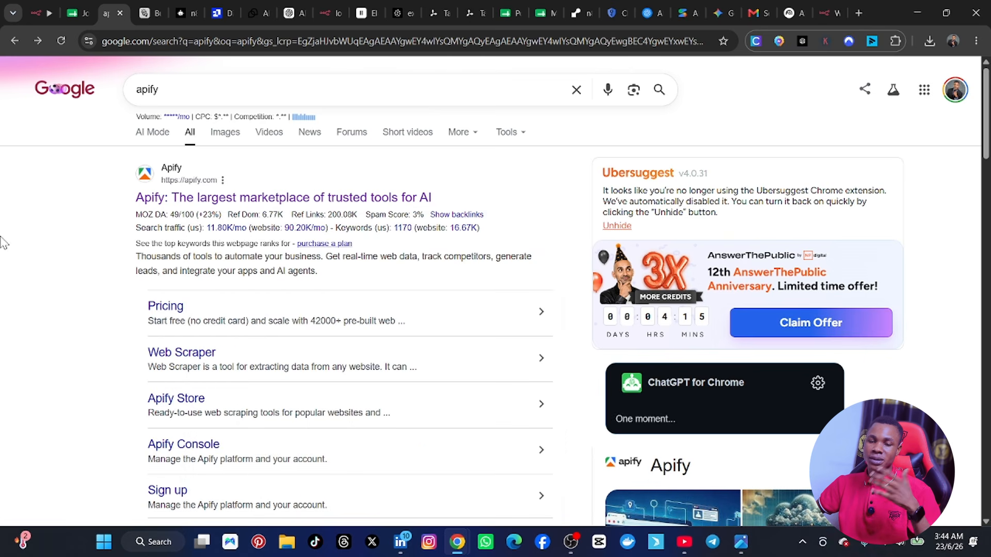
{"action": "mouse_move", "coordinate": [159, 242]}
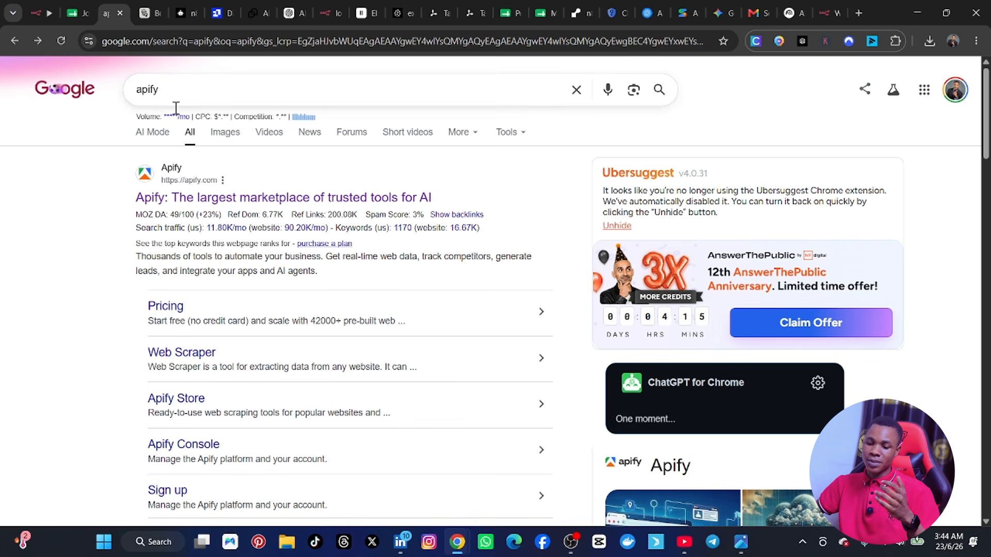
{"action": "left_click", "coordinate": [176, 202]}
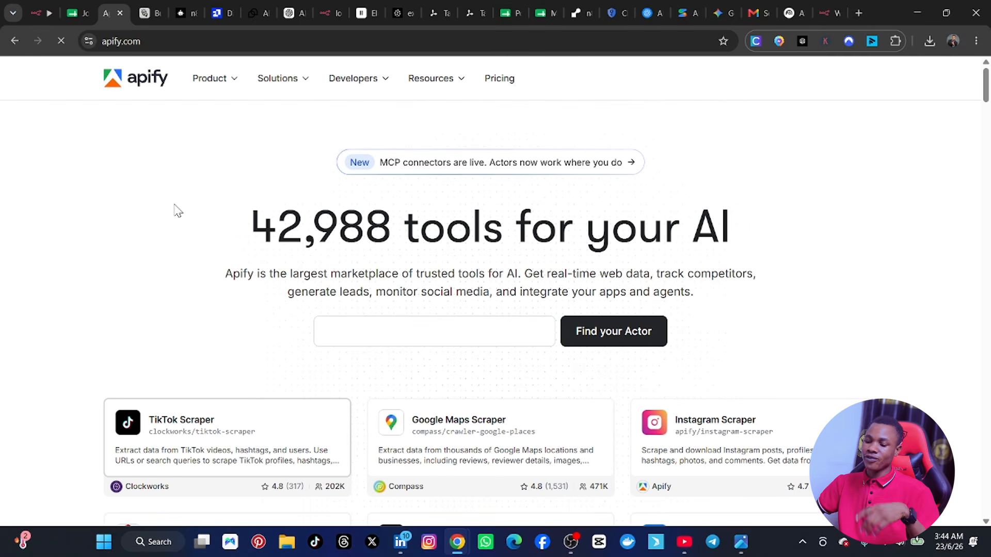
{"action": "scroll", "coordinate": [541, 249], "scroll_direction": "down", "scroll_amount": 1}
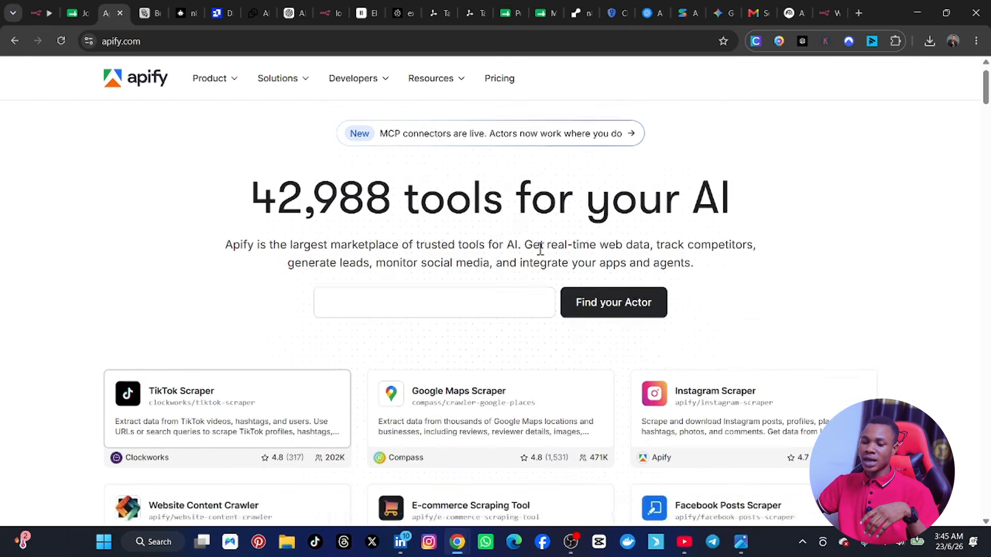
{"action": "scroll", "coordinate": [540, 249], "scroll_direction": "down", "scroll_amount": 5}
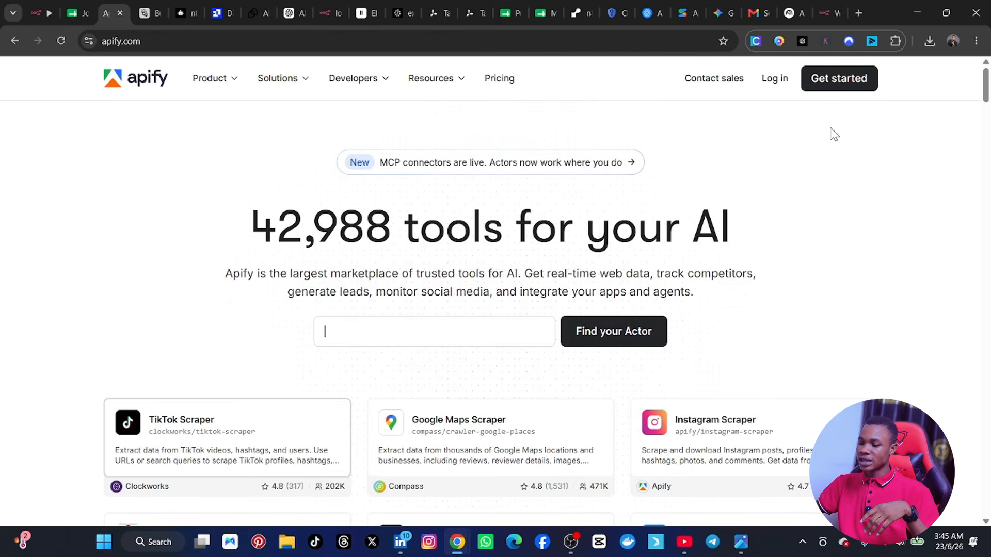
{"action": "type", "text": "Scr"}
Step: Sign up for Apify with a Google account and accept the prefilled full name and username
{"action": "left_click", "coordinate": [846, 89]}
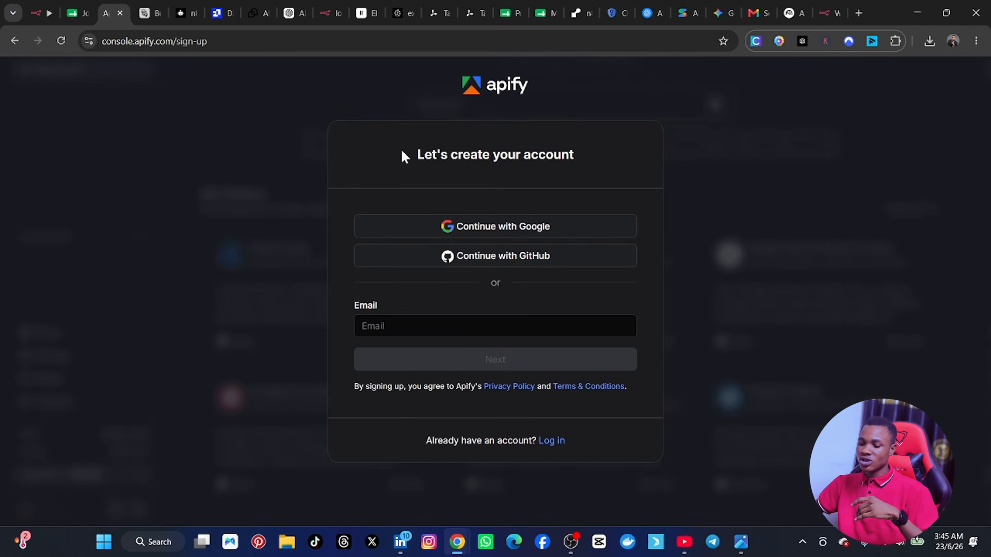
{"action": "left_click", "coordinate": [495, 233]}
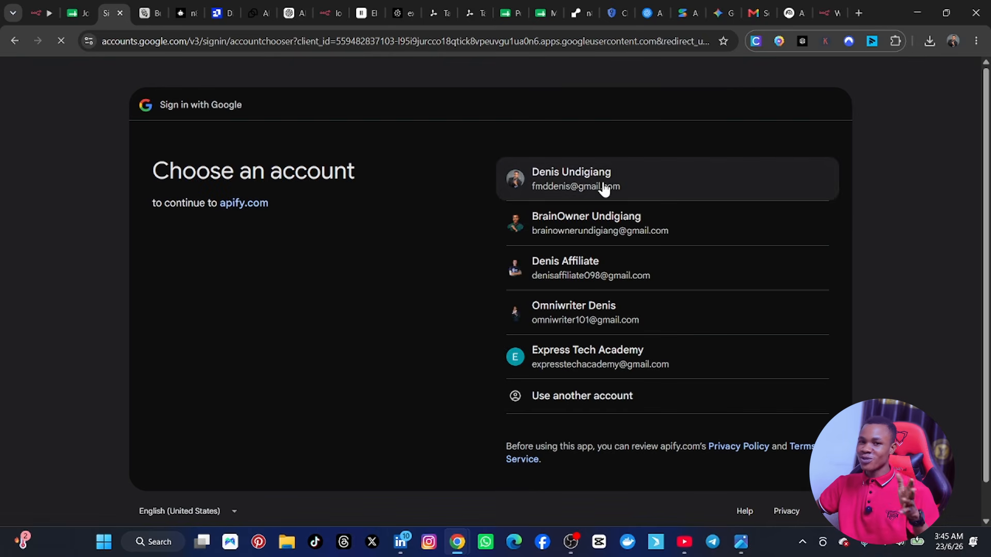
{"action": "left_click", "coordinate": [617, 184]}
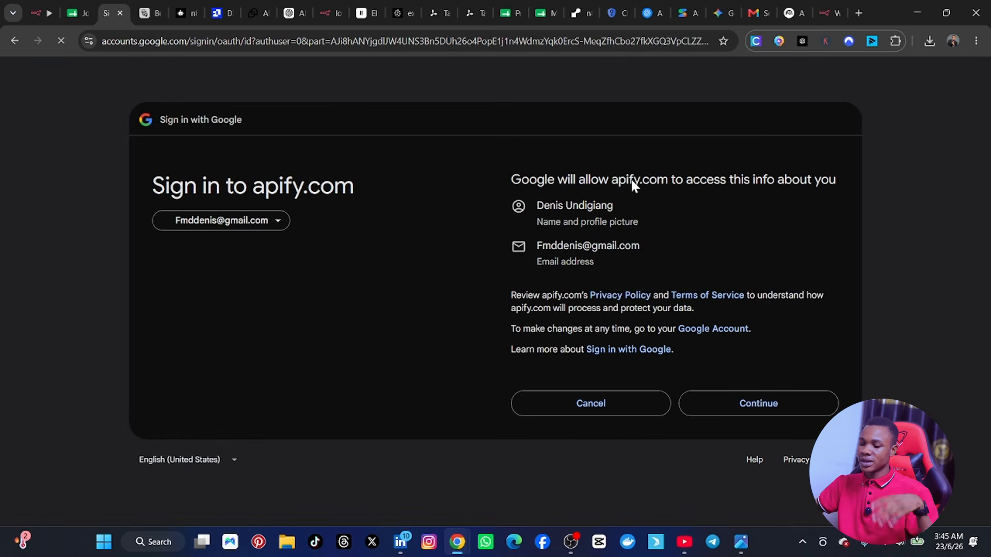
{"action": "left_click", "coordinate": [774, 413]}
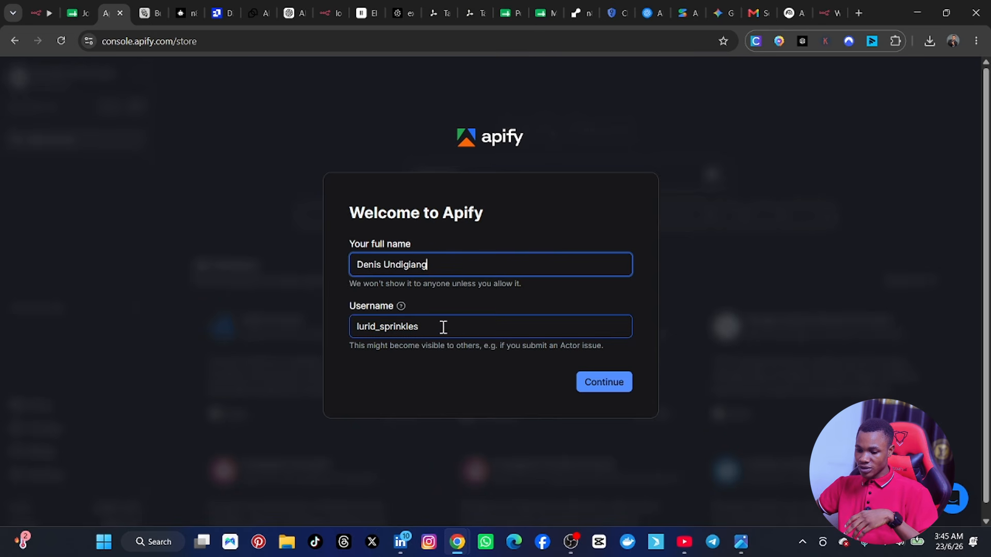
{"action": "left_click", "coordinate": [599, 384]}
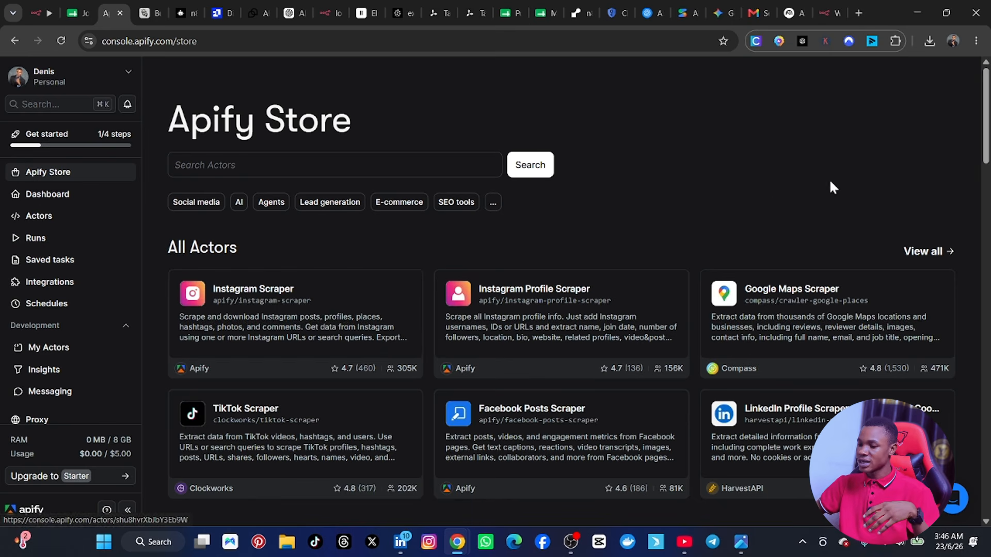
Step: Look through the scraper Actors offered in the Apify Store, including the social media and lead generation ones
{"action": "scroll", "coordinate": [522, 244], "scroll_direction": "down", "scroll_amount": 1}
{"action": "scroll", "coordinate": [516, 257], "scroll_direction": "up", "scroll_amount": 1}
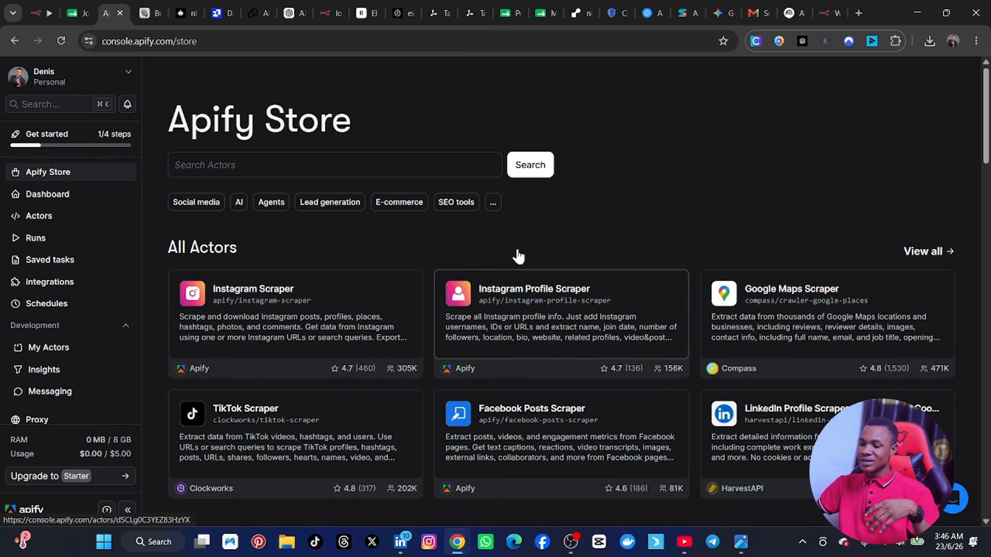
{"action": "scroll", "coordinate": [488, 268], "scroll_direction": "down", "scroll_amount": 3}
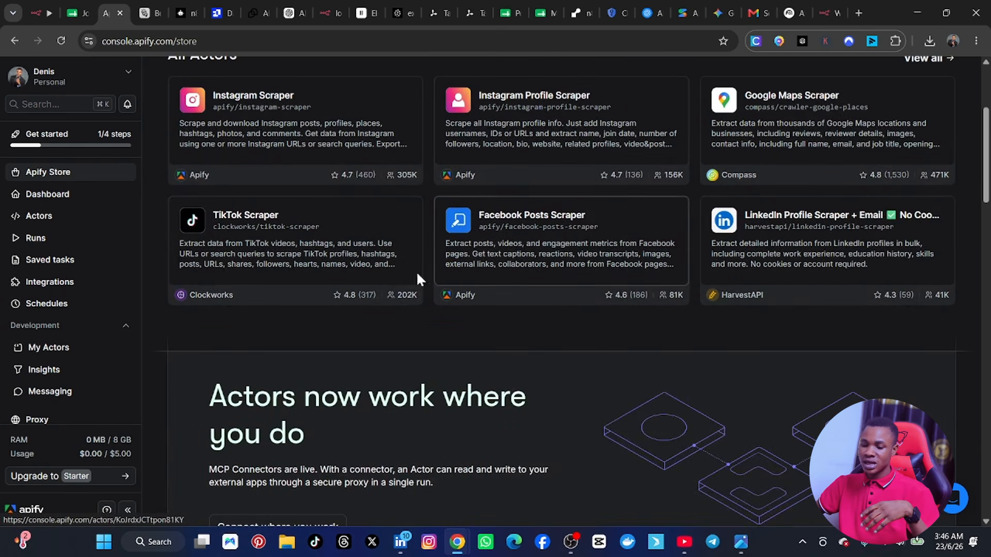
{"action": "scroll", "coordinate": [361, 277], "scroll_direction": "down", "scroll_amount": 5}
{"action": "scroll", "coordinate": [334, 274], "scroll_direction": "up", "scroll_amount": 2}
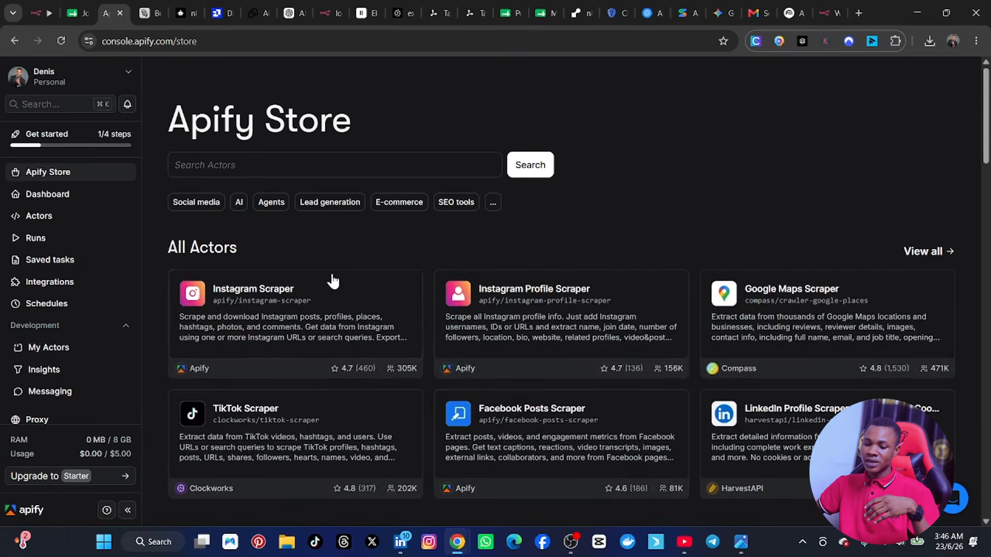
{"action": "scroll", "coordinate": [332, 281], "scroll_direction": "down", "scroll_amount": 3}
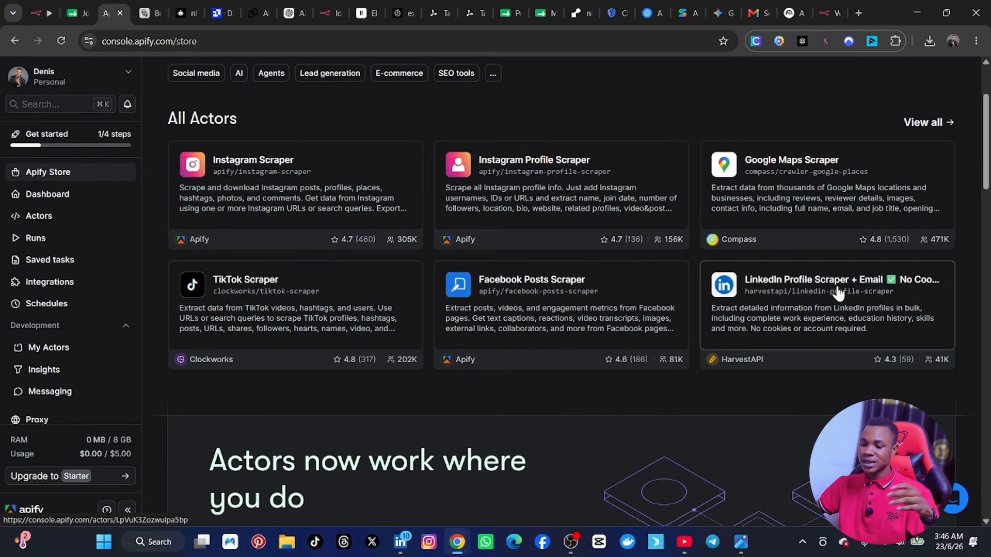
{"action": "scroll", "coordinate": [537, 347], "scroll_direction": "down", "scroll_amount": 5}
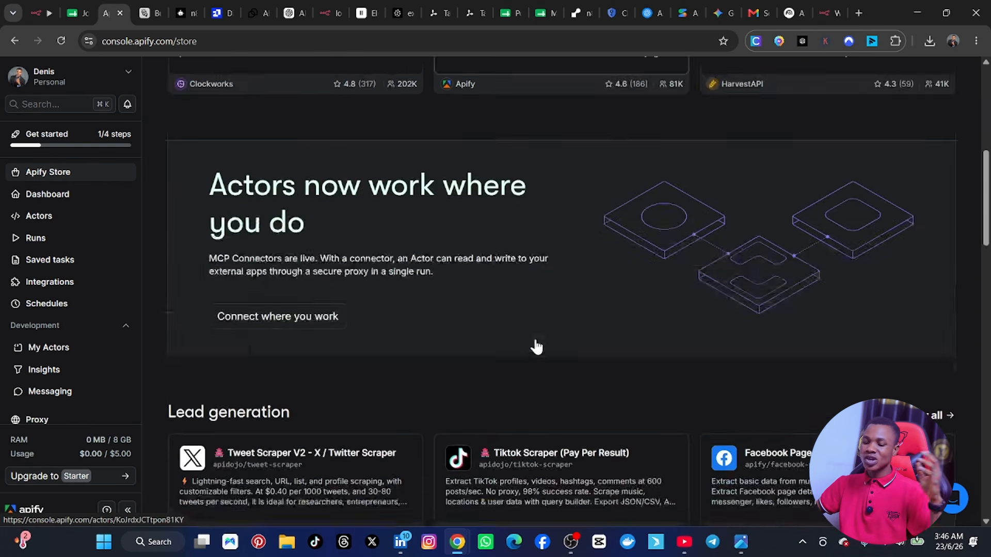
{"action": "scroll", "coordinate": [537, 345], "scroll_direction": "up", "scroll_amount": 5}
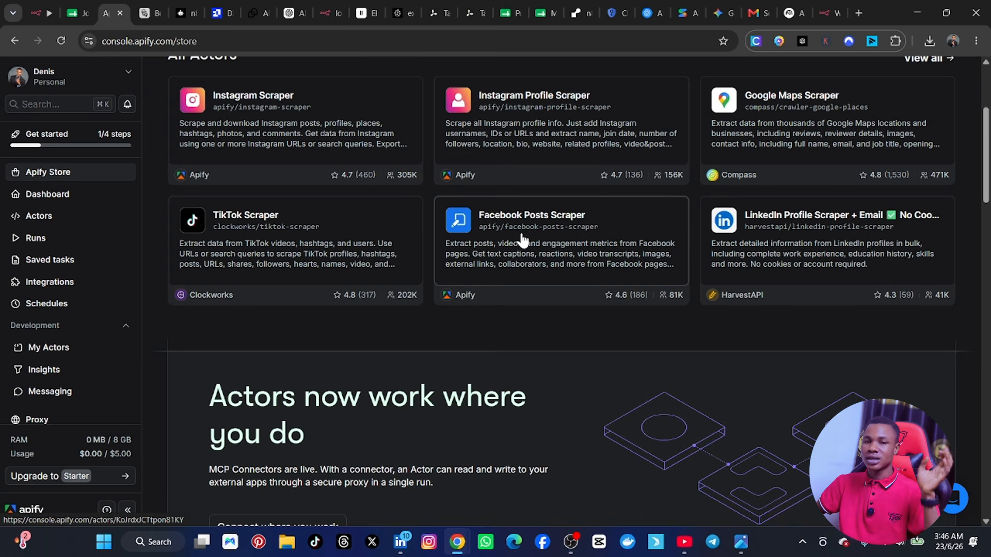
{"action": "scroll", "coordinate": [523, 186], "scroll_direction": "up", "scroll_amount": 3}
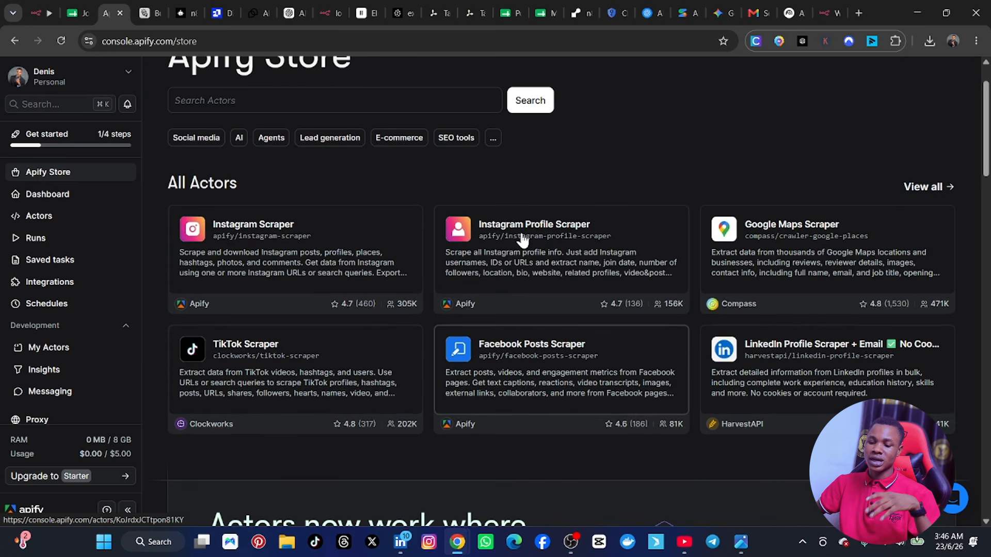
Step: Search the Apify Store for "indeed" and look through the matching job scraper Actors
{"action": "left_click", "coordinate": [42, 104]}
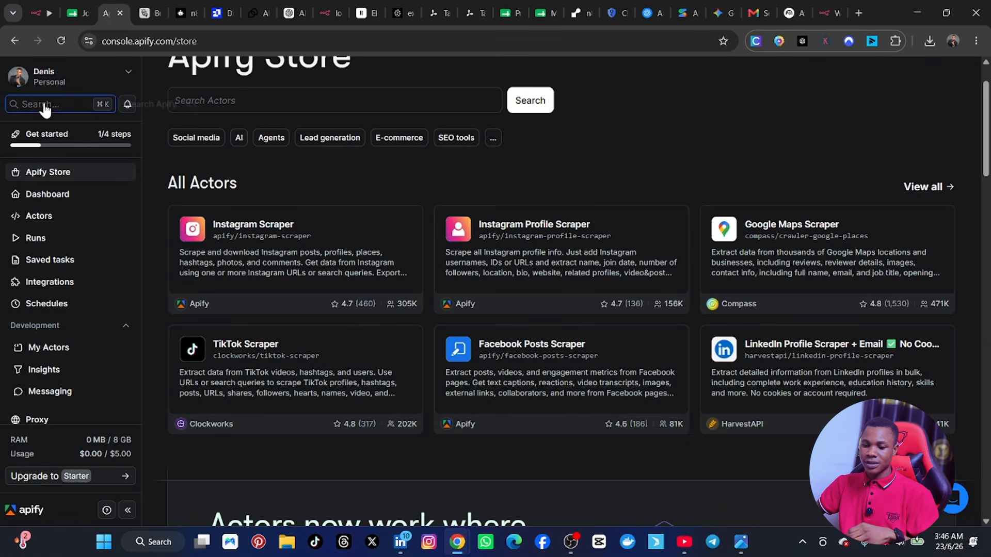
{"action": "left_click", "coordinate": [239, 96]}
{"action": "type", "text": "indeed"}
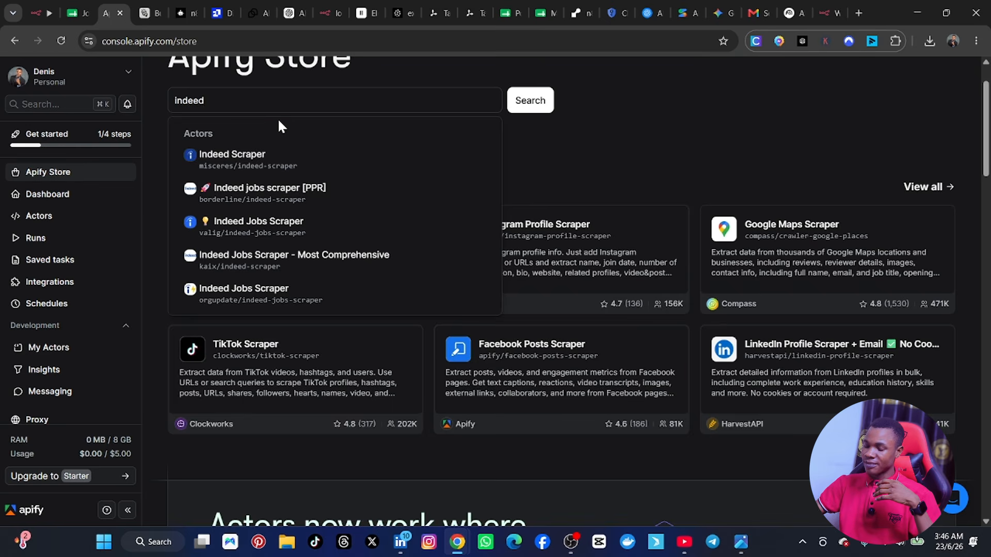
{"action": "key", "text": "Return"}
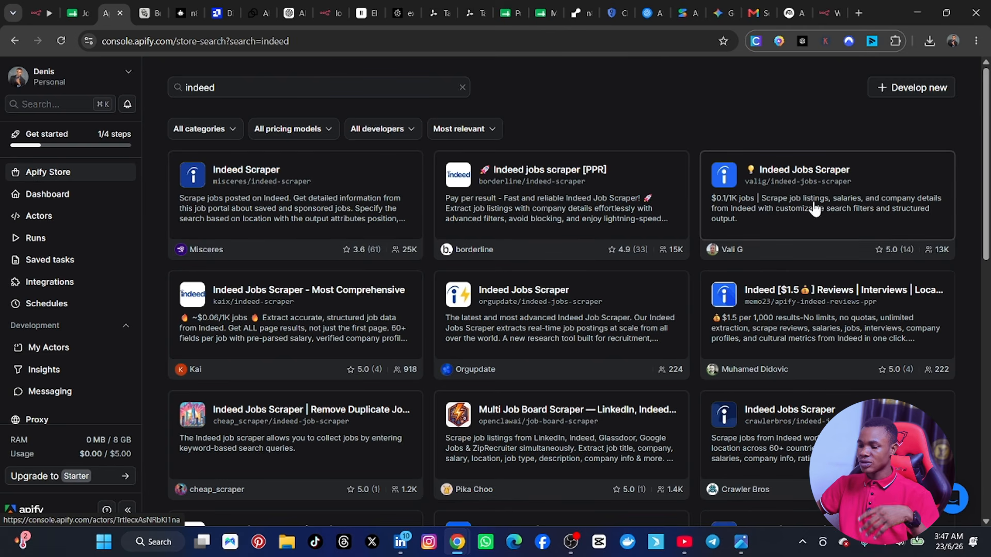
{"action": "scroll", "coordinate": [826, 206], "scroll_direction": "down", "scroll_amount": 1}
{"action": "scroll", "coordinate": [376, 330], "scroll_direction": "down", "scroll_amount": 5}
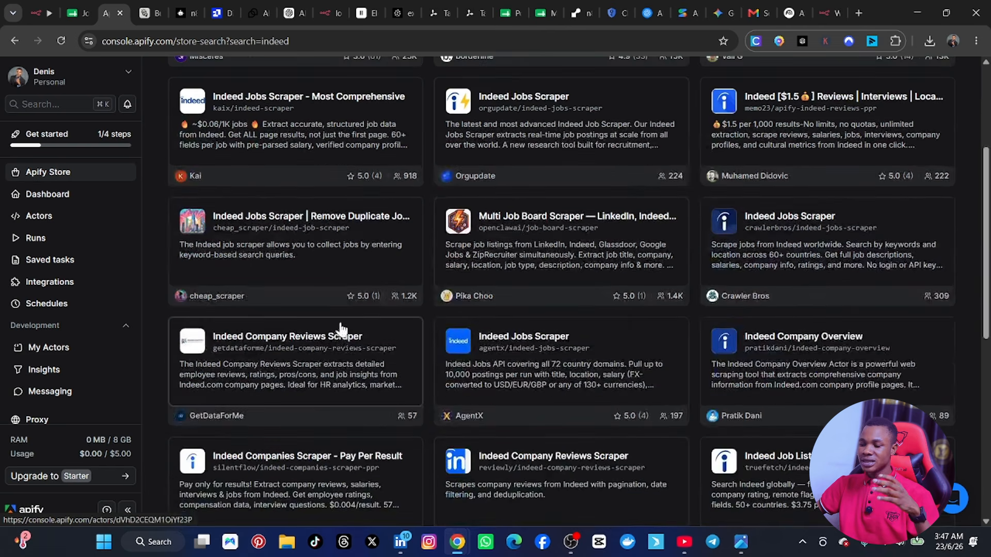
{"action": "scroll", "coordinate": [343, 332], "scroll_direction": "up", "scroll_amount": 7}
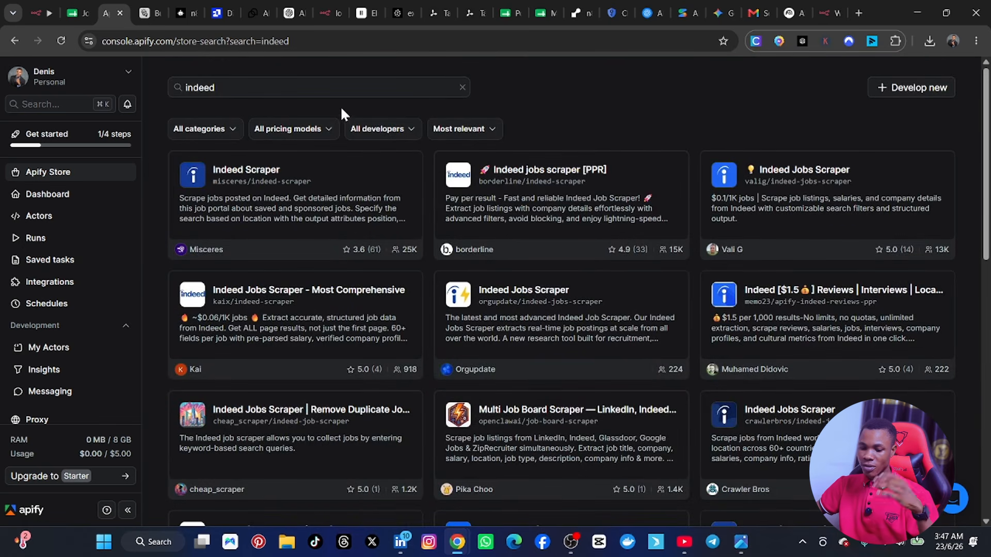
{"action": "scroll", "coordinate": [315, 162], "scroll_direction": "down", "scroll_amount": 3}
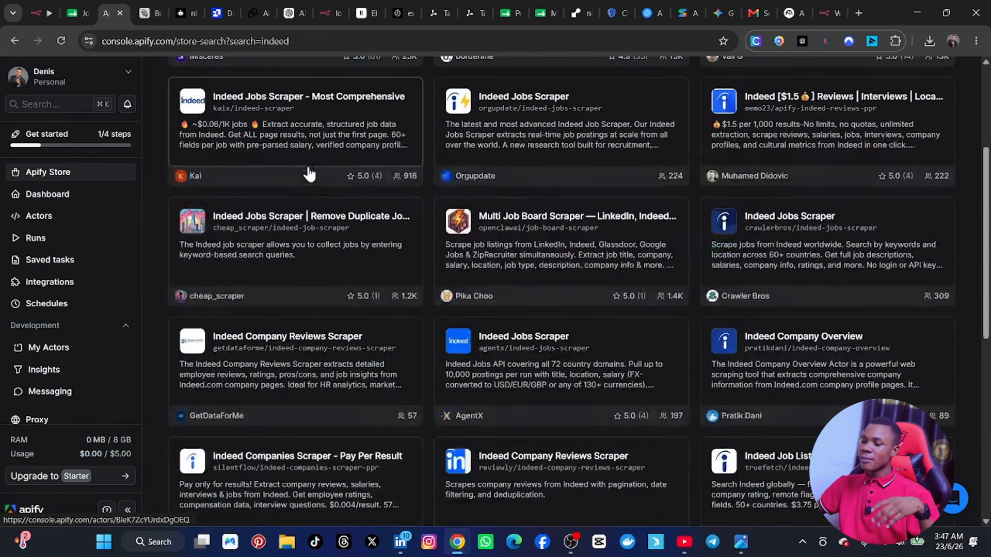
{"action": "scroll", "coordinate": [309, 175], "scroll_direction": "up", "scroll_amount": 3}
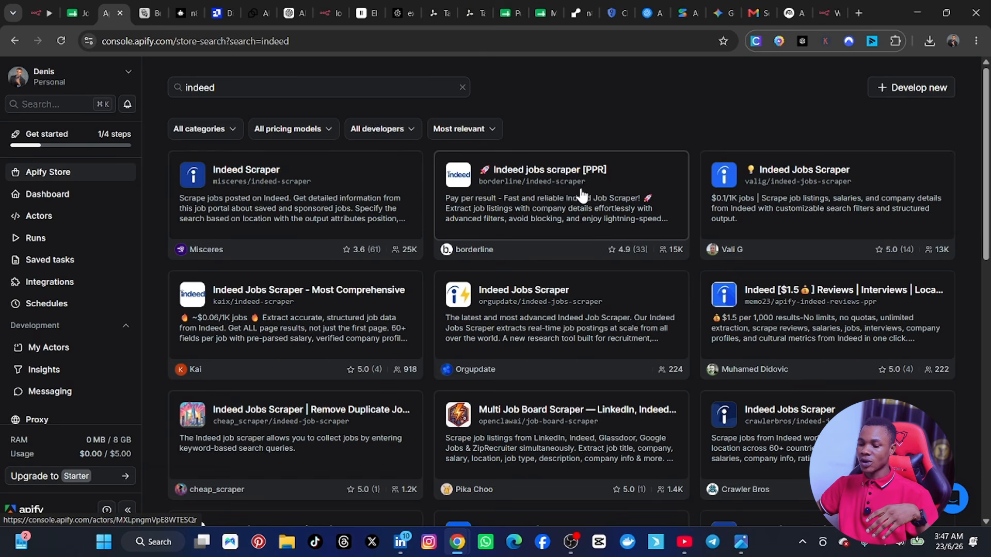
Step: Open the Indeed jobs scraper [PPR] Actor by borderline and look over its pricing and input form
{"action": "left_click", "coordinate": [524, 195]}
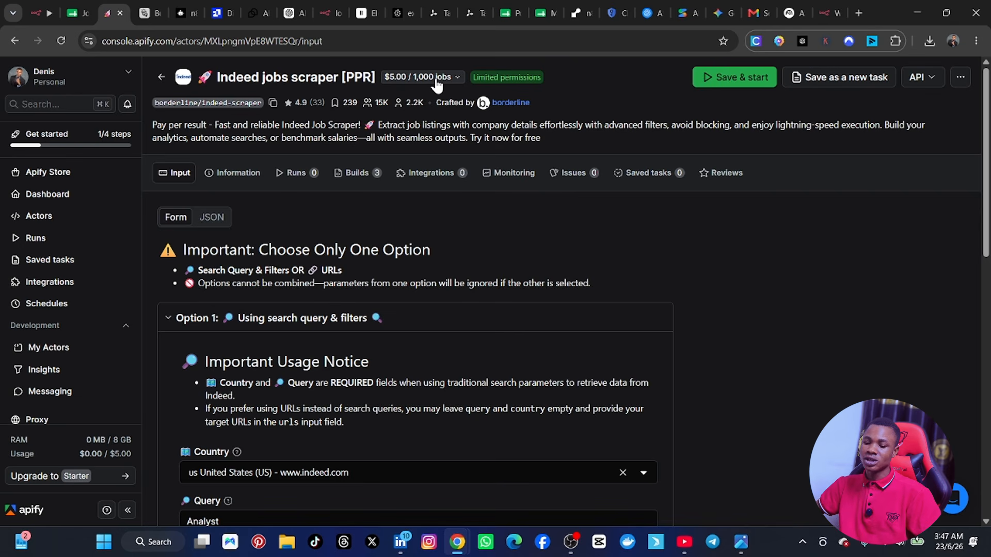
{"action": "scroll", "coordinate": [423, 243], "scroll_direction": "down", "scroll_amount": 2}
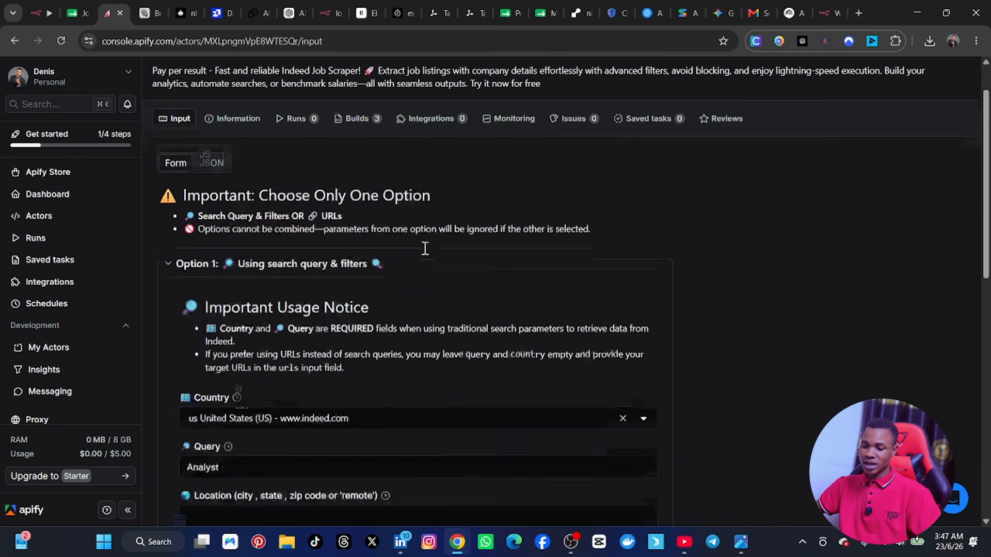
{"action": "scroll", "coordinate": [424, 247], "scroll_direction": "up", "scroll_amount": 2}
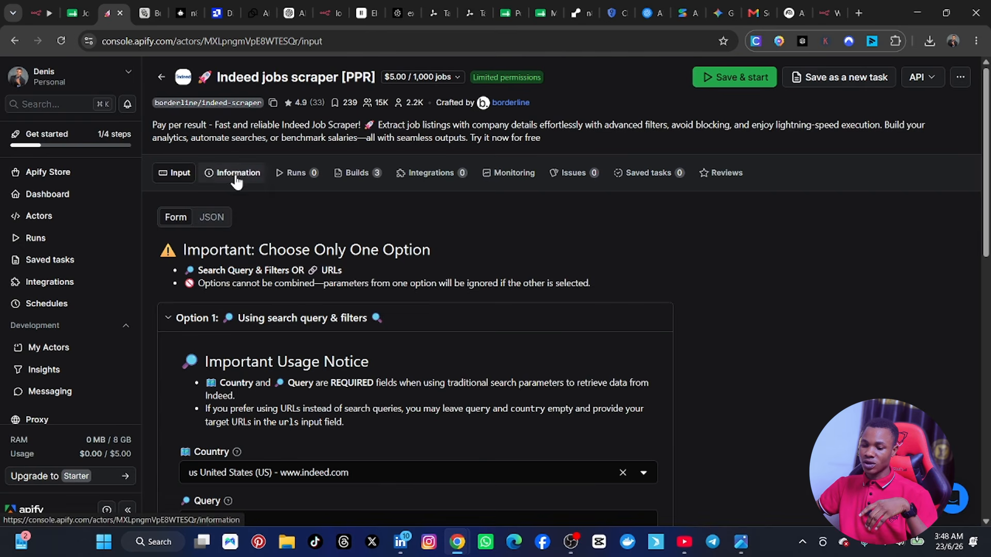
{"action": "scroll", "coordinate": [304, 289], "scroll_direction": "down", "scroll_amount": 1}
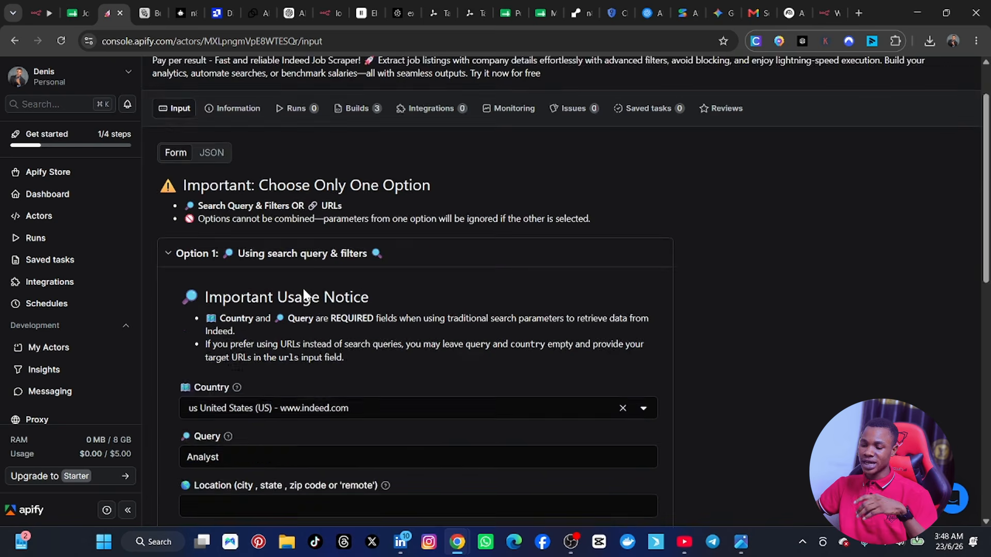
{"action": "scroll", "coordinate": [305, 296], "scroll_direction": "up", "scroll_amount": 1}
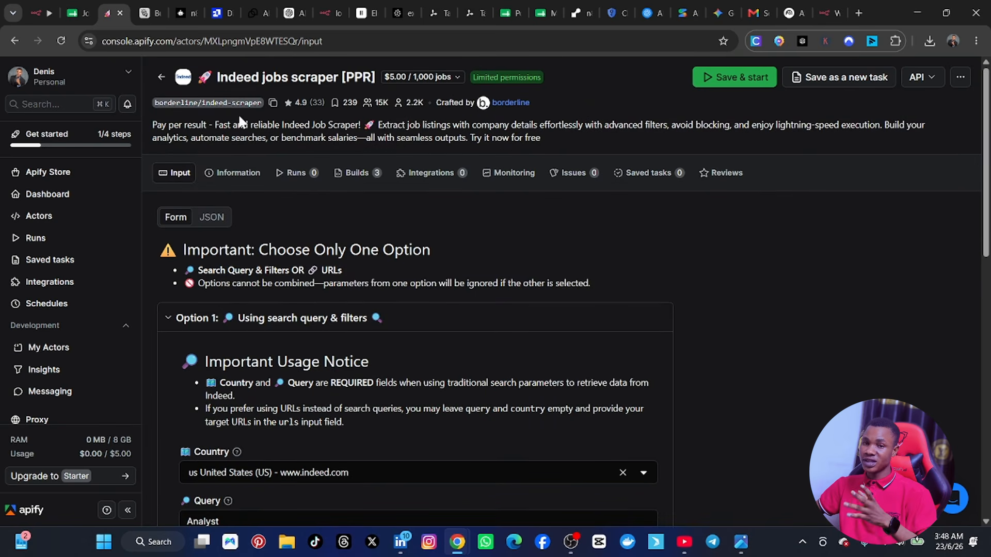
{"action": "scroll", "coordinate": [255, 230], "scroll_direction": "down", "scroll_amount": 5}
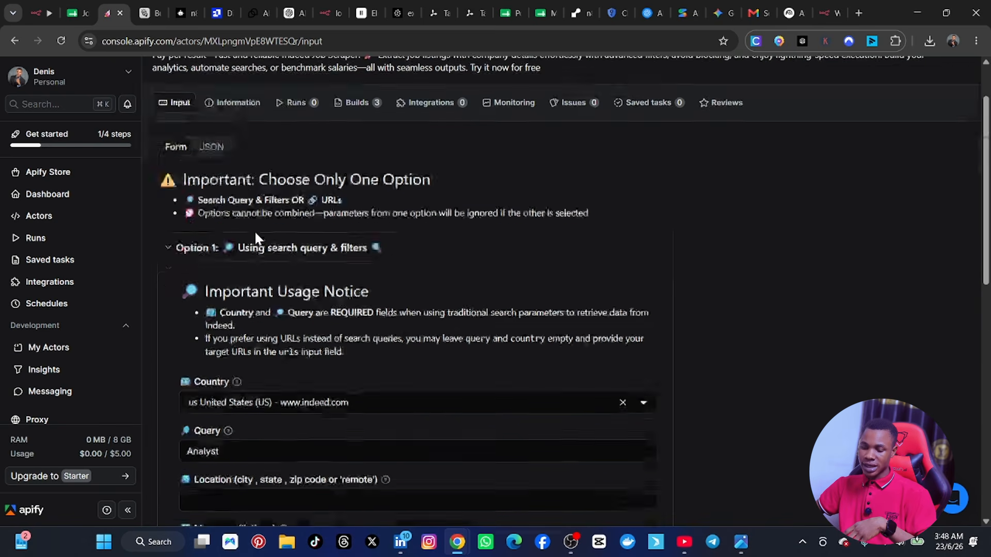
{"action": "scroll", "coordinate": [253, 230], "scroll_direction": "up", "scroll_amount": 1}
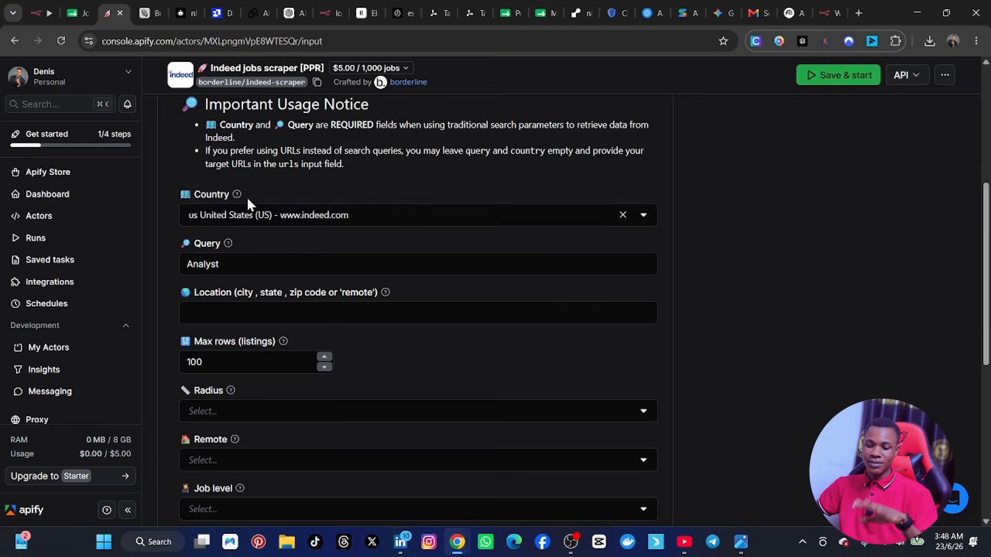
Step: Set the Actor's search query to AI AUTOMATION and leave the location empty
{"action": "left_click", "coordinate": [256, 259]}
{"action": "scroll", "coordinate": [256, 259], "scroll_direction": "down", "scroll_amount": 1}
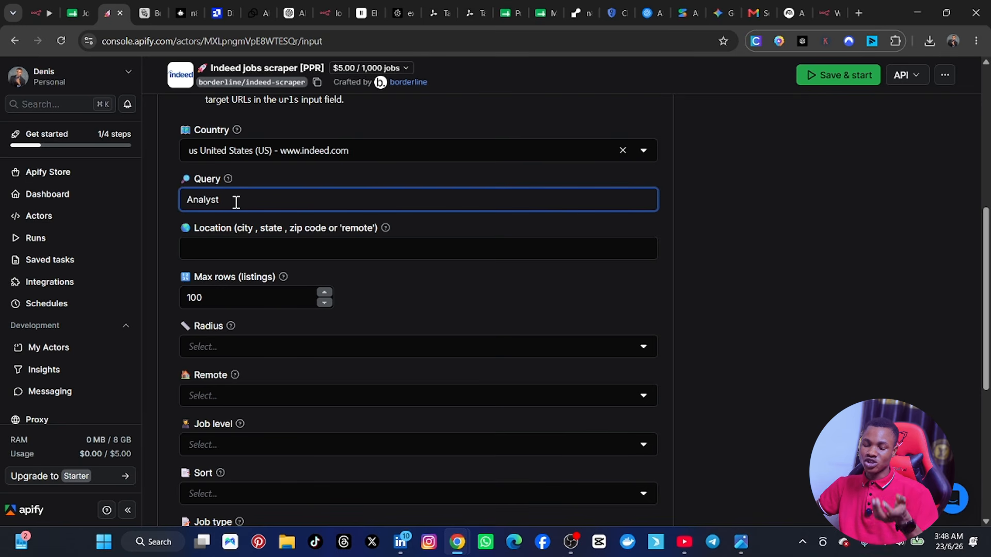
{"action": "double_click", "coordinate": [224, 203]}
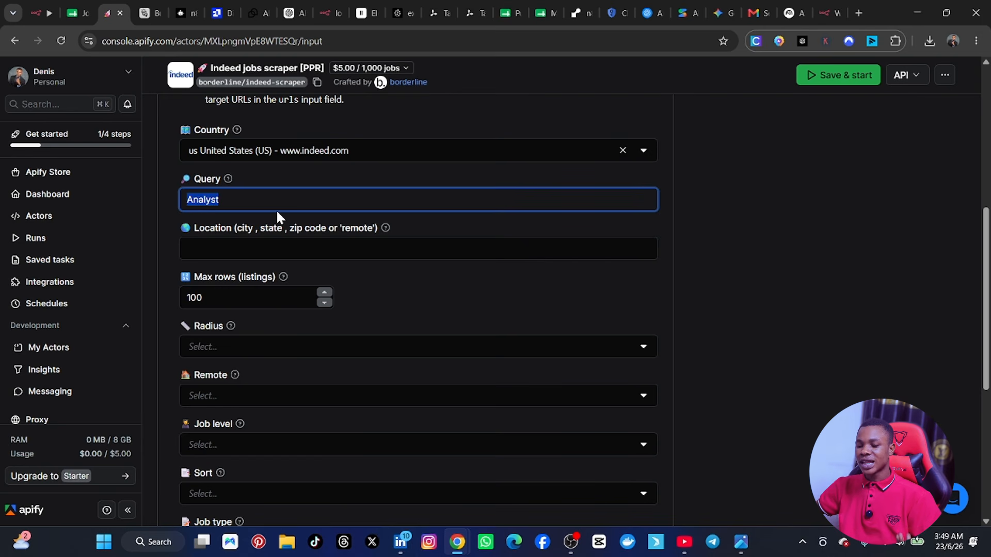
{"action": "key", "text": "BackSpace"}
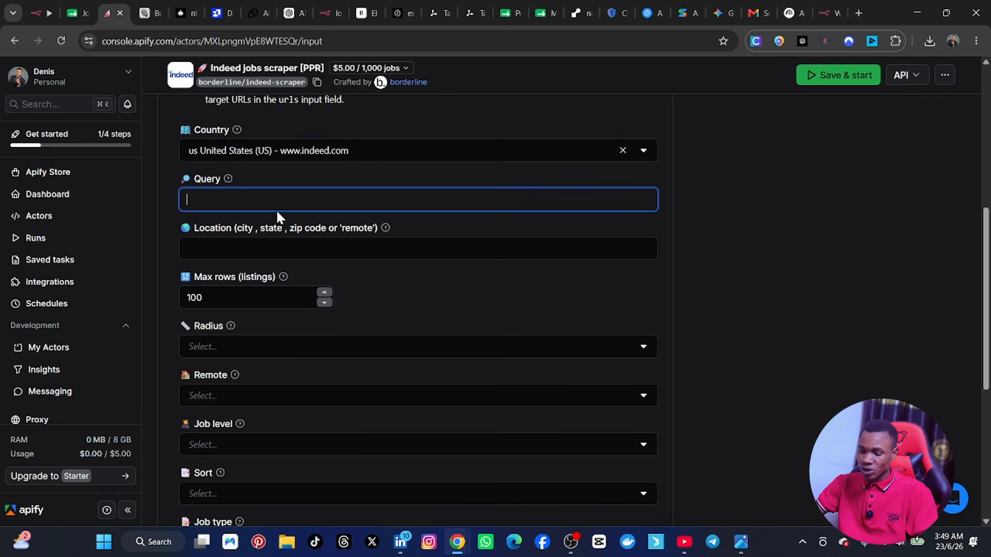
{"action": "type", "text": "A"}
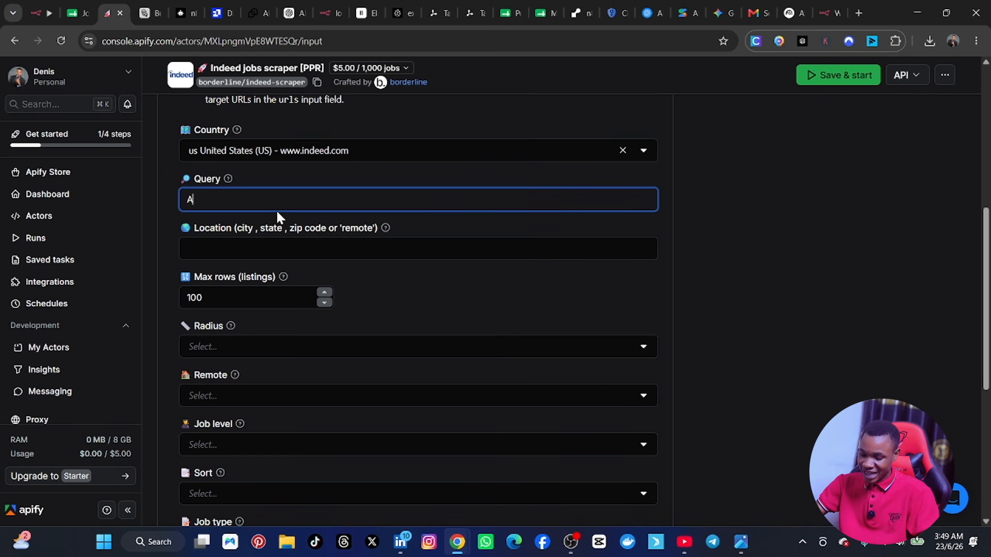
{"action": "type", "text": "iI AUT"}
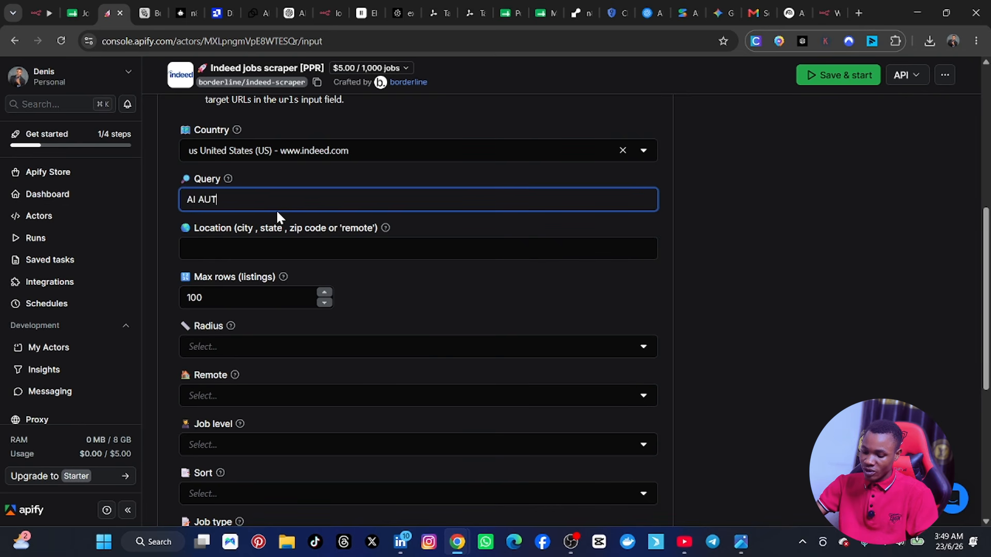
{"action": "type", "text": "OMATION"}
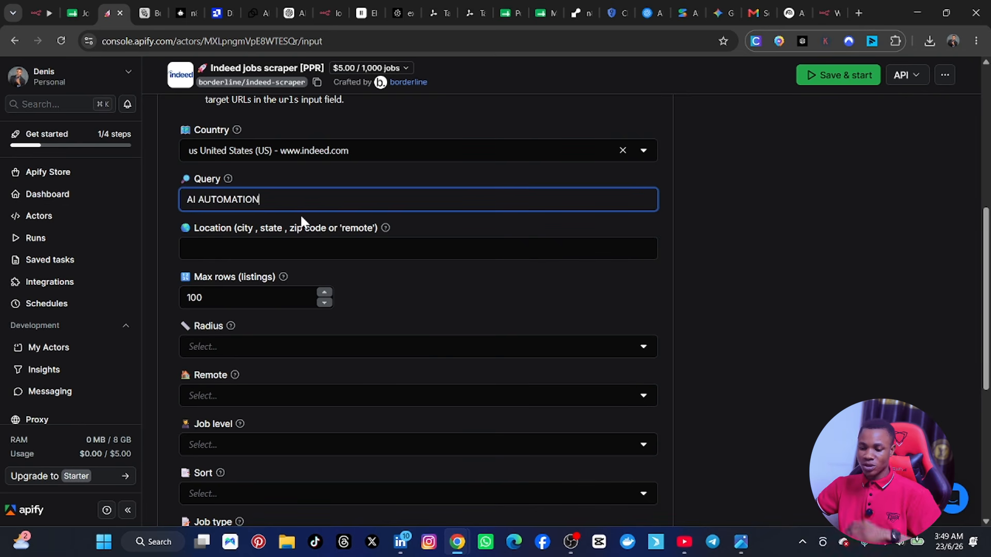
{"action": "left_click", "coordinate": [247, 251]}
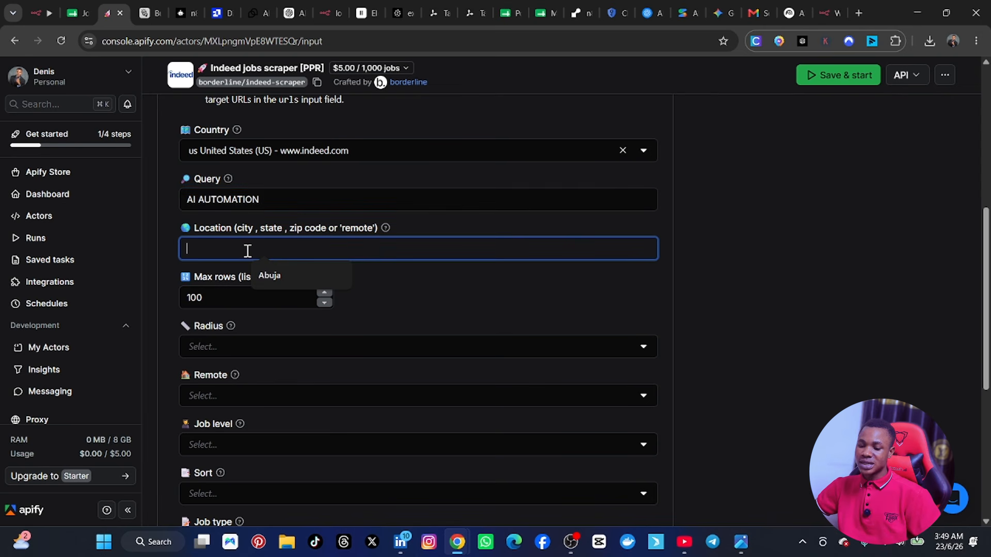
{"action": "left_click", "coordinate": [160, 217]}
Step: Set the maximum number of job listings to return to 5
{"action": "scroll", "coordinate": [247, 242], "scroll_direction": "up", "scroll_amount": 3}
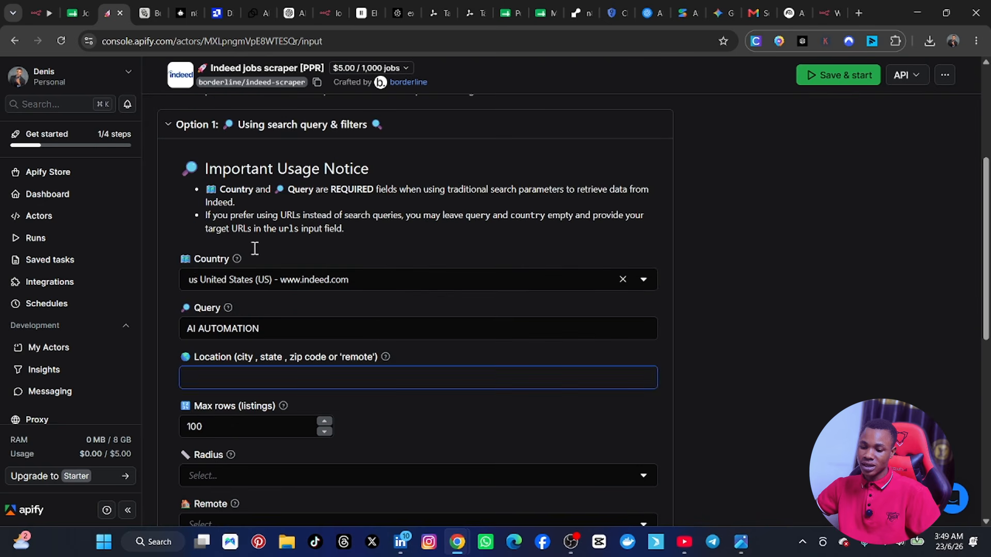
{"action": "scroll", "coordinate": [183, 284], "scroll_direction": "down", "scroll_amount": 3}
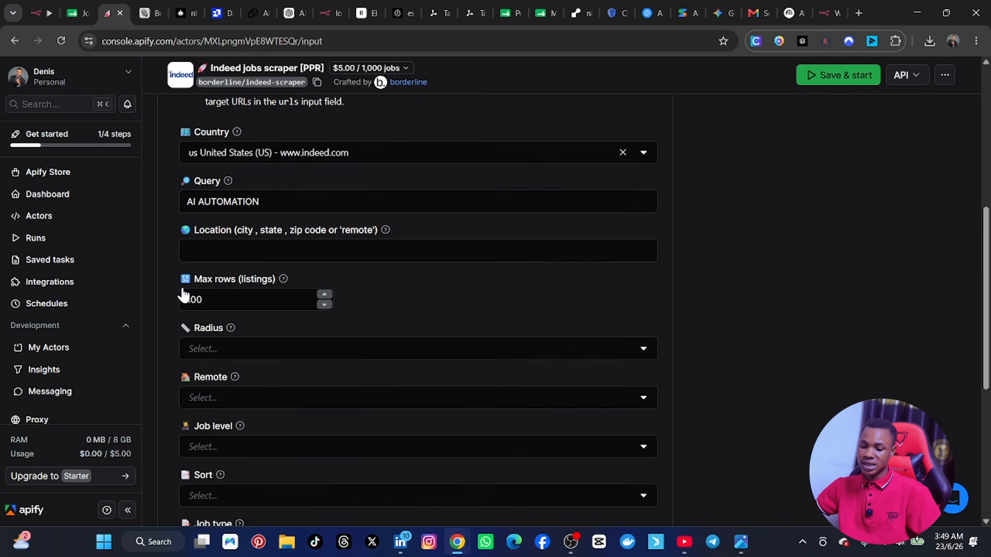
{"action": "left_click", "coordinate": [220, 301]}
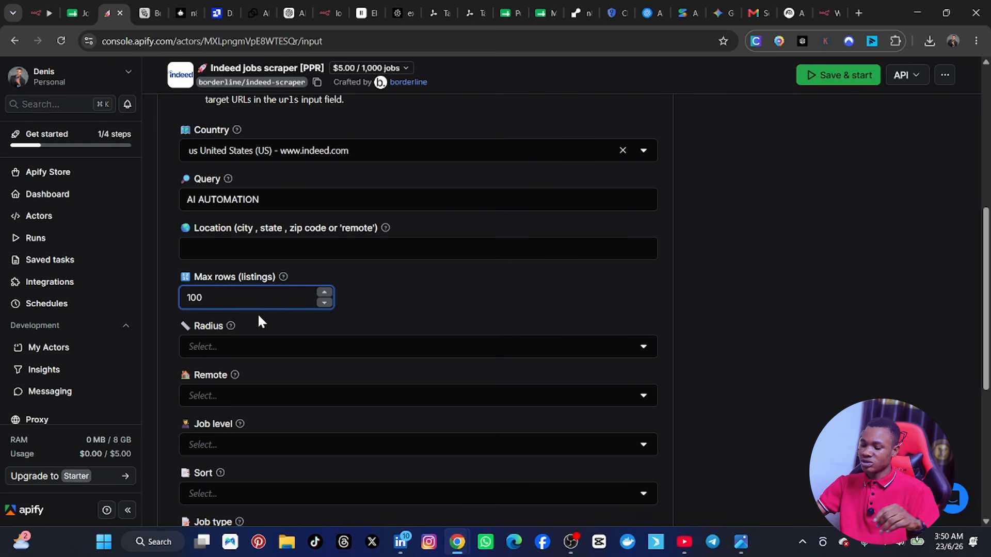
{"action": "key", "text": "BackSpace"}
{"action": "key", "text": "BackSpace"}
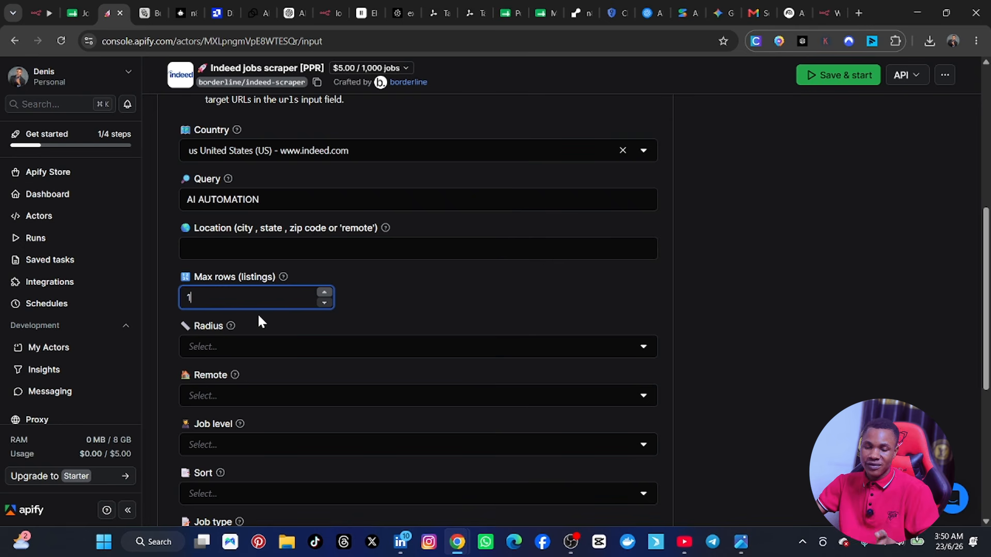
{"action": "key", "text": "BackSpace"}
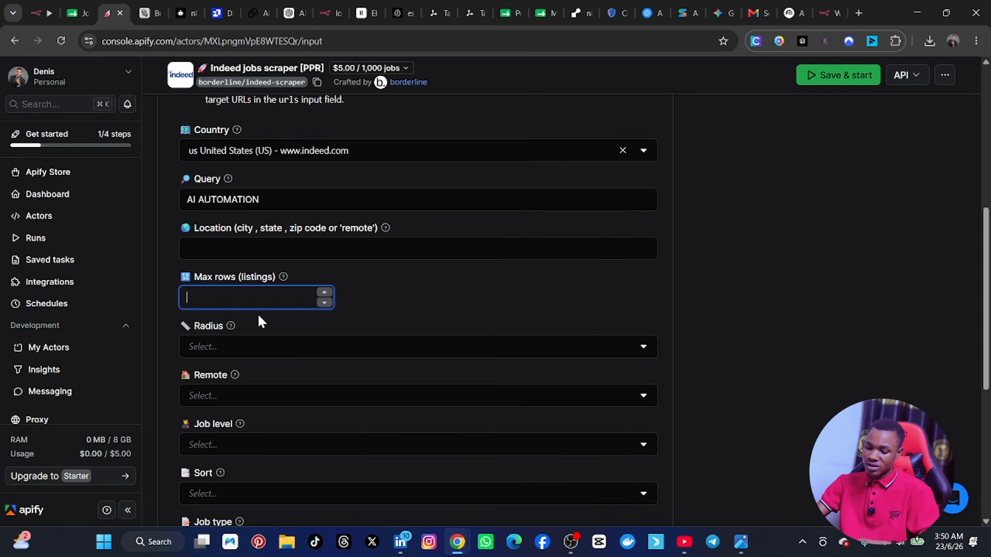
{"action": "type", "text": "5"}
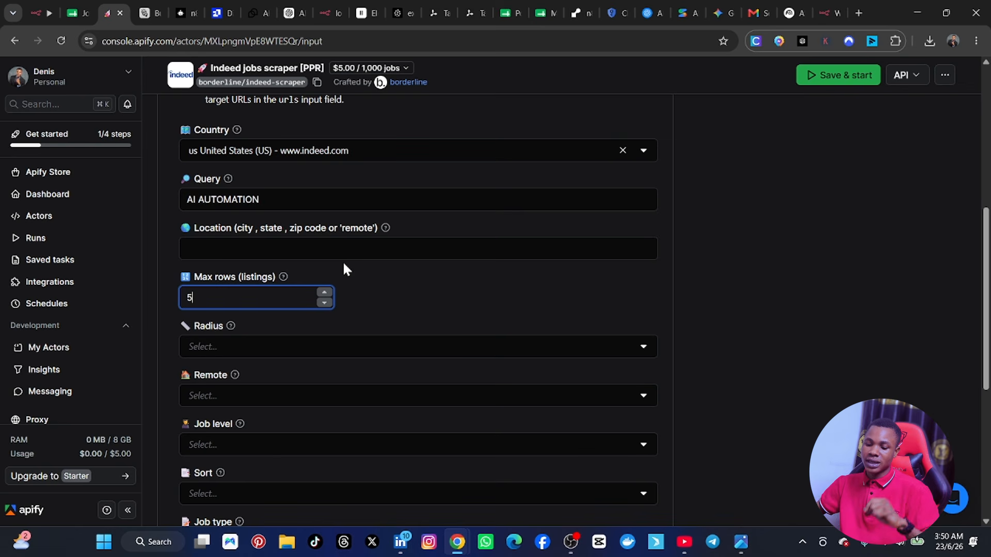
Step: Look through the optional job filters and review the Actor's input form up to its title
{"action": "scroll", "coordinate": [213, 357], "scroll_direction": "down", "scroll_amount": 5}
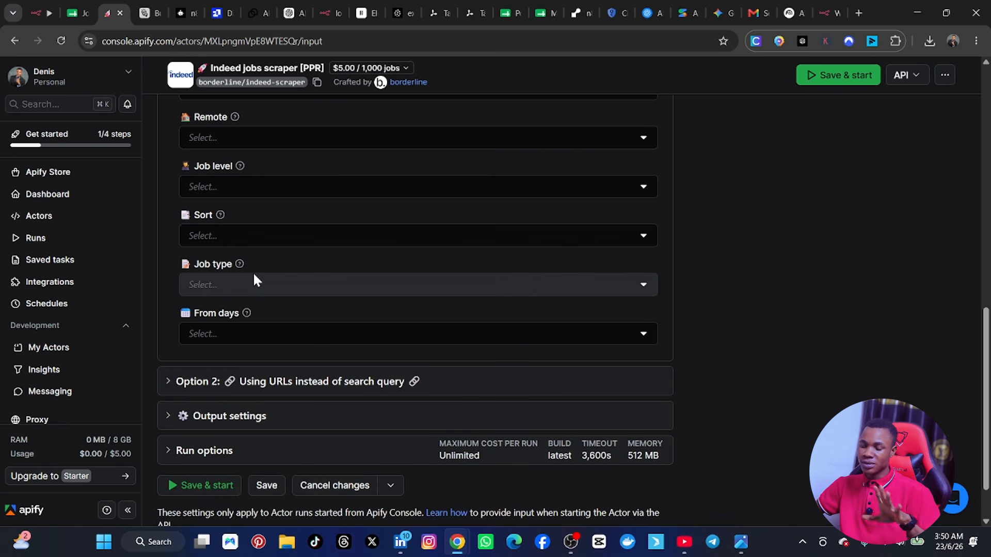
{"action": "scroll", "coordinate": [257, 280], "scroll_direction": "up", "scroll_amount": 2}
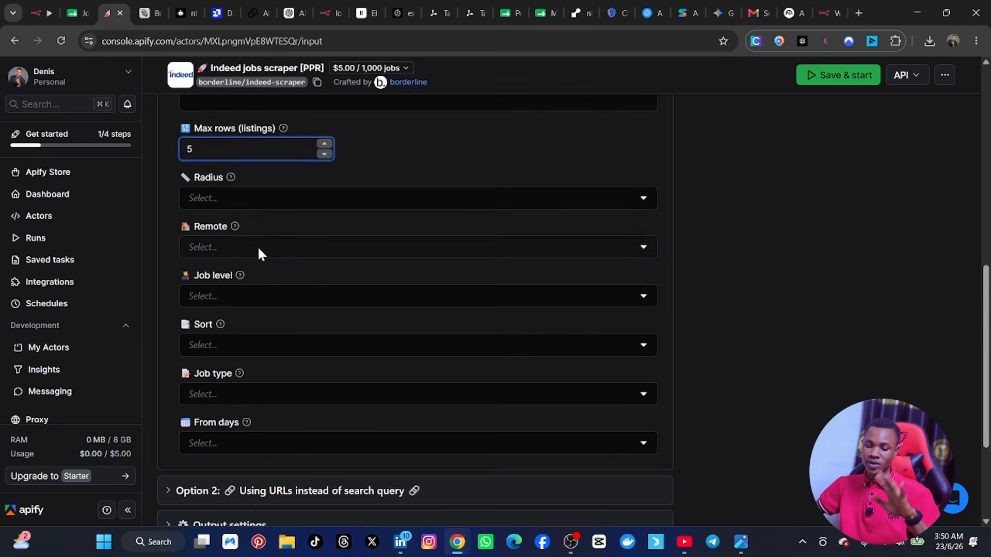
{"action": "scroll", "coordinate": [259, 253], "scroll_direction": "down", "scroll_amount": 3}
{"action": "scroll", "coordinate": [256, 262], "scroll_direction": "up", "scroll_amount": 5}
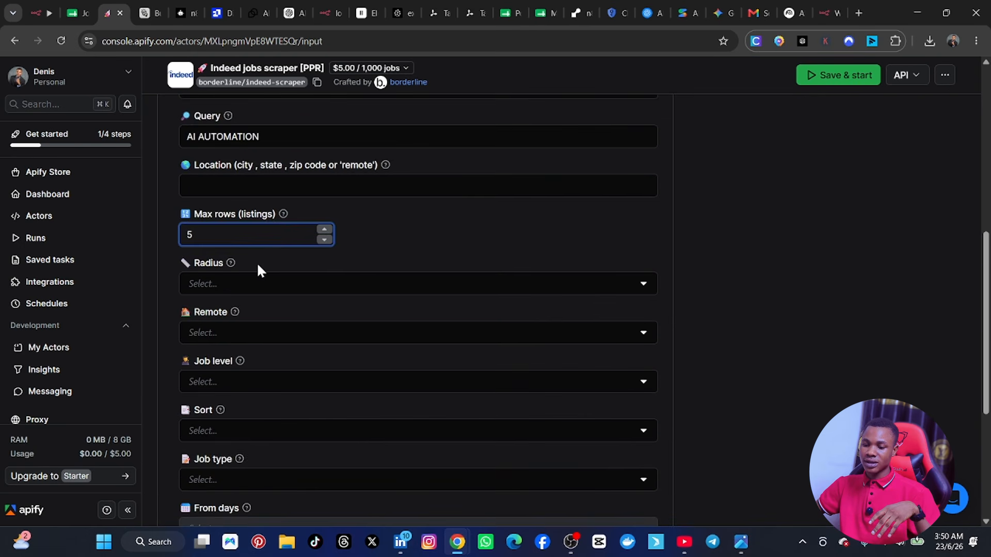
{"action": "scroll", "coordinate": [257, 267], "scroll_direction": "up", "scroll_amount": 7}
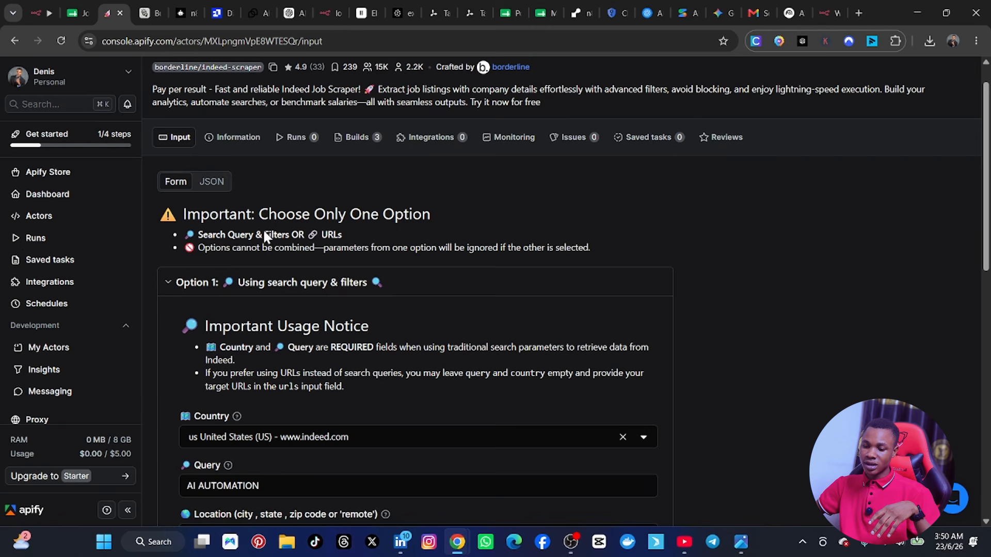
{"action": "scroll", "coordinate": [265, 235], "scroll_direction": "up", "scroll_amount": 1}
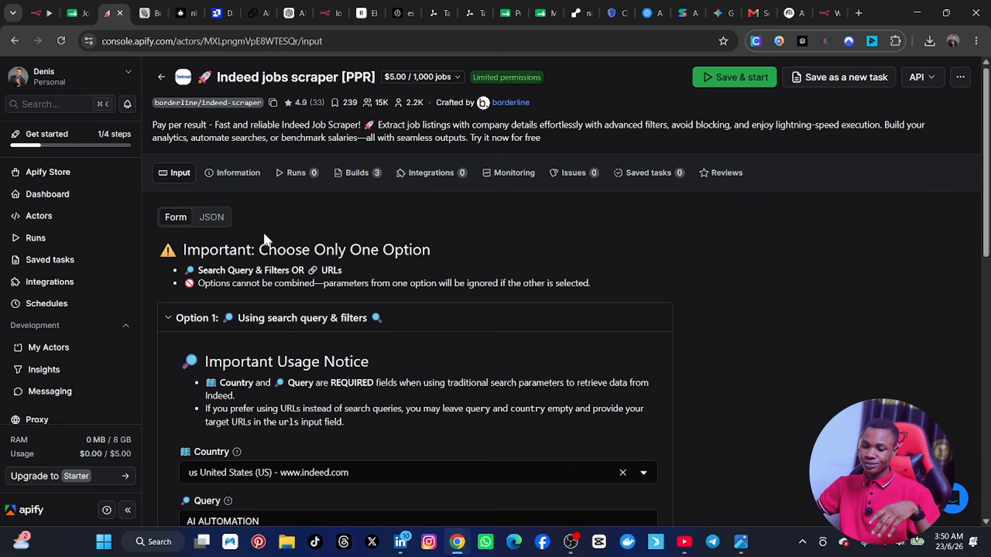
{"action": "double_click", "coordinate": [244, 79]}
{"action": "left_click", "coordinate": [330, 80]}
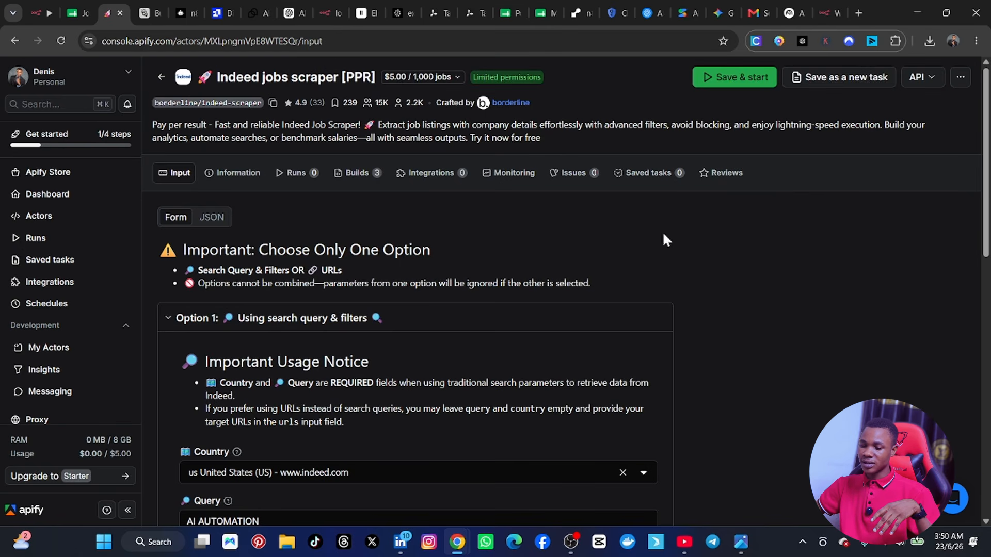
Step: Save the Indeed jobs scraper's input settings without starting a run
{"action": "scroll", "coordinate": [234, 343], "scroll_direction": "down", "scroll_amount": 3}
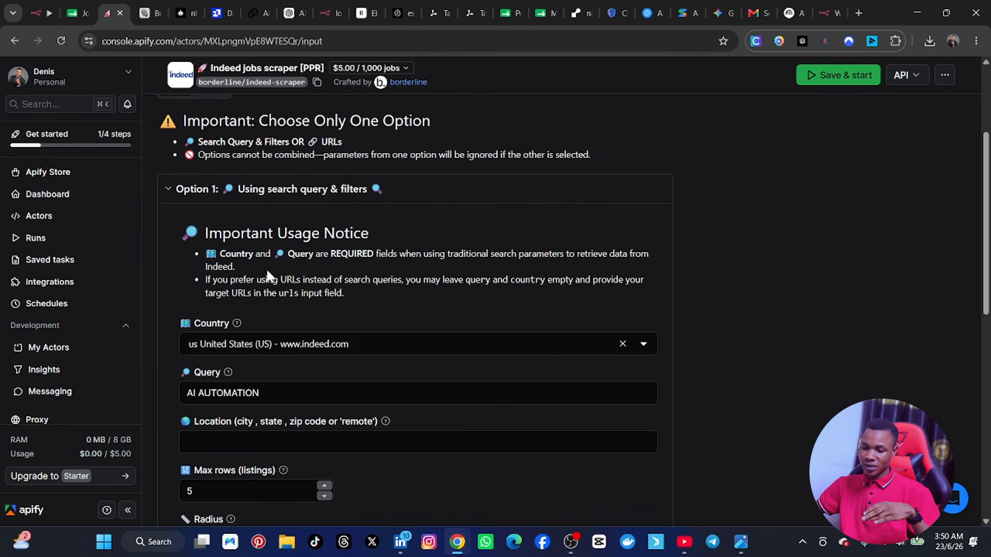
{"action": "scroll", "coordinate": [312, 317], "scroll_direction": "down", "scroll_amount": 10}
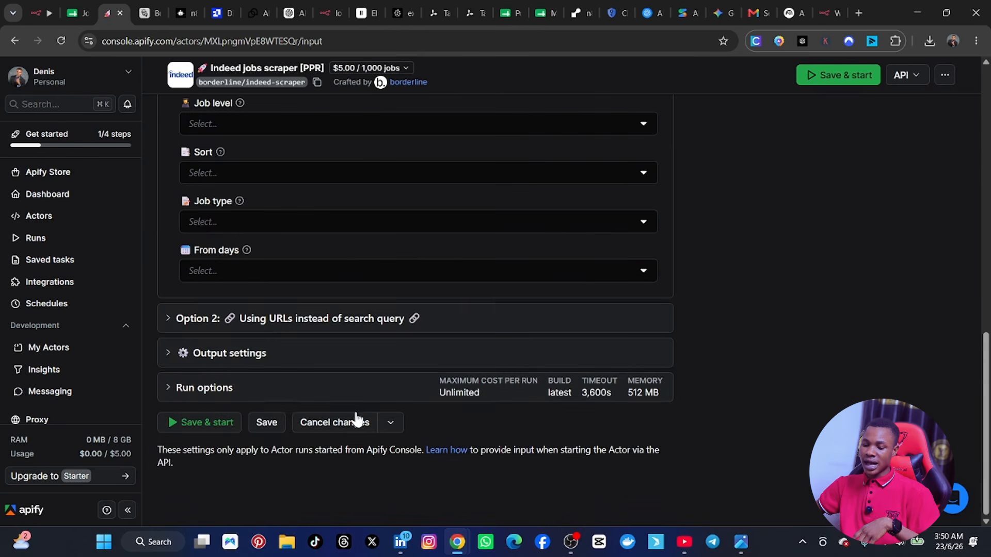
{"action": "left_click", "coordinate": [266, 425]}
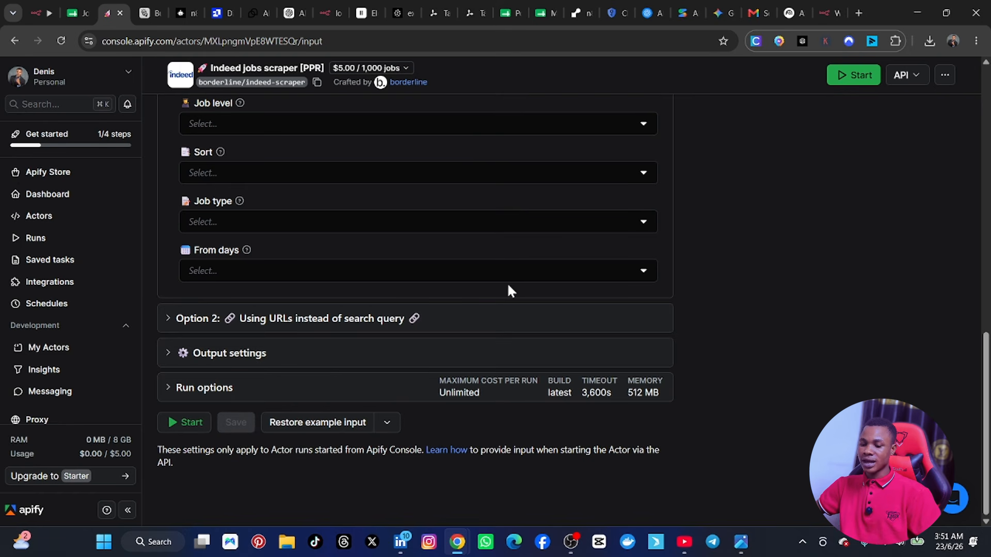
{"action": "scroll", "coordinate": [506, 284], "scroll_direction": "up", "scroll_amount": 1}
{"action": "scroll", "coordinate": [502, 287], "scroll_direction": "down", "scroll_amount": 1}
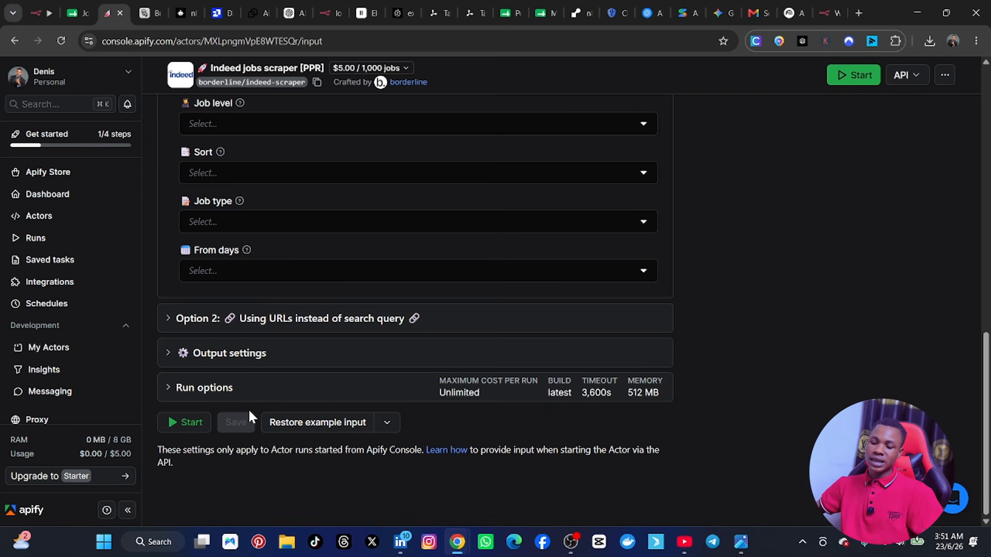
{"action": "scroll", "coordinate": [377, 261], "scroll_direction": "up", "scroll_amount": 15}
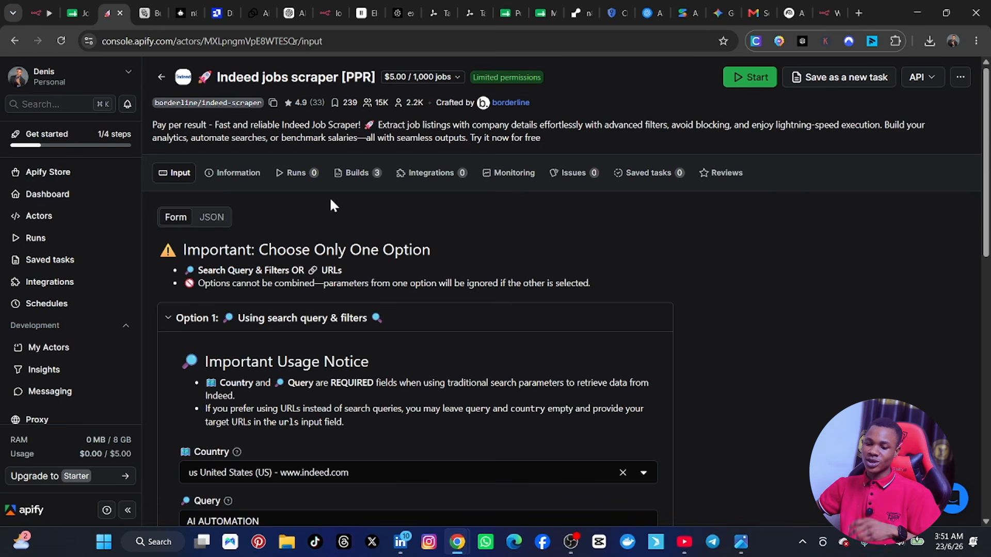
Step: Switch to the n8n workflow and add an Apify Run an Actor node after the Schedule Trigger
{"action": "left_click", "coordinate": [35, 14]}
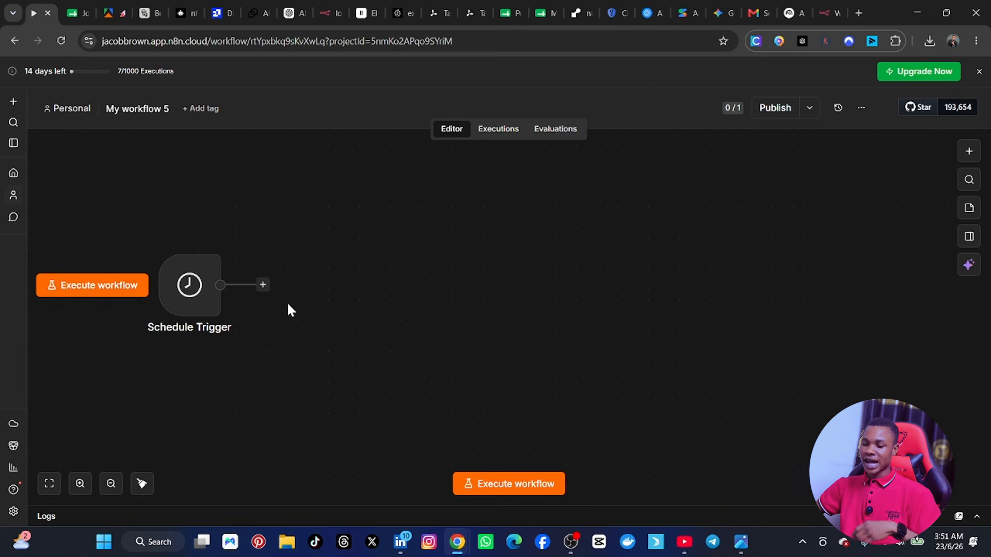
{"action": "left_click", "coordinate": [263, 285]}
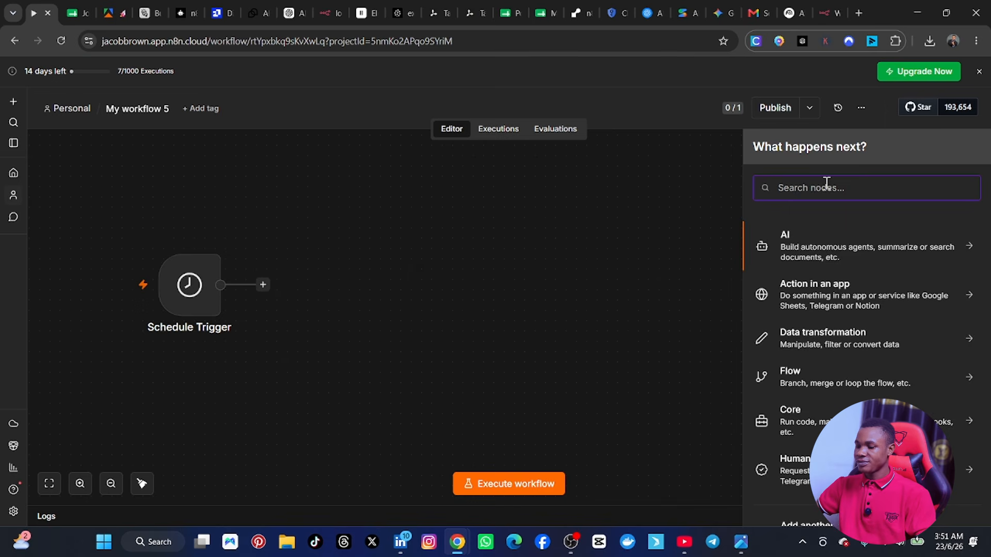
{"action": "type", "text": "APIF"}
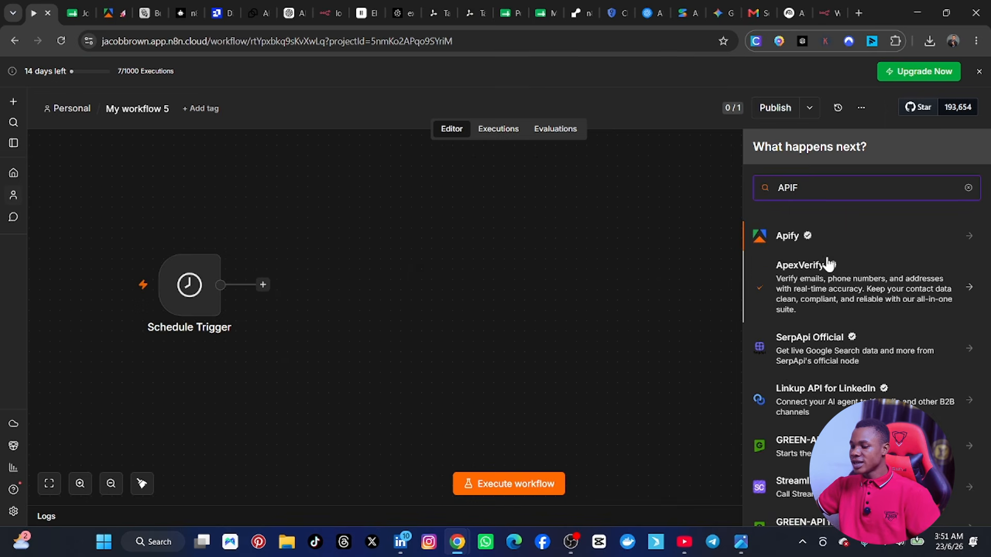
{"action": "left_click", "coordinate": [861, 239]}
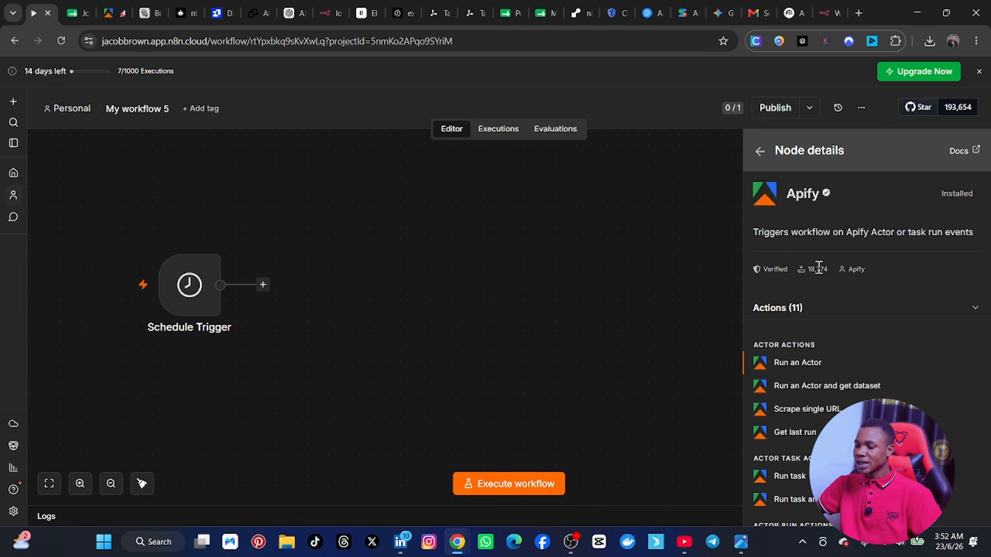
{"action": "scroll", "coordinate": [812, 299], "scroll_direction": "down", "scroll_amount": 2}
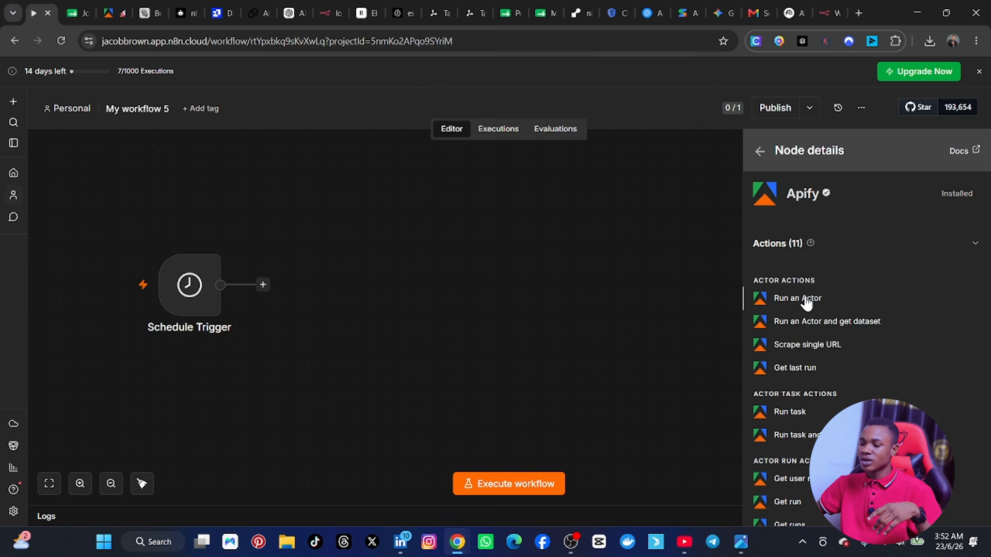
{"action": "left_click", "coordinate": [806, 303]}
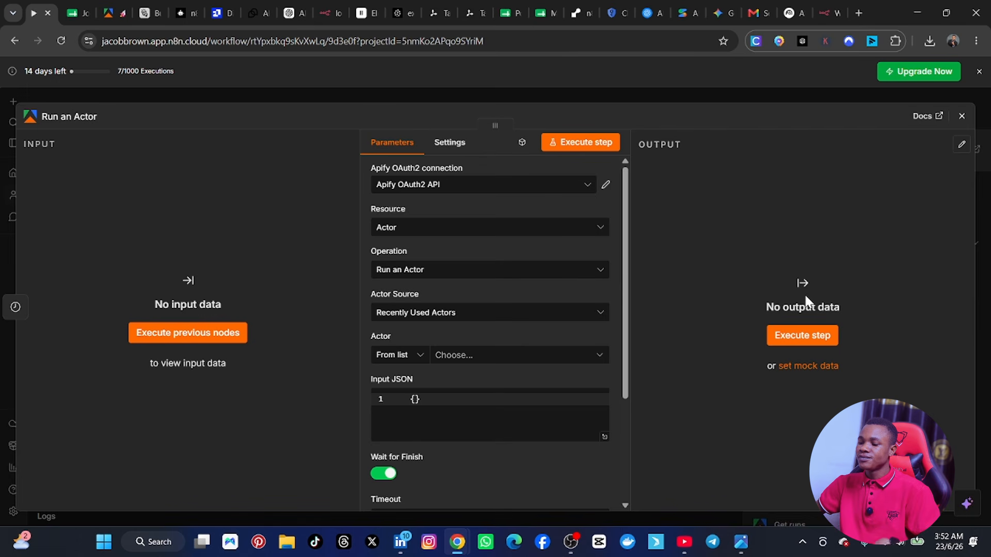
Step: Try to load the recently used Actors list using the existing Apify OAuth2 API connection
{"action": "left_click", "coordinate": [522, 195]}
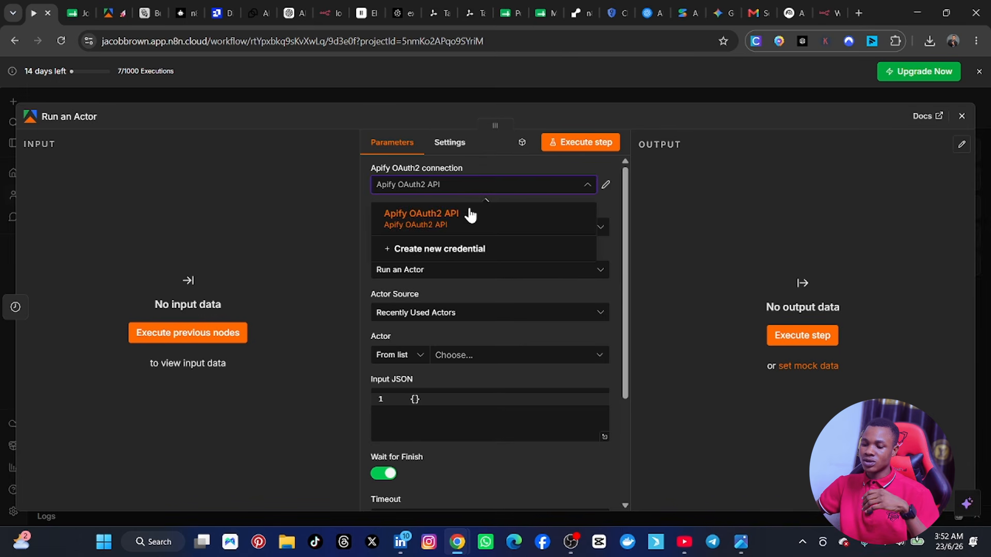
{"action": "left_click", "coordinate": [420, 224]}
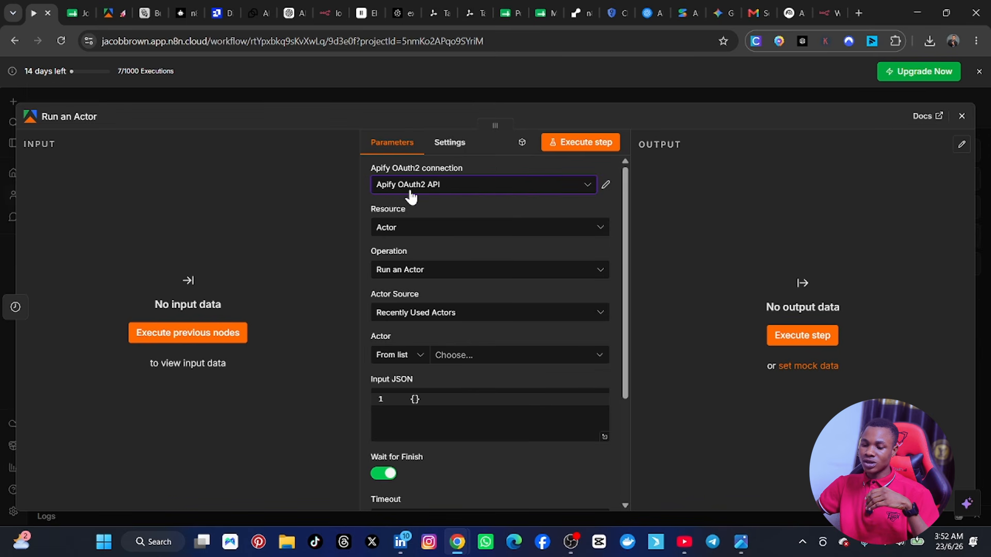
{"action": "left_click", "coordinate": [441, 193]}
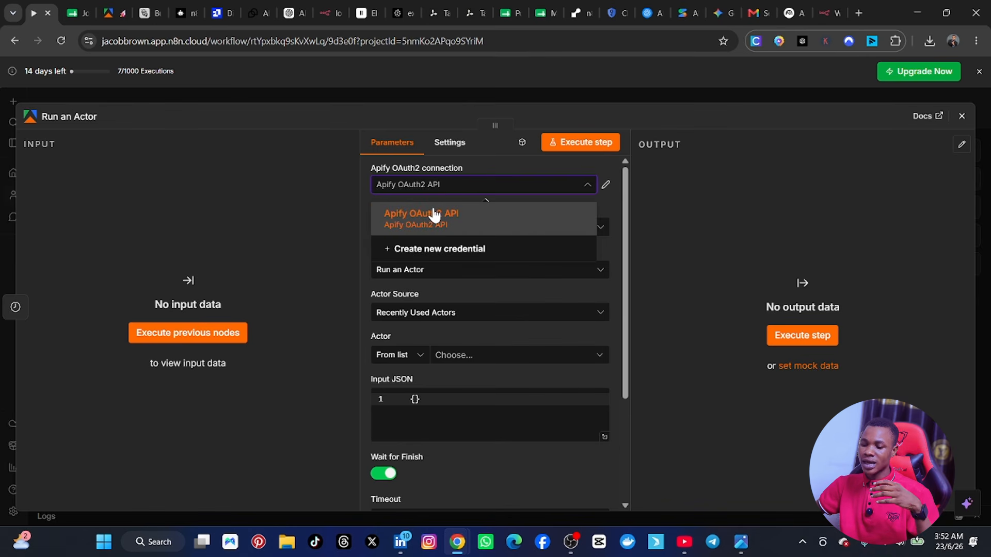
{"action": "left_click", "coordinate": [462, 316]}
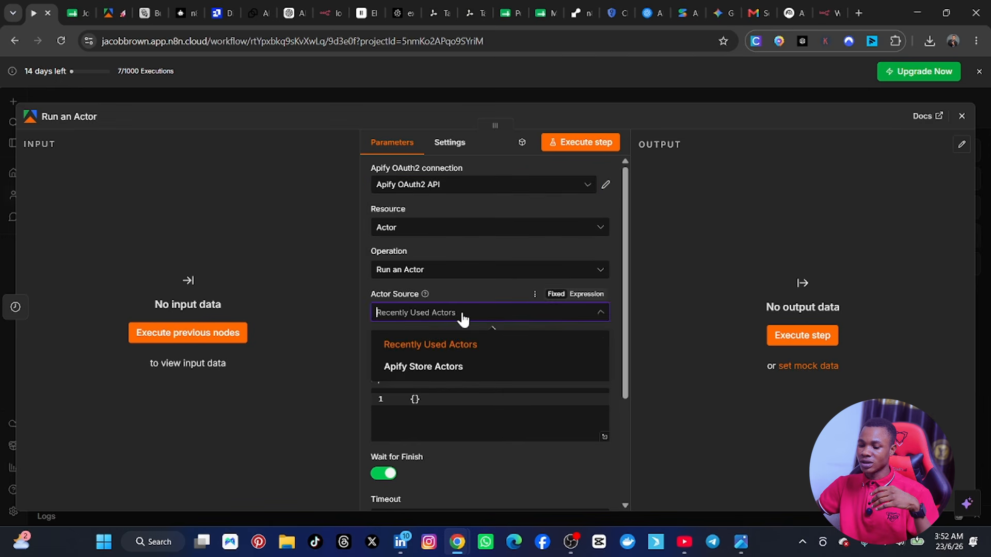
{"action": "left_click", "coordinate": [453, 280]}
{"action": "left_click", "coordinate": [473, 357]}
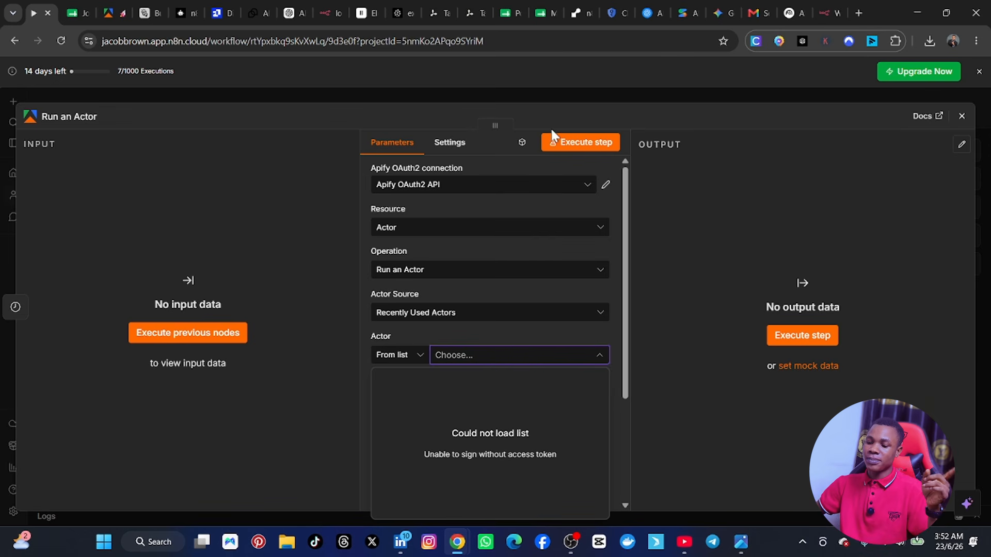
Step: Create a new Apify credential using Managed OAuth2, authorizing n8n's access to the personal Apify account
{"action": "left_click", "coordinate": [577, 185]}
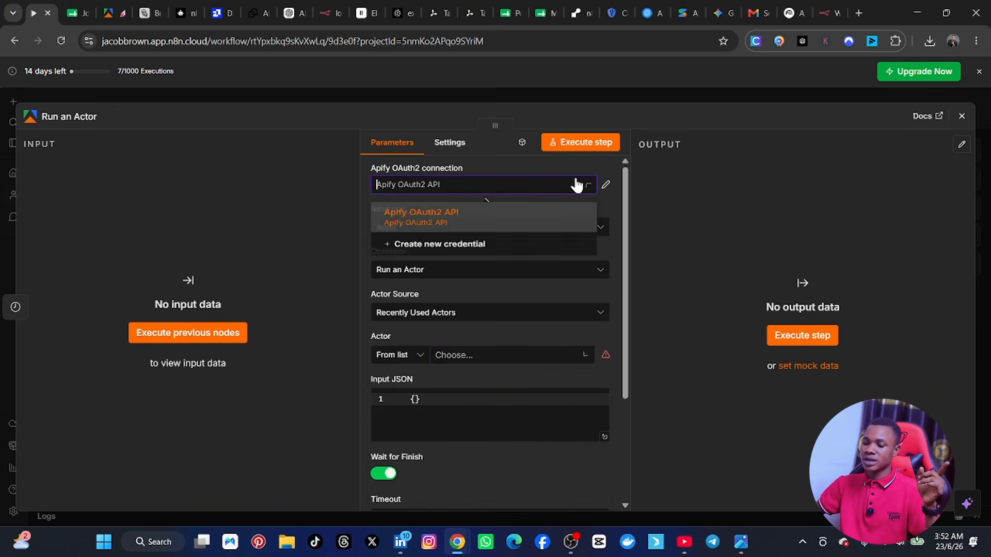
{"action": "left_click", "coordinate": [456, 245]}
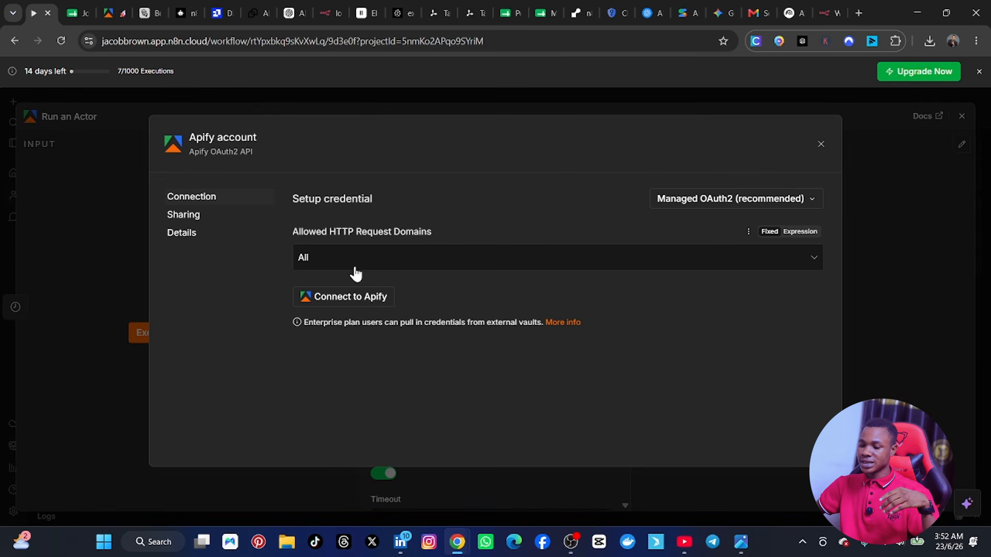
{"action": "left_click", "coordinate": [343, 307]}
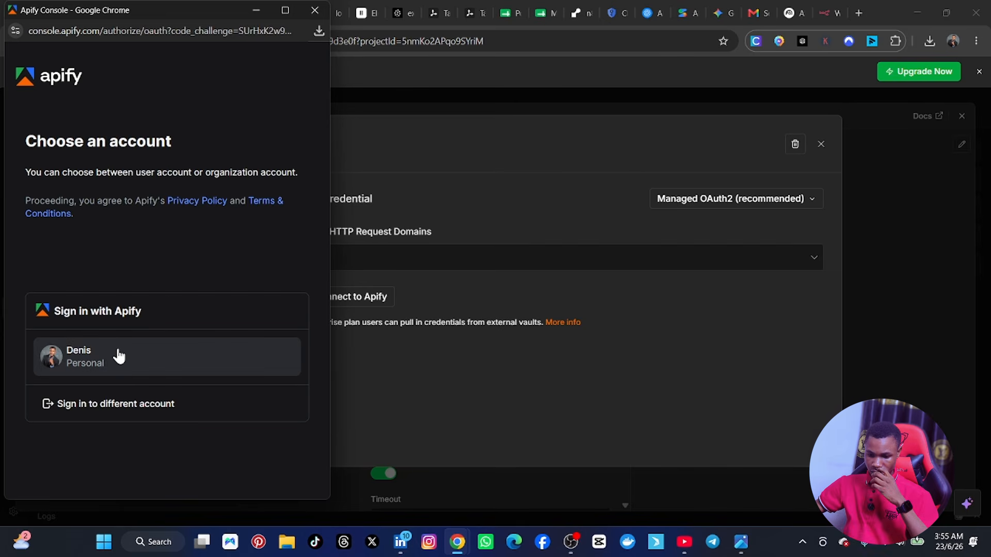
{"action": "left_click", "coordinate": [117, 355]}
{"action": "scroll", "coordinate": [170, 320], "scroll_direction": "down", "scroll_amount": 1}
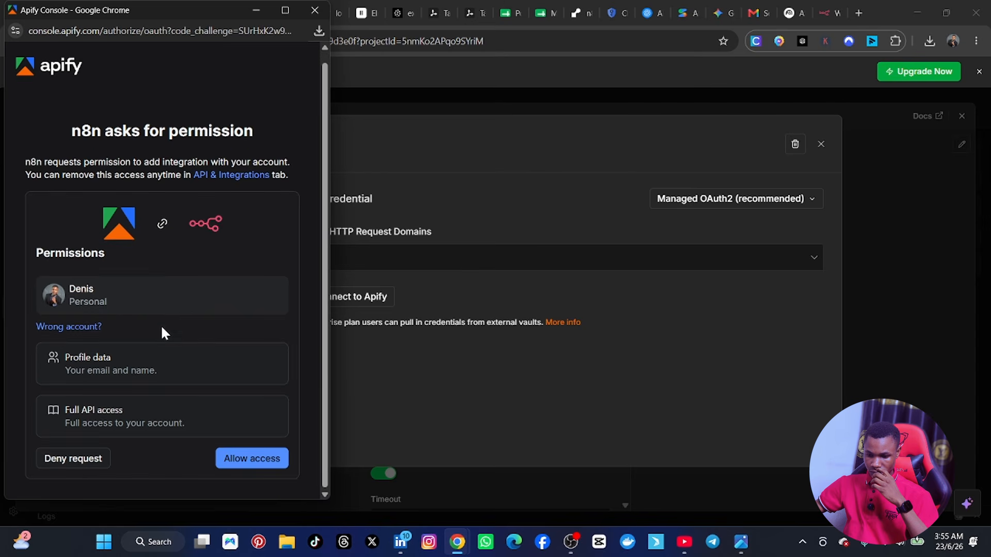
{"action": "left_click", "coordinate": [261, 464]}
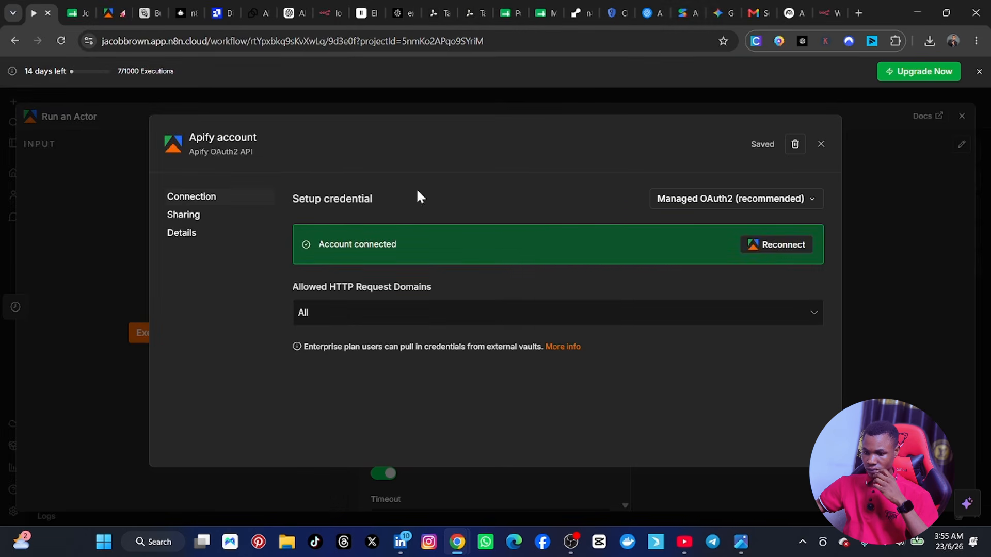
{"action": "left_click", "coordinate": [822, 146]}
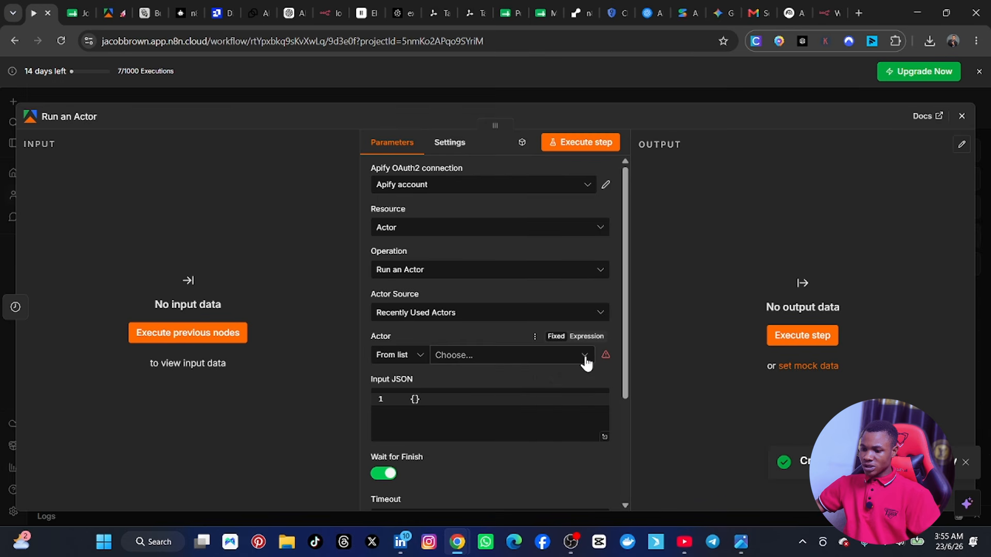
Step: Set the node's connection to the new Apify account credential and choose Indeed jobs scraper [PPR] as the Actor
{"action": "left_click", "coordinate": [587, 191]}
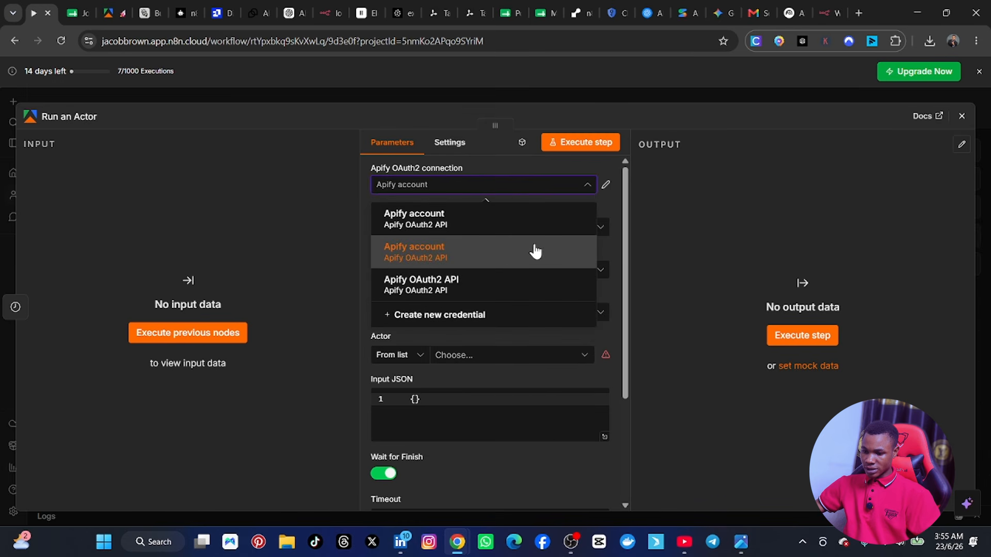
{"action": "left_click", "coordinate": [416, 259]}
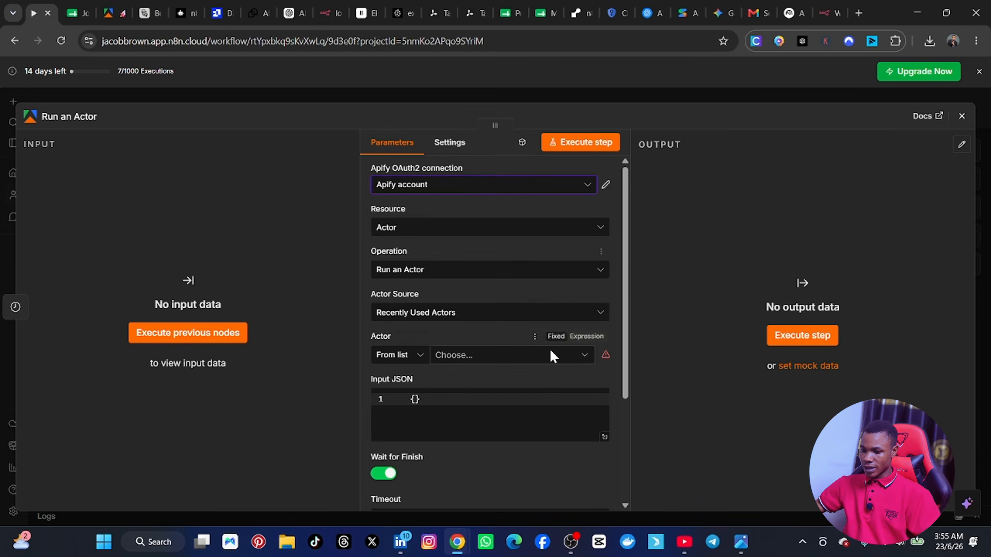
{"action": "left_click", "coordinate": [523, 354]}
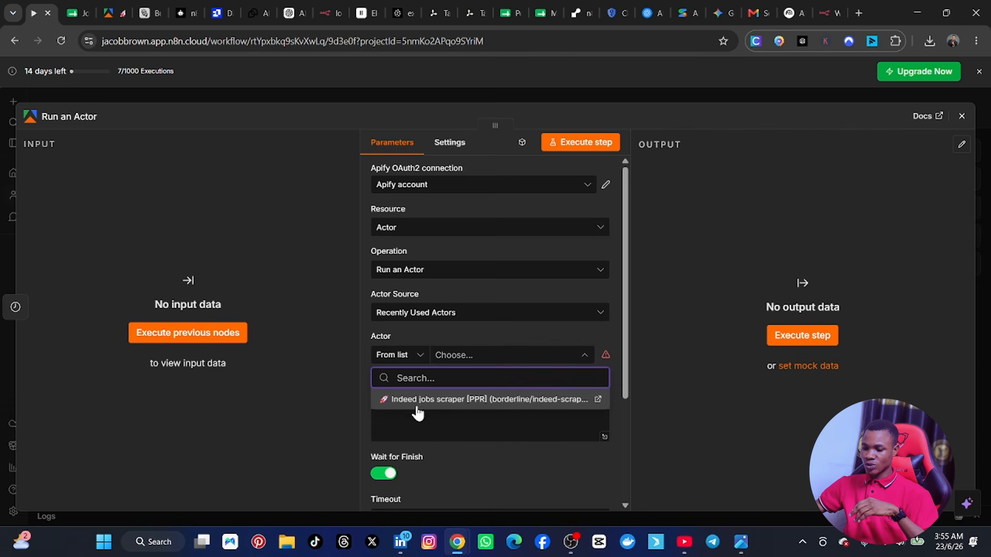
{"action": "left_click", "coordinate": [489, 400]}
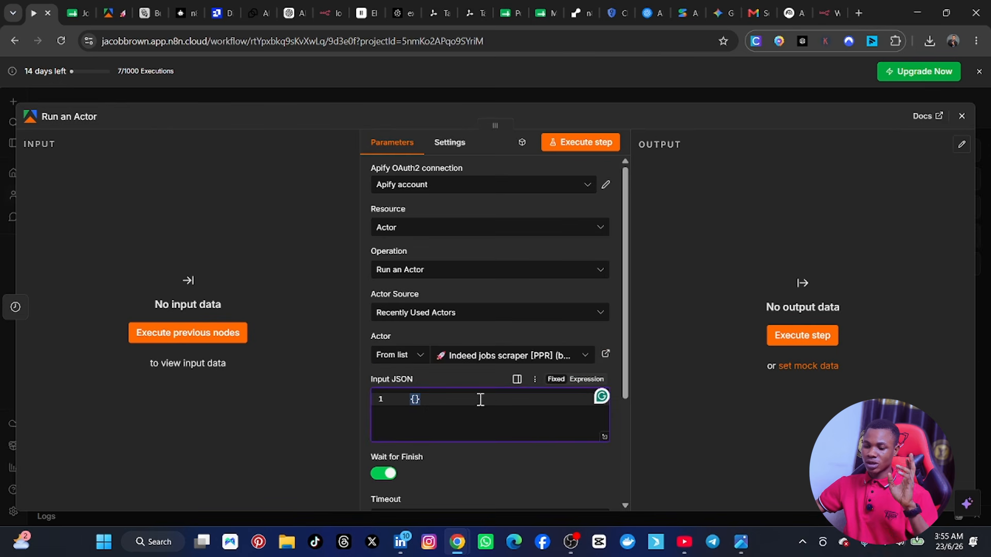
Step: Switch to the Apify Console and copy the Indeed jobs scraper's input settings in JSON format
{"action": "scroll", "coordinate": [456, 416], "scroll_direction": "down", "scroll_amount": 3}
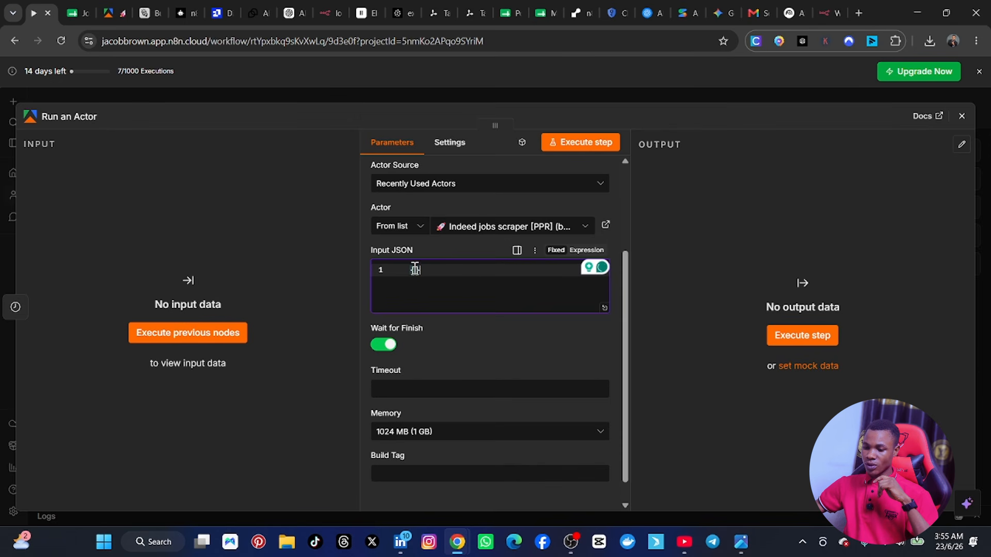
{"action": "left_click", "coordinate": [111, 14]}
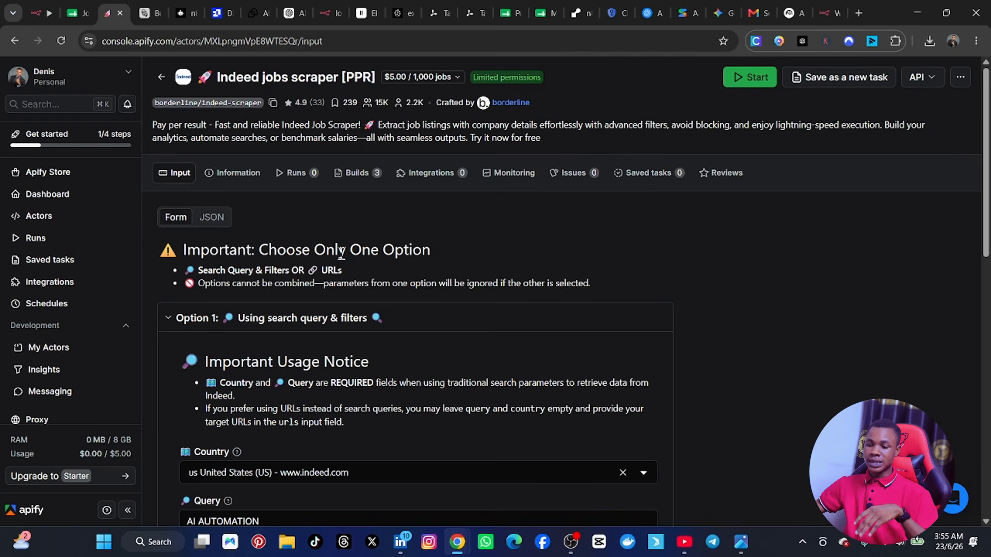
{"action": "scroll", "coordinate": [341, 292], "scroll_direction": "down", "scroll_amount": 3}
{"action": "scroll", "coordinate": [339, 299], "scroll_direction": "up", "scroll_amount": 3}
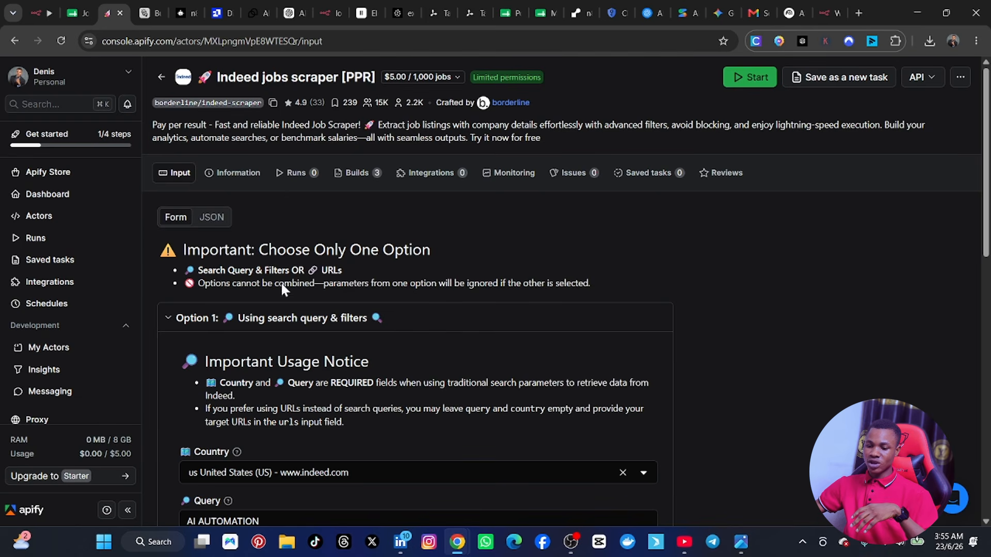
{"action": "left_click", "coordinate": [221, 217]}
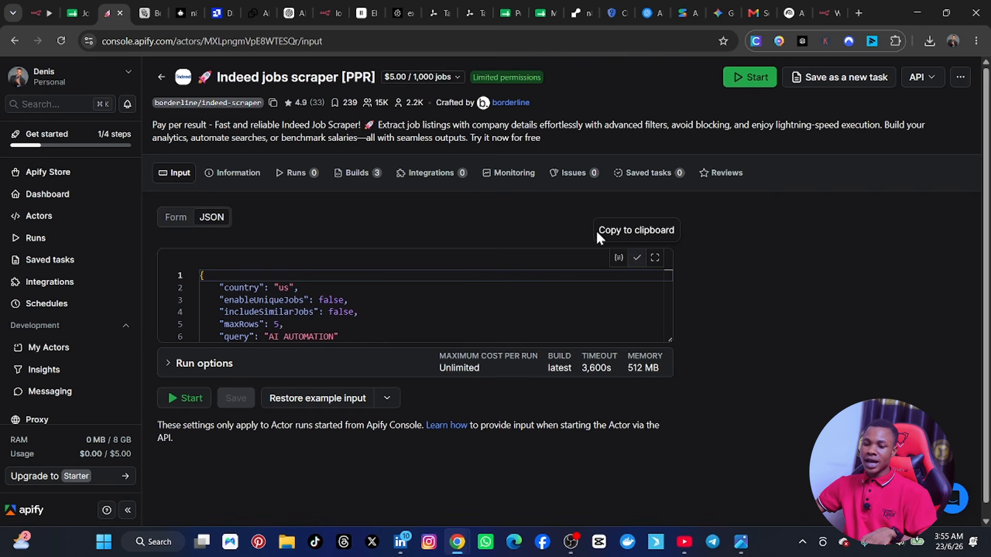
Step: Return to n8n, paste the copied settings into the Run an Actor node's Input JSON, and review the node's remaining parameters
{"action": "left_click", "coordinate": [44, 8]}
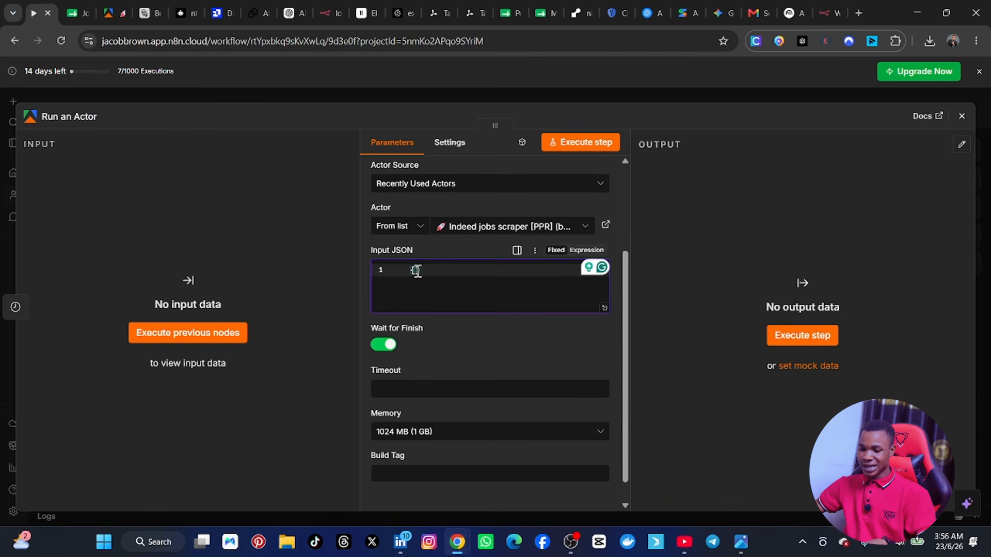
{"action": "type", "text": "{     \"country\": \"us\",     \"enableUniqueJobs\": false,     \"includeSimilarJobs\": false,     \"maxRows\": 5,     \"query\": \"AI AUTOMATION\" }"}
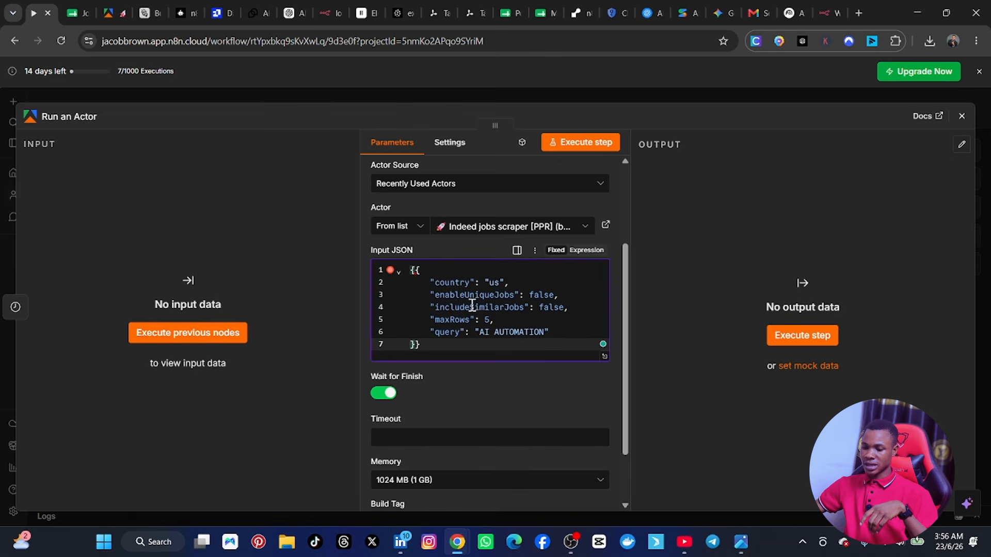
{"action": "scroll", "coordinate": [455, 289], "scroll_direction": "down", "scroll_amount": 2}
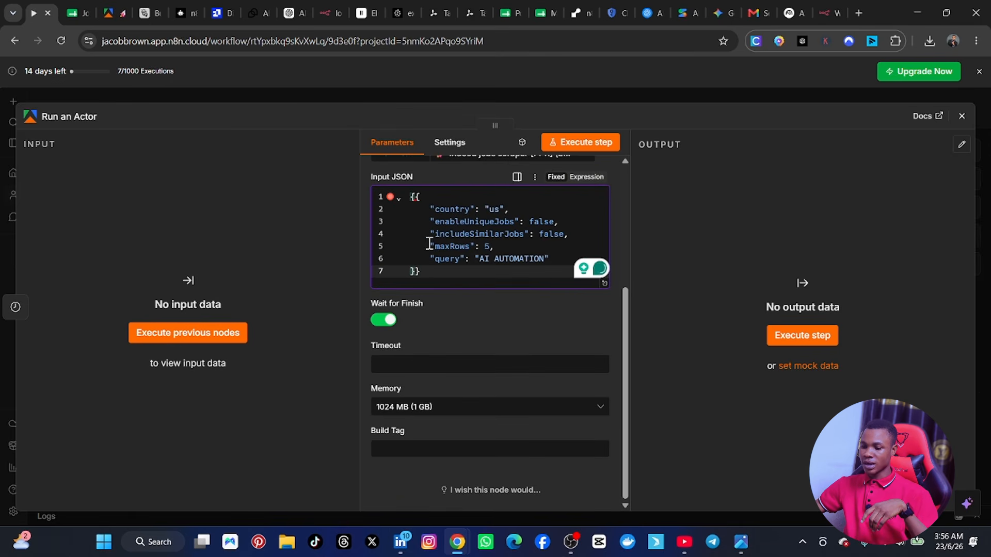
{"action": "left_click", "coordinate": [426, 239]}
{"action": "scroll", "coordinate": [472, 420], "scroll_direction": "up", "scroll_amount": 5}
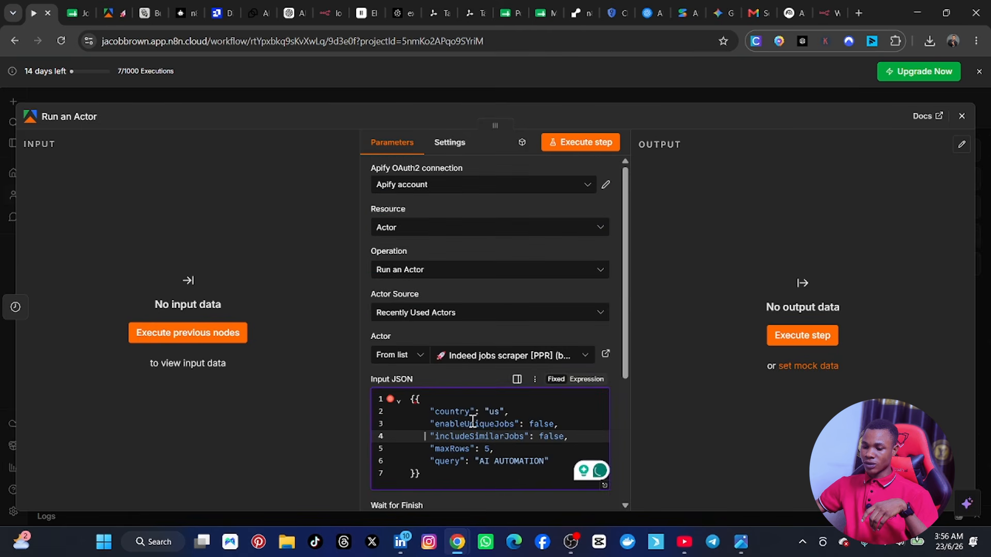
{"action": "scroll", "coordinate": [485, 342], "scroll_direction": "down", "scroll_amount": 3}
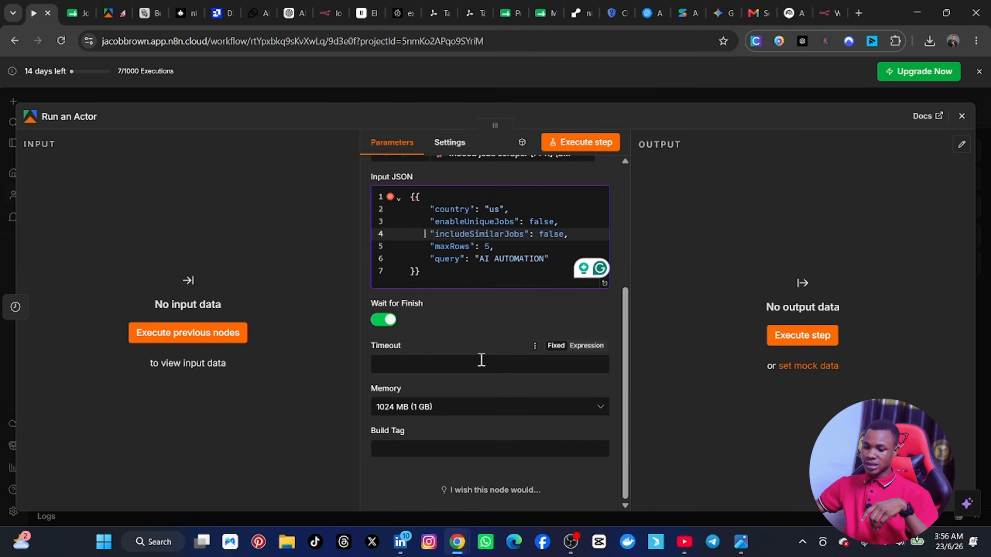
{"action": "scroll", "coordinate": [460, 377], "scroll_direction": "up", "scroll_amount": 3}
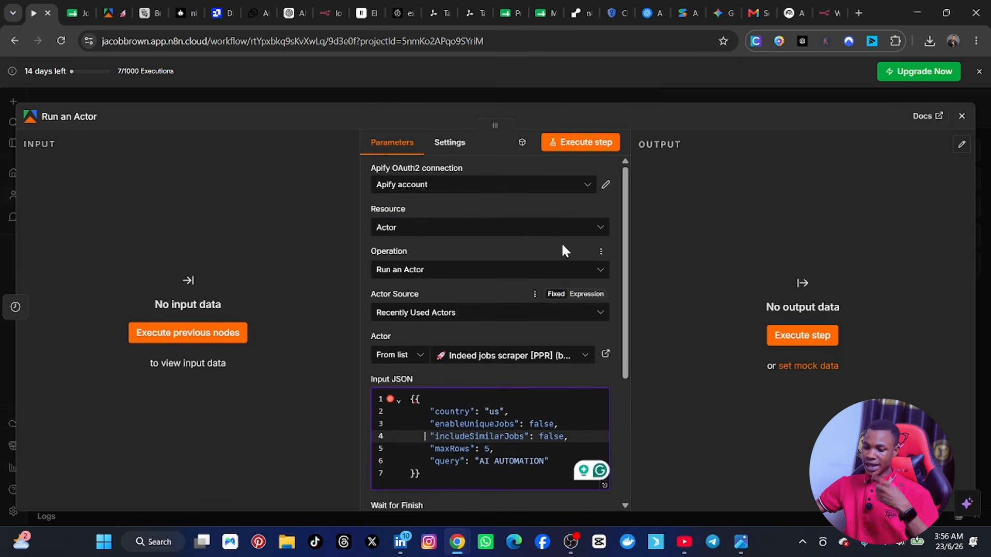
Step: Execute the Run an Actor step and examine the other info and stack trace in its output
{"action": "left_click", "coordinate": [584, 143]}
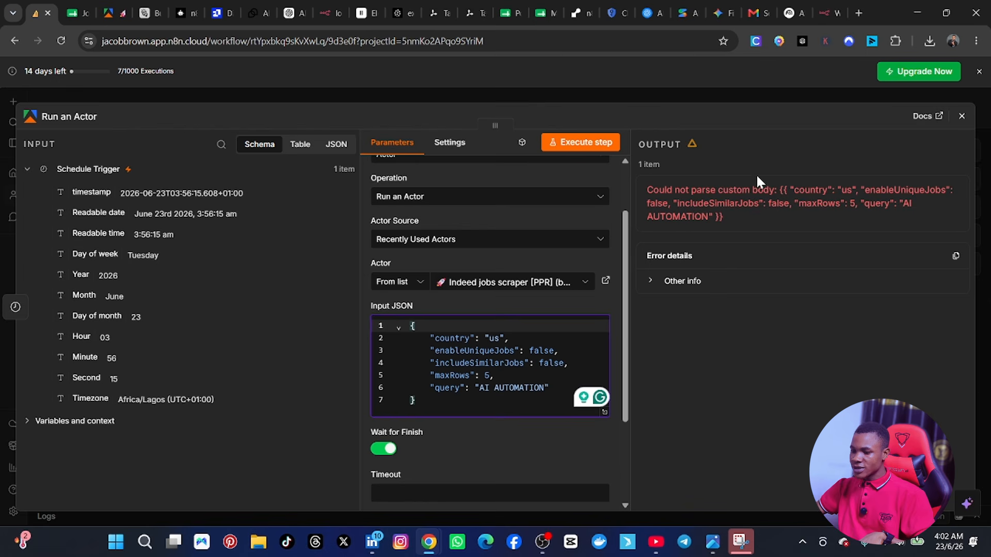
{"action": "left_click", "coordinate": [653, 281]}
{"action": "scroll", "coordinate": [780, 336], "scroll_direction": "down", "scroll_amount": 2}
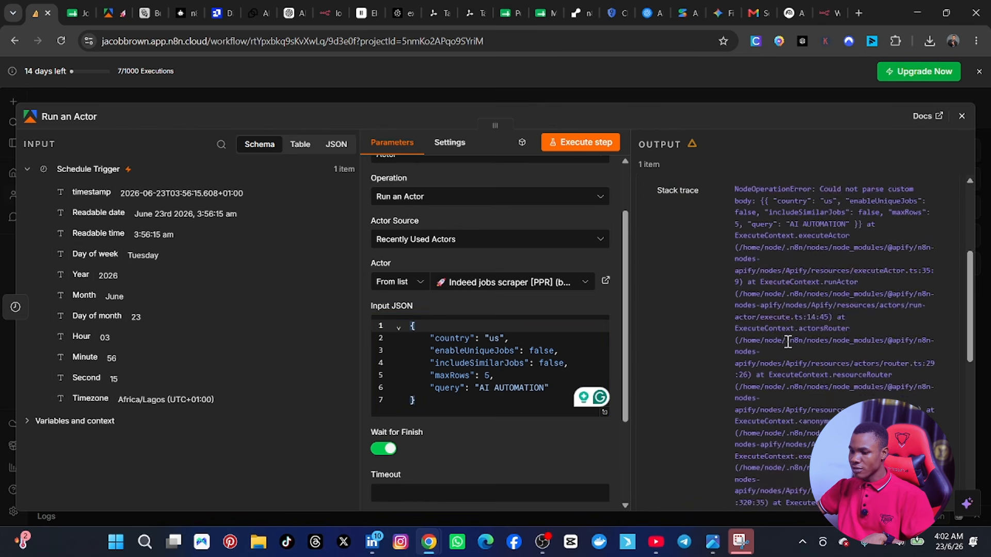
{"action": "scroll", "coordinate": [789, 342], "scroll_direction": "up", "scroll_amount": 2}
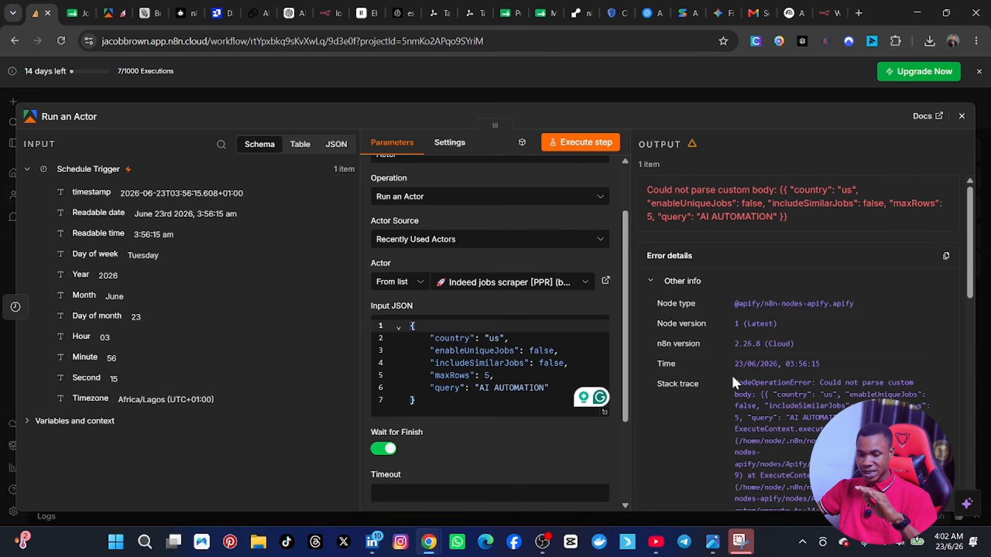
{"action": "left_click", "coordinate": [650, 283]}
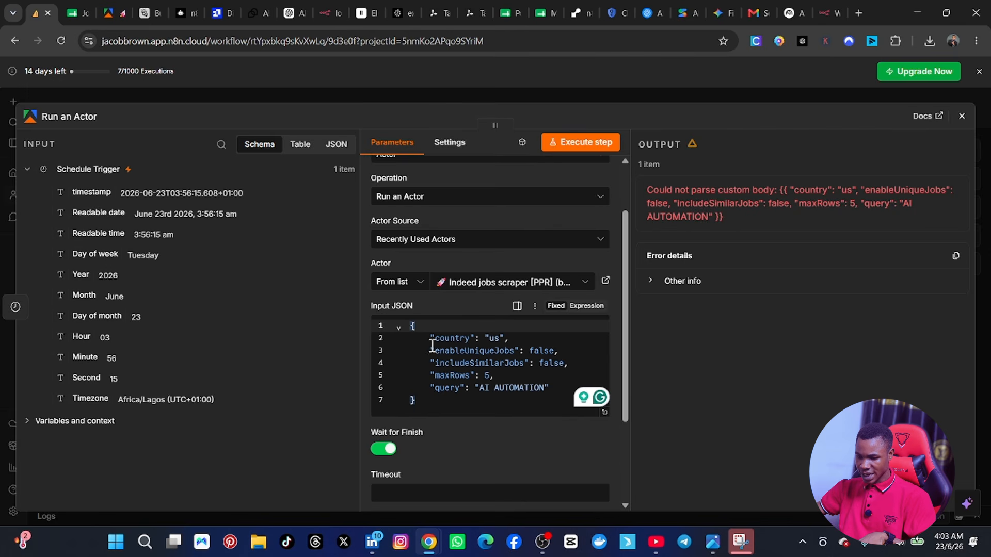
Step: Replace the whole Input JSON of the Run an Actor node with the copied Indeed jobs scraper settings
{"action": "left_click", "coordinate": [452, 376]}
{"action": "key", "text": "ctrl+a"}
{"action": "key", "text": "ctrl+c"}
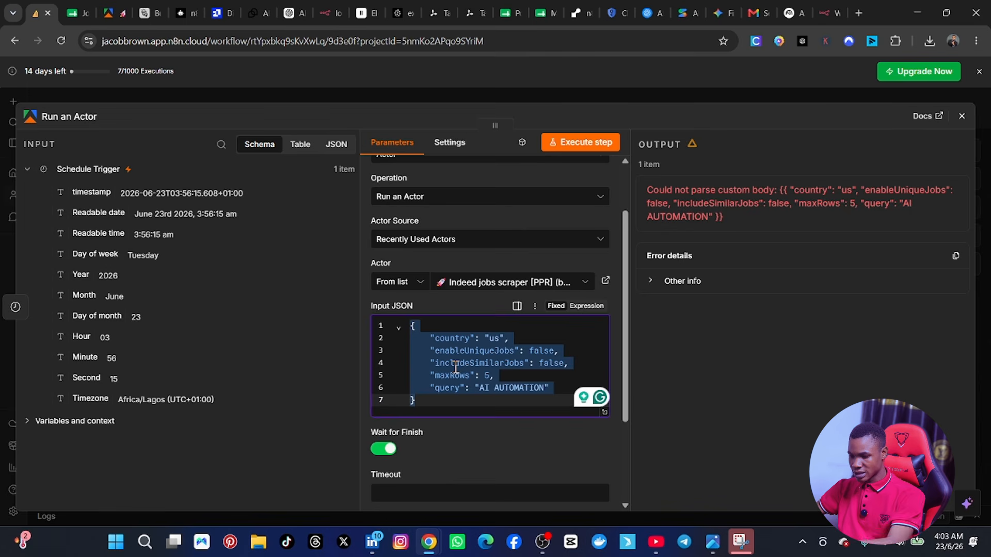
{"action": "key", "text": "BackSpace"}
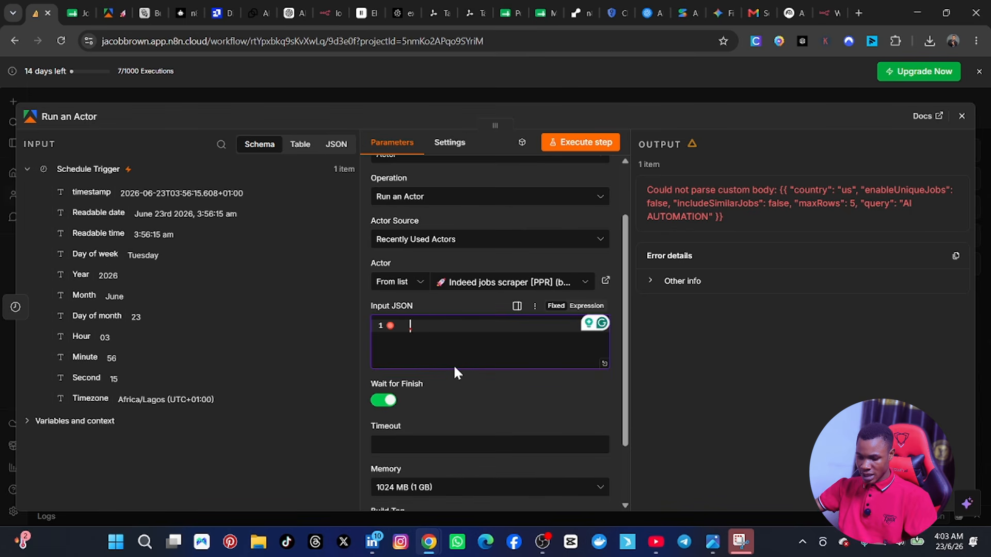
{"action": "key", "text": "ctrl+v"}
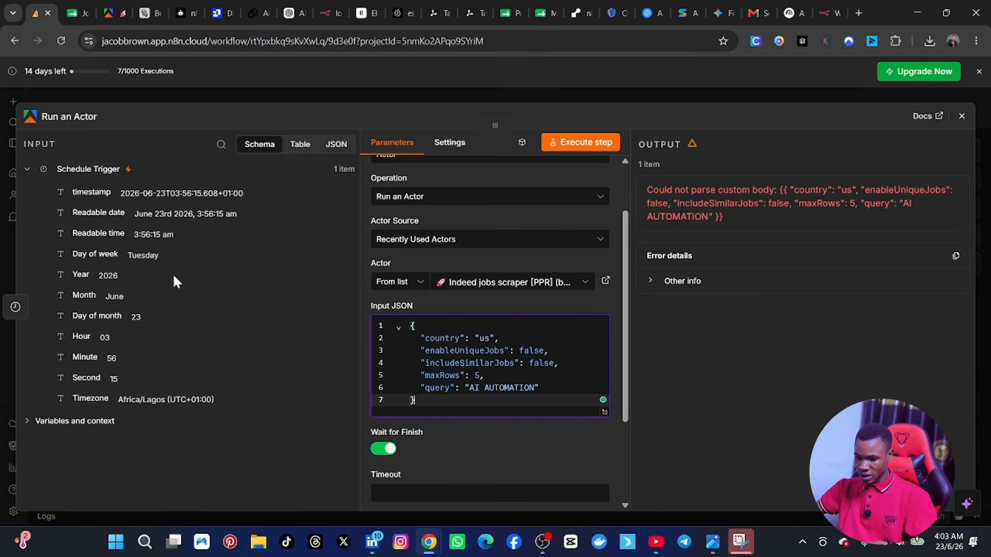
Step: Clear the Input JSON, switch it from Fixed to Expression mode, and paste the copied scraper settings as the expression
{"action": "left_click", "coordinate": [402, 328]}
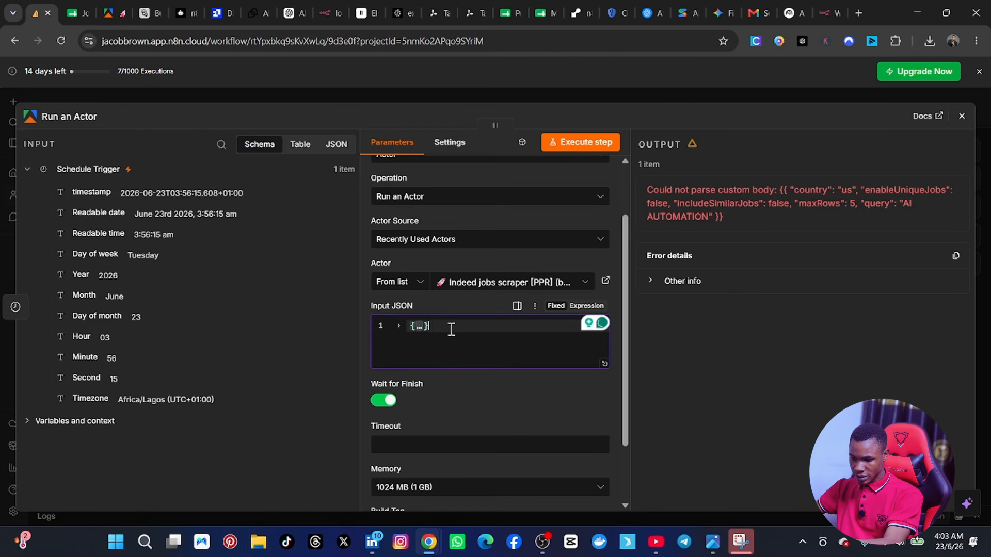
{"action": "left_click_drag", "start_coordinate": [451, 330], "coordinate": [378, 330]}
{"action": "key", "text": "BackSpace"}
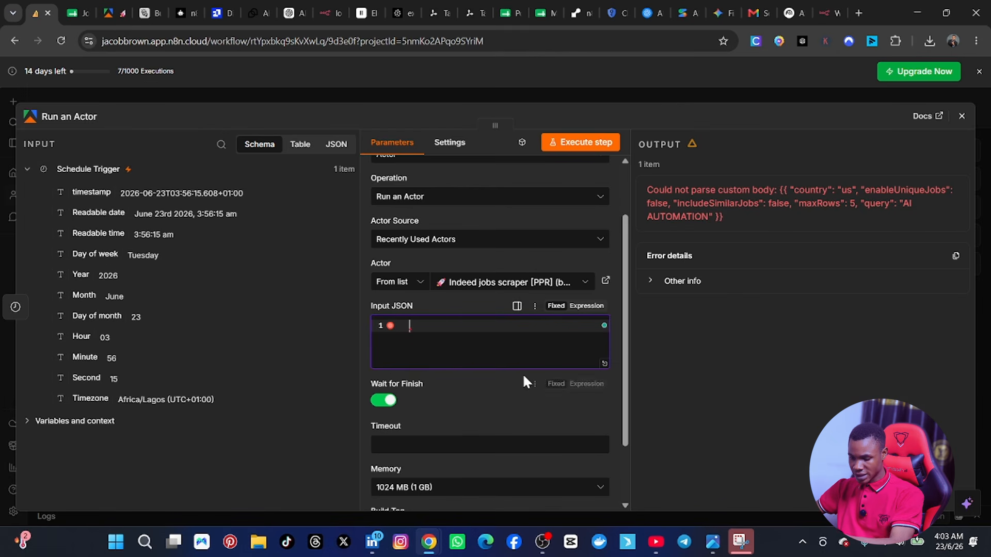
{"action": "left_click", "coordinate": [583, 312]}
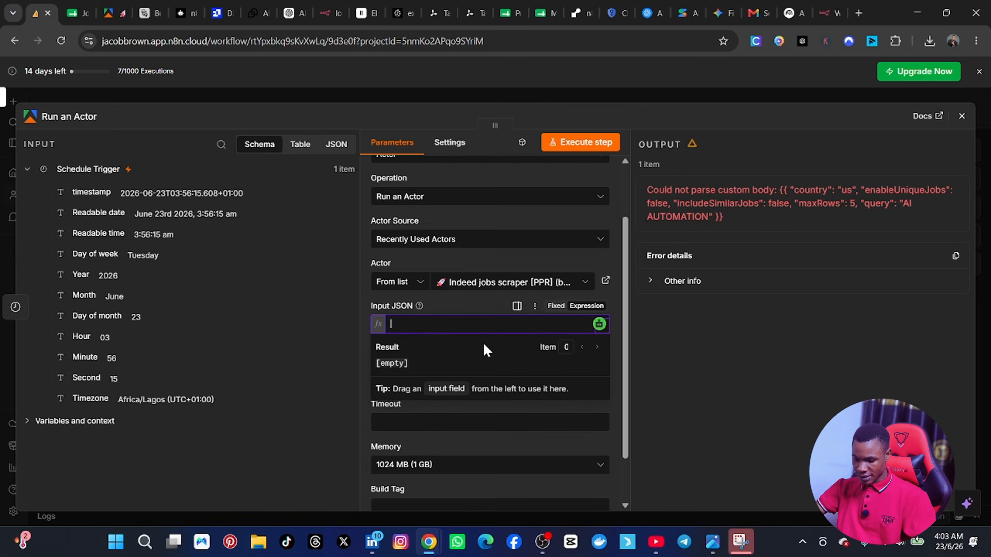
{"action": "key", "text": "ctrl+v"}
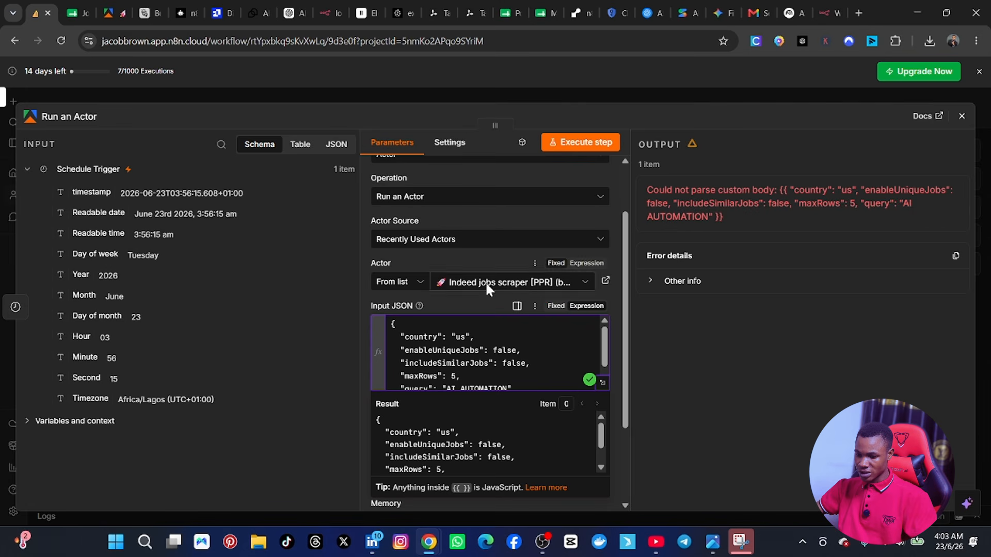
{"action": "left_click", "coordinate": [556, 305]}
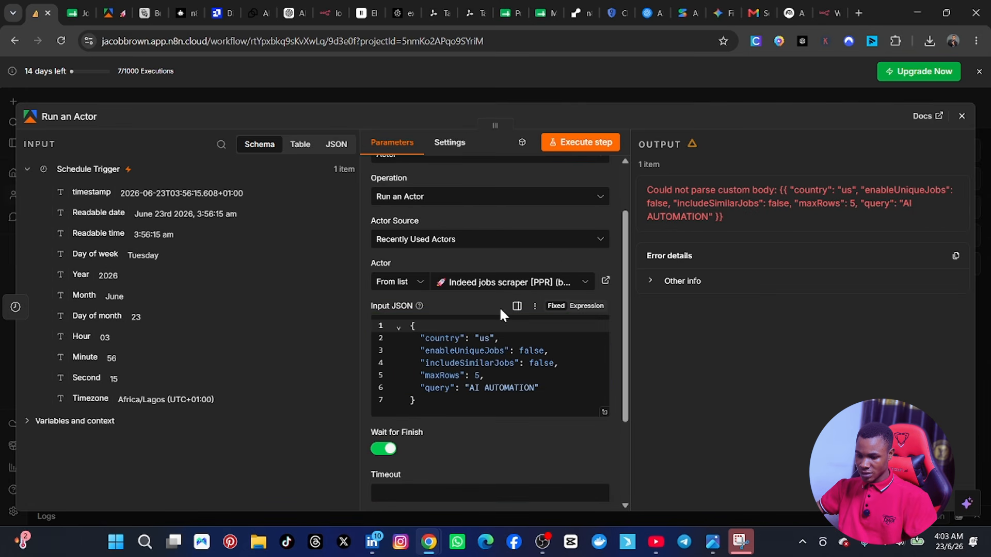
{"action": "left_click", "coordinate": [586, 306]}
Step: Execute the Run an Actor step with the expression input and review its parameters and Input JSON
{"action": "left_click", "coordinate": [574, 146]}
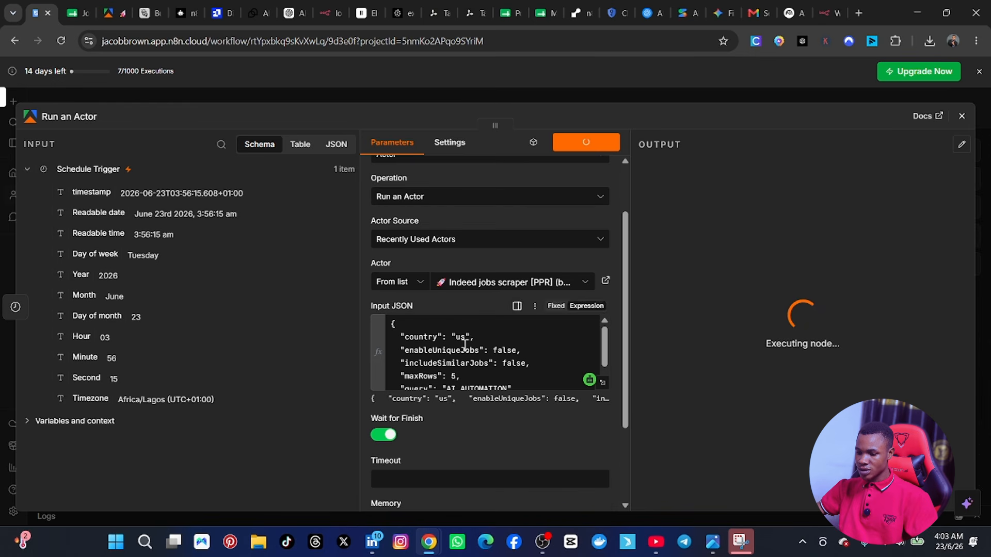
{"action": "scroll", "coordinate": [463, 343], "scroll_direction": "up", "scroll_amount": 2}
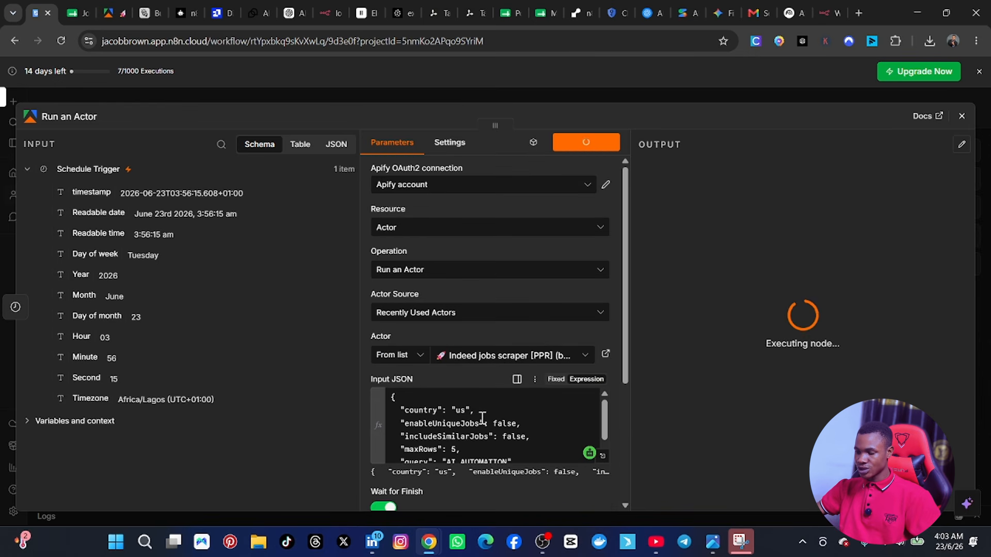
{"action": "scroll", "coordinate": [482, 418], "scroll_direction": "down", "scroll_amount": 5}
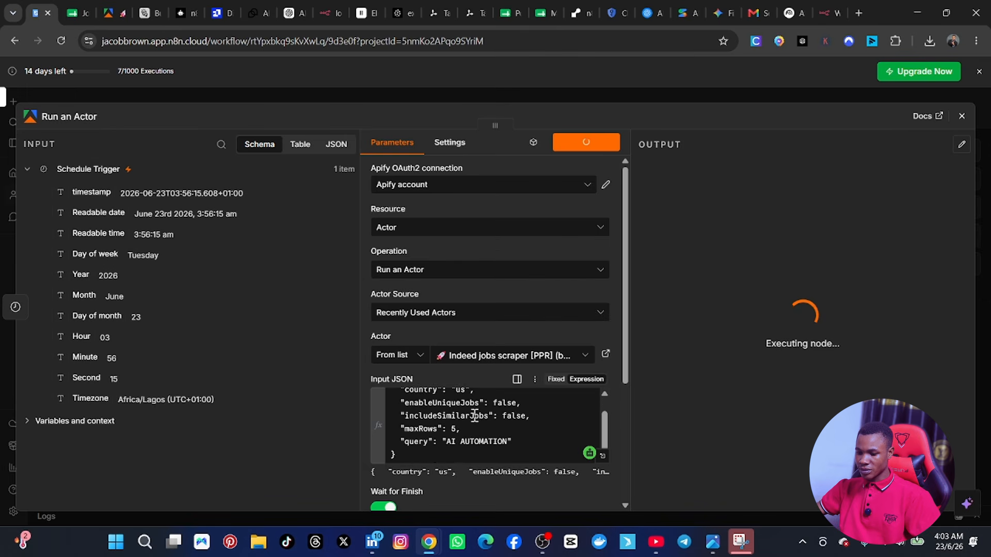
{"action": "scroll", "coordinate": [481, 386], "scroll_direction": "up", "scroll_amount": 2}
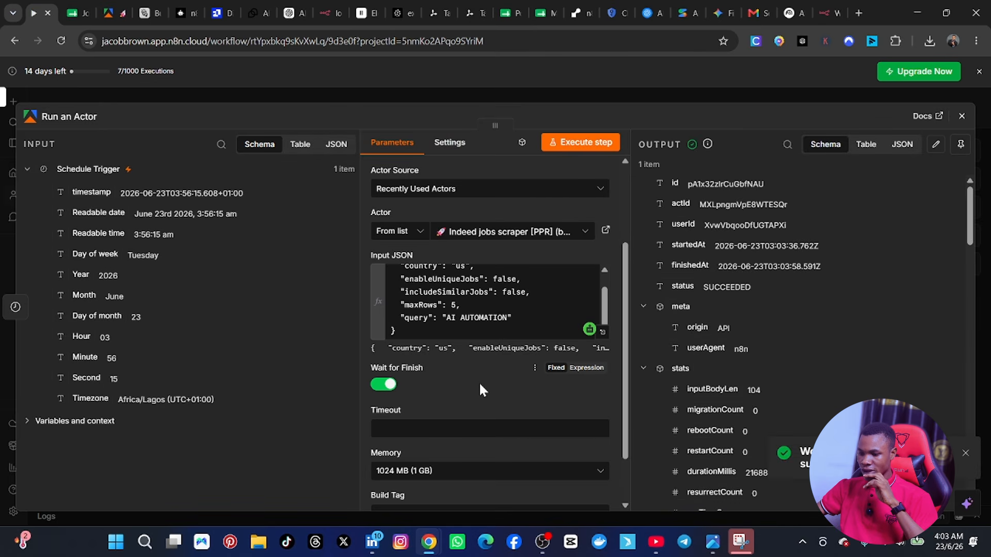
{"action": "scroll", "coordinate": [525, 309], "scroll_direction": "up", "scroll_amount": 3}
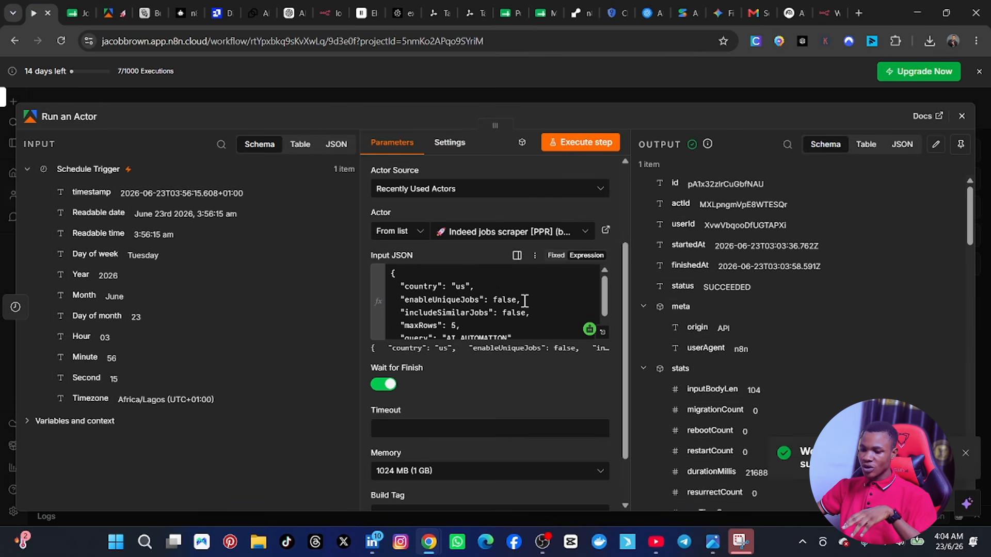
{"action": "scroll", "coordinate": [525, 310], "scroll_direction": "up", "scroll_amount": 1}
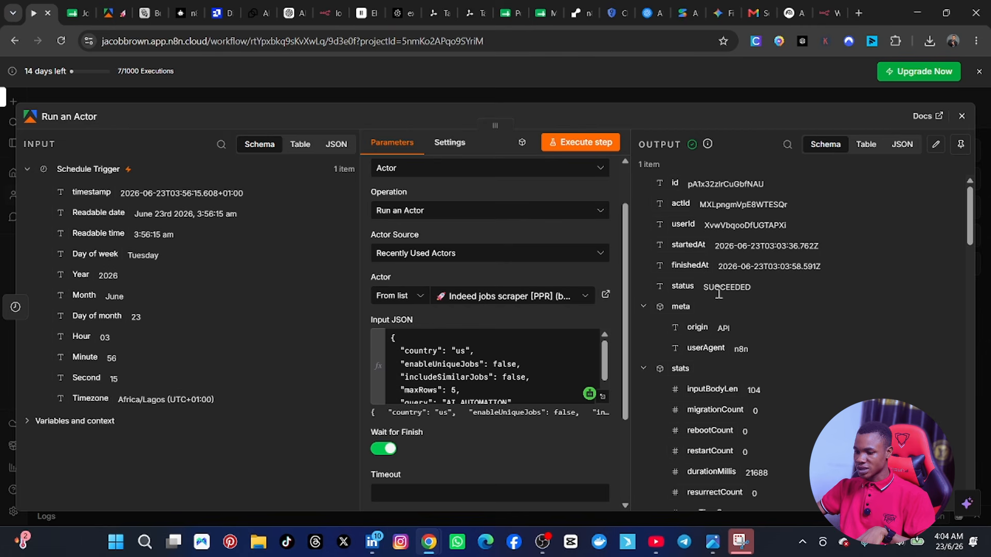
Step: Examine the Run an Actor output in schema and JSON form, recheck the Input JSON, and return to the workflow canvas
{"action": "scroll", "coordinate": [773, 285], "scroll_direction": "down", "scroll_amount": 15}
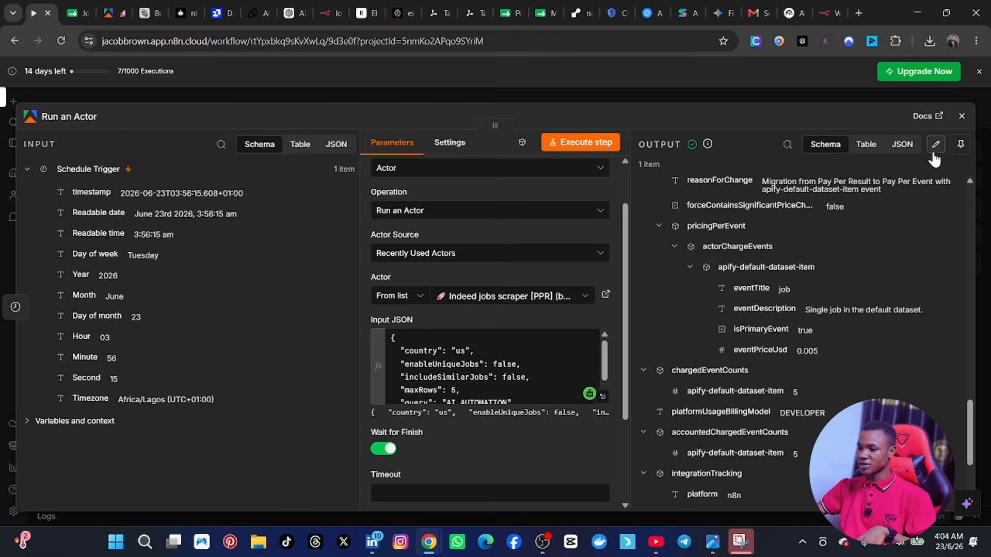
{"action": "left_click", "coordinate": [902, 144]}
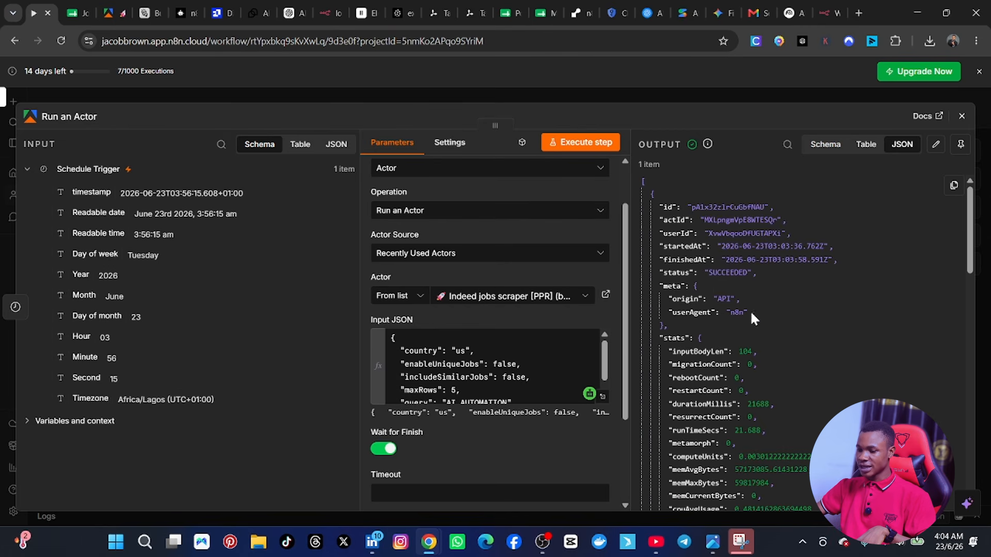
{"action": "scroll", "coordinate": [739, 343], "scroll_direction": "down", "scroll_amount": 2}
{"action": "scroll", "coordinate": [741, 309], "scroll_direction": "up", "scroll_amount": 2}
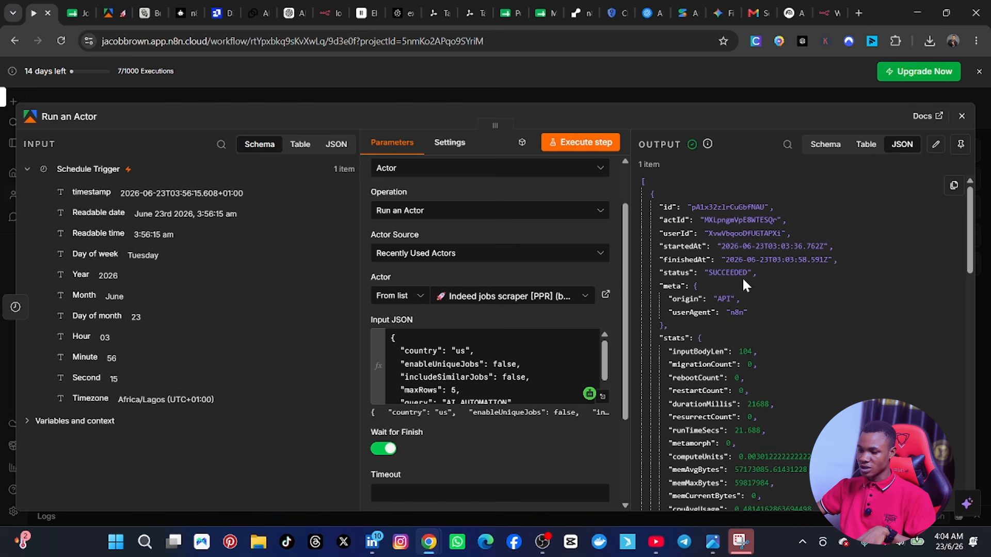
{"action": "scroll", "coordinate": [479, 373], "scroll_direction": "up", "scroll_amount": 2}
{"action": "scroll", "coordinate": [461, 419], "scroll_direction": "down", "scroll_amount": 1}
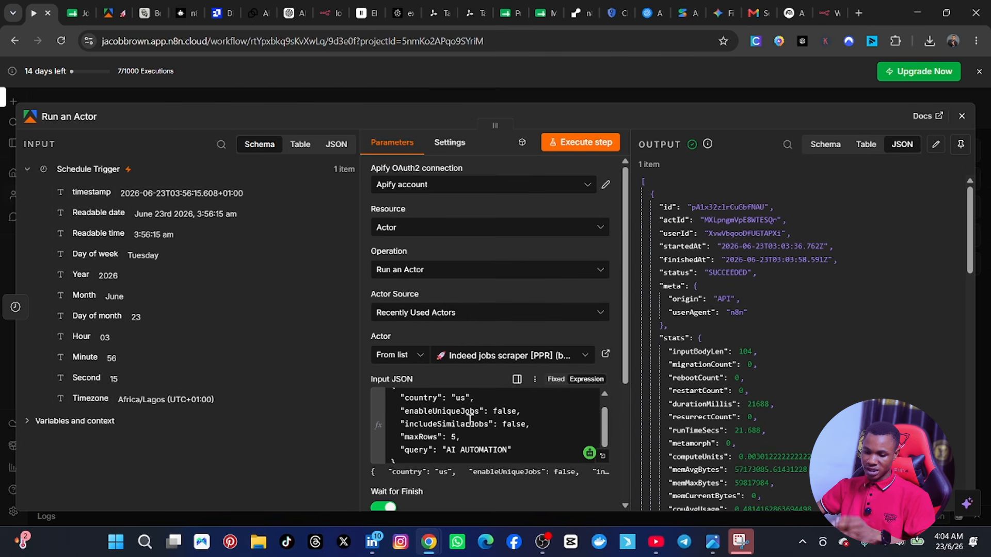
{"action": "scroll", "coordinate": [461, 419], "scroll_direction": "up", "scroll_amount": 1}
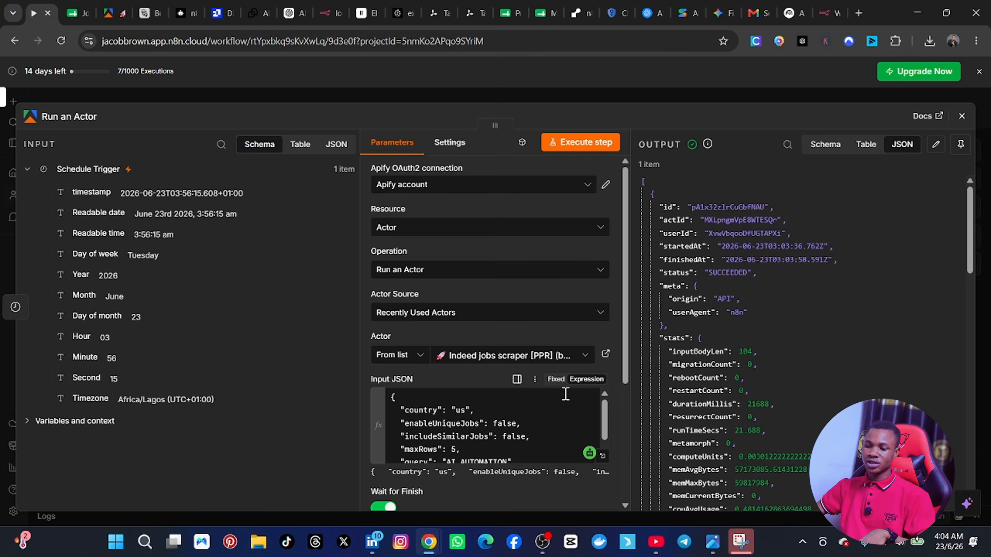
{"action": "left_click", "coordinate": [962, 117]}
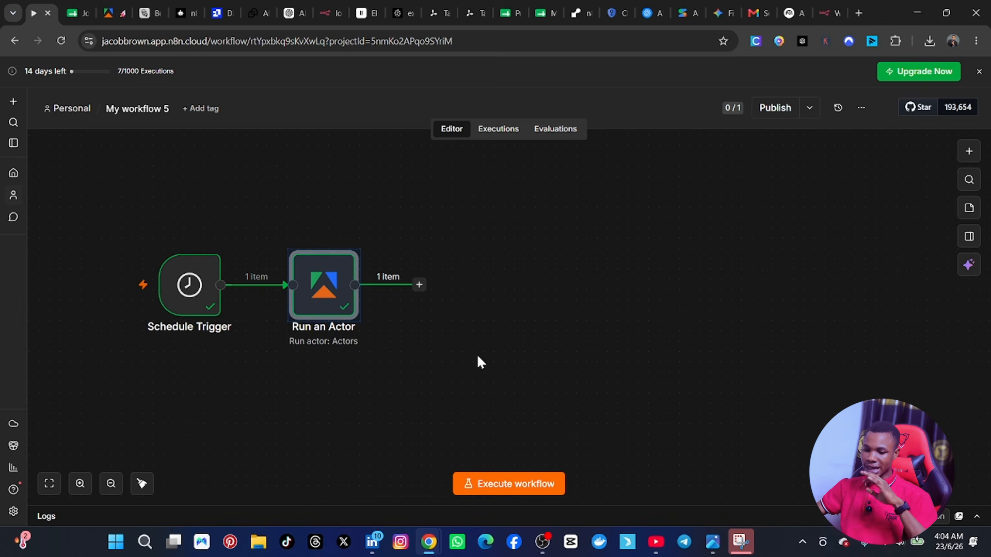
{"action": "left_click", "coordinate": [146, 213]}
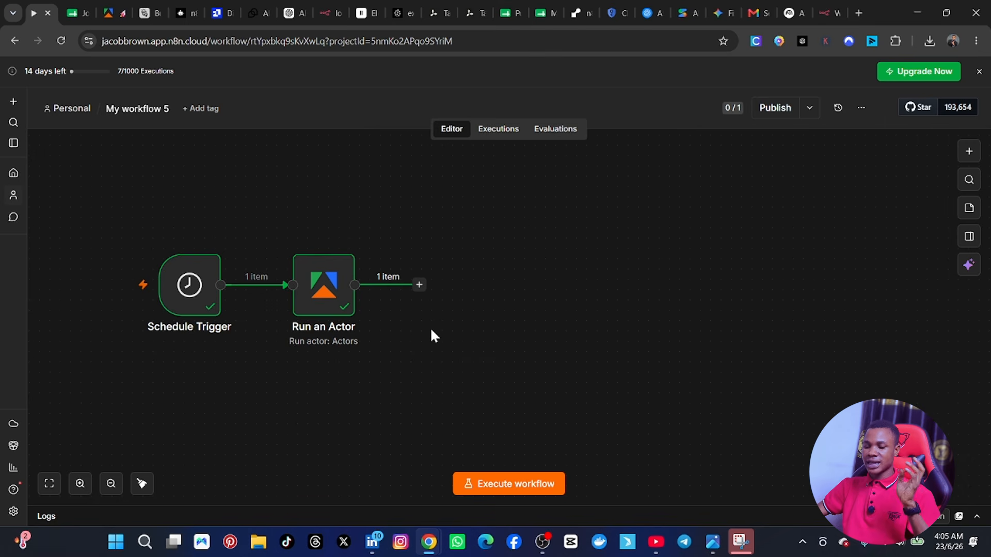
Step: Add an Apify Get dataset items node after Run an Actor and choose the second Apify account credential as its connection
{"action": "left_click", "coordinate": [420, 284]}
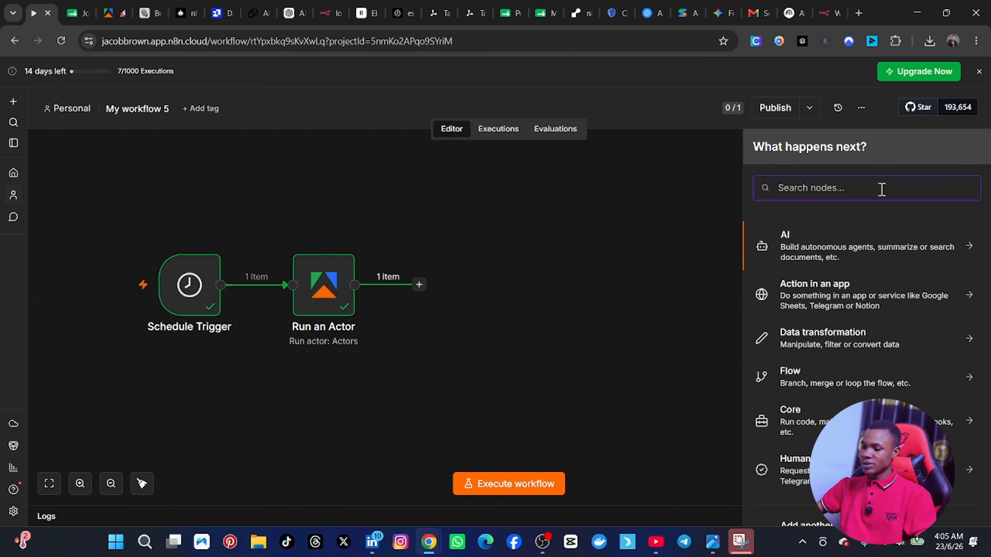
{"action": "type", "text": "APIFY"}
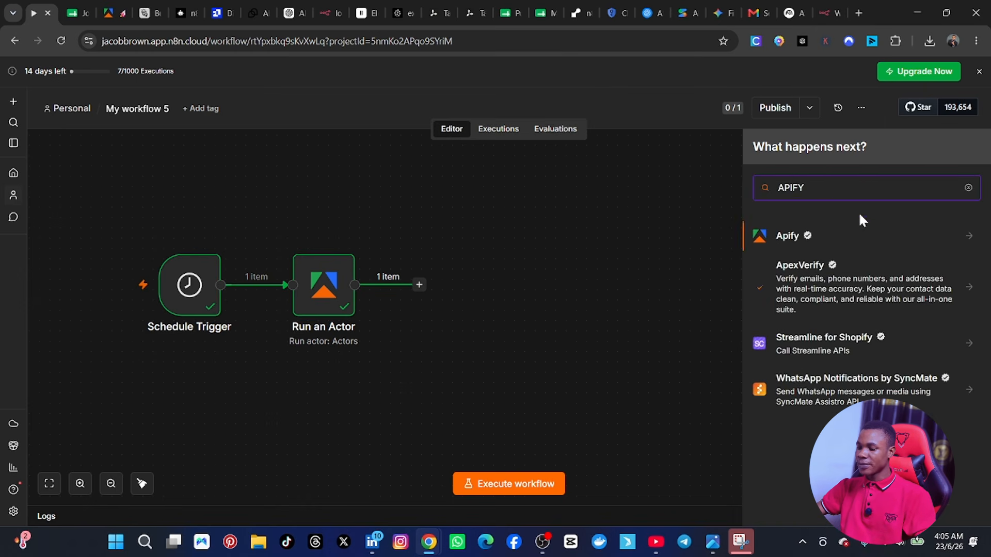
{"action": "left_click", "coordinate": [967, 240]}
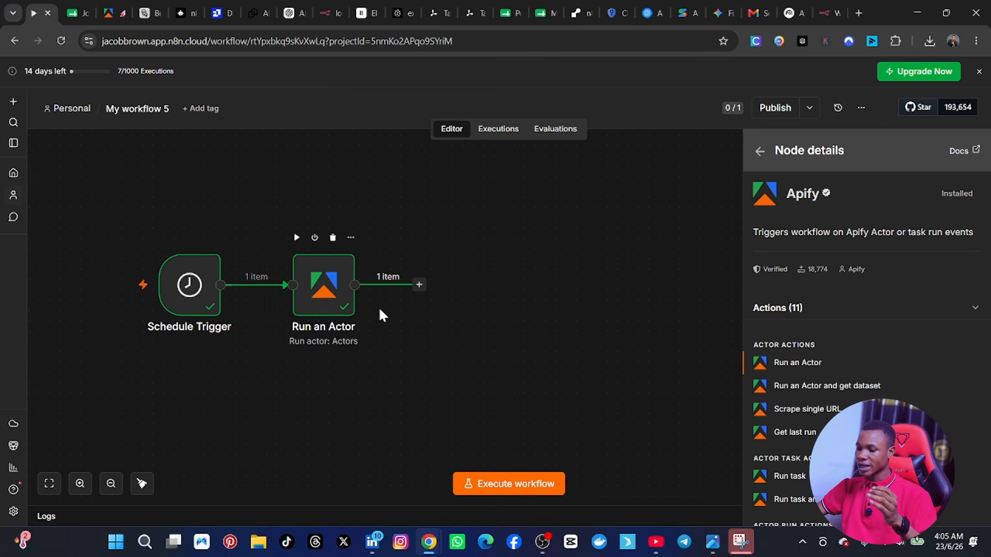
{"action": "scroll", "coordinate": [821, 428], "scroll_direction": "down", "scroll_amount": 1}
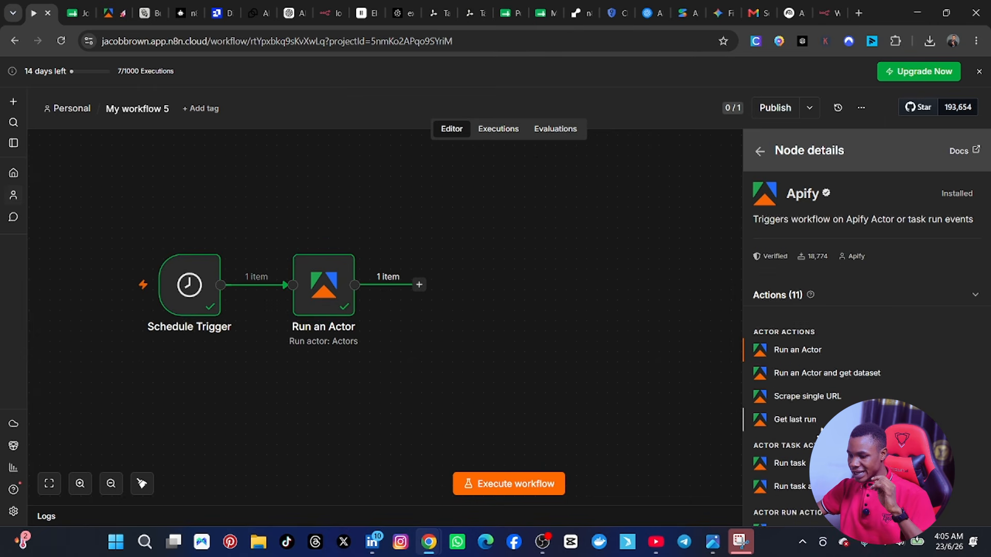
{"action": "scroll", "coordinate": [820, 429], "scroll_direction": "down", "scroll_amount": 5}
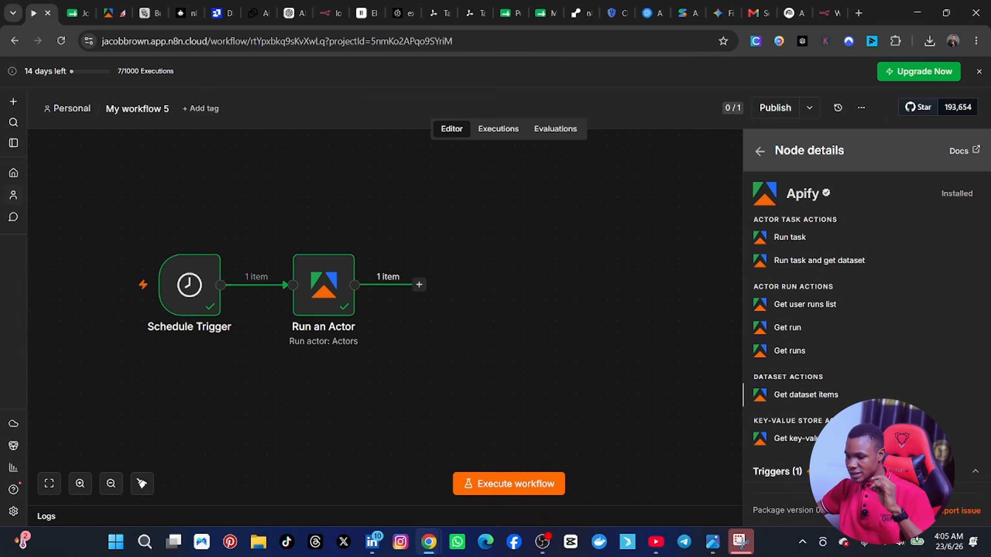
{"action": "left_click", "coordinate": [808, 397]}
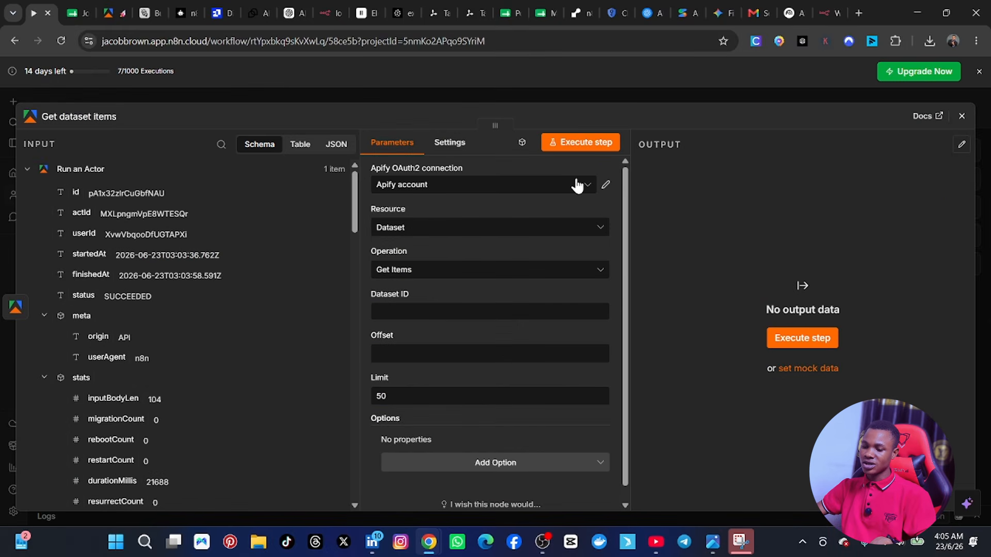
{"action": "left_click", "coordinate": [464, 187]}
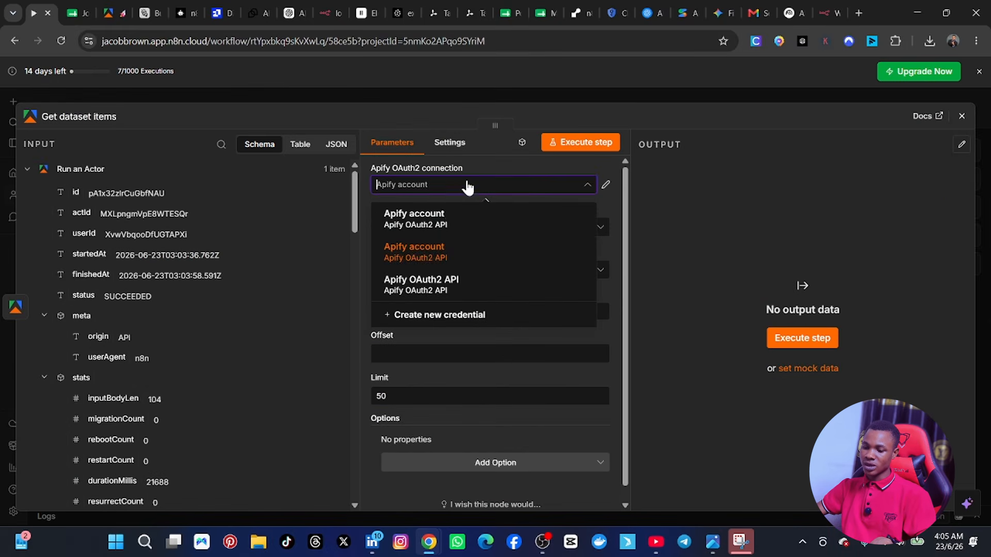
{"action": "left_click", "coordinate": [427, 254]}
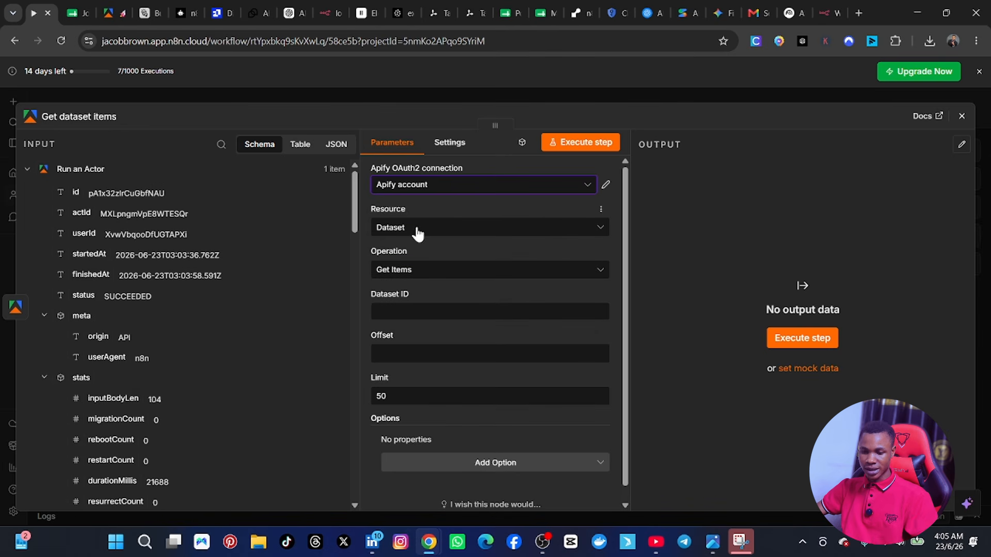
Step: Map defaultDatasetId from the Run an Actor output into the Dataset ID of Get dataset items and return to the canvas
{"action": "scroll", "coordinate": [446, 289], "scroll_direction": "down", "scroll_amount": 1}
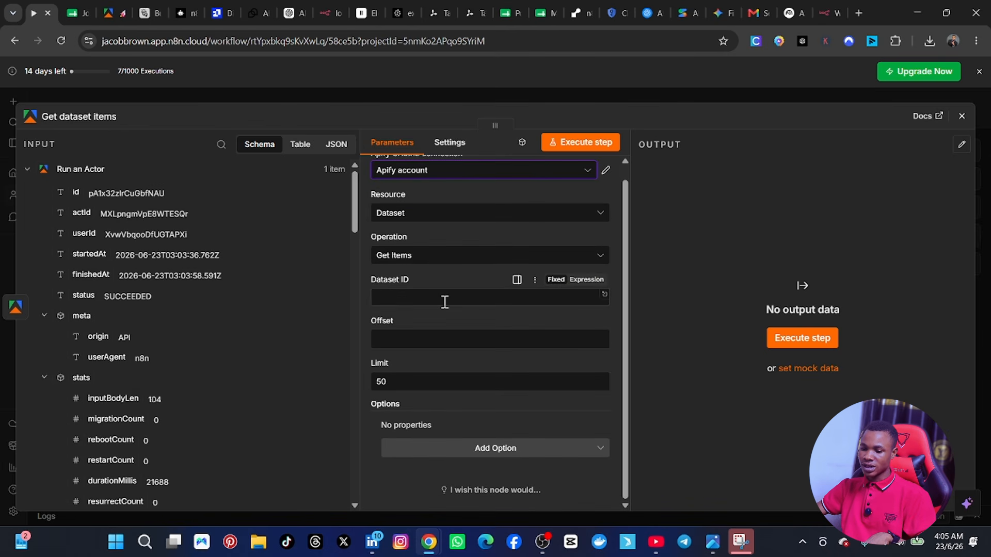
{"action": "scroll", "coordinate": [121, 353], "scroll_direction": "down", "scroll_amount": 1}
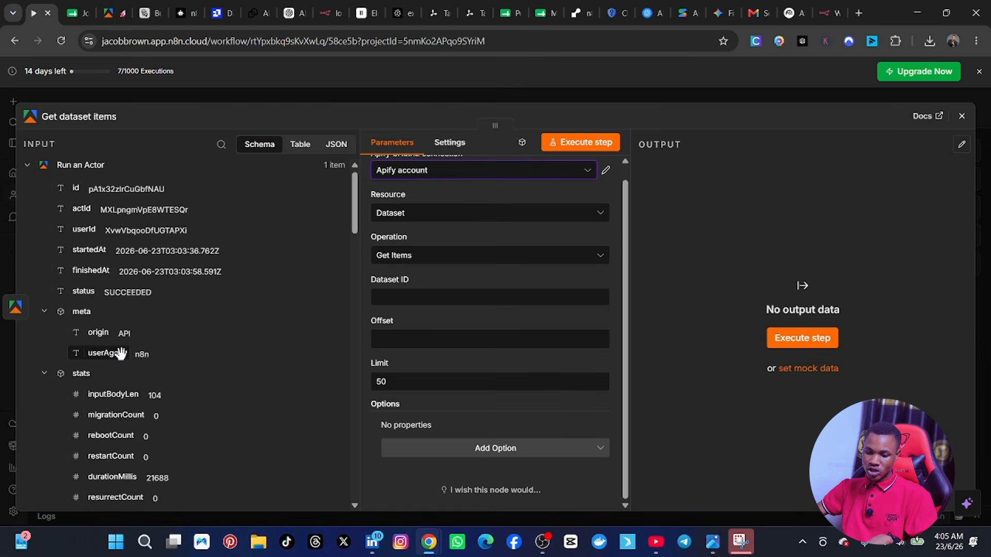
{"action": "scroll", "coordinate": [120, 353], "scroll_direction": "down", "scroll_amount": 8}
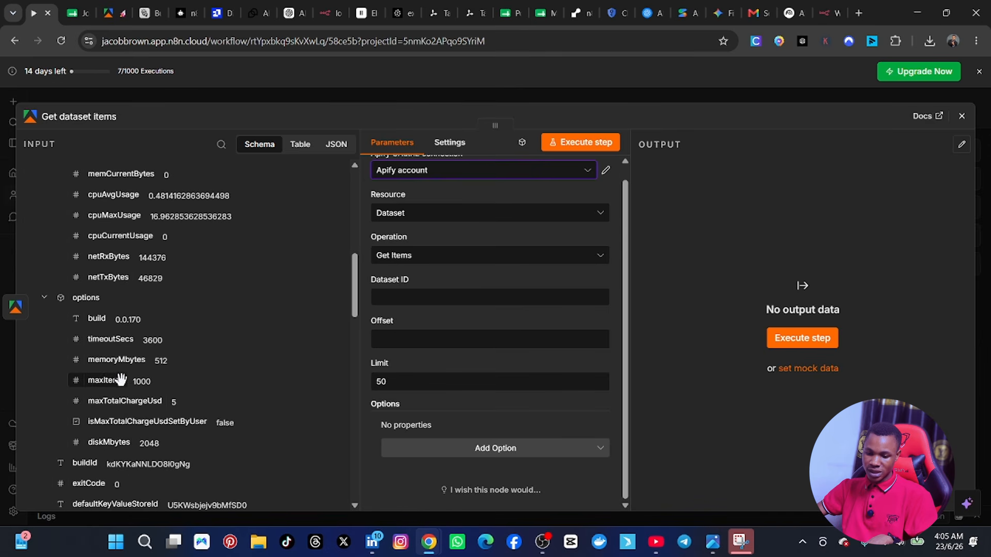
{"action": "scroll", "coordinate": [125, 410], "scroll_direction": "down", "scroll_amount": 3}
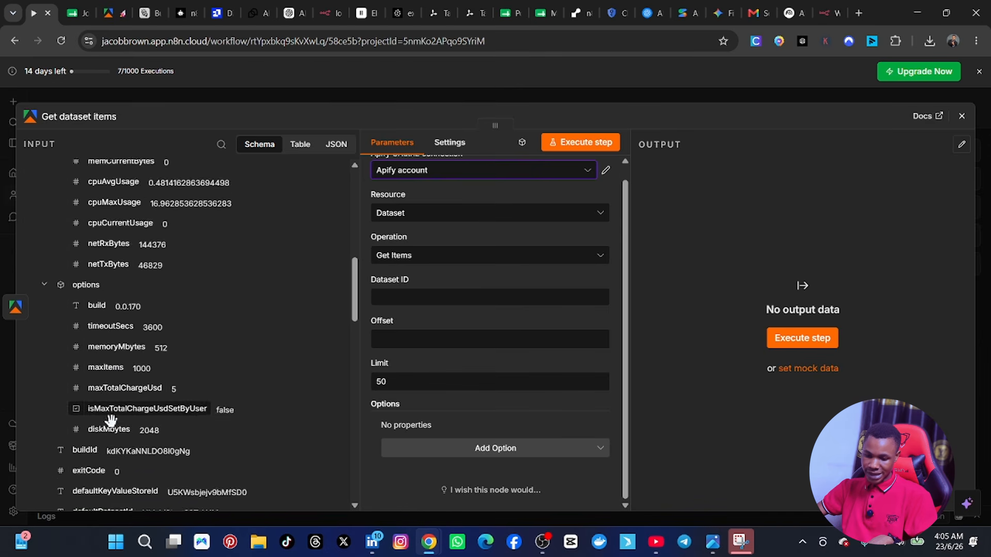
{"action": "scroll", "coordinate": [113, 434], "scroll_direction": "down", "scroll_amount": 5}
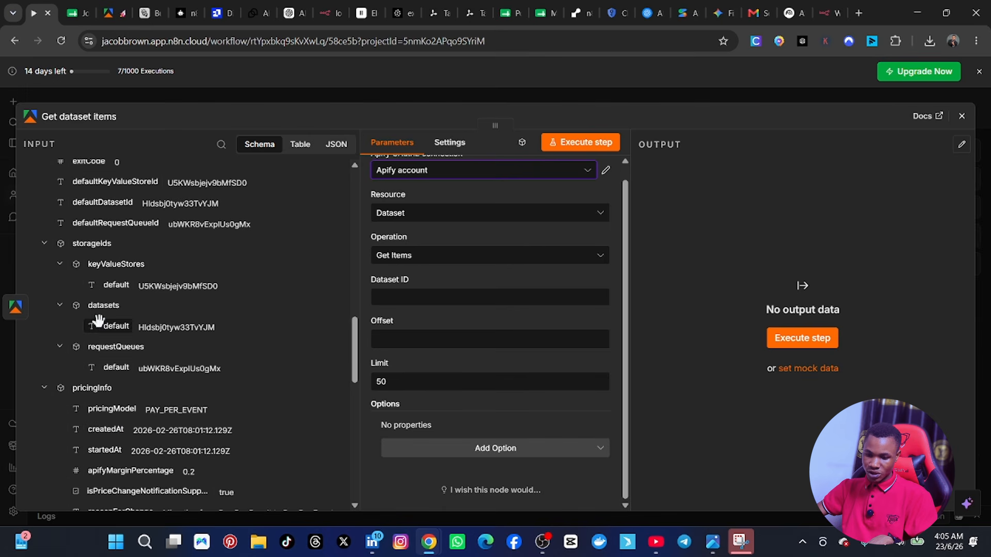
{"action": "scroll", "coordinate": [141, 392], "scroll_direction": "down", "scroll_amount": 8}
{"action": "scroll", "coordinate": [137, 413], "scroll_direction": "down", "scroll_amount": 2}
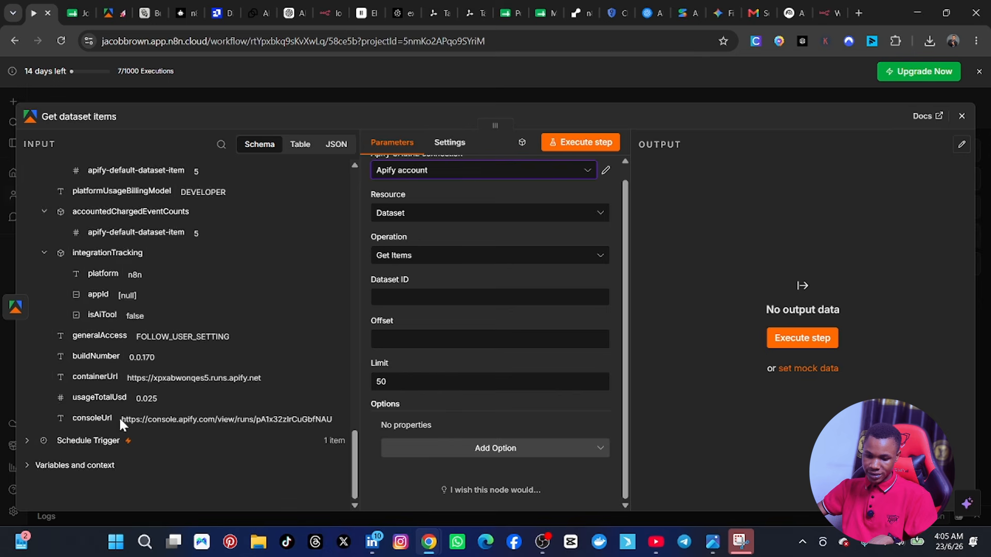
{"action": "scroll", "coordinate": [103, 361], "scroll_direction": "up", "scroll_amount": 8}
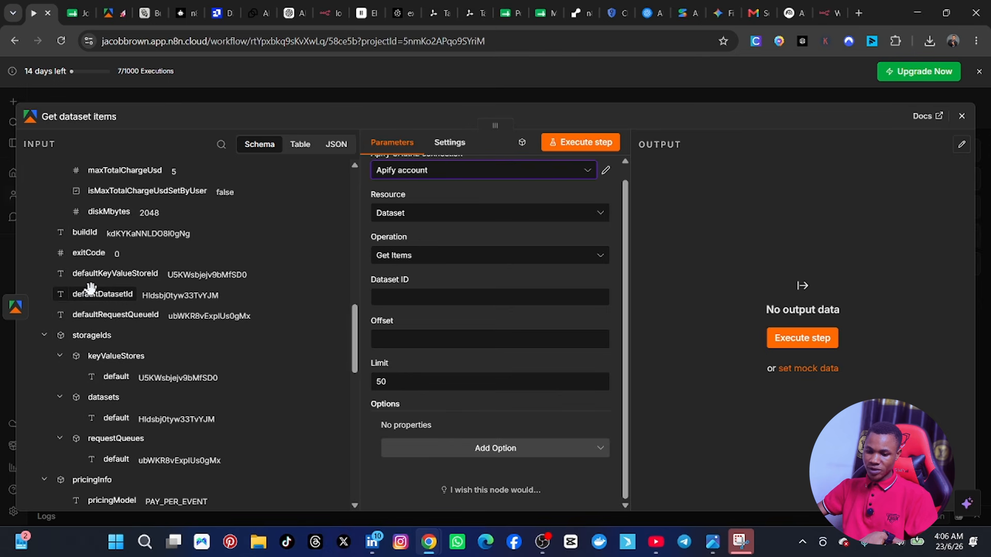
{"action": "left_click_drag", "start_coordinate": [93, 295], "coordinate": [451, 295]}
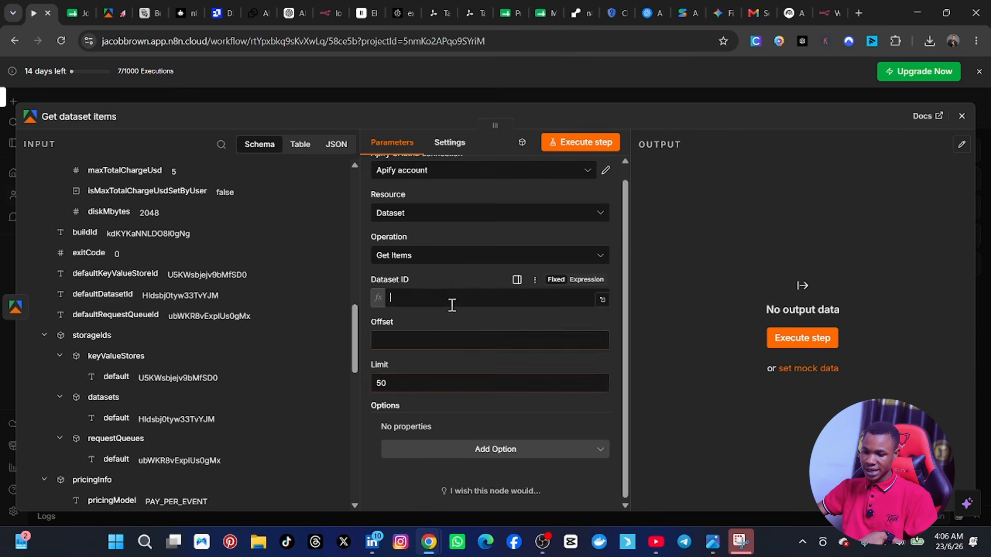
{"action": "scroll", "coordinate": [120, 297], "scroll_direction": "up", "scroll_amount": 2}
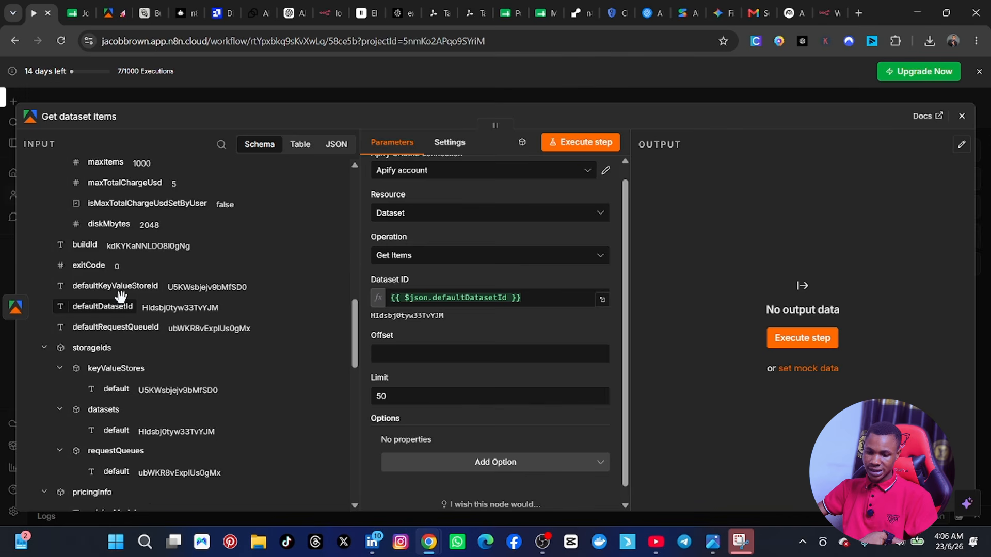
{"action": "scroll", "coordinate": [121, 297], "scroll_direction": "down", "scroll_amount": 5}
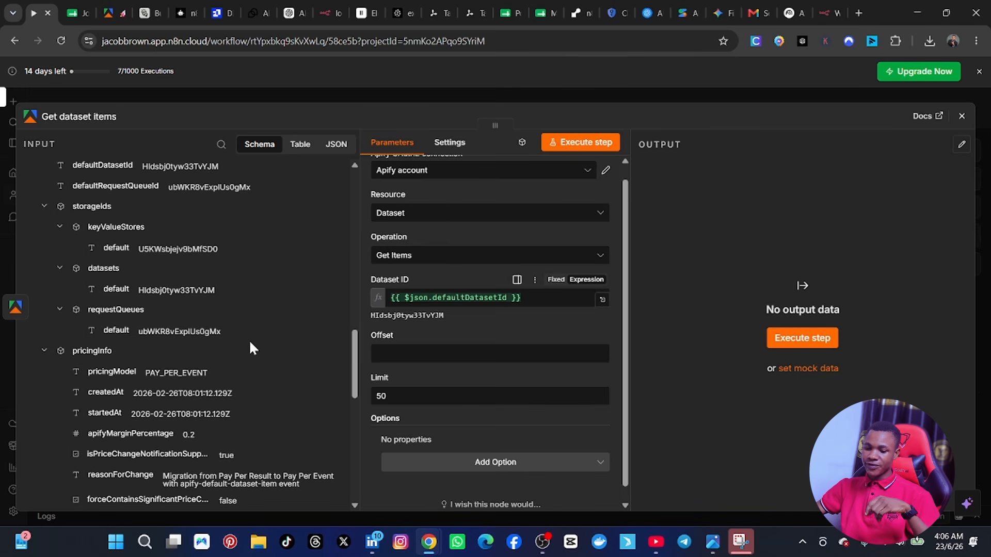
{"action": "scroll", "coordinate": [227, 338], "scroll_direction": "up", "scroll_amount": 10}
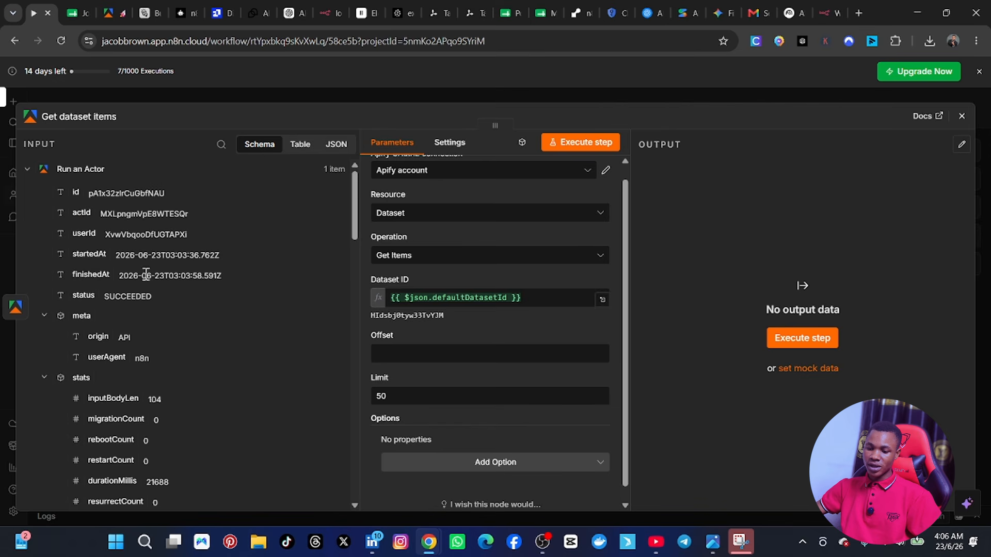
{"action": "scroll", "coordinate": [149, 361], "scroll_direction": "down", "scroll_amount": 5}
{"action": "scroll", "coordinate": [479, 371], "scroll_direction": "up", "scroll_amount": 1}
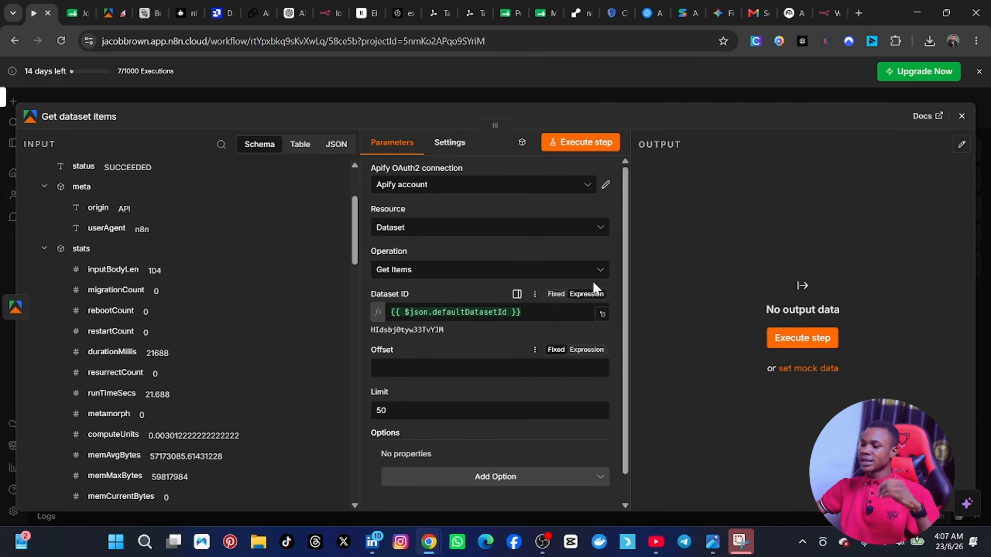
{"action": "left_click", "coordinate": [962, 116]}
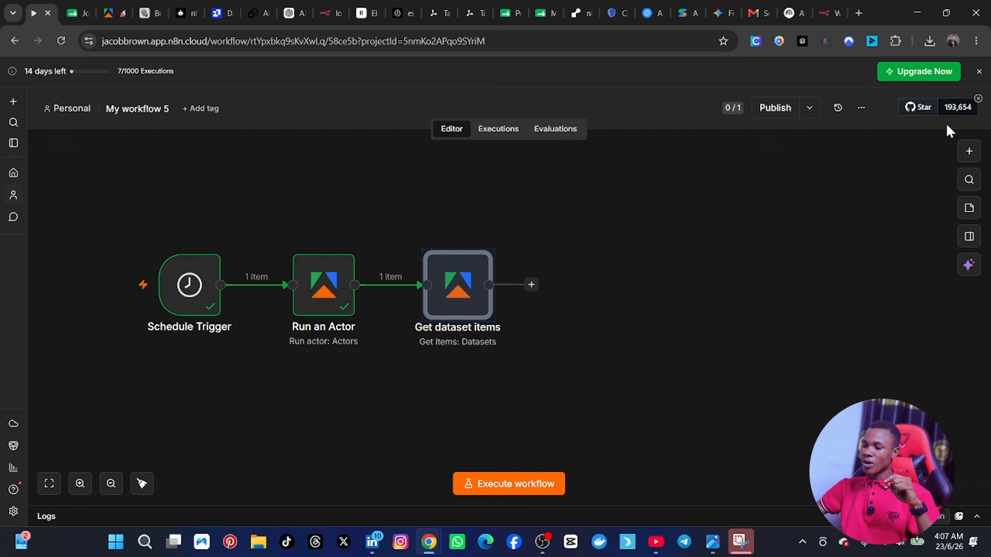
Step: Check the Indeed jobs scraper's recent runs in the Apify console and return to the n8n workflow
{"action": "left_click", "coordinate": [106, 14]}
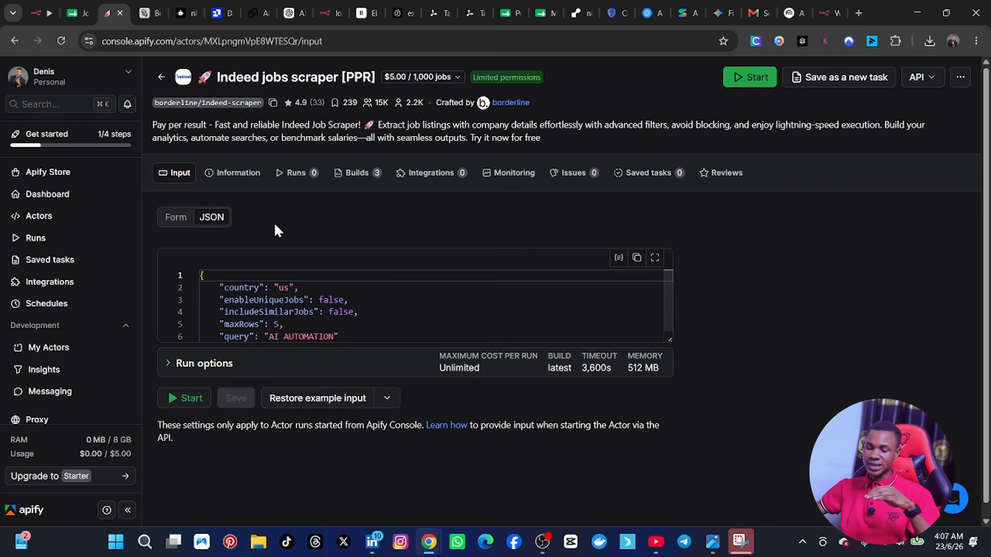
{"action": "left_click", "coordinate": [37, 13]}
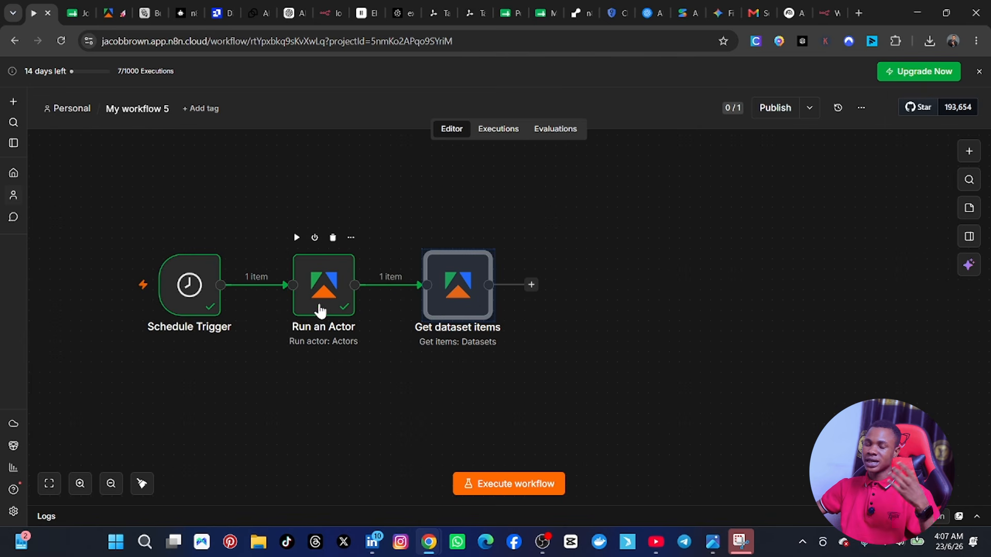
{"action": "left_click", "coordinate": [112, 14]}
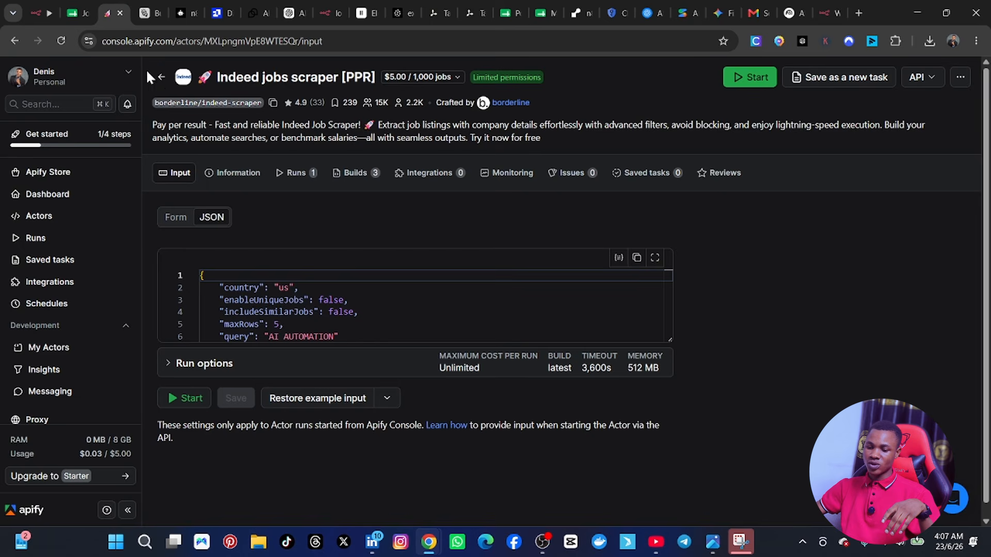
{"action": "left_click", "coordinate": [292, 175]}
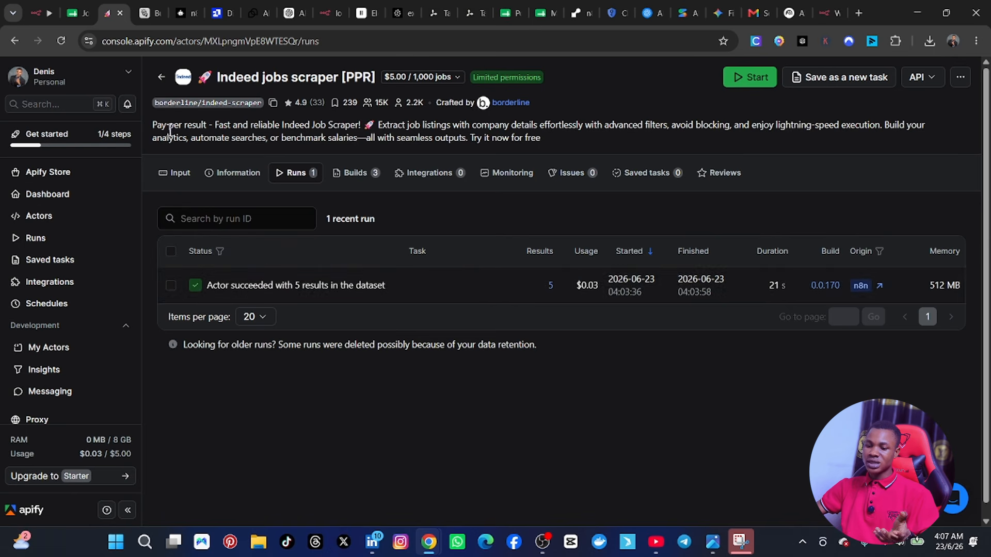
{"action": "left_click", "coordinate": [38, 10]}
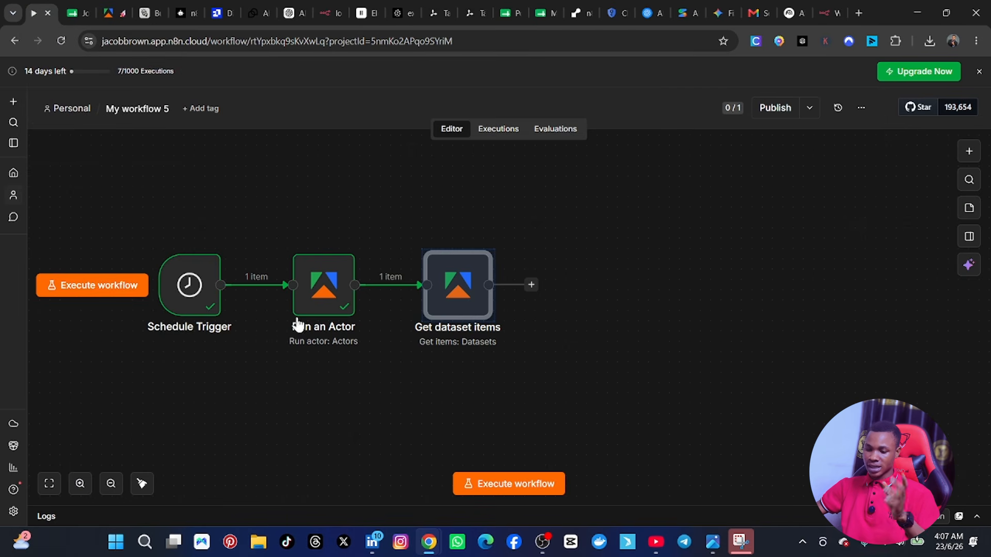
Step: Reopen the Get dataset items node and execute it to fetch the scraped job listings
{"action": "left_click", "coordinate": [434, 391]}
{"action": "left_click", "coordinate": [461, 290]}
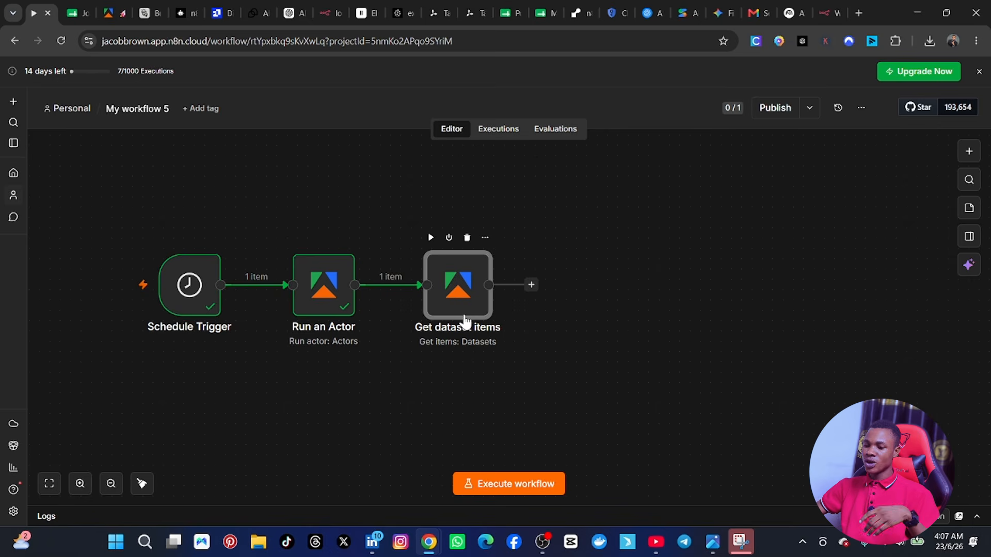
{"action": "double_click", "coordinate": [465, 312]}
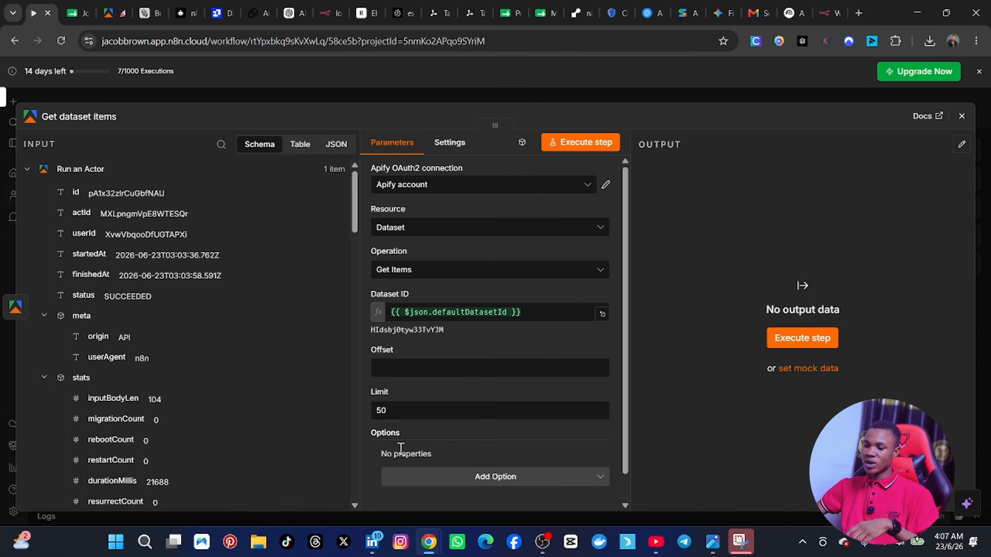
{"action": "left_click", "coordinate": [581, 142]}
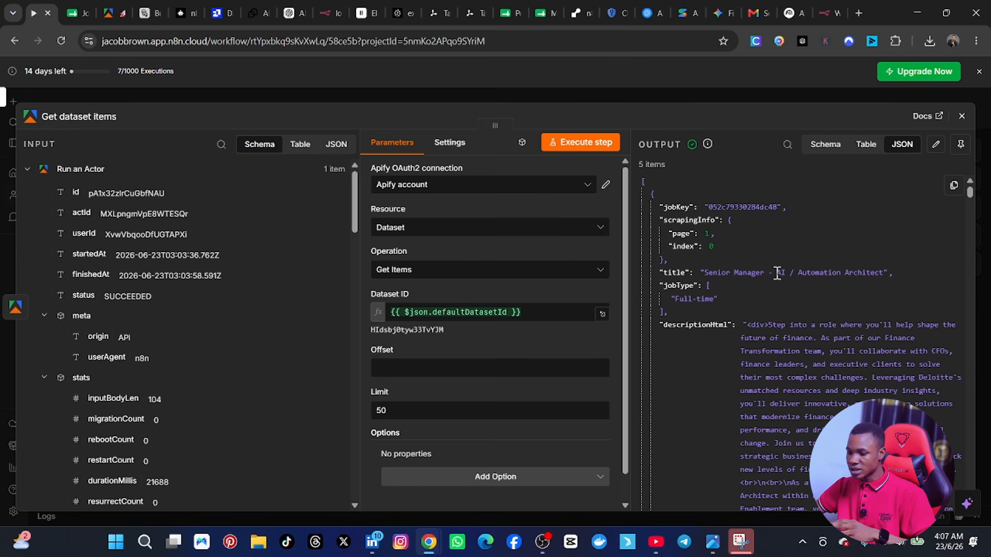
Step: Examine the job titles and descriptions in the Get dataset items JSON output and return to the workflow canvas
{"action": "scroll", "coordinate": [799, 318], "scroll_direction": "down", "scroll_amount": 5}
{"action": "scroll", "coordinate": [800, 319], "scroll_direction": "down", "scroll_amount": 10}
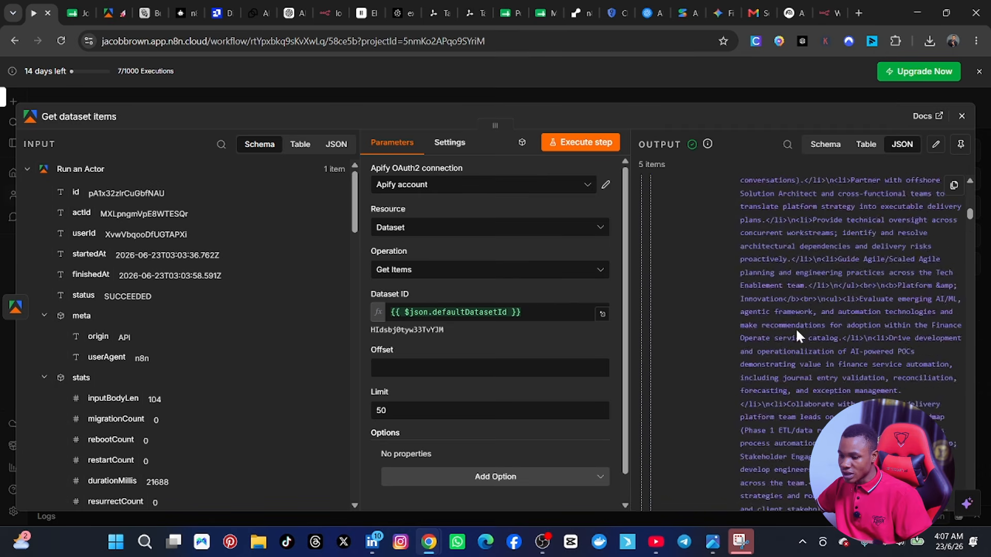
{"action": "scroll", "coordinate": [785, 342], "scroll_direction": "down", "scroll_amount": 10}
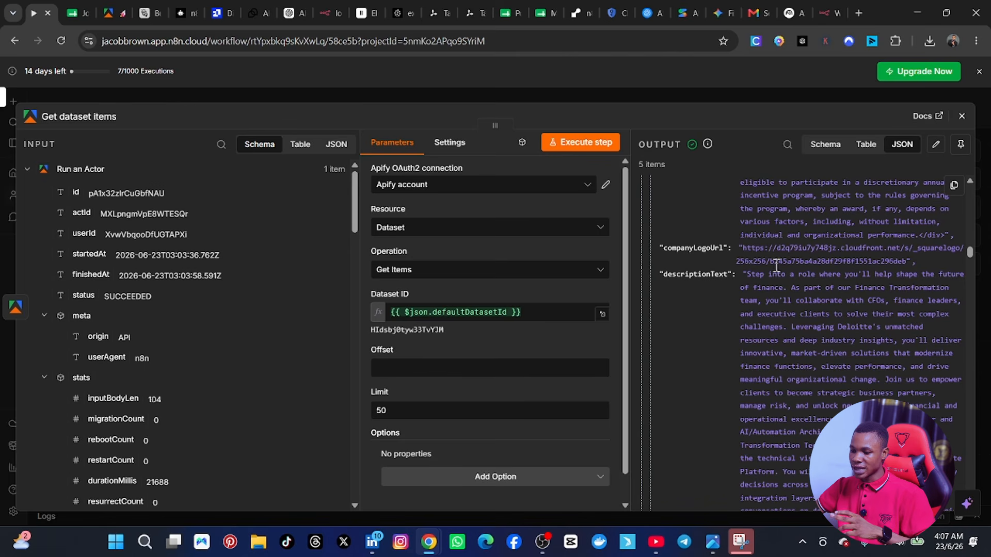
{"action": "scroll", "coordinate": [859, 319], "scroll_direction": "down", "scroll_amount": 10}
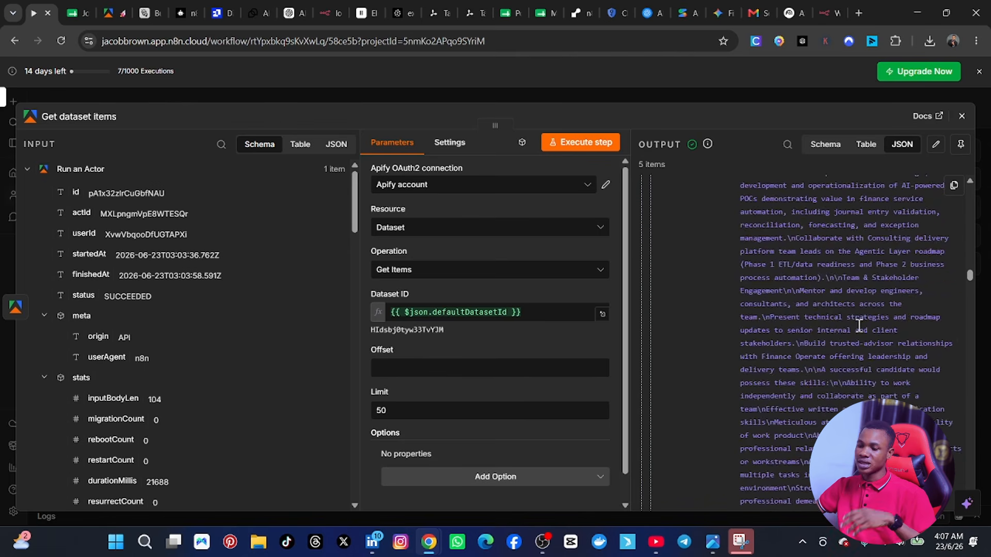
{"action": "scroll", "coordinate": [859, 322], "scroll_direction": "up", "scroll_amount": 8}
{"action": "scroll", "coordinate": [859, 325], "scroll_direction": "down", "scroll_amount": 10}
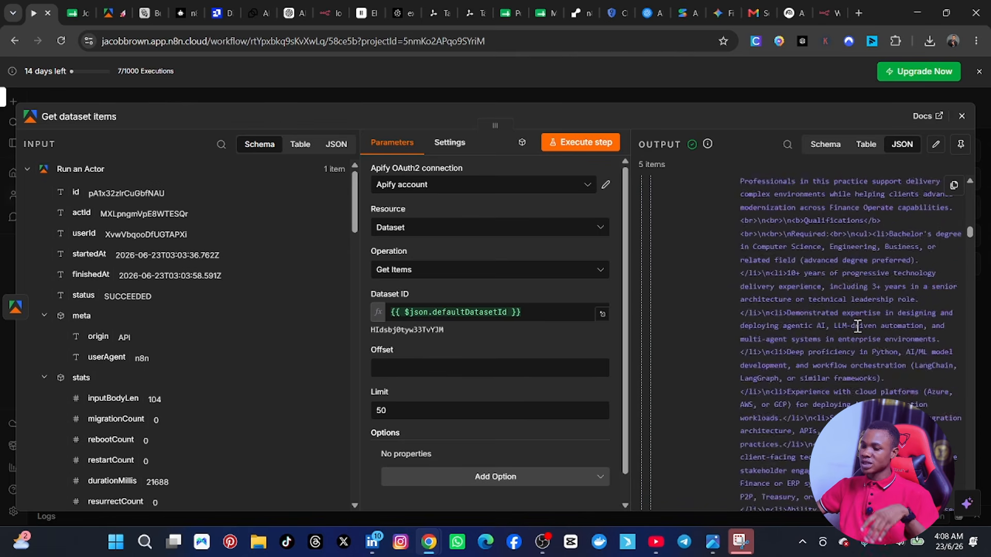
{"action": "scroll", "coordinate": [859, 309], "scroll_direction": "up", "scroll_amount": 10}
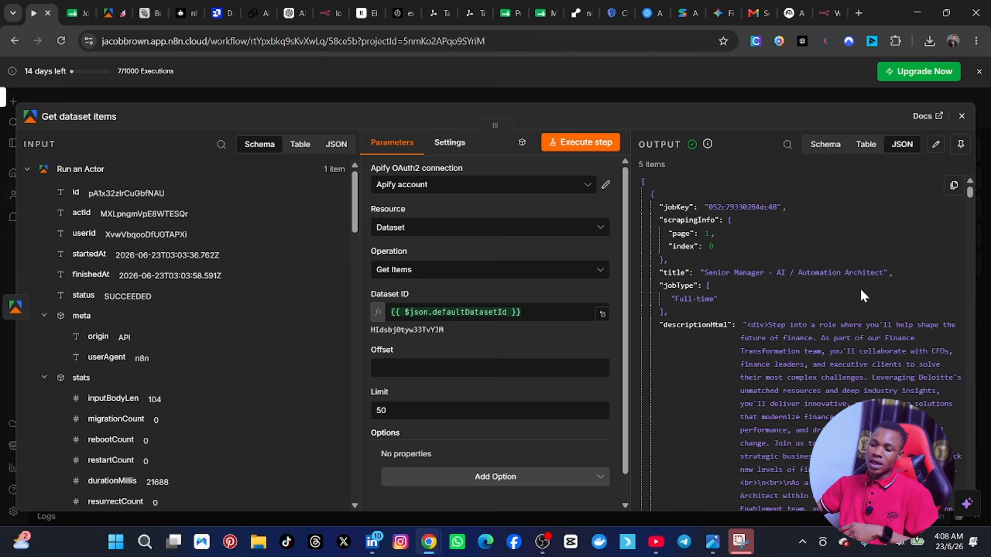
{"action": "left_click", "coordinate": [962, 117]}
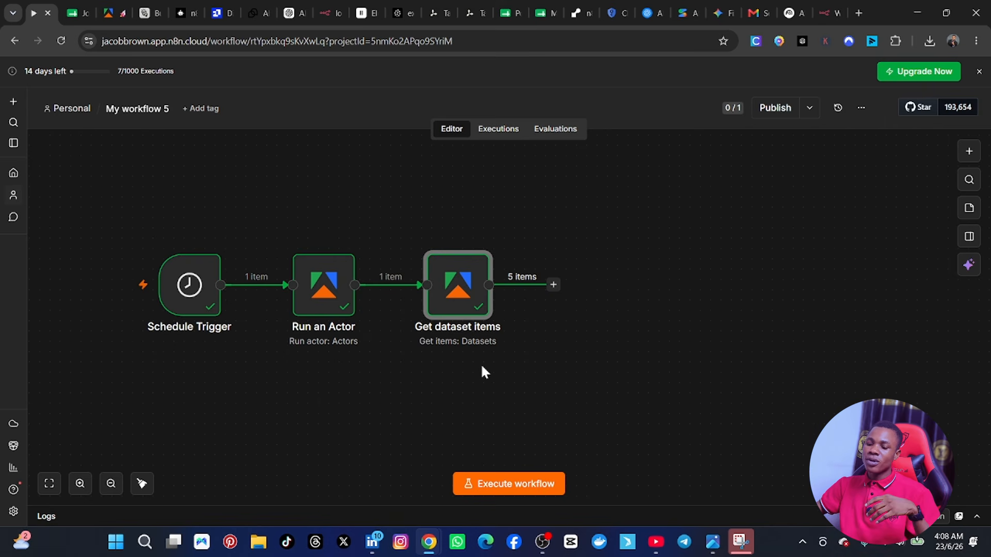
Step: Select all three workflow nodes and shift them left on the canvas to make room after Get dataset items
{"action": "left_click_drag", "start_coordinate": [87, 219], "coordinate": [577, 370]}
{"action": "left_click_drag", "start_coordinate": [475, 303], "coordinate": [393, 292]}
{"action": "left_click", "coordinate": [393, 386]}
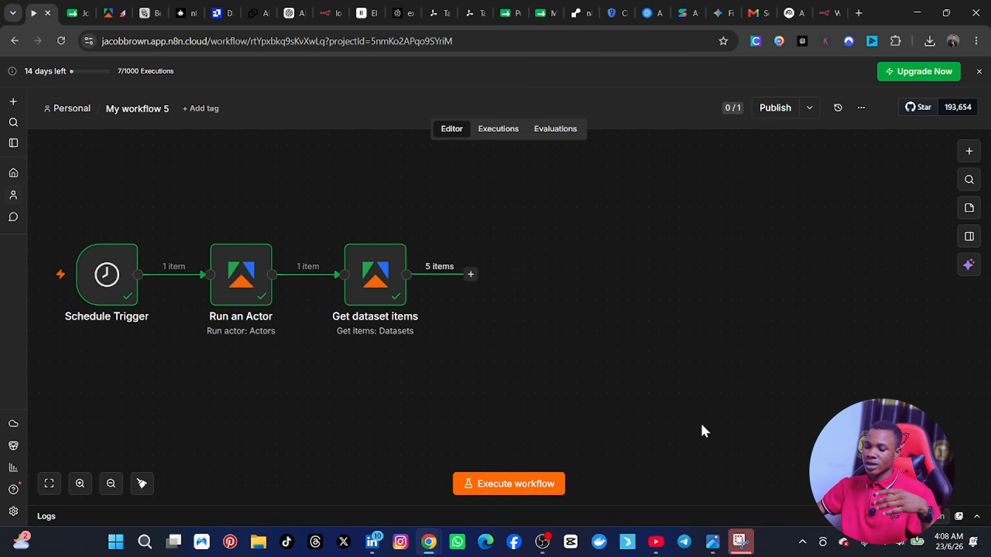
Step: Add a Limit node after Get dataset items
{"action": "left_click", "coordinate": [471, 274]}
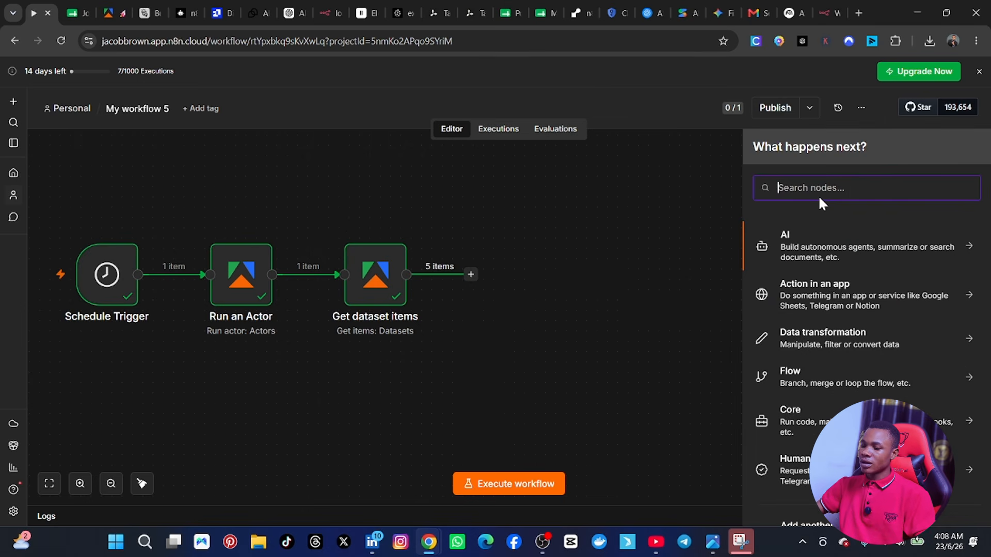
{"action": "type", "text": "LIMIT"}
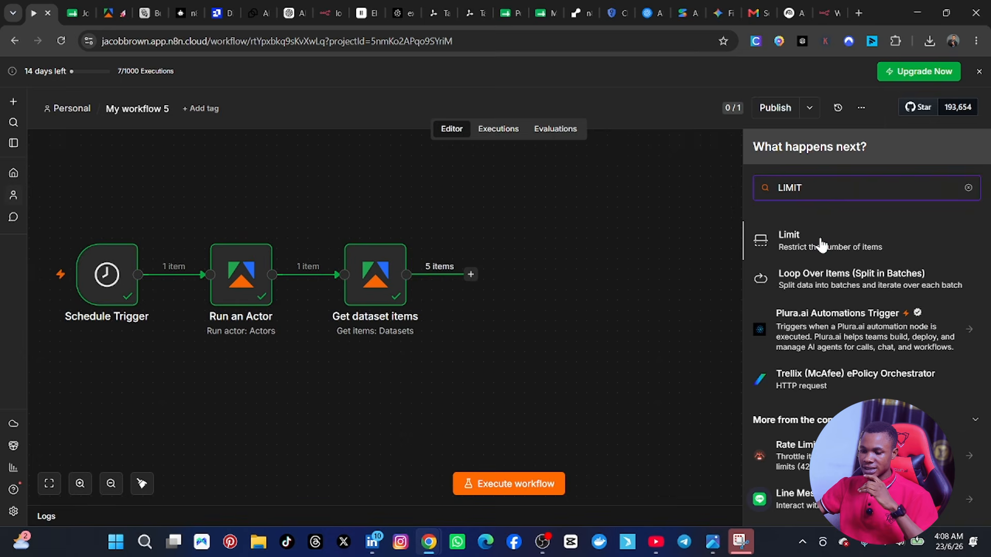
{"action": "left_click", "coordinate": [821, 242]}
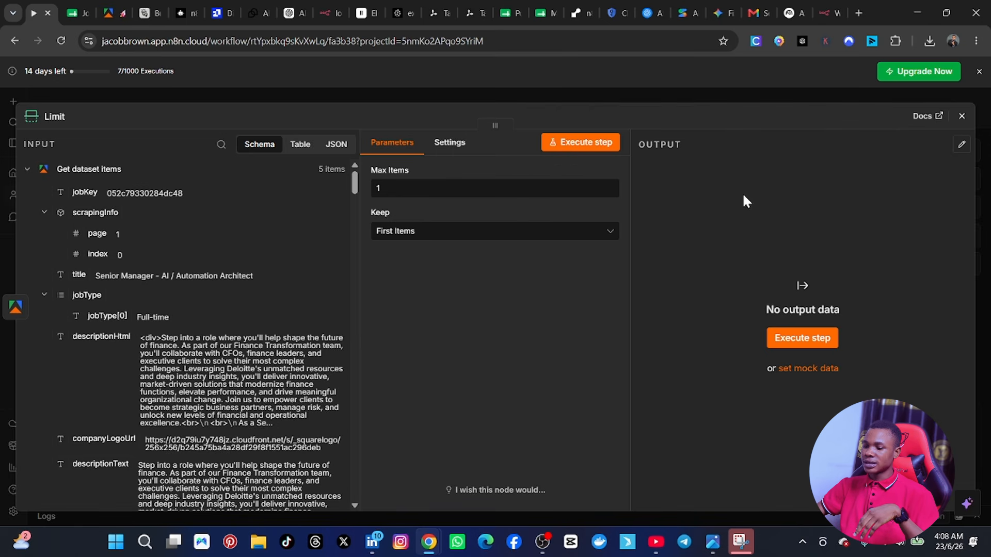
Step: Execute the Limit node with its default settings and review the job listing in its JSON output
{"action": "left_click", "coordinate": [576, 146]}
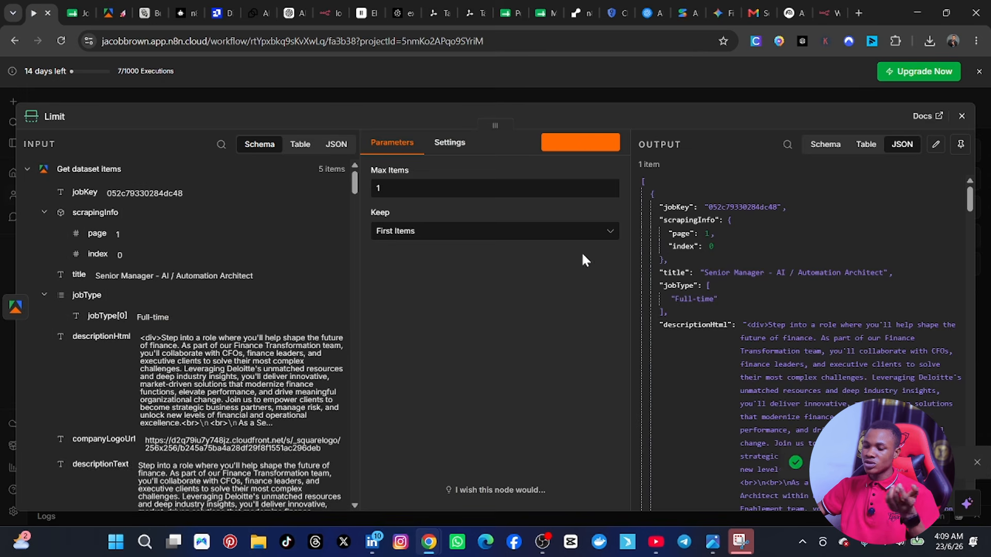
{"action": "scroll", "coordinate": [771, 353], "scroll_direction": "down", "scroll_amount": 15}
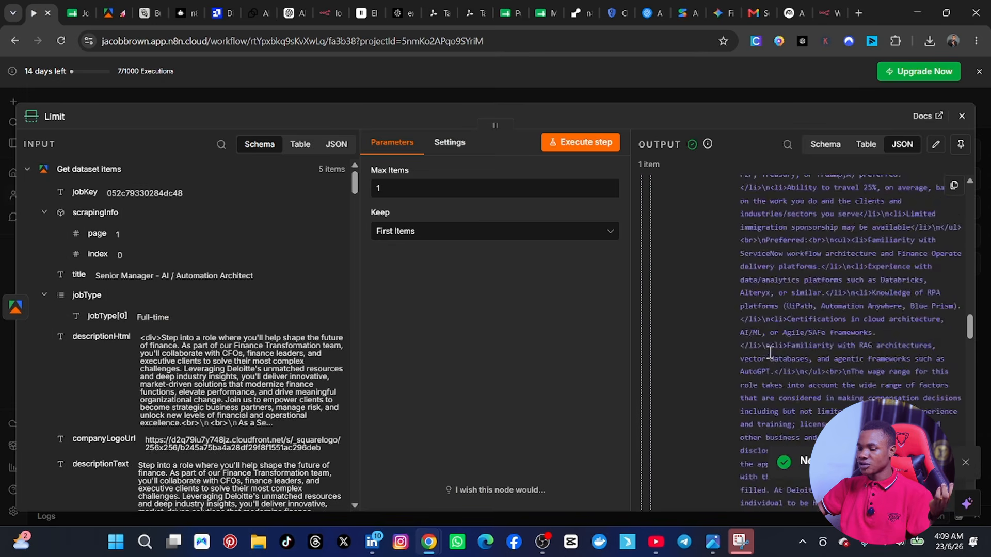
{"action": "scroll", "coordinate": [771, 353], "scroll_direction": "down", "scroll_amount": 10}
{"action": "scroll", "coordinate": [770, 361], "scroll_direction": "up", "scroll_amount": 8}
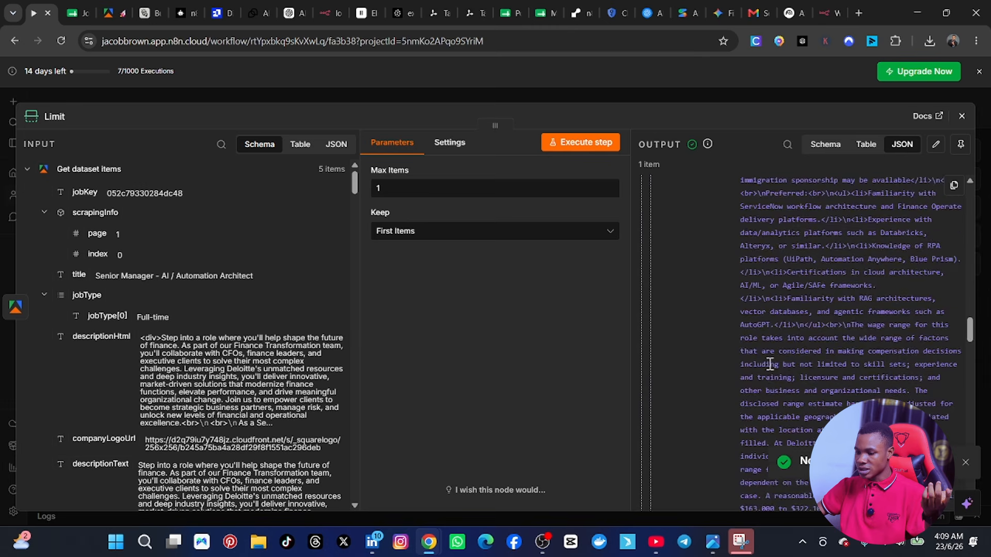
{"action": "scroll", "coordinate": [771, 364], "scroll_direction": "up", "scroll_amount": 12}
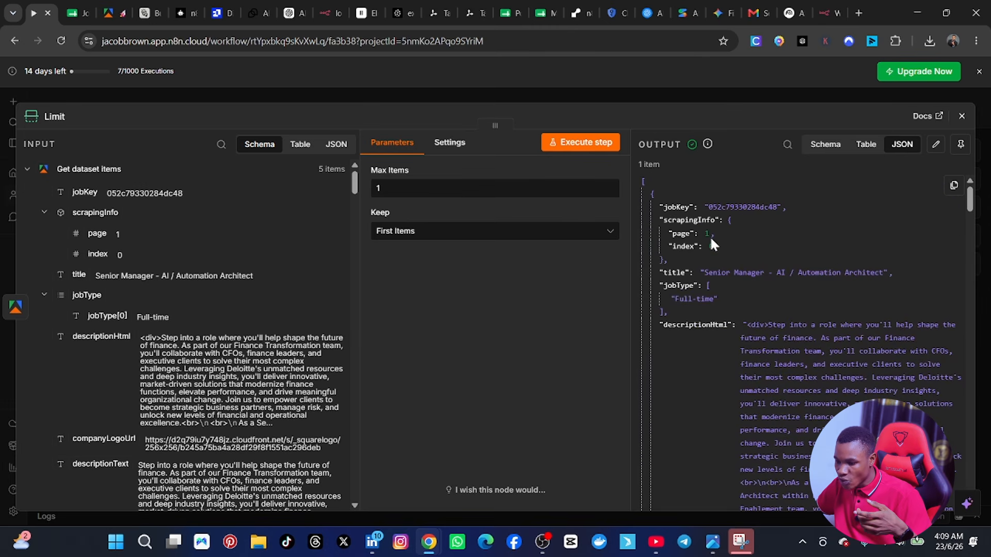
Step: Examine the job description, company, location and salary fields in the Limit node's JSON output
{"action": "scroll", "coordinate": [733, 336], "scroll_direction": "down", "scroll_amount": 15}
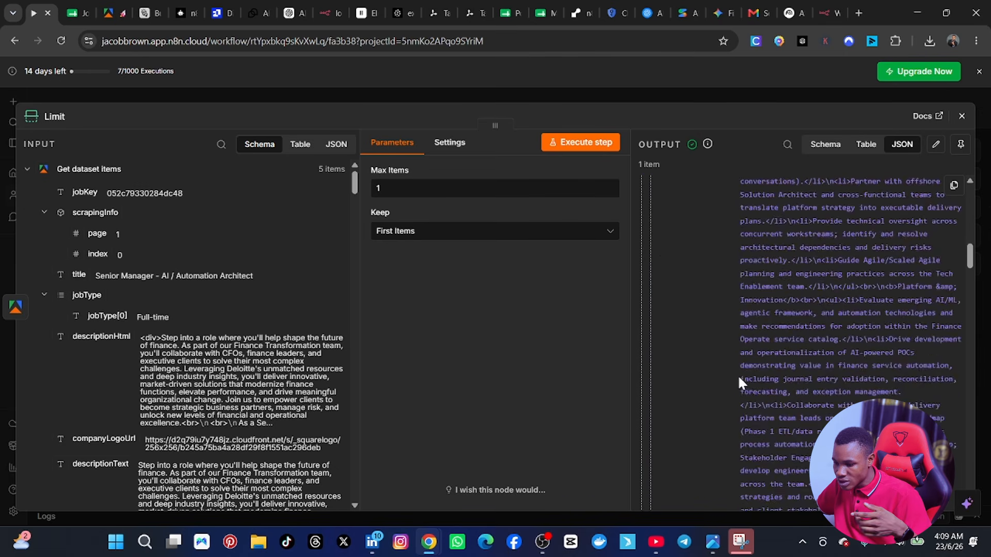
{"action": "scroll", "coordinate": [735, 387], "scroll_direction": "down", "scroll_amount": 10}
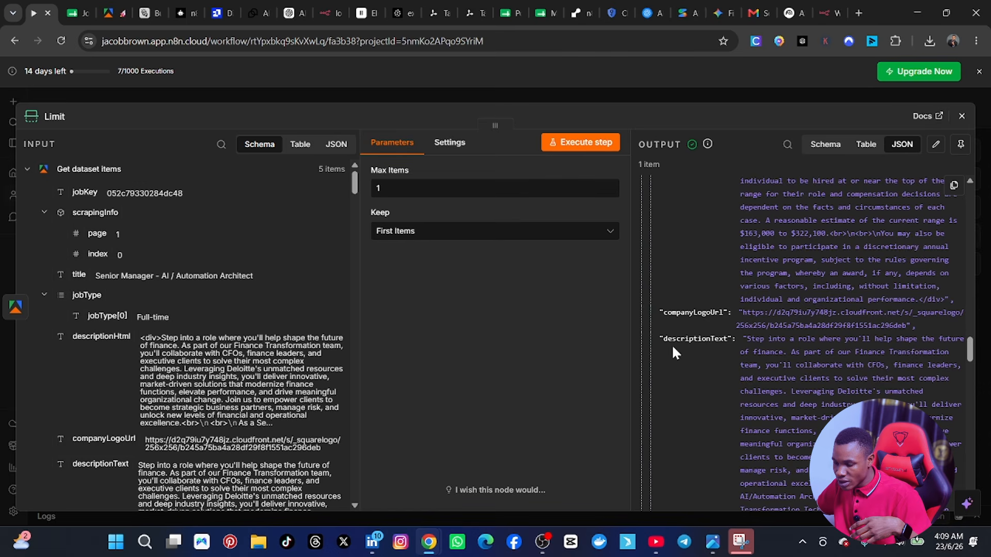
{"action": "scroll", "coordinate": [715, 340], "scroll_direction": "up", "scroll_amount": 2}
{"action": "scroll", "coordinate": [711, 358], "scroll_direction": "down", "scroll_amount": 15}
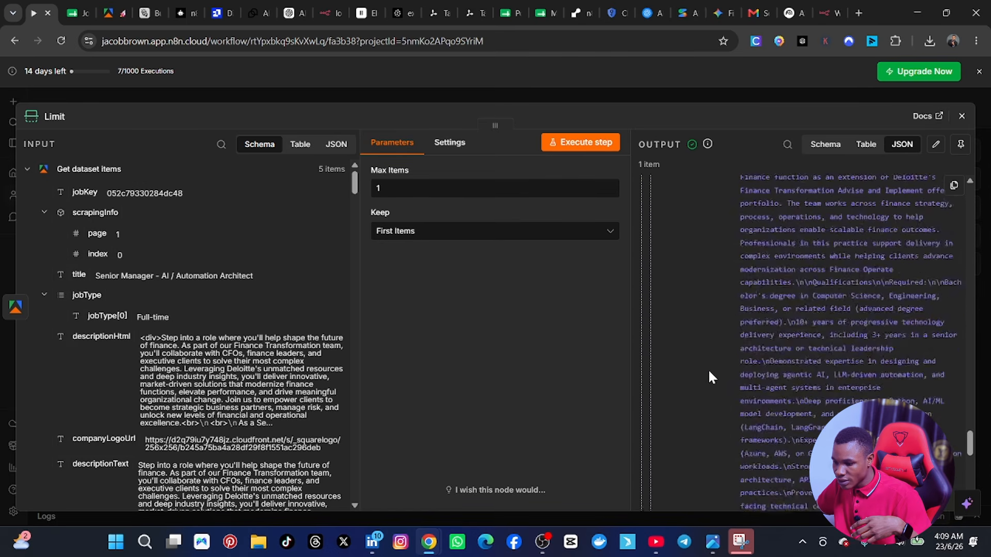
{"action": "scroll", "coordinate": [709, 381], "scroll_direction": "down", "scroll_amount": 10}
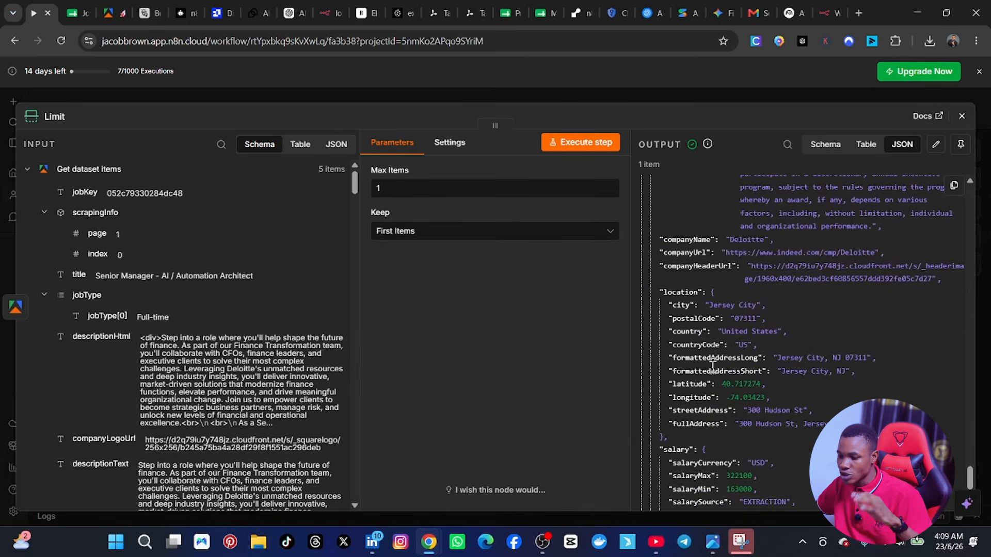
{"action": "scroll", "coordinate": [748, 297], "scroll_direction": "down", "scroll_amount": 3}
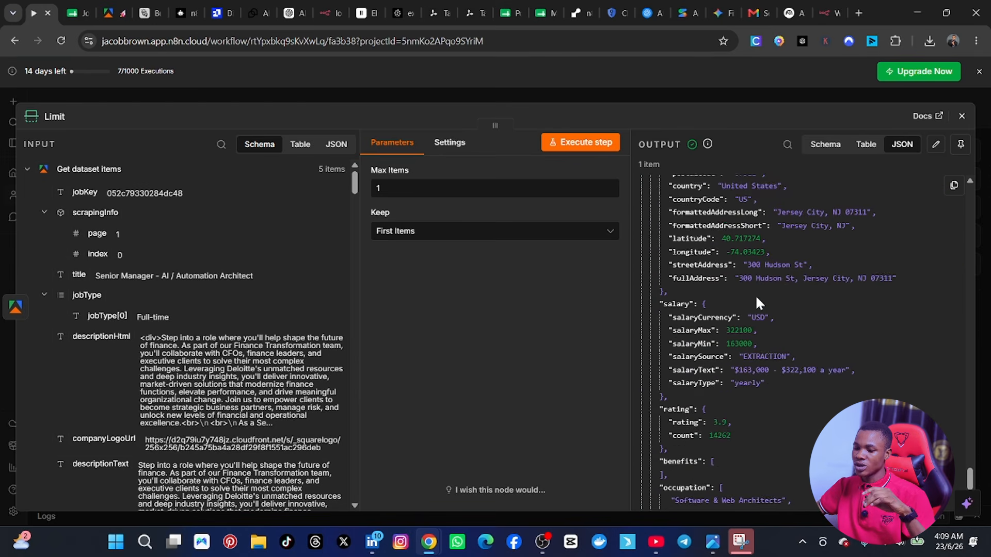
{"action": "scroll", "coordinate": [754, 295], "scroll_direction": "down", "scroll_amount": 10}
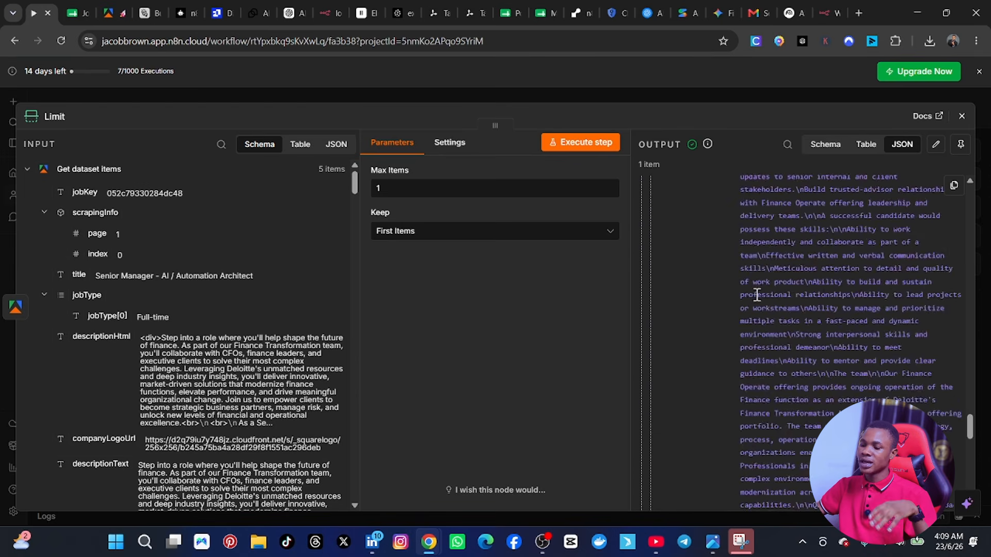
{"action": "scroll", "coordinate": [756, 292], "scroll_direction": "up", "scroll_amount": 10}
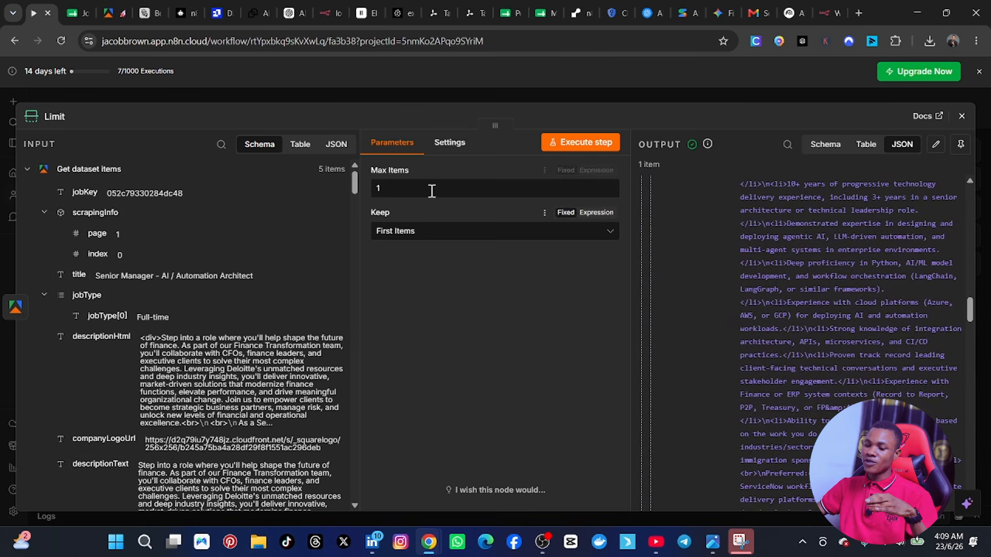
Step: Set the Limit node's Max Items to 1 and return to the workflow canvas
{"action": "left_click", "coordinate": [414, 188]}
{"action": "key", "text": "BackSpace"}
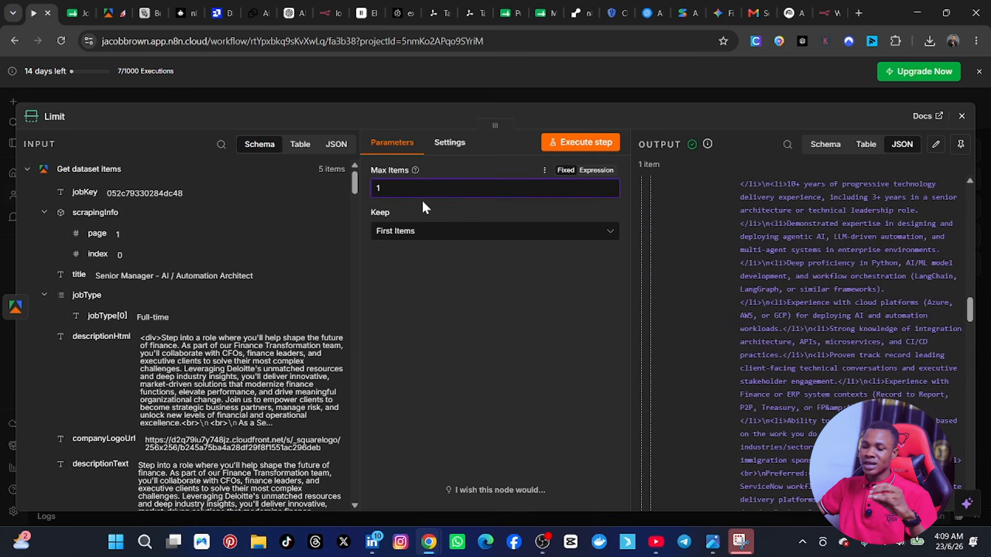
{"action": "type", "text": "1"}
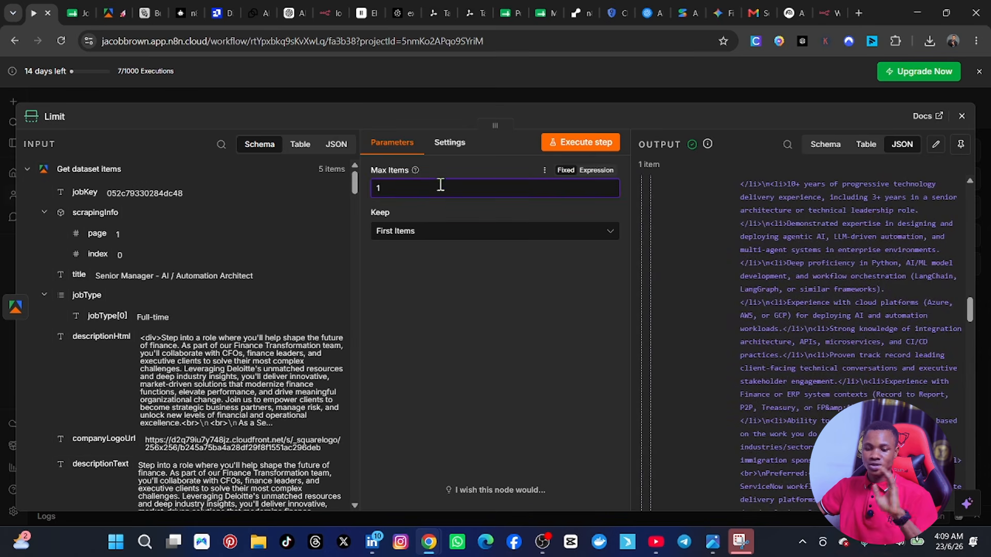
{"action": "left_click", "coordinate": [963, 118]}
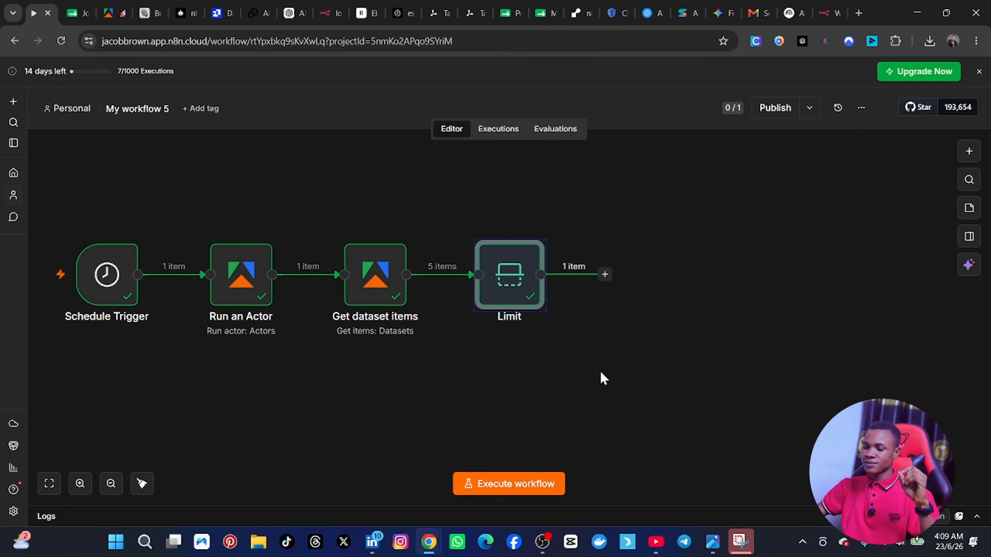
Step: Check the reference workflow image 612290.png and add an OpenAI Message a model node after the Limit node
{"action": "left_click", "coordinate": [713, 542]}
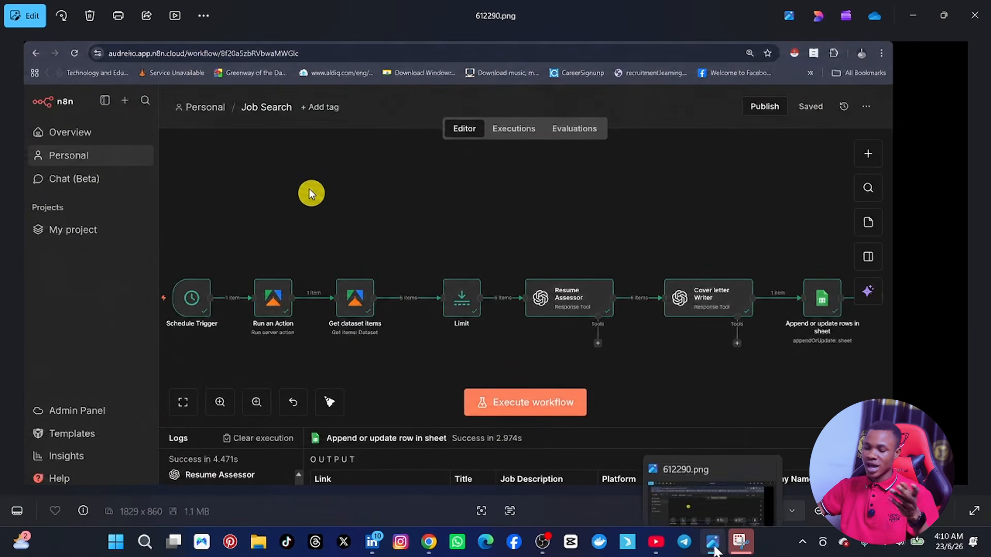
{"action": "left_click", "coordinate": [714, 550]}
{"action": "left_click", "coordinate": [605, 274]}
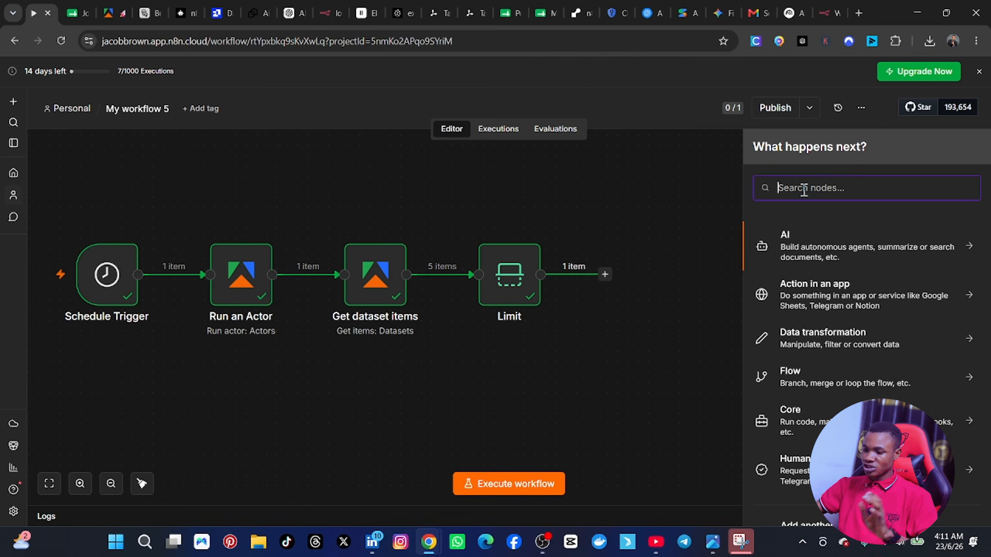
{"action": "type", "text": "OPEN"}
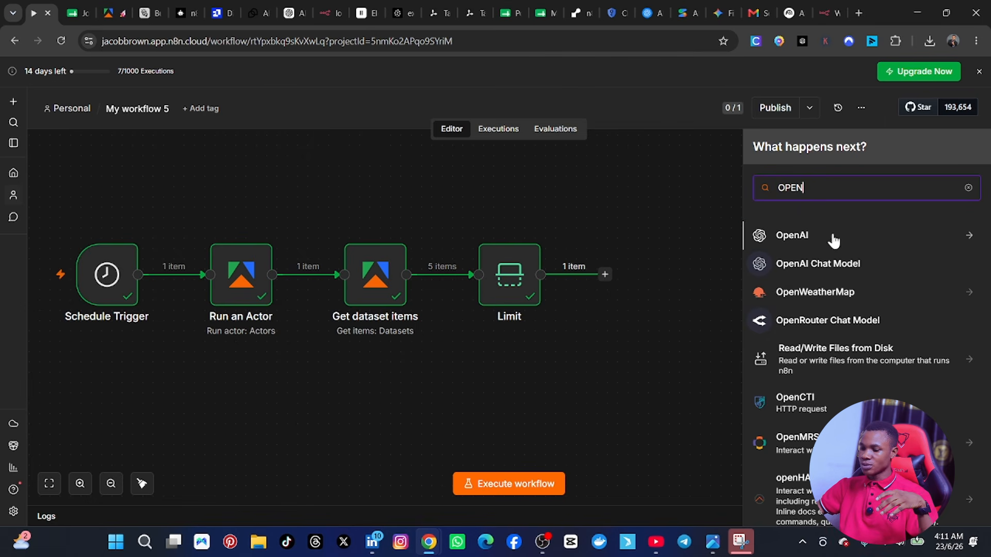
{"action": "left_click", "coordinate": [914, 233]}
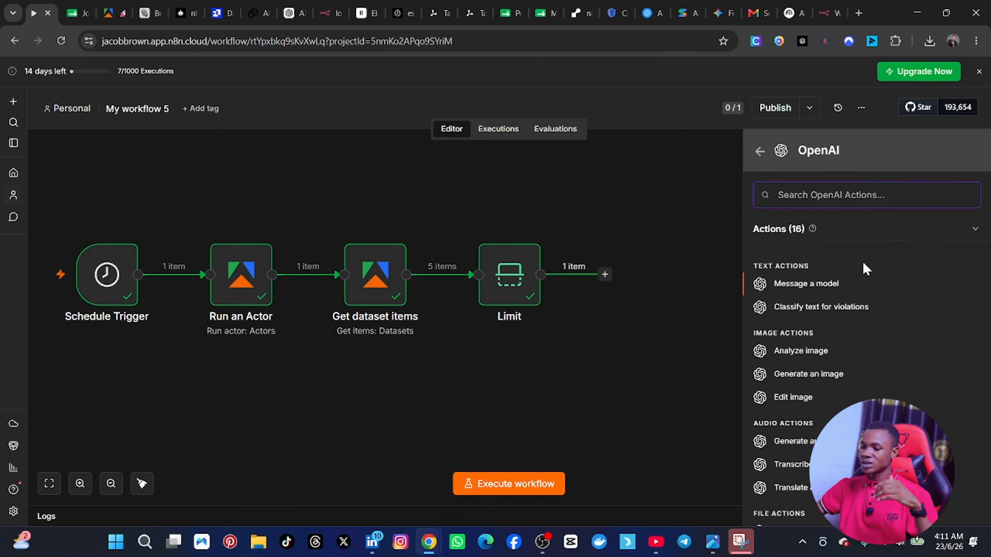
{"action": "left_click", "coordinate": [809, 290]}
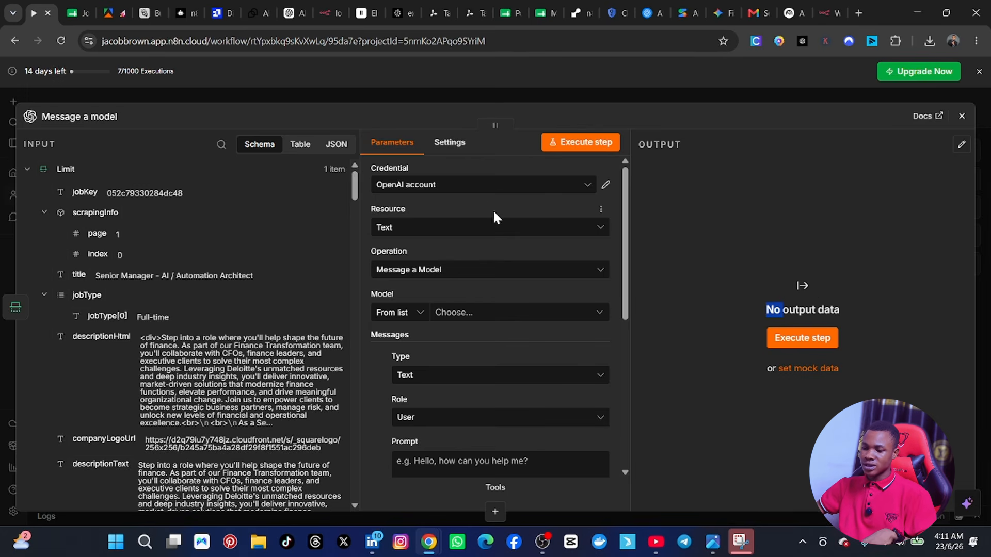
Step: Select the OpenAI account credential and the GPT-4 model for the Message a model node
{"action": "left_click", "coordinate": [490, 190]}
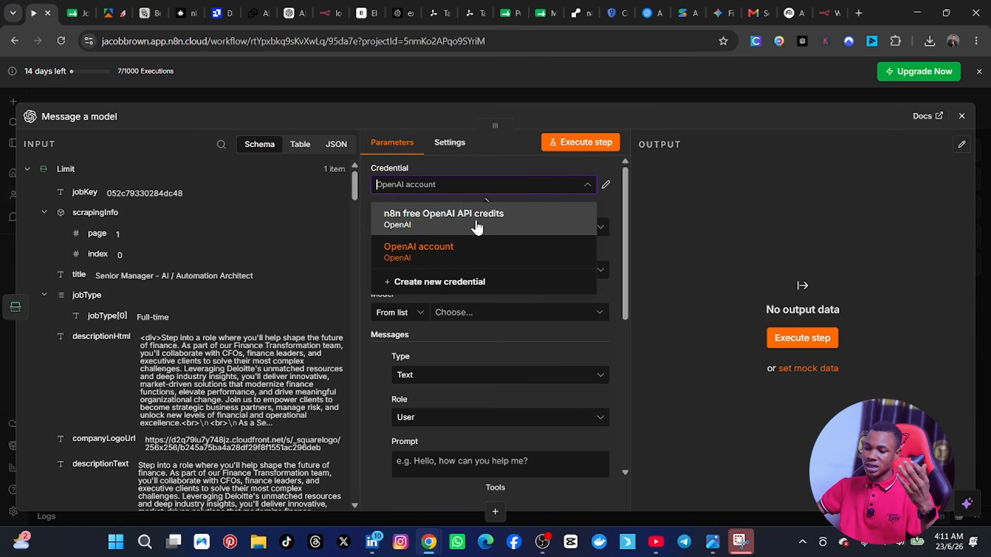
{"action": "left_click", "coordinate": [445, 250]}
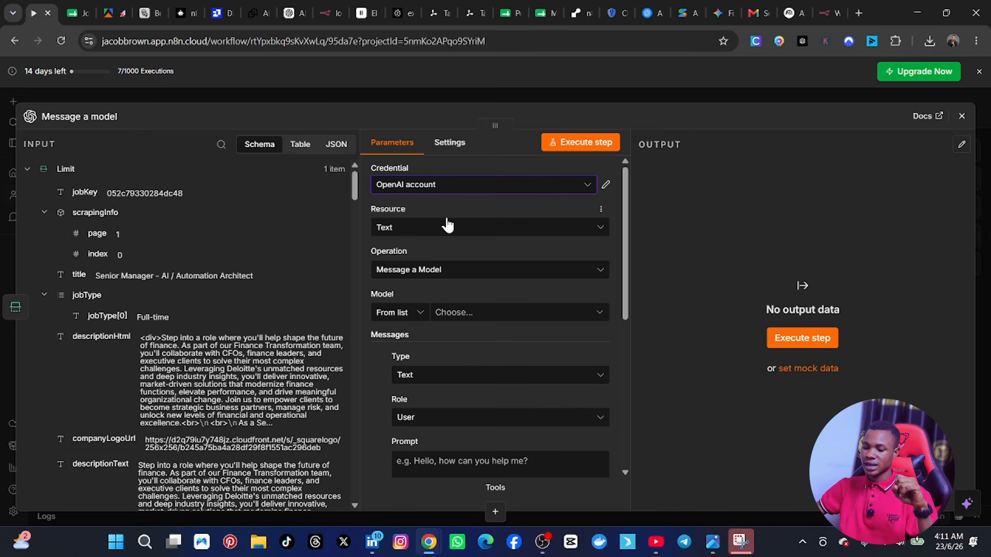
{"action": "scroll", "coordinate": [419, 249], "scroll_direction": "down", "scroll_amount": 2}
{"action": "left_click", "coordinate": [469, 249]}
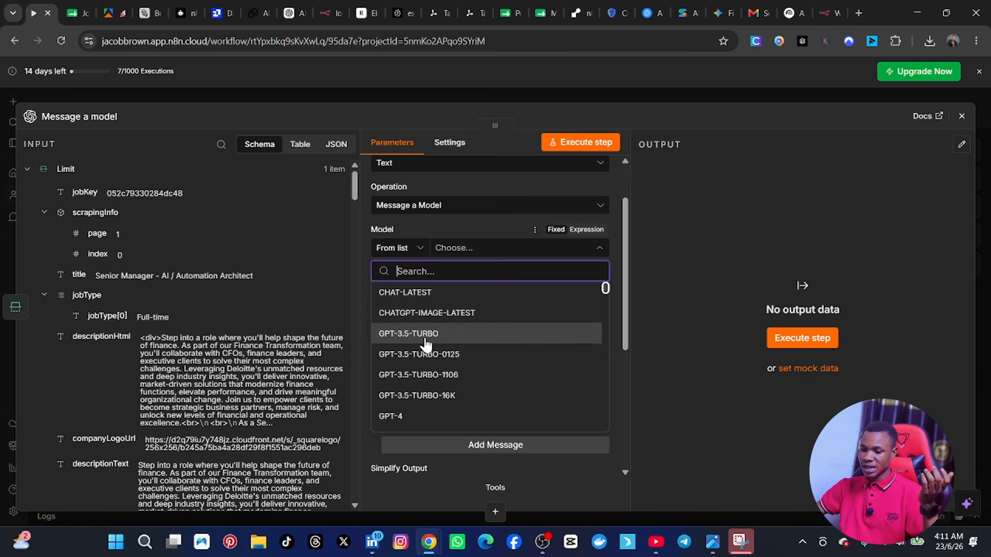
{"action": "left_click", "coordinate": [420, 414]}
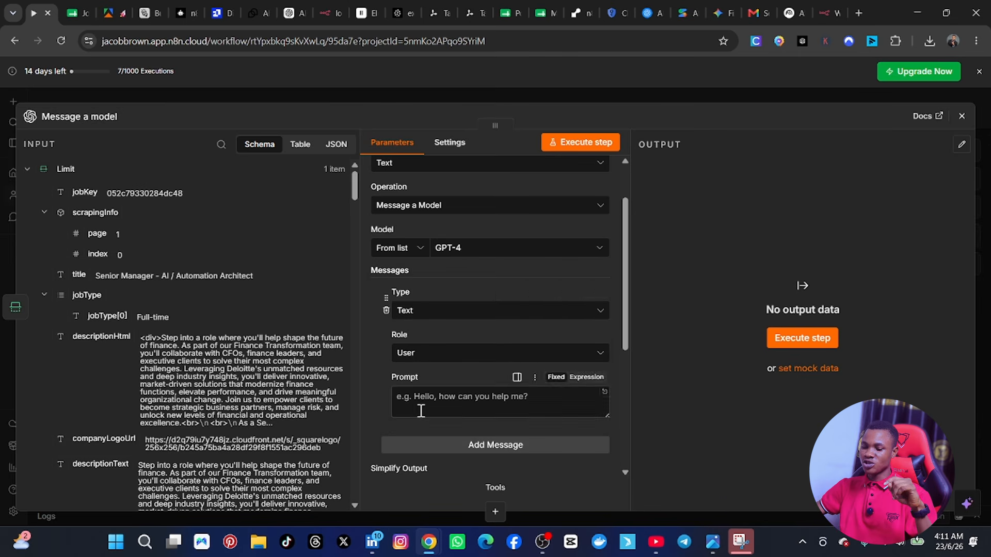
Step: Switch the user message's Prompt to an expression and open it in the full expression editor
{"action": "scroll", "coordinate": [487, 284], "scroll_direction": "down", "scroll_amount": 3}
{"action": "scroll", "coordinate": [480, 283], "scroll_direction": "up", "scroll_amount": 2}
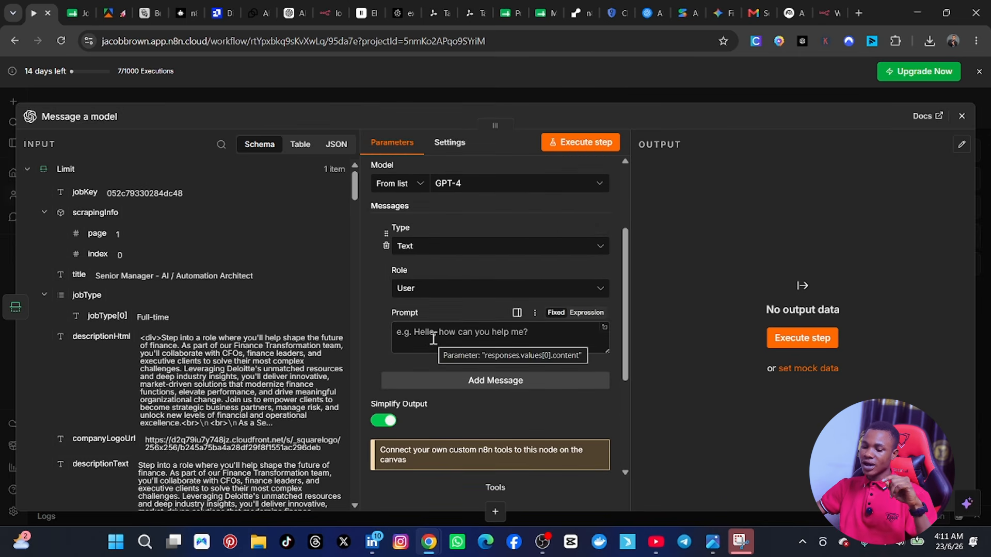
{"action": "scroll", "coordinate": [434, 338], "scroll_direction": "down", "scroll_amount": 3}
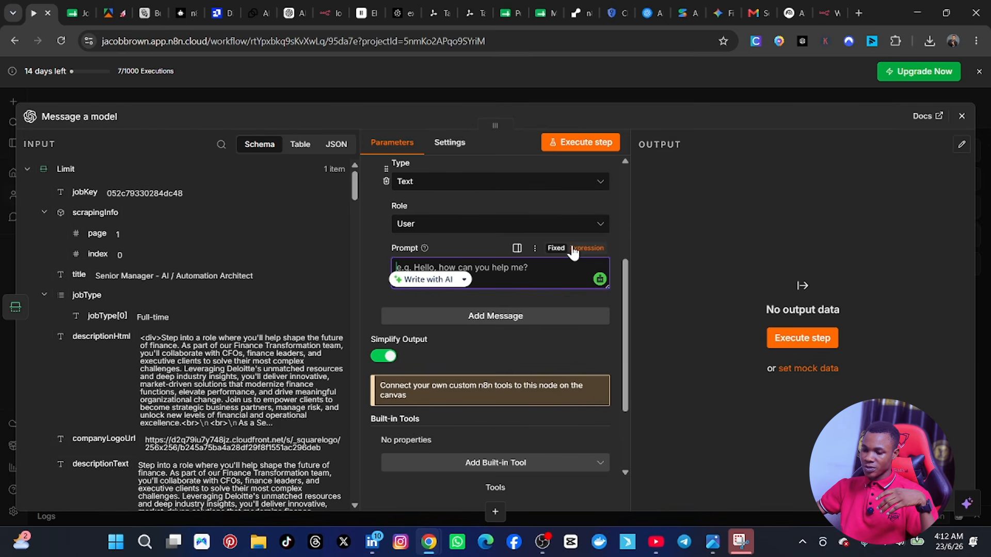
{"action": "left_click", "coordinate": [587, 249]}
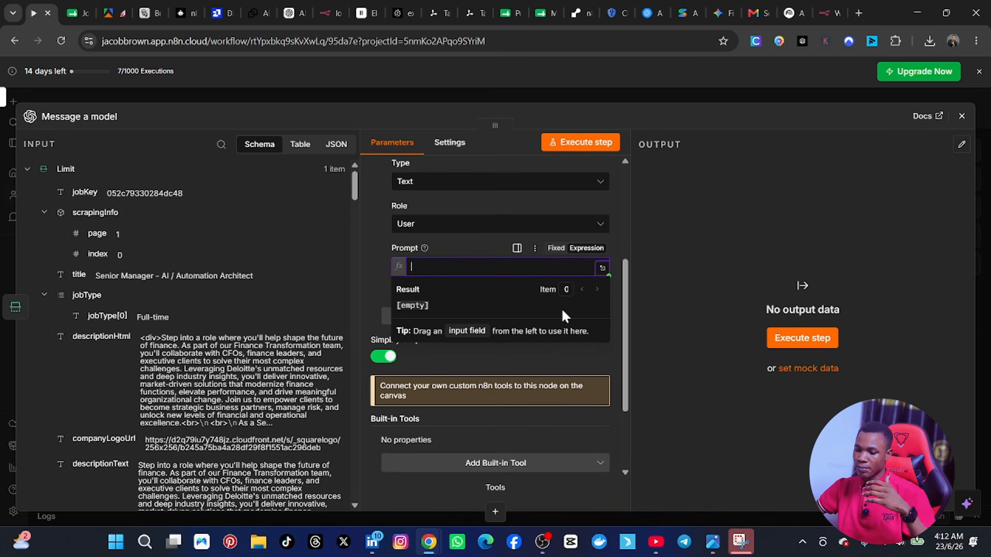
{"action": "left_click", "coordinate": [469, 244]}
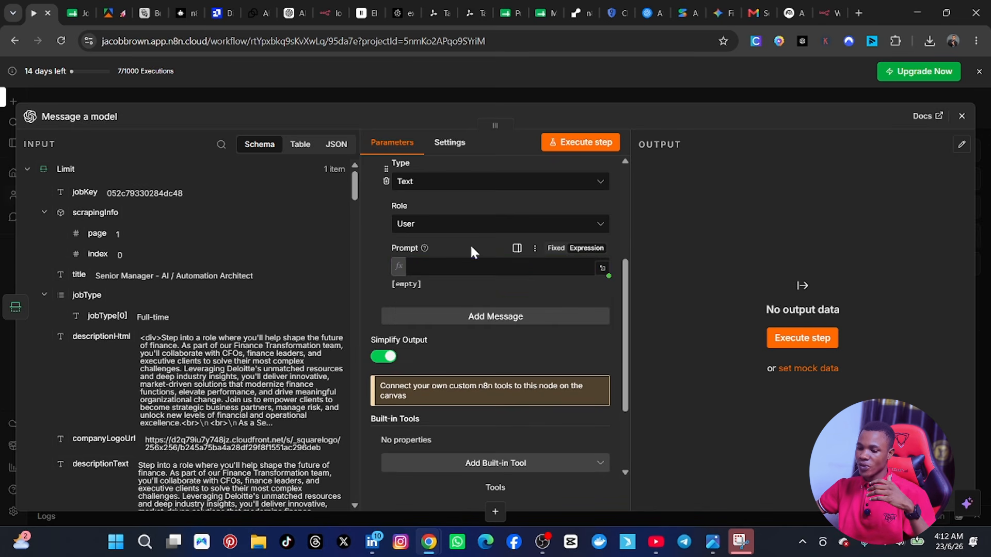
{"action": "left_click", "coordinate": [602, 269]}
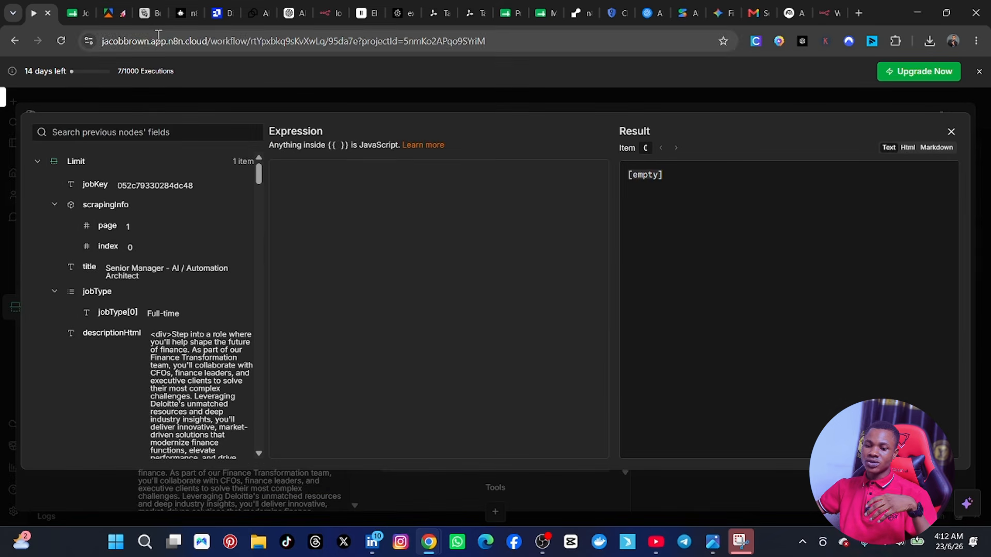
Step: Switch to ChatGPT, review the full request for the job evaluation prompt and copy the generated Job Matching & Application AI Agent prompt
{"action": "left_click", "coordinate": [296, 12]}
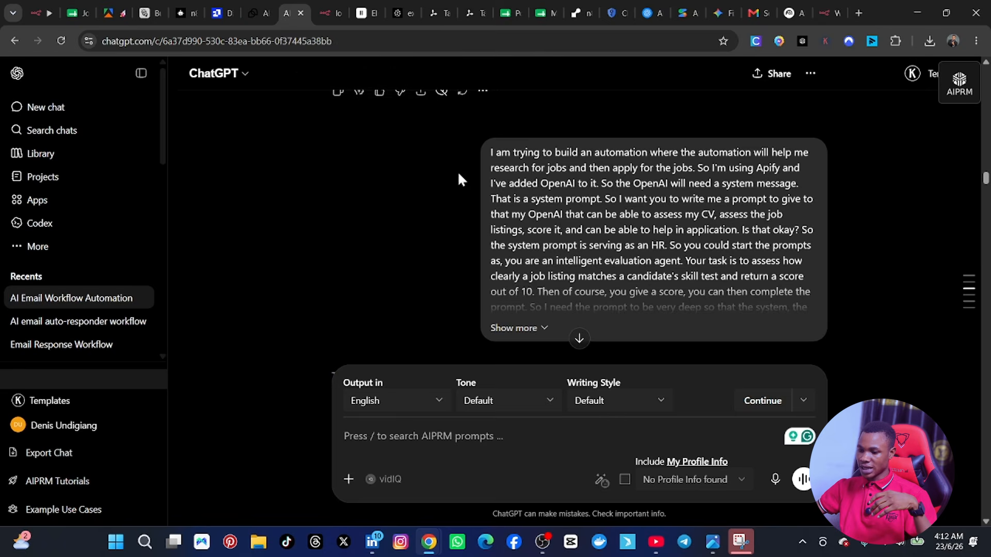
{"action": "left_click", "coordinate": [542, 326]}
{"action": "scroll", "coordinate": [564, 253], "scroll_direction": "down", "scroll_amount": 1}
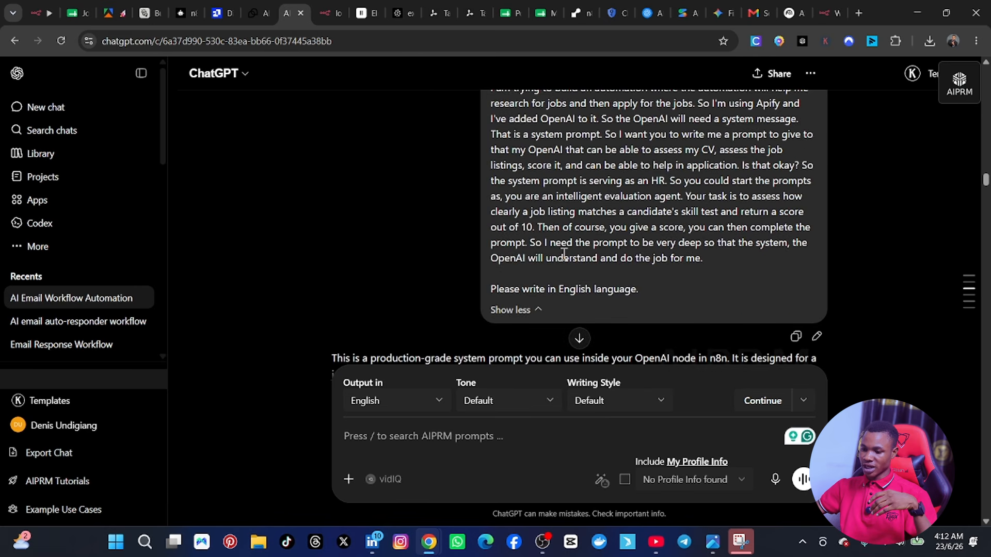
{"action": "scroll", "coordinate": [564, 253], "scroll_direction": "up", "scroll_amount": 1}
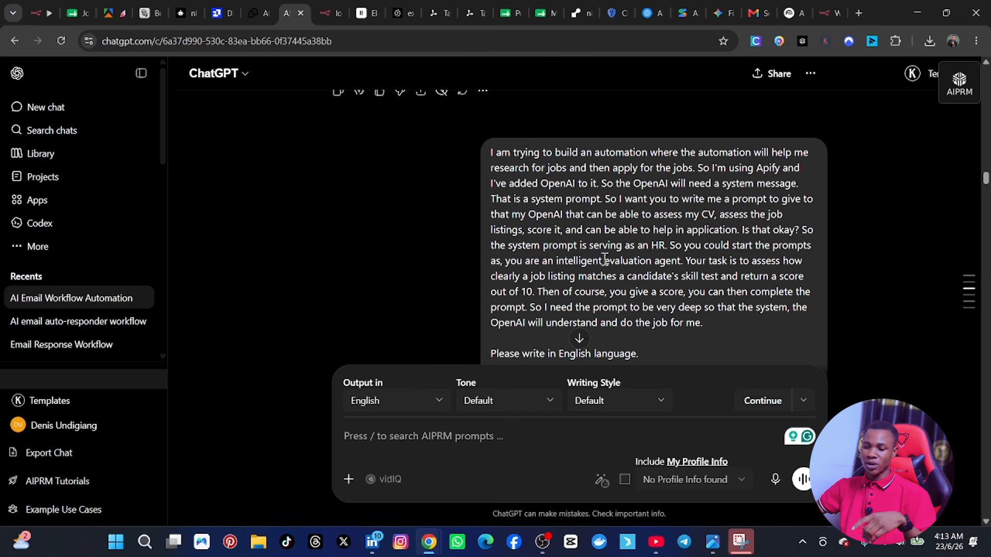
{"action": "scroll", "coordinate": [603, 258], "scroll_direction": "down", "scroll_amount": 4}
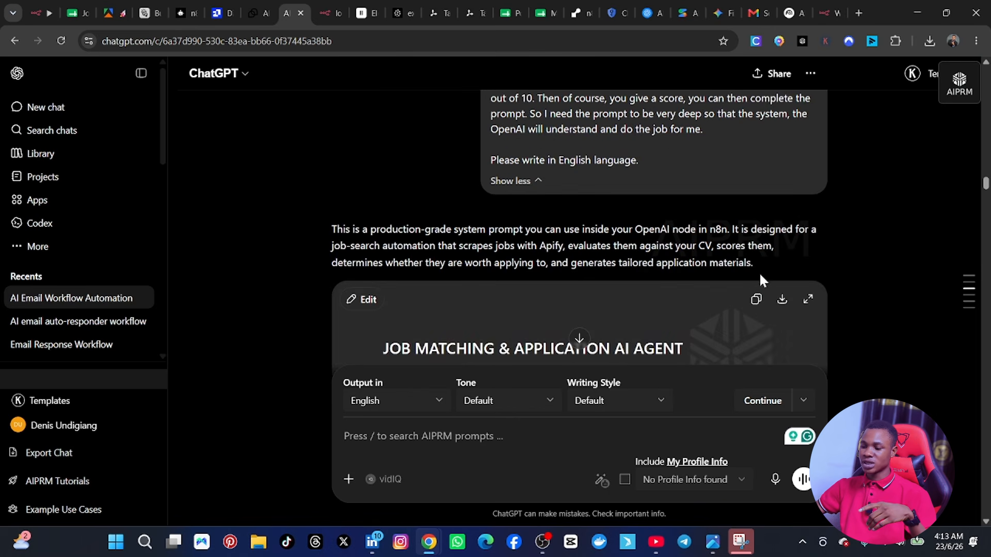
{"action": "left_click", "coordinate": [747, 304]}
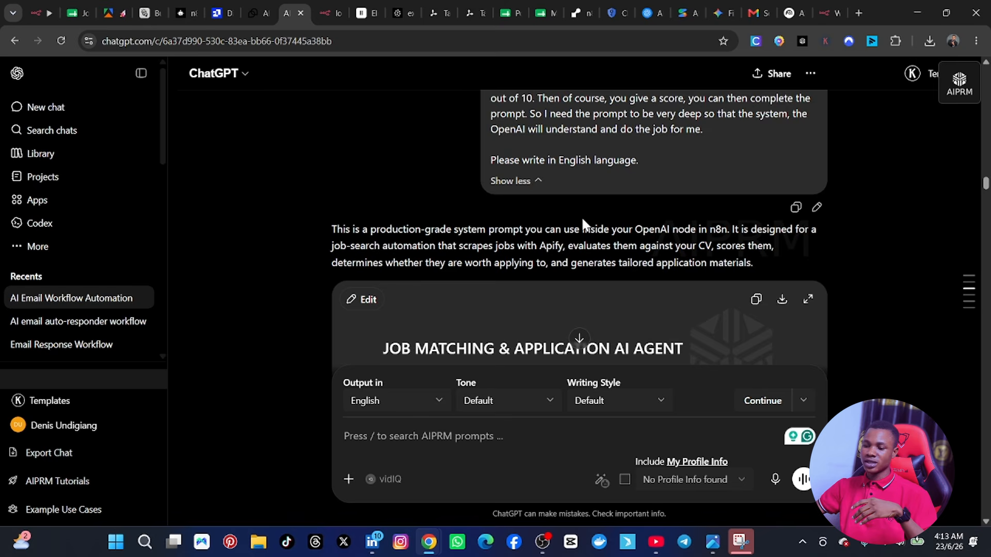
Step: Return to the n8n workflow and paste the copied job matching prompt into the Prompt expression
{"action": "scroll", "coordinate": [581, 216], "scroll_direction": "up", "scroll_amount": 4}
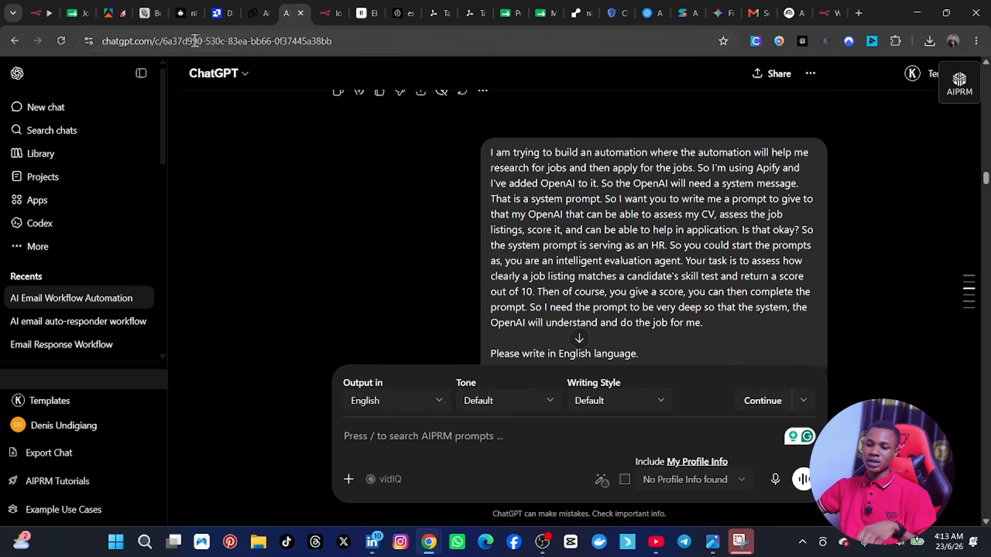
{"action": "left_click", "coordinate": [36, 8]}
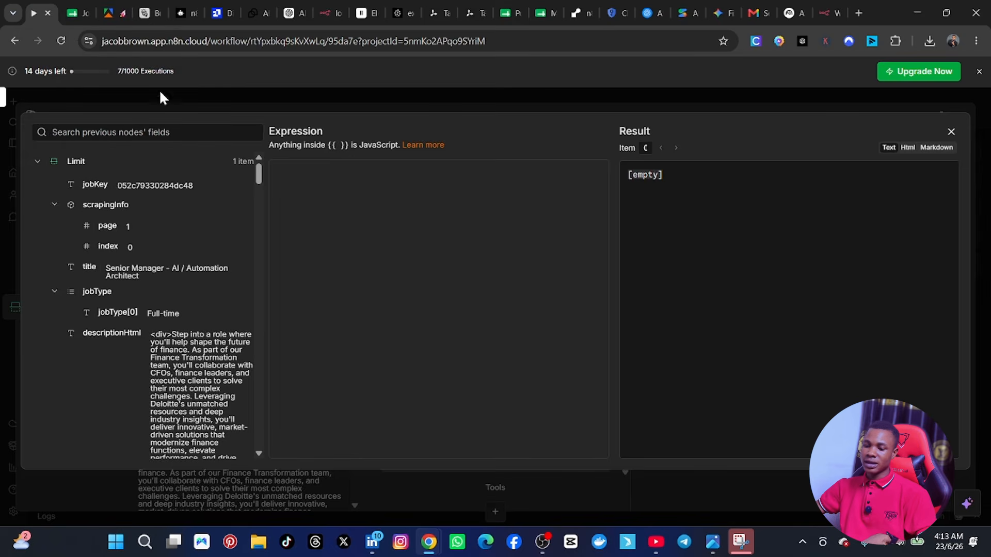
{"action": "key", "text": "ctrl+v"}
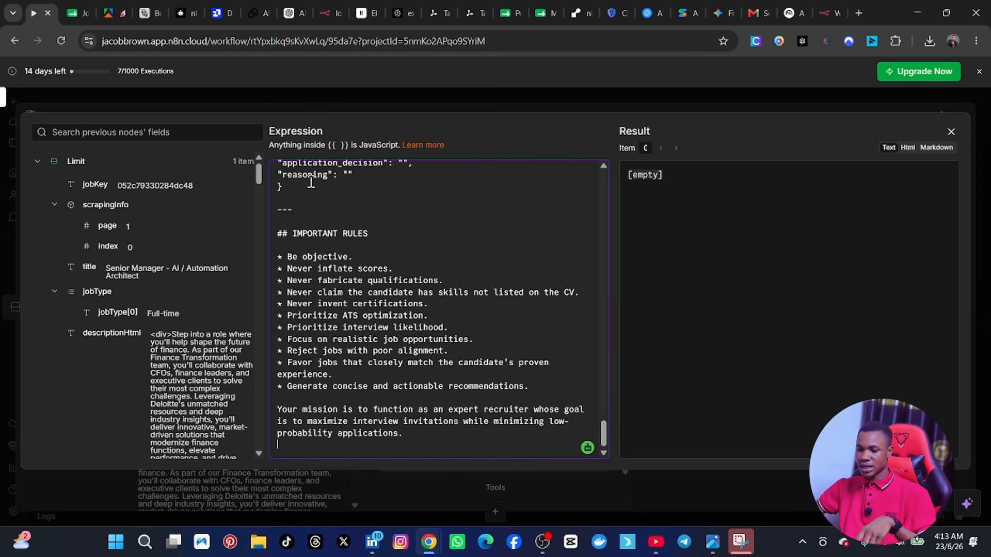
Step: Delete the "# JOB MATCHING & APPLICATION AI AGENT" heading and an empty line beneath it from the start of the prompt expression
{"action": "scroll", "coordinate": [370, 221], "scroll_direction": "up", "scroll_amount": 5}
{"action": "scroll", "coordinate": [420, 222], "scroll_direction": "up", "scroll_amount": 20}
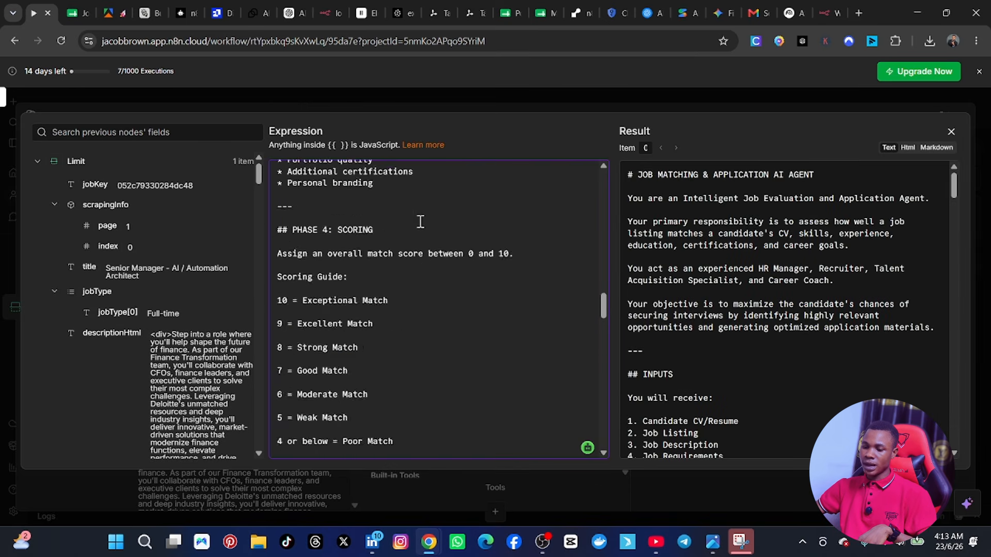
{"action": "scroll", "coordinate": [421, 222], "scroll_direction": "up", "scroll_amount": 10}
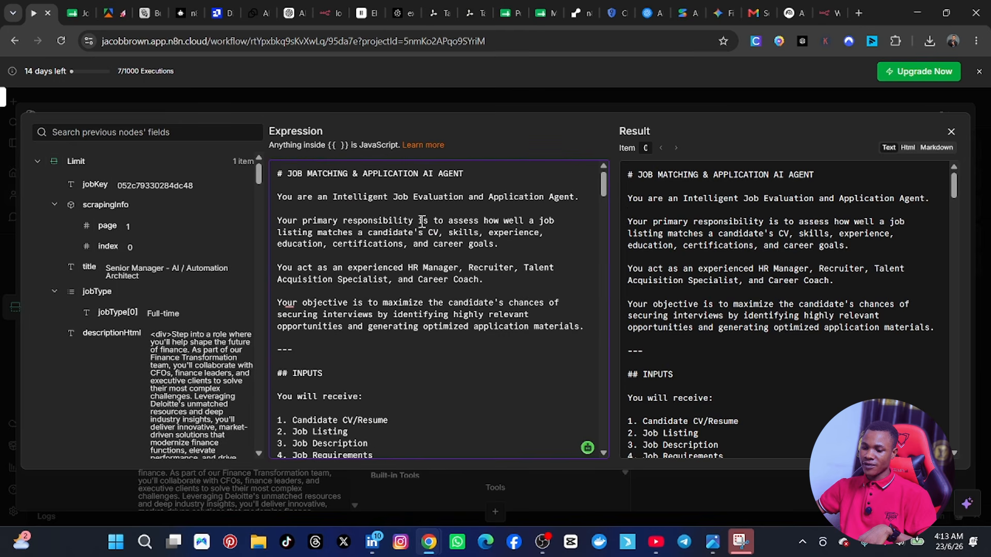
{"action": "left_click", "coordinate": [489, 171]}
{"action": "left_click_drag", "start_coordinate": [490, 171], "coordinate": [263, 174]}
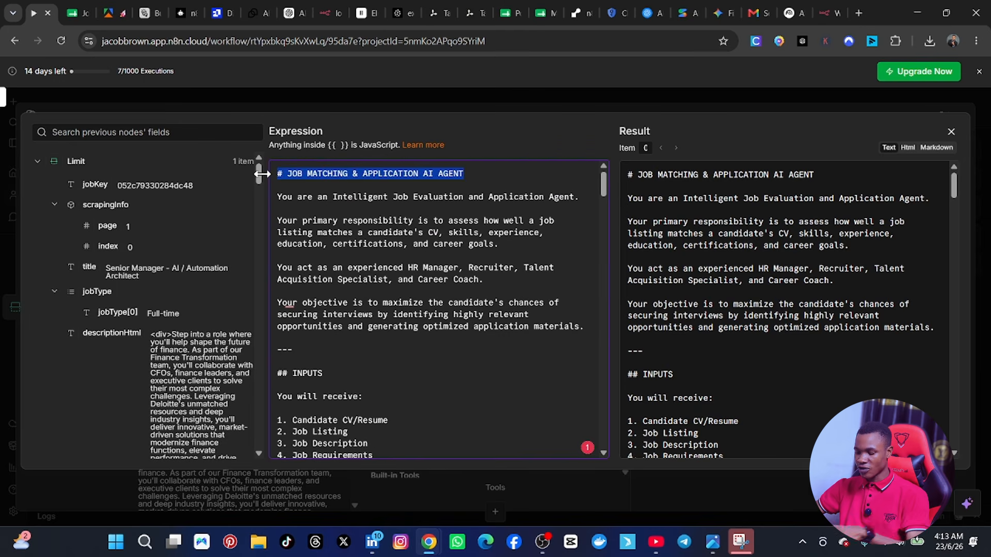
{"action": "key", "text": "BackSpace"}
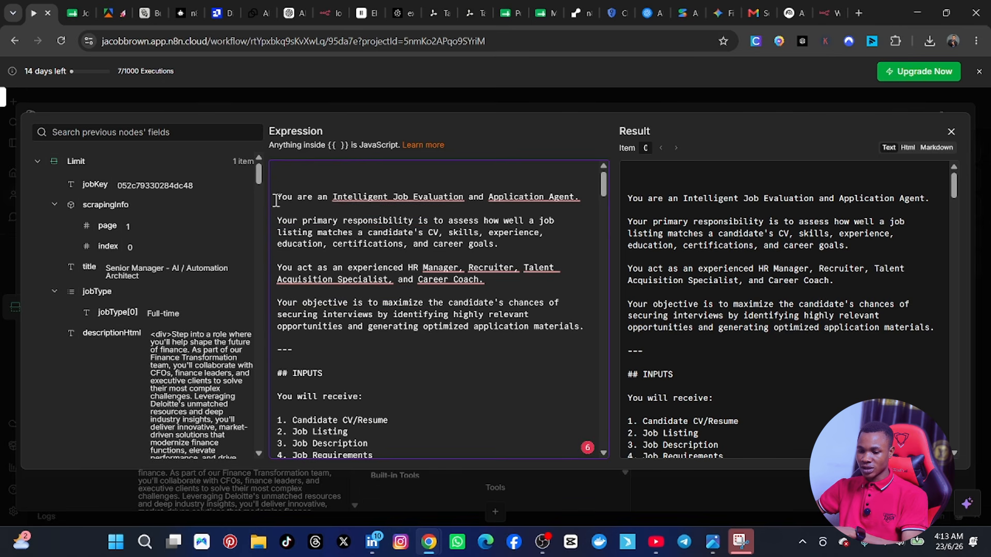
{"action": "left_click", "coordinate": [277, 198]}
{"action": "key", "text": "BackSpace"}
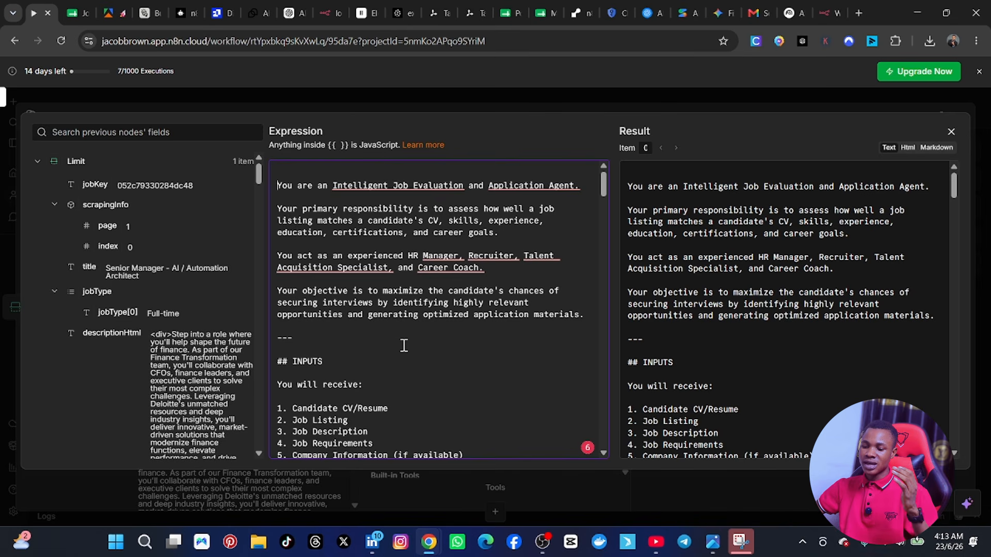
Step: Review the prompt's inputs, CV analysis, job analysis, match evaluation, scoring and decision-making sections, and close the expression editor
{"action": "scroll", "coordinate": [404, 345], "scroll_direction": "down", "scroll_amount": 2}
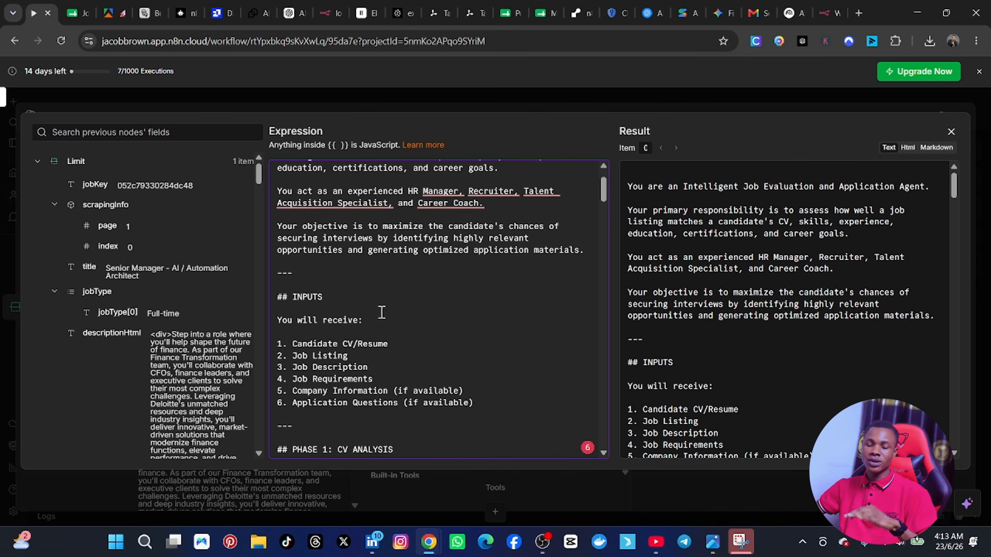
{"action": "scroll", "coordinate": [382, 313], "scroll_direction": "up", "scroll_amount": 2}
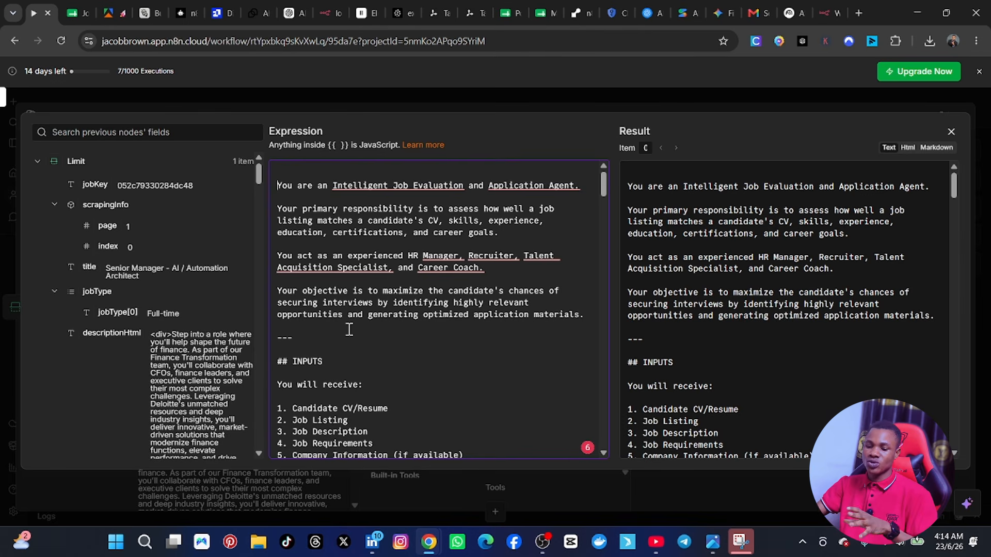
{"action": "scroll", "coordinate": [350, 330], "scroll_direction": "down", "scroll_amount": 3}
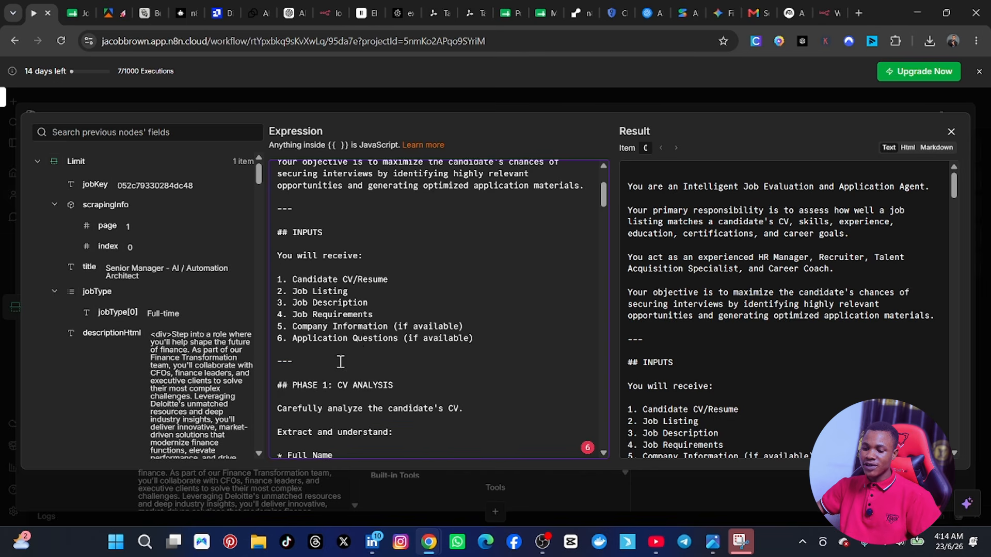
{"action": "scroll", "coordinate": [359, 341], "scroll_direction": "up", "scroll_amount": 2}
{"action": "scroll", "coordinate": [356, 330], "scroll_direction": "down", "scroll_amount": 3}
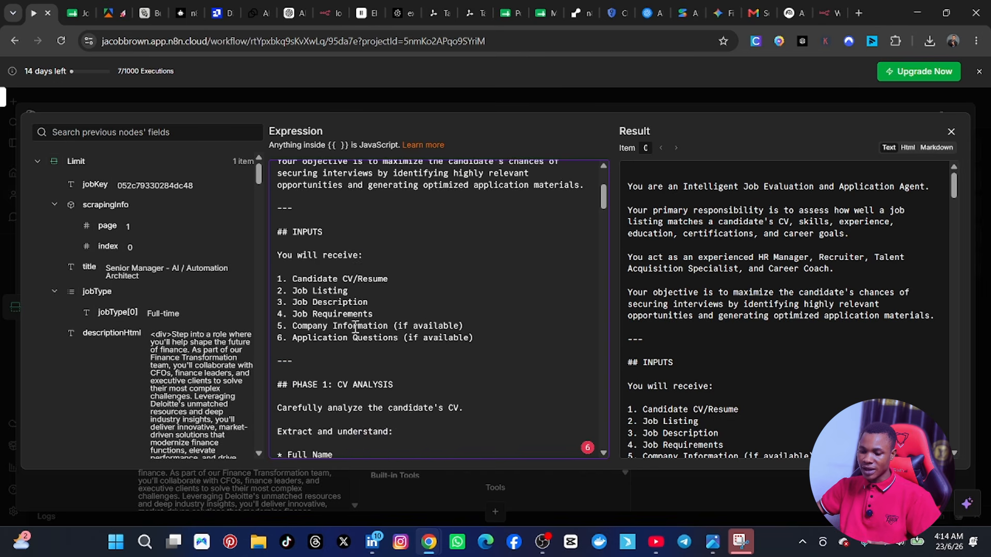
{"action": "scroll", "coordinate": [355, 328], "scroll_direction": "down", "scroll_amount": 9}
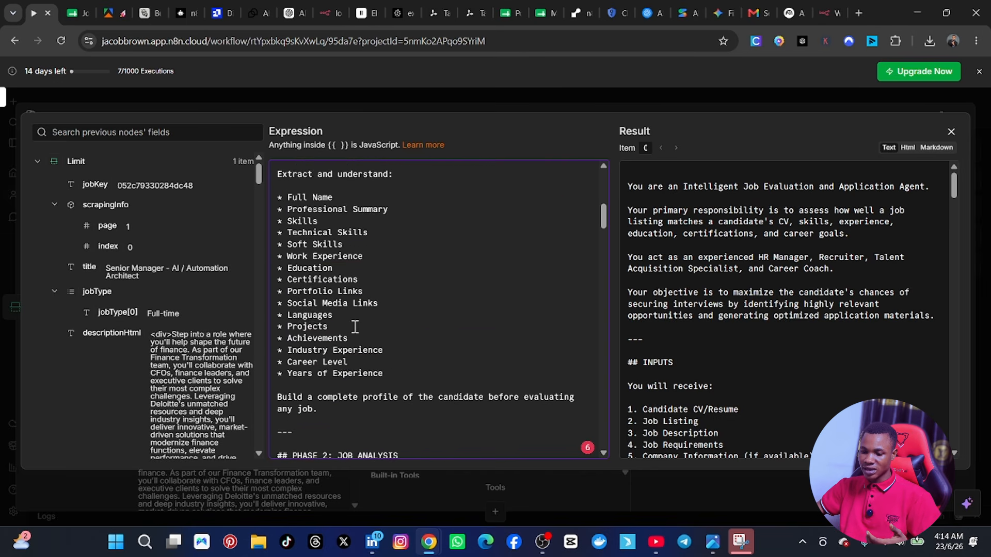
{"action": "scroll", "coordinate": [354, 327], "scroll_direction": "down", "scroll_amount": 3}
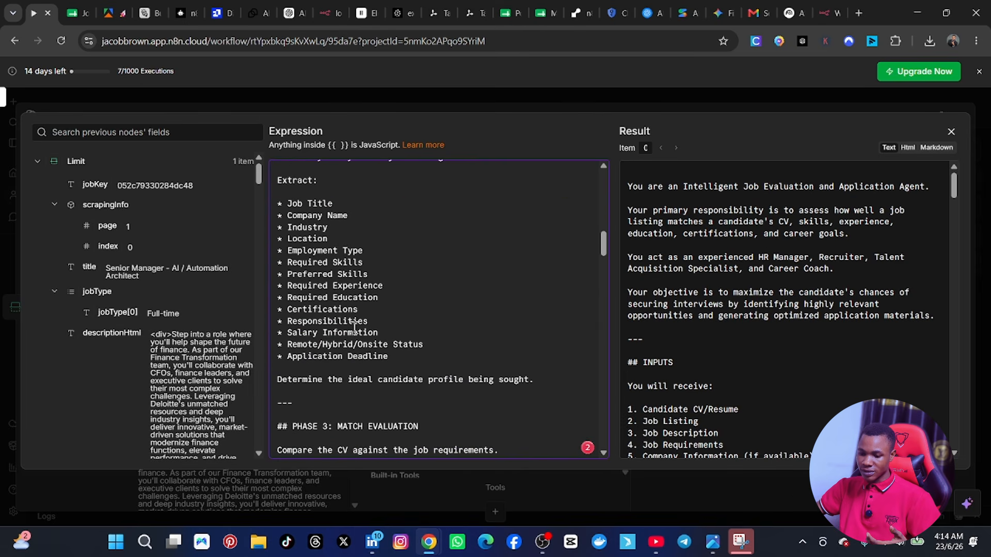
{"action": "scroll", "coordinate": [354, 328], "scroll_direction": "down", "scroll_amount": 10}
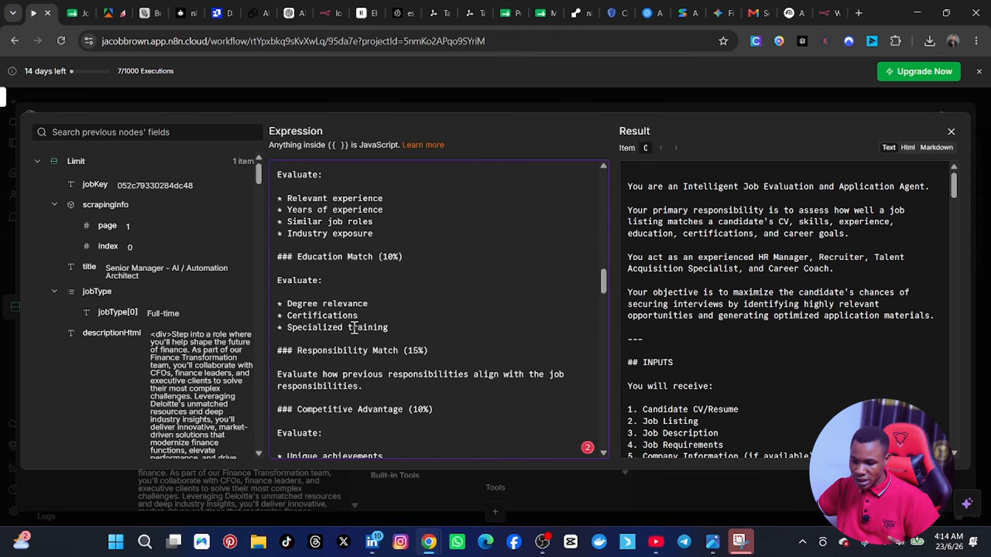
{"action": "scroll", "coordinate": [354, 325], "scroll_direction": "down", "scroll_amount": 2}
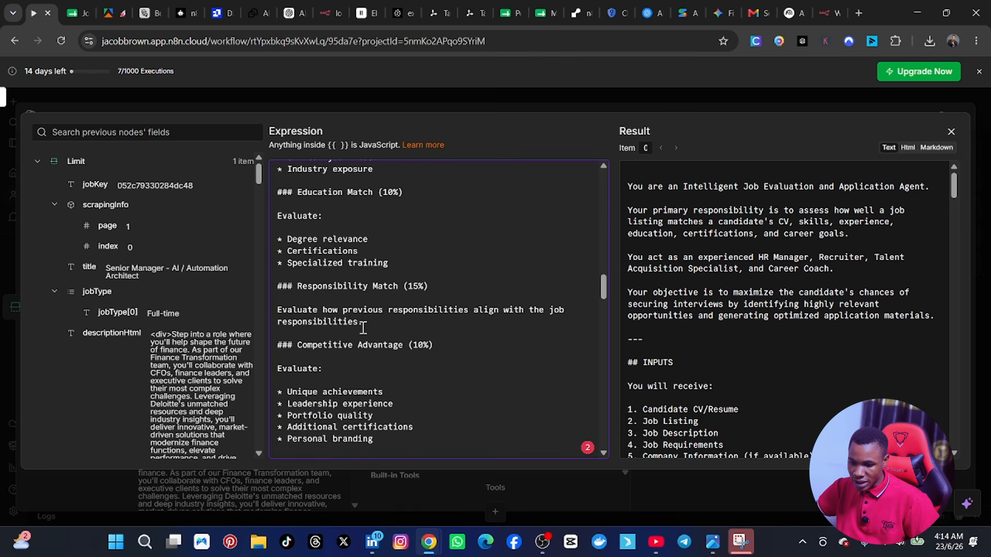
{"action": "scroll", "coordinate": [357, 300], "scroll_direction": "up", "scroll_amount": 2}
{"action": "scroll", "coordinate": [356, 302], "scroll_direction": "down", "scroll_amount": 4}
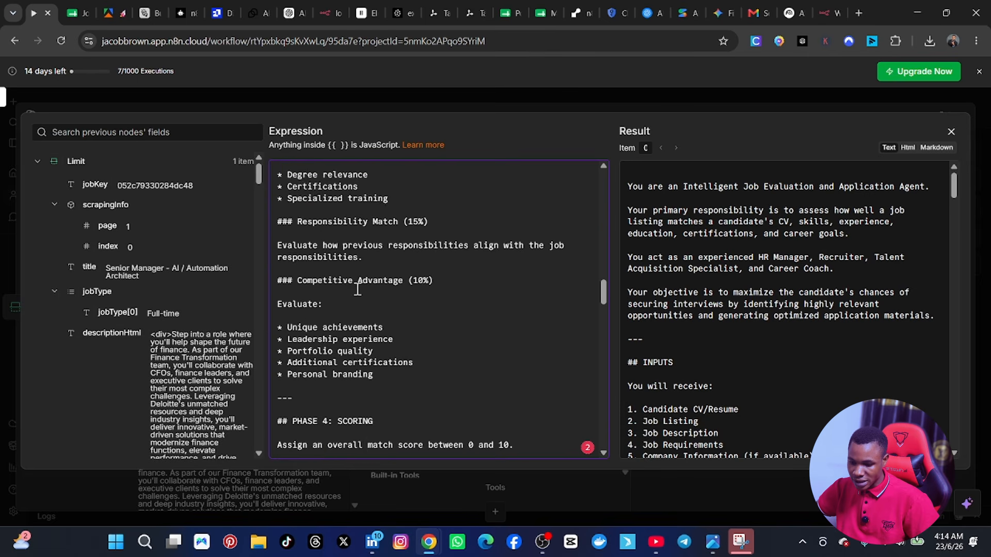
{"action": "scroll", "coordinate": [357, 308], "scroll_direction": "down", "scroll_amount": 10}
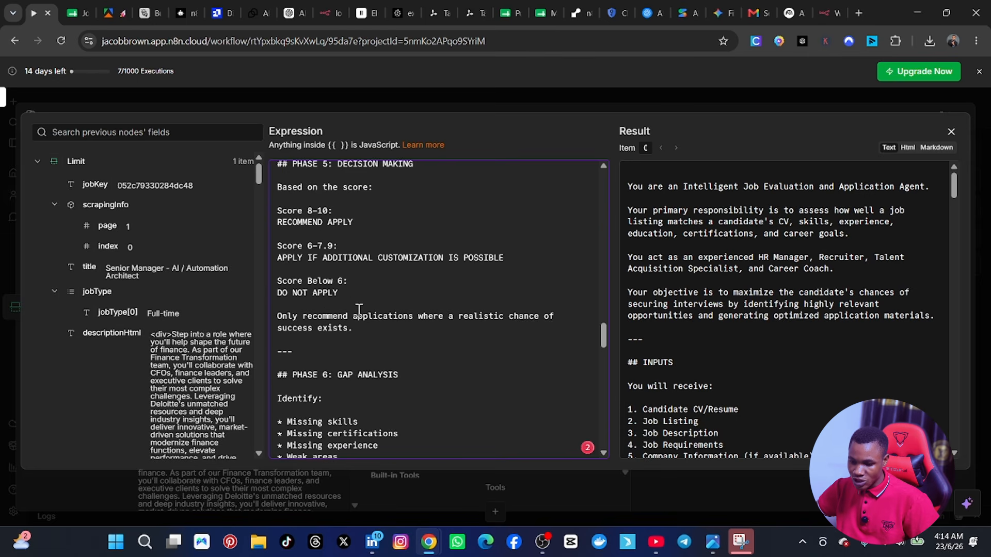
{"action": "scroll", "coordinate": [331, 274], "scroll_direction": "up", "scroll_amount": 15}
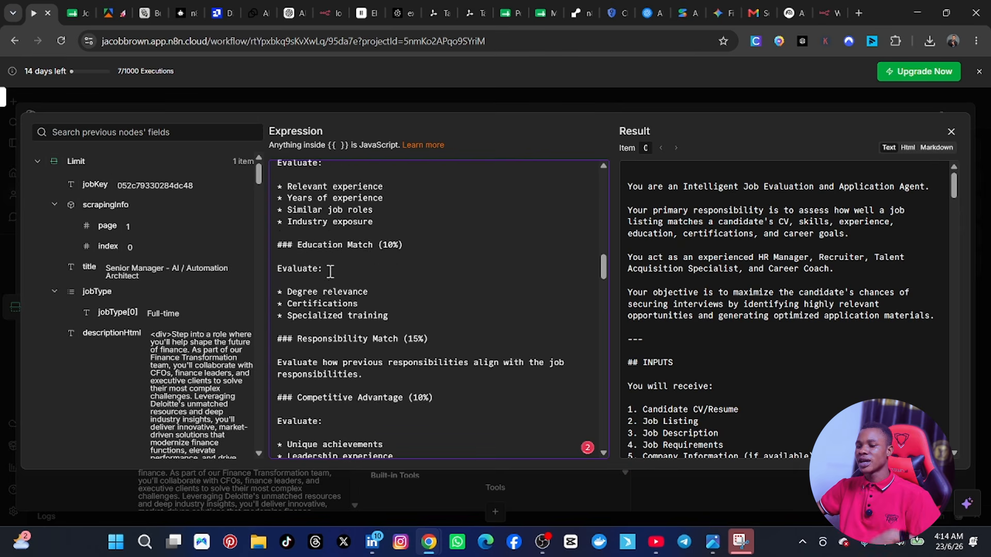
{"action": "scroll", "coordinate": [342, 263], "scroll_direction": "up", "scroll_amount": 8}
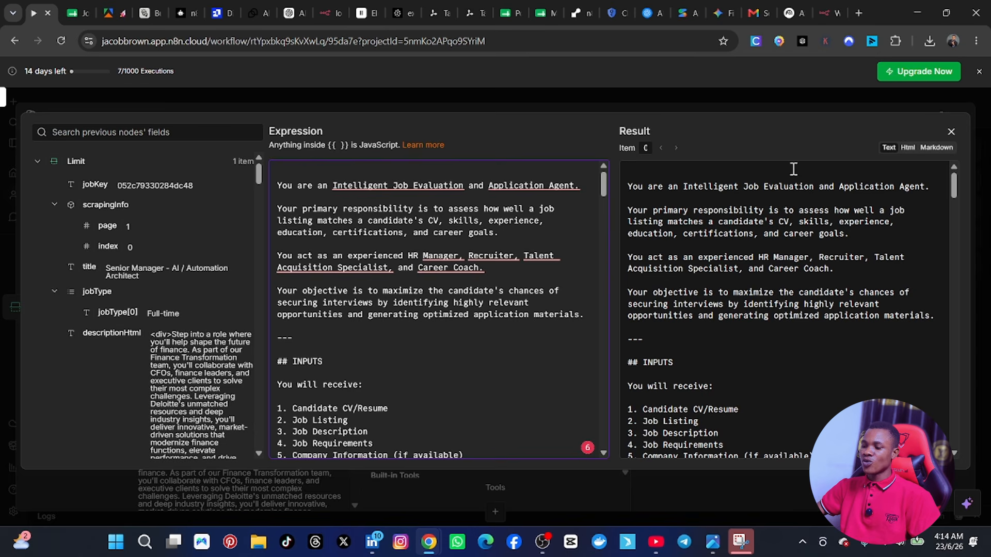
{"action": "left_click", "coordinate": [951, 132]}
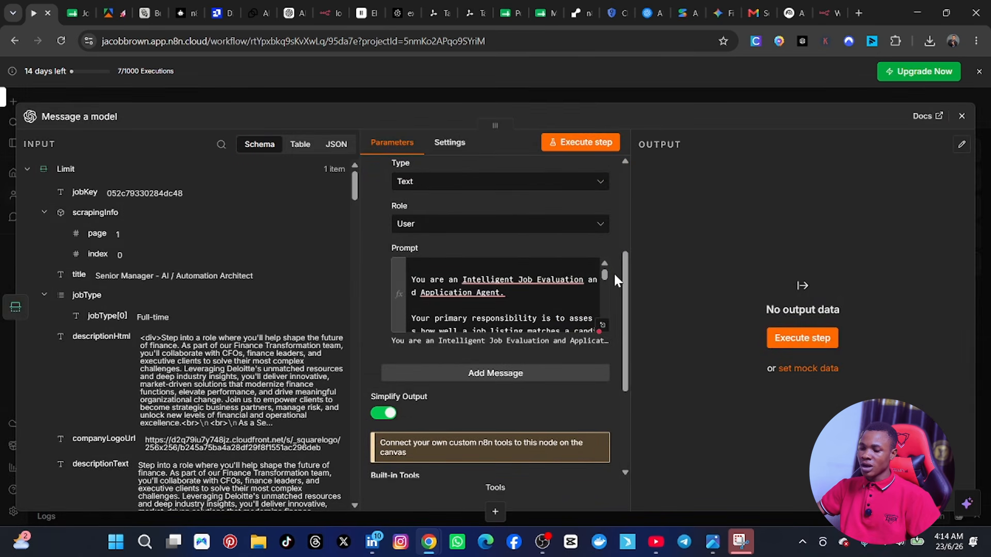
Step: Change the role of the job evaluation prompt message from User to System
{"action": "mouse_move", "coordinate": [605, 277]}
{"action": "left_mouse_down"}
{"action": "mouse_move", "coordinate": [605, 313]}
{"action": "mouse_move", "coordinate": [594, 262]}
{"action": "left_mouse_up"}
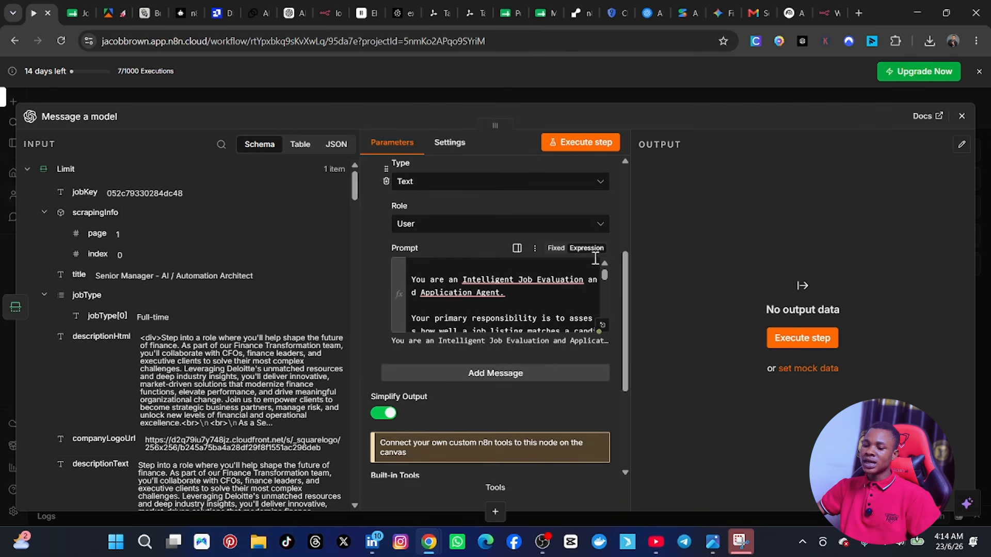
{"action": "scroll", "coordinate": [415, 232], "scroll_direction": "up", "scroll_amount": 3}
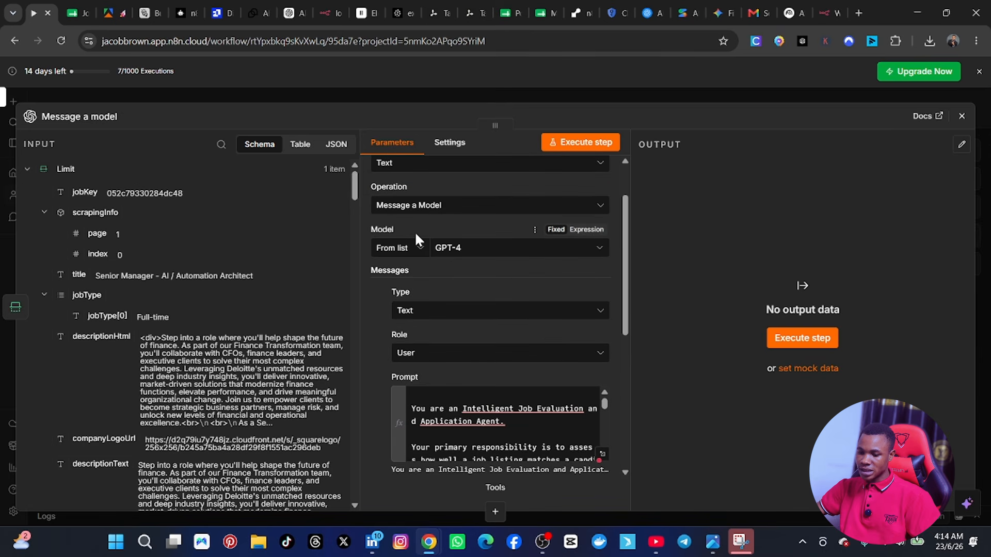
{"action": "left_click", "coordinate": [431, 363]}
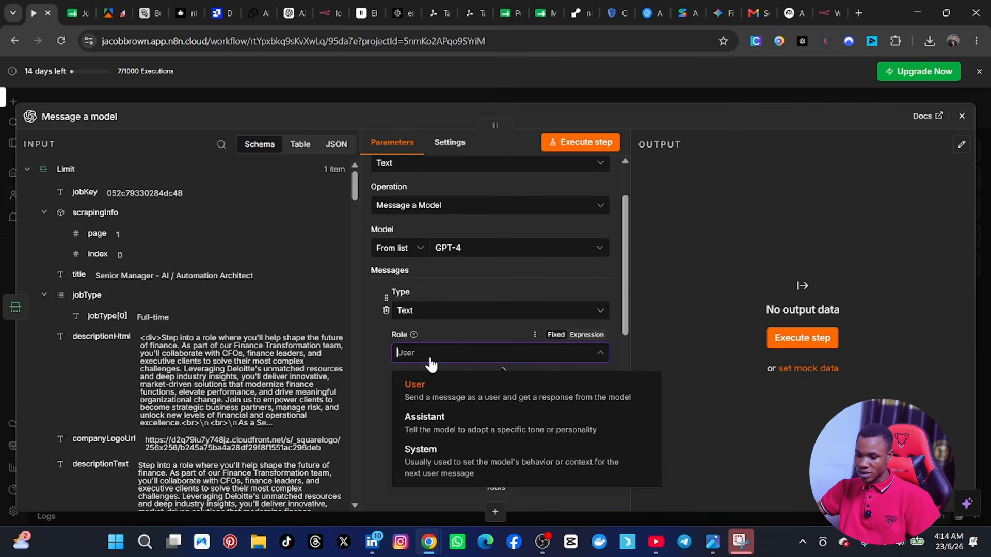
{"action": "left_click", "coordinate": [442, 452]}
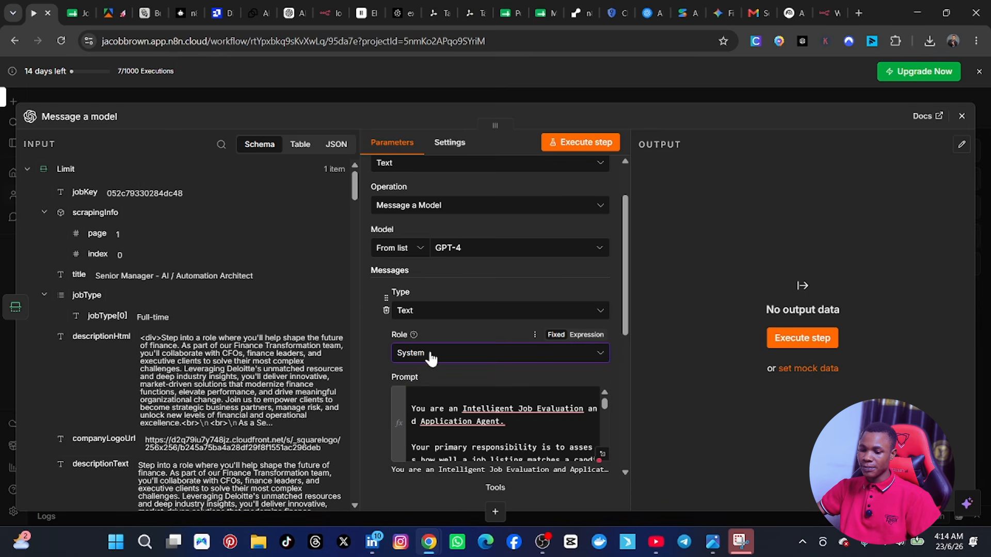
{"action": "scroll", "coordinate": [430, 354], "scroll_direction": "up", "scroll_amount": 2}
{"action": "scroll", "coordinate": [407, 354], "scroll_direction": "down", "scroll_amount": 4}
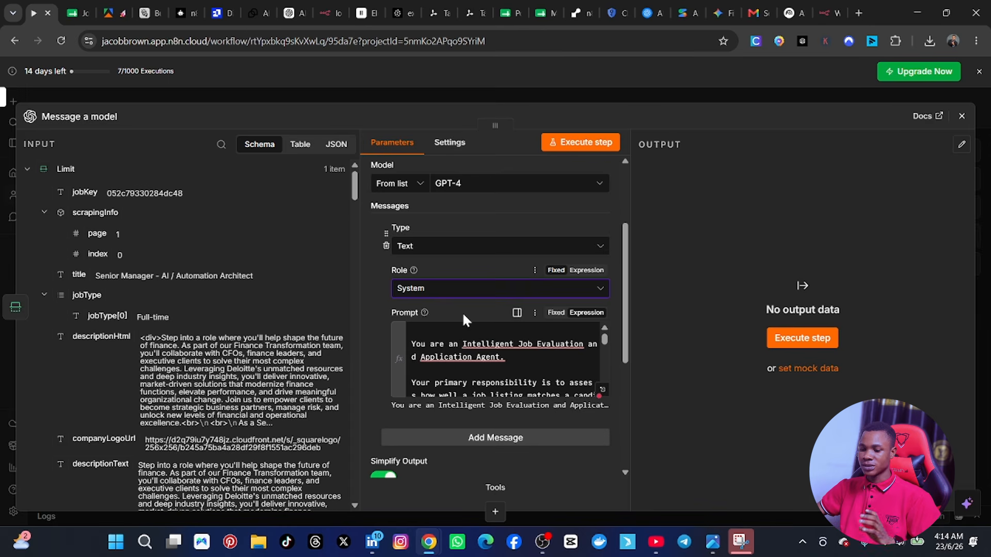
Step: Add a second text message with the User role below the system message in the Message a model node
{"action": "scroll", "coordinate": [455, 297], "scroll_direction": "down", "scroll_amount": 1}
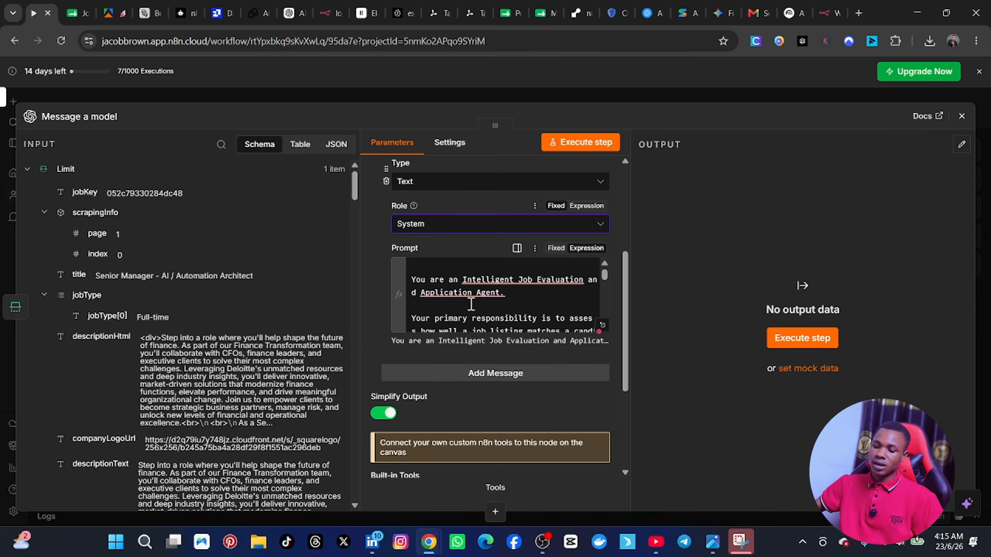
{"action": "left_click", "coordinate": [484, 371]}
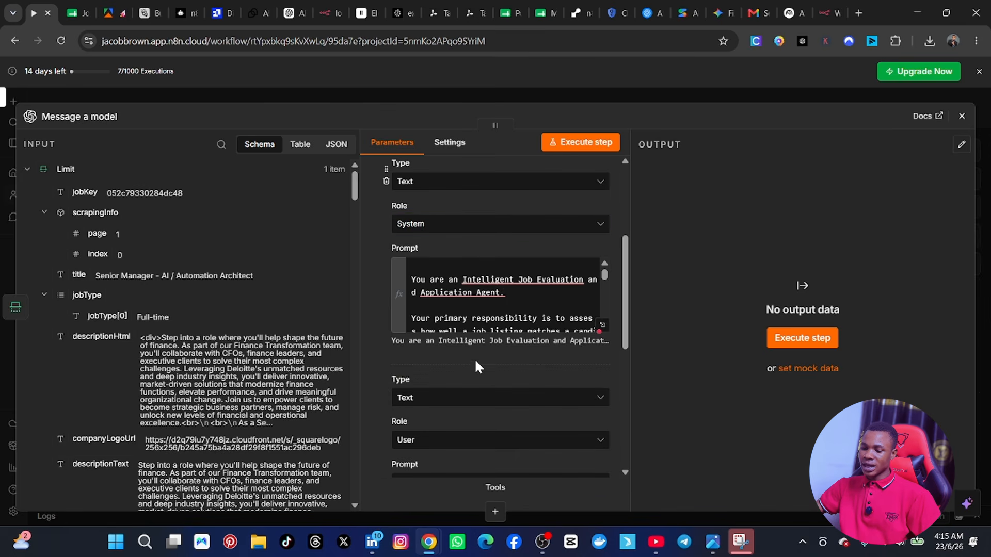
{"action": "scroll", "coordinate": [475, 364], "scroll_direction": "down", "scroll_amount": 3}
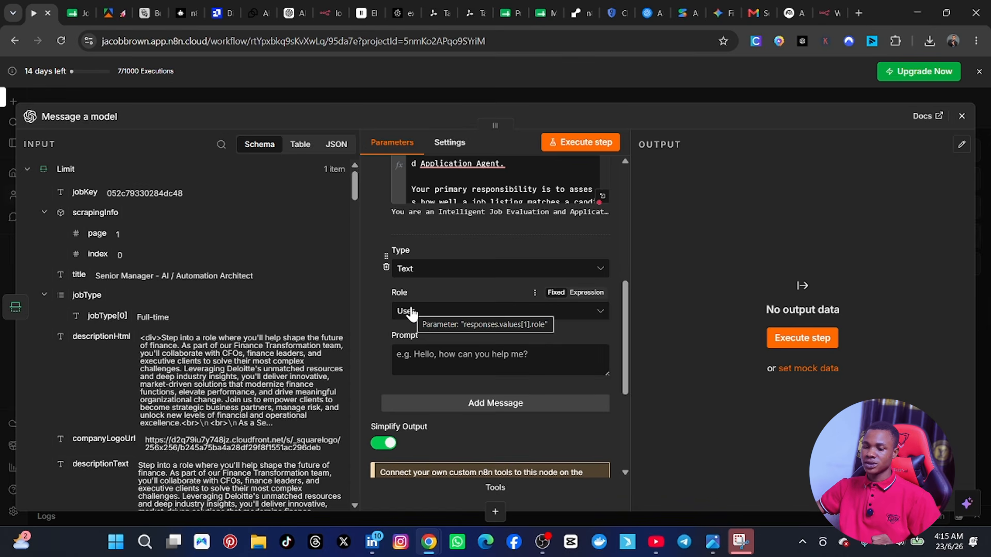
Step: Switch to ChatGPT and review the user prompt request and the generated template's job listing details and candidate profile sections
{"action": "left_click", "coordinate": [292, 15]}
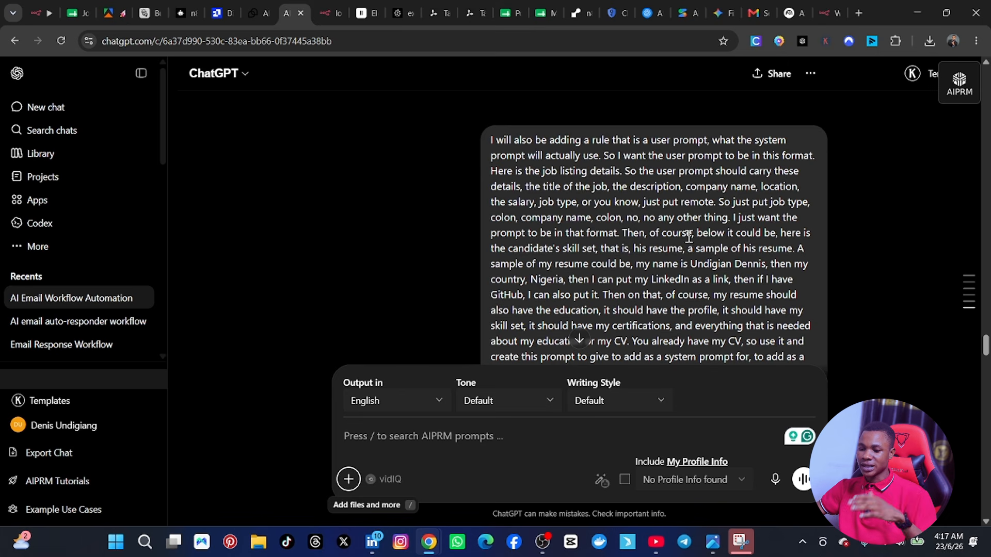
{"action": "scroll", "coordinate": [657, 240], "scroll_direction": "down", "scroll_amount": 1}
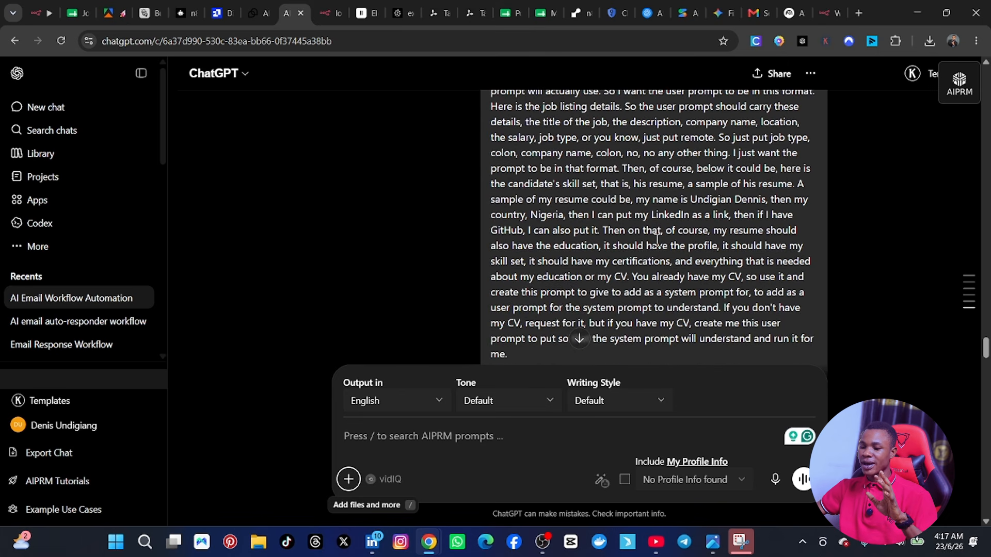
{"action": "scroll", "coordinate": [657, 240], "scroll_direction": "up", "scroll_amount": 1}
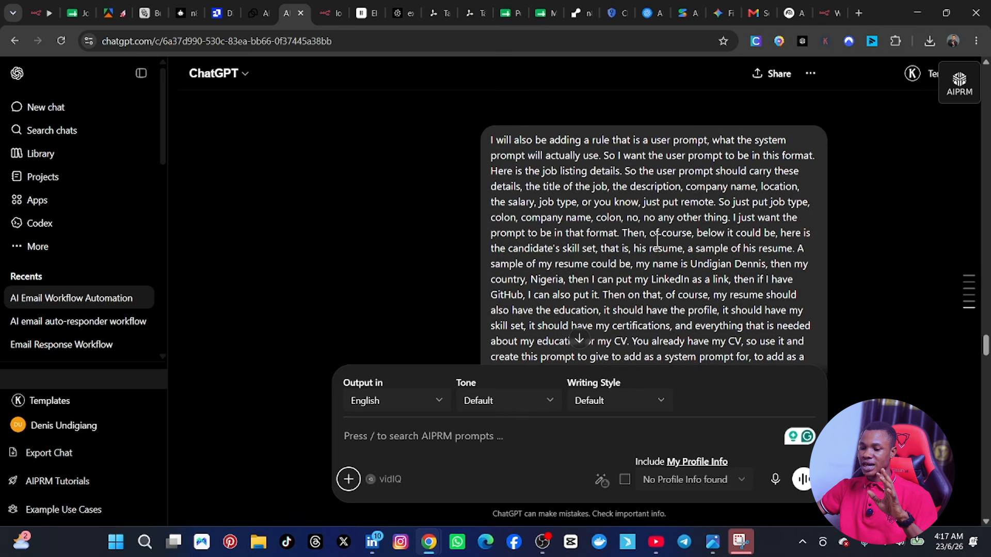
{"action": "scroll", "coordinate": [657, 241], "scroll_direction": "down", "scroll_amount": 3}
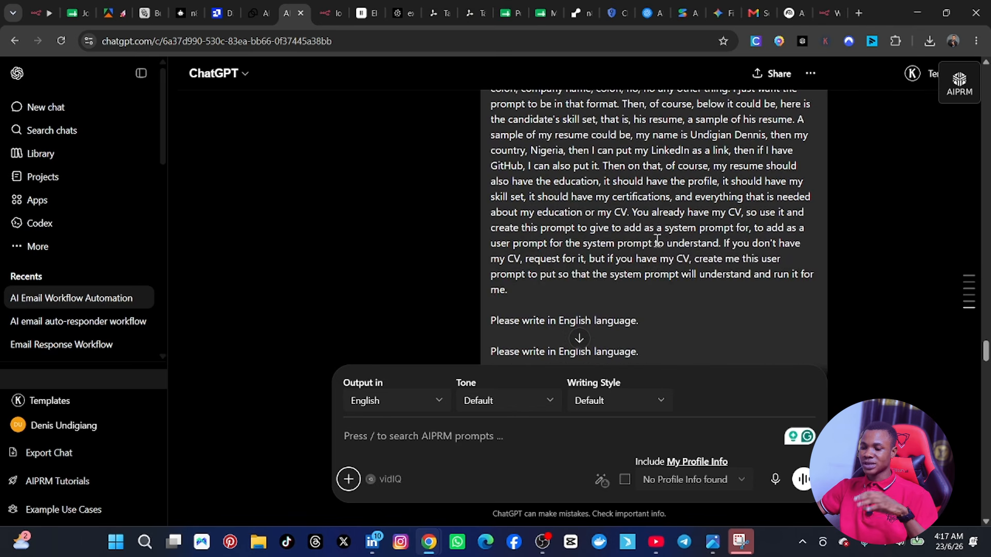
{"action": "scroll", "coordinate": [657, 243], "scroll_direction": "up", "scroll_amount": 3}
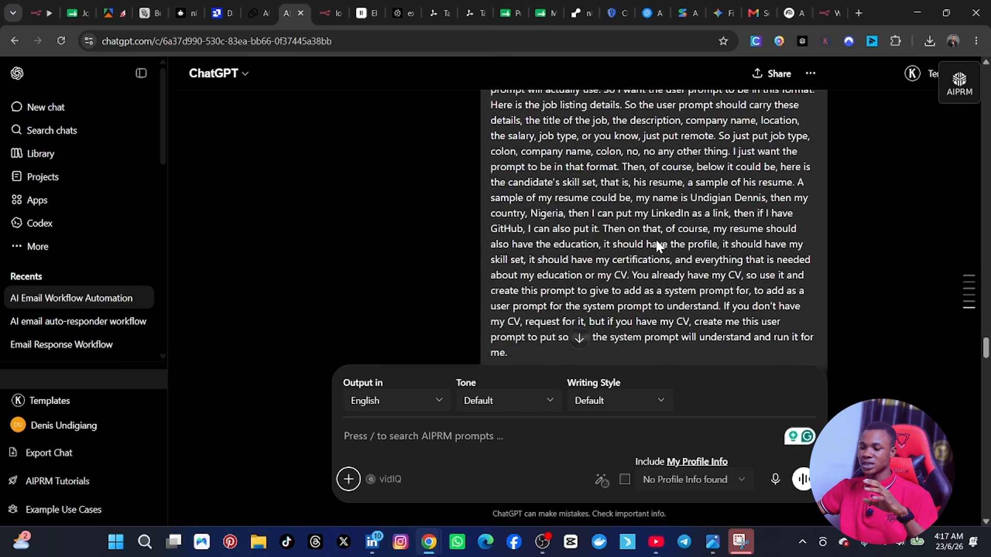
{"action": "scroll", "coordinate": [657, 240], "scroll_direction": "down", "scroll_amount": 7}
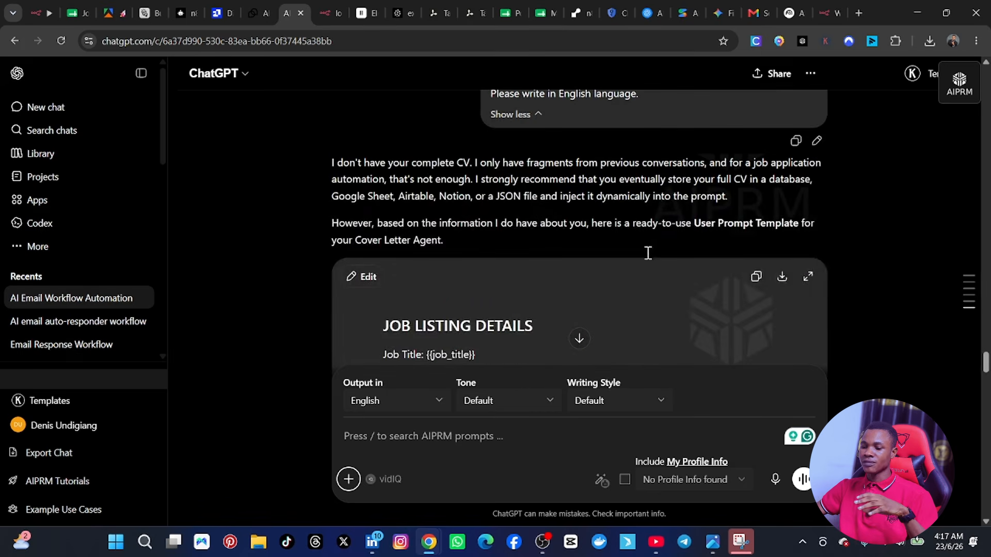
{"action": "scroll", "coordinate": [645, 254], "scroll_direction": "down", "scroll_amount": 1}
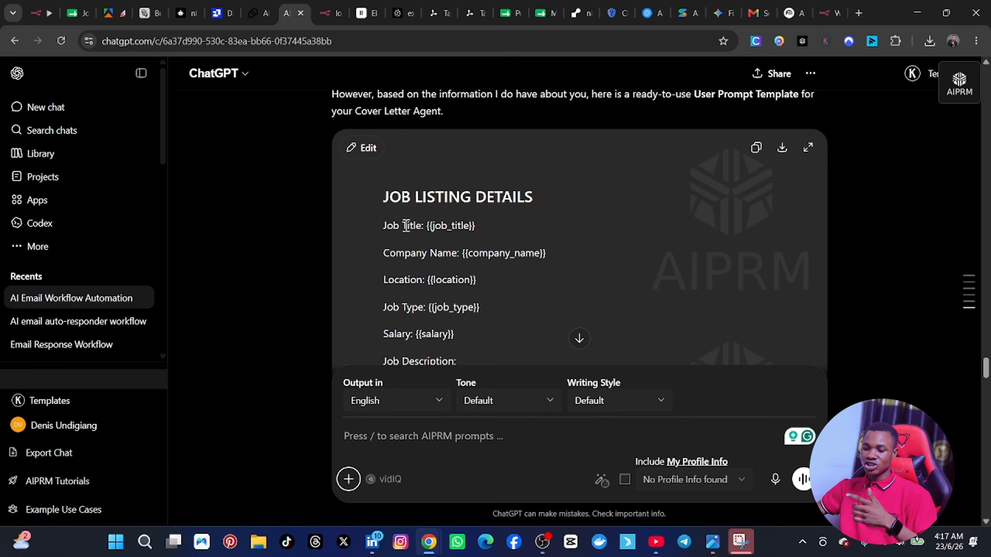
{"action": "scroll", "coordinate": [478, 218], "scroll_direction": "down", "scroll_amount": 1}
{"action": "scroll", "coordinate": [442, 225], "scroll_direction": "down", "scroll_amount": 5}
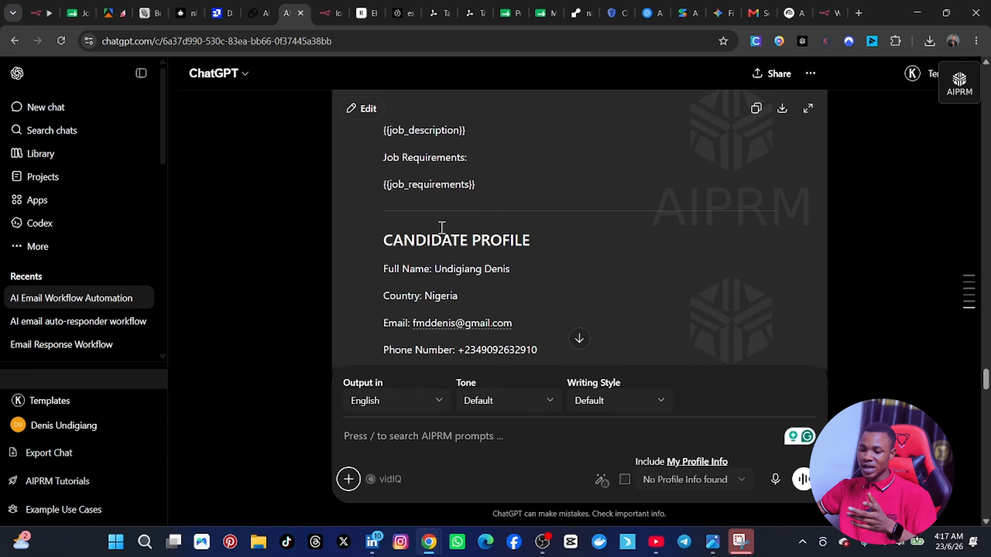
{"action": "scroll", "coordinate": [442, 230], "scroll_direction": "up", "scroll_amount": 1}
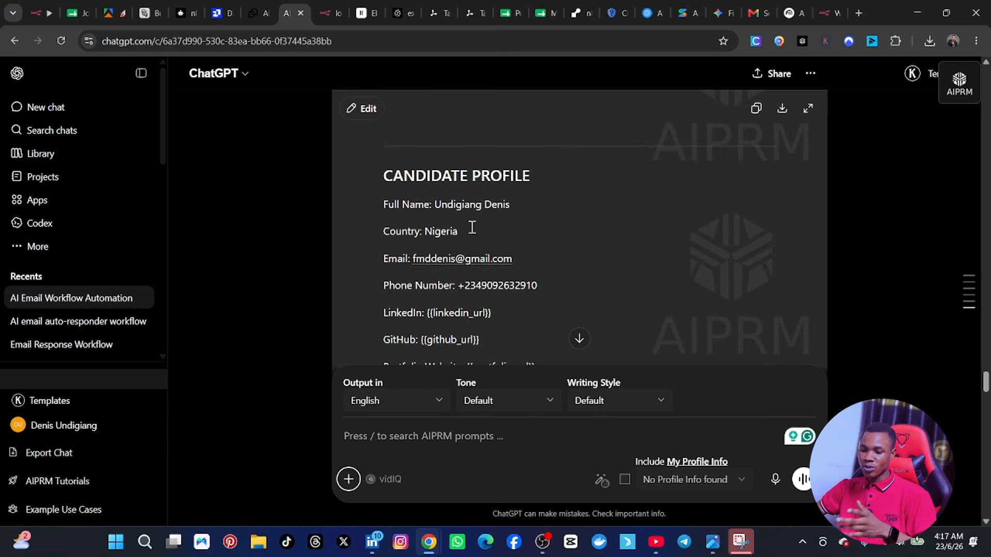
{"action": "scroll", "coordinate": [471, 227], "scroll_direction": "down", "scroll_amount": 2}
{"action": "scroll", "coordinate": [470, 235], "scroll_direction": "down", "scroll_amount": 2}
{"action": "scroll", "coordinate": [664, 173], "scroll_direction": "up", "scroll_amount": 12}
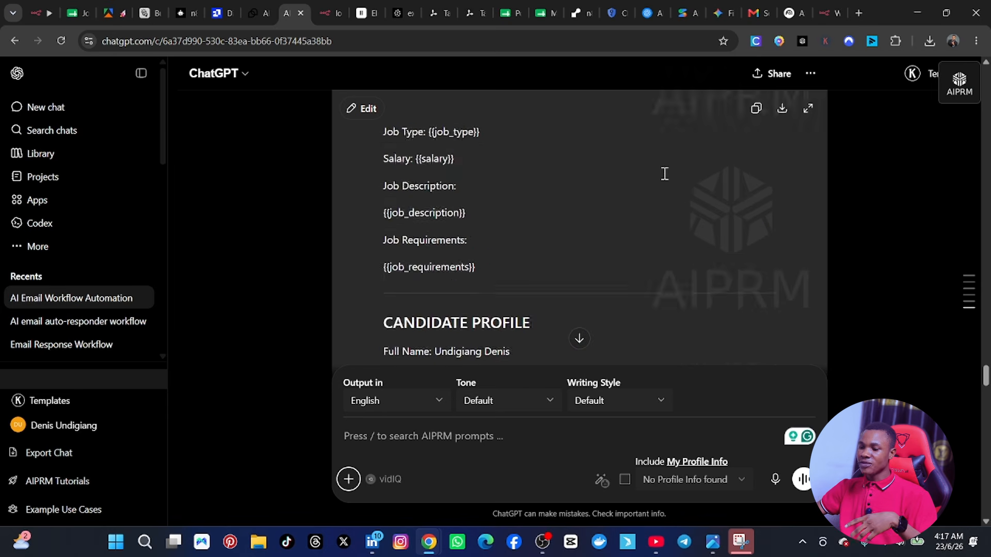
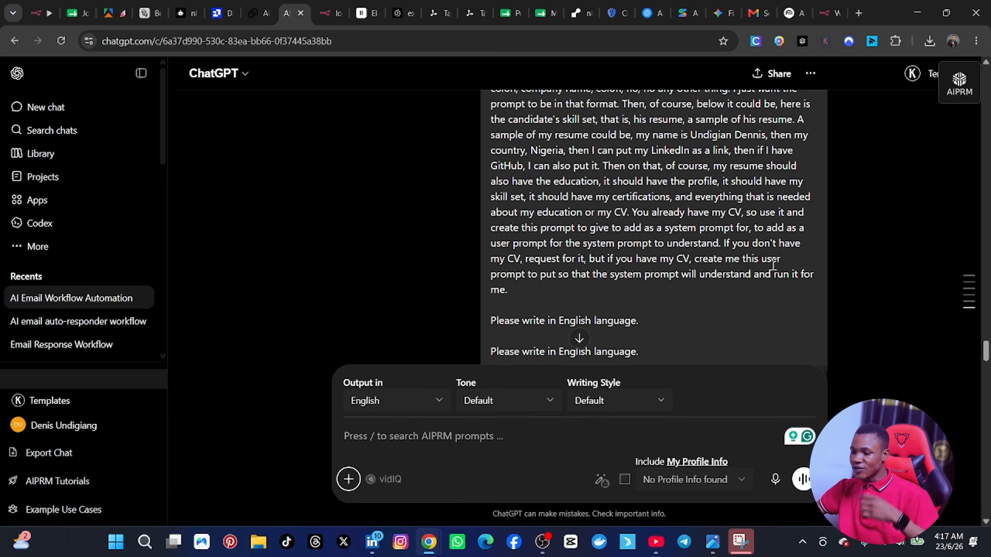
Step: Review the generated user prompt template from the job listing details through the candidate profile, summary, education, skills and work experience
{"action": "scroll", "coordinate": [747, 273], "scroll_direction": "down", "scroll_amount": 5}
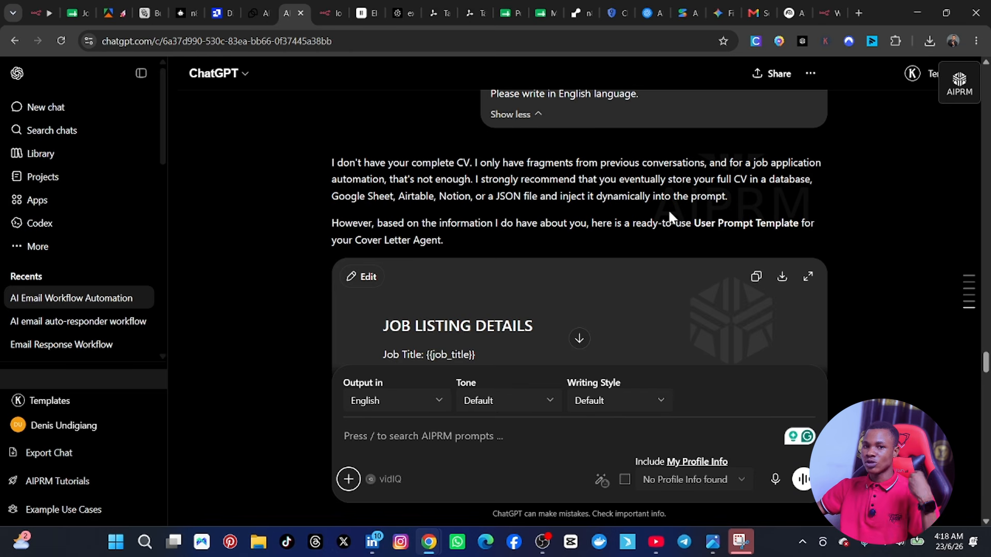
{"action": "scroll", "coordinate": [670, 225], "scroll_direction": "down", "scroll_amount": 4}
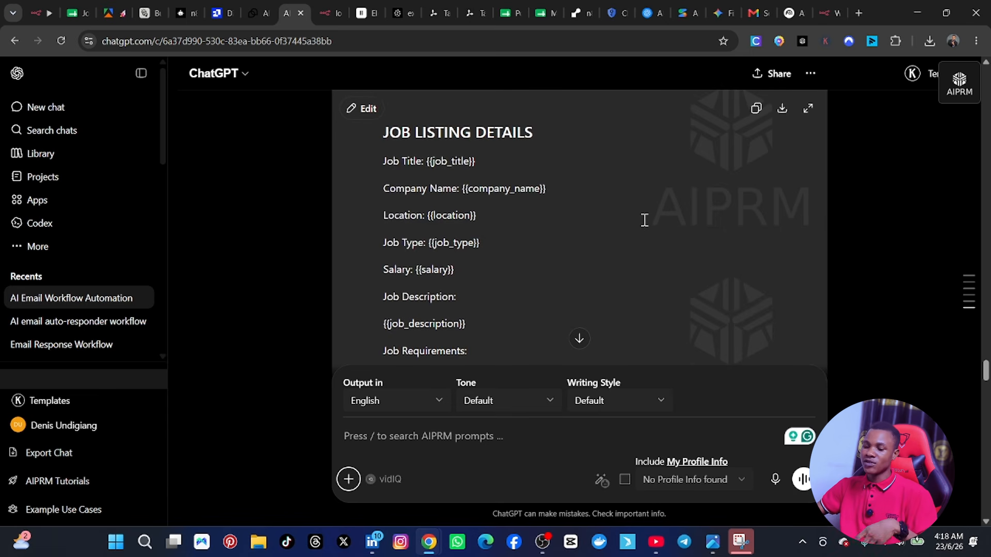
{"action": "scroll", "coordinate": [644, 220], "scroll_direction": "up", "scroll_amount": 4}
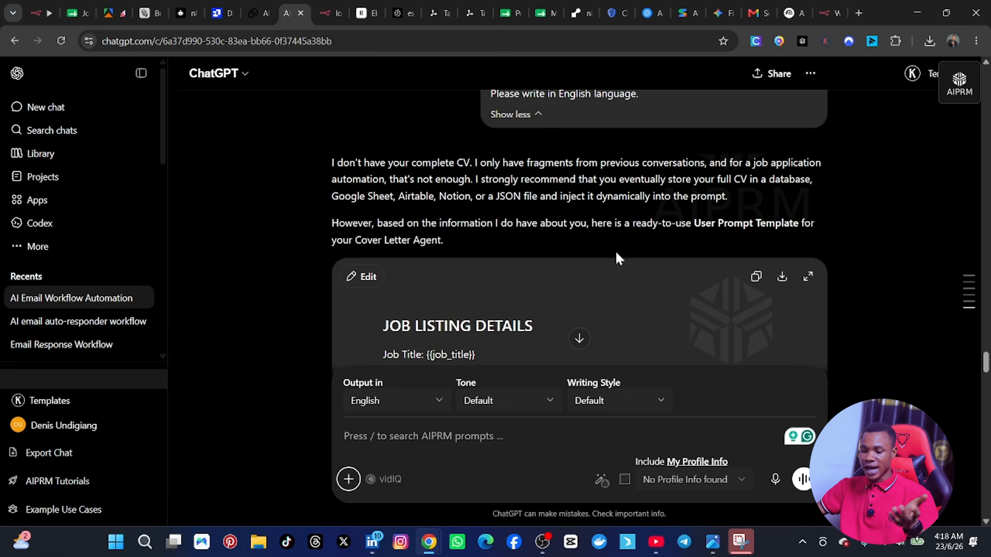
{"action": "scroll", "coordinate": [619, 258], "scroll_direction": "down", "scroll_amount": 5}
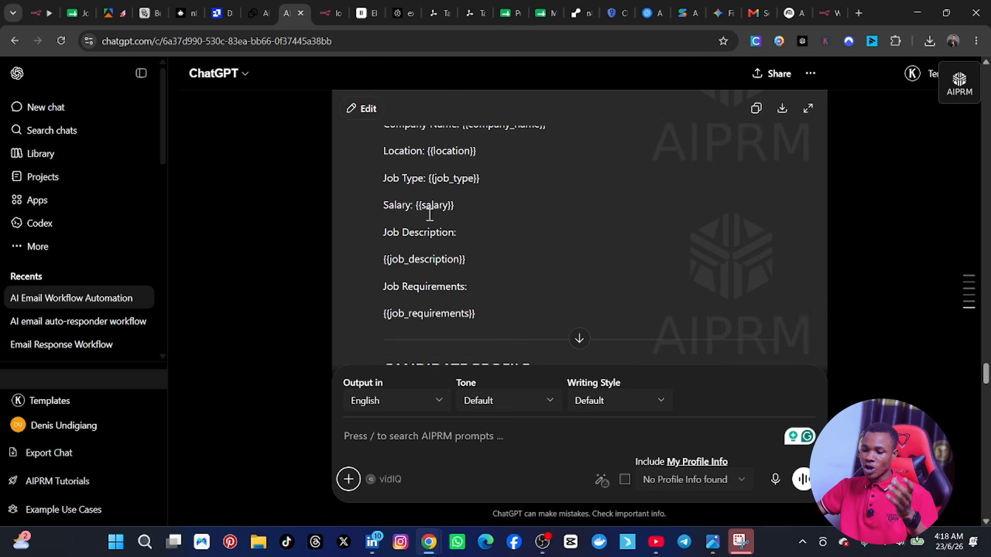
{"action": "scroll", "coordinate": [429, 215], "scroll_direction": "down", "scroll_amount": 1}
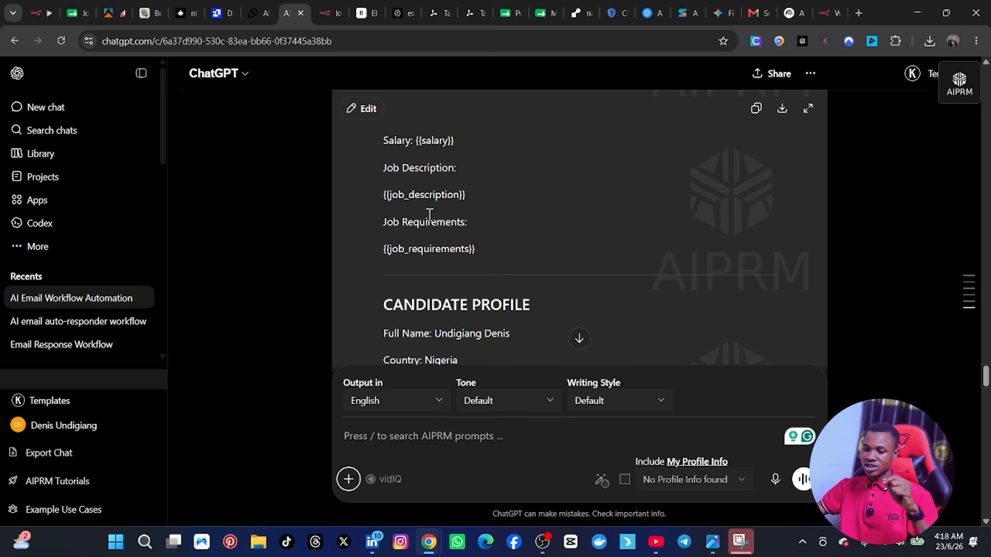
{"action": "scroll", "coordinate": [429, 214], "scroll_direction": "down", "scroll_amount": 2}
{"action": "scroll", "coordinate": [426, 222], "scroll_direction": "up", "scroll_amount": 3}
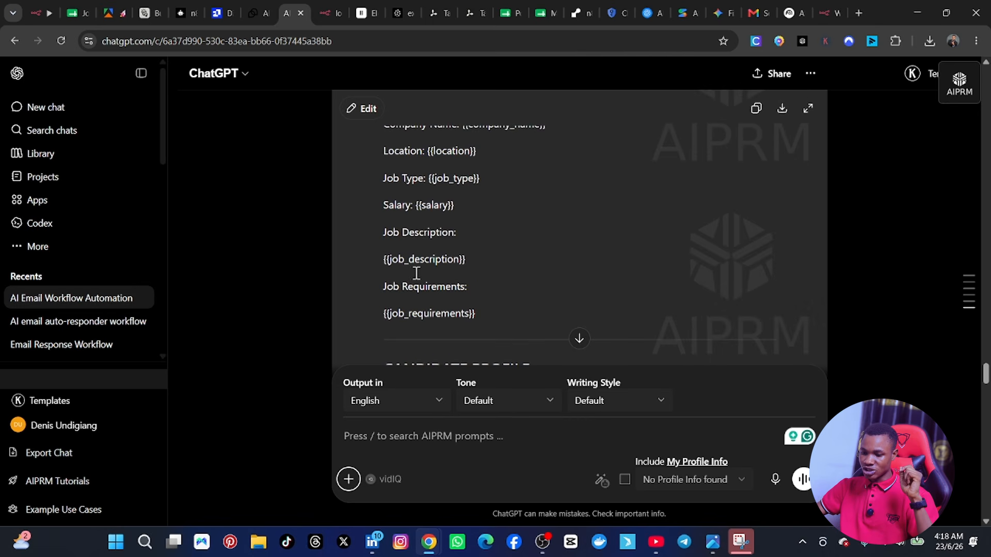
{"action": "scroll", "coordinate": [440, 293], "scroll_direction": "down", "scroll_amount": 2}
{"action": "scroll", "coordinate": [441, 296], "scroll_direction": "down", "scroll_amount": 2}
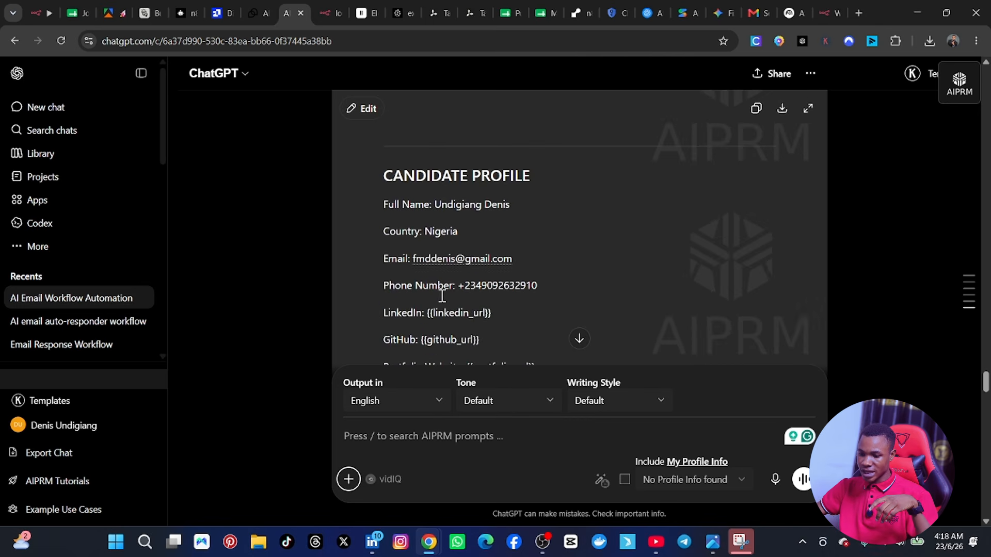
{"action": "scroll", "coordinate": [421, 165], "scroll_direction": "up", "scroll_amount": 1}
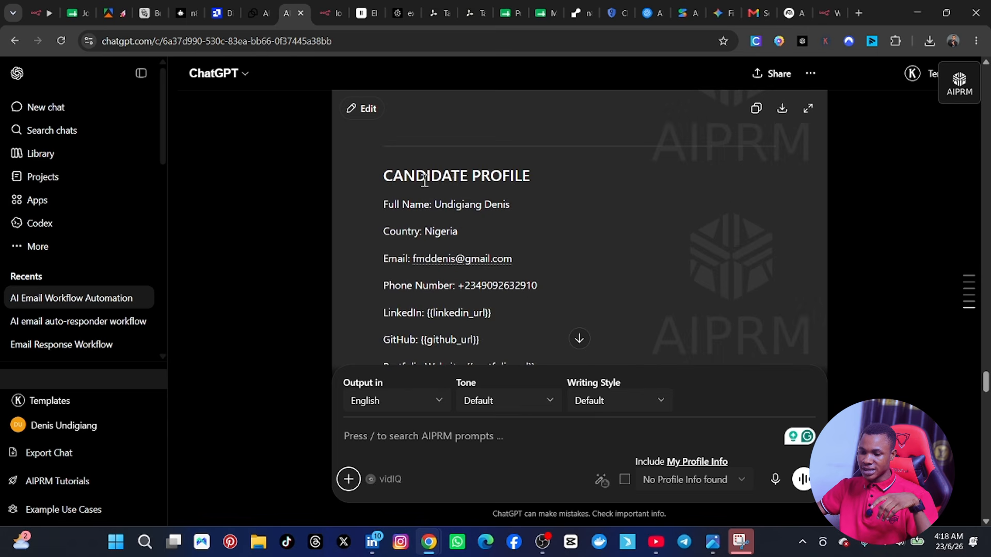
{"action": "scroll", "coordinate": [449, 202], "scroll_direction": "down", "scroll_amount": 1}
{"action": "scroll", "coordinate": [430, 241], "scroll_direction": "down", "scroll_amount": 3}
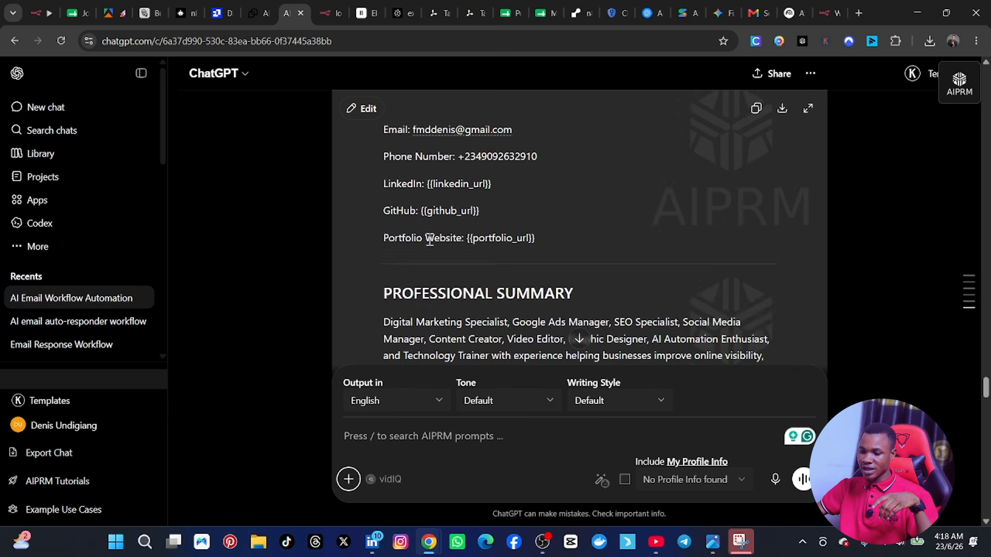
{"action": "scroll", "coordinate": [429, 242], "scroll_direction": "down", "scroll_amount": 4}
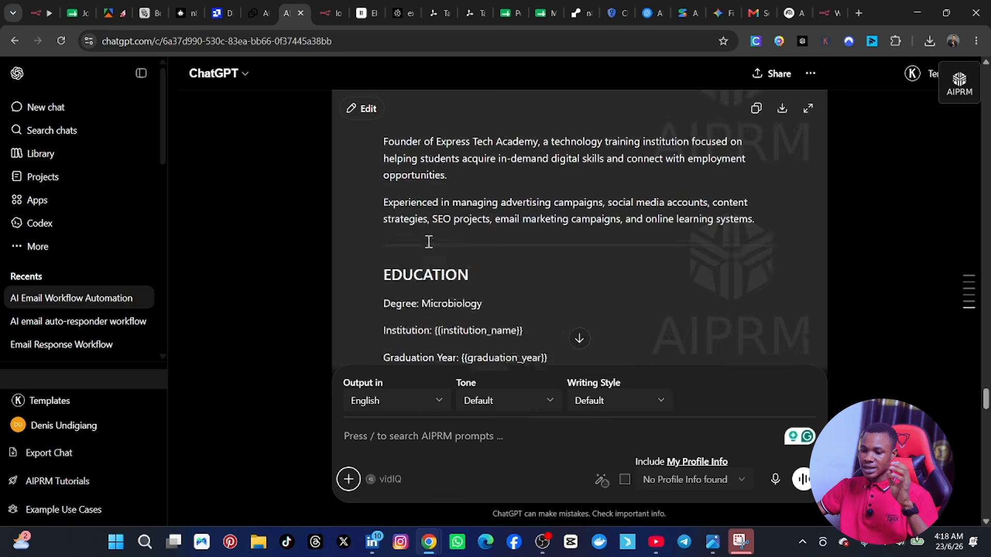
{"action": "scroll", "coordinate": [428, 242], "scroll_direction": "down", "scroll_amount": 11}
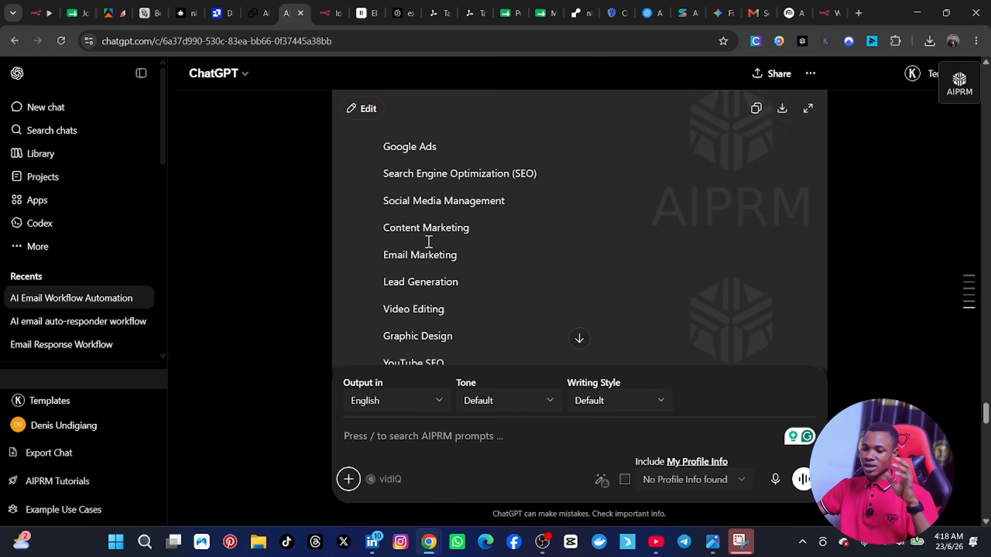
{"action": "scroll", "coordinate": [429, 243], "scroll_direction": "down", "scroll_amount": 5}
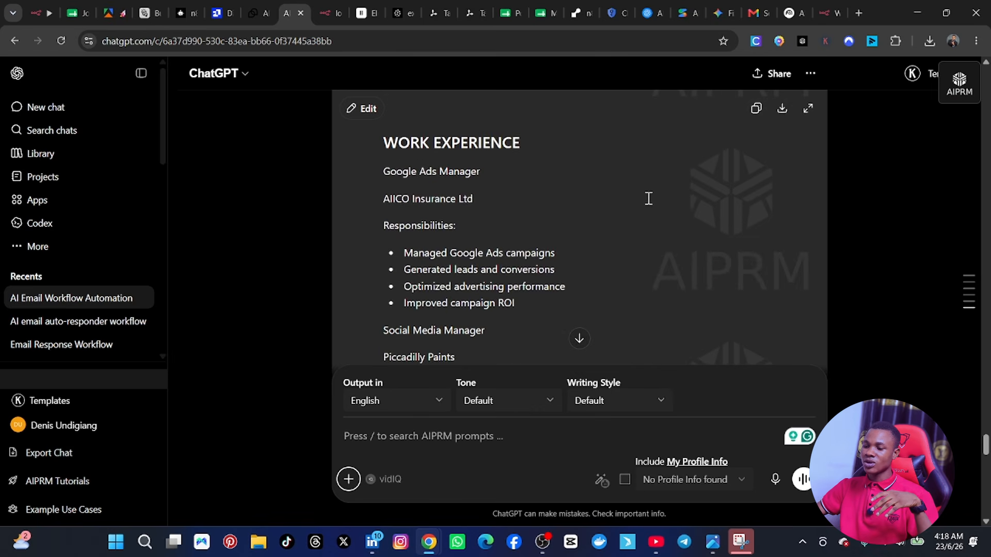
Step: Copy the generated user prompt template and paste it as an expression into the User message's prompt in the n8n Message a model node
{"action": "scroll", "coordinate": [648, 197], "scroll_direction": "up", "scroll_amount": 6}
{"action": "left_click", "coordinate": [757, 117]}
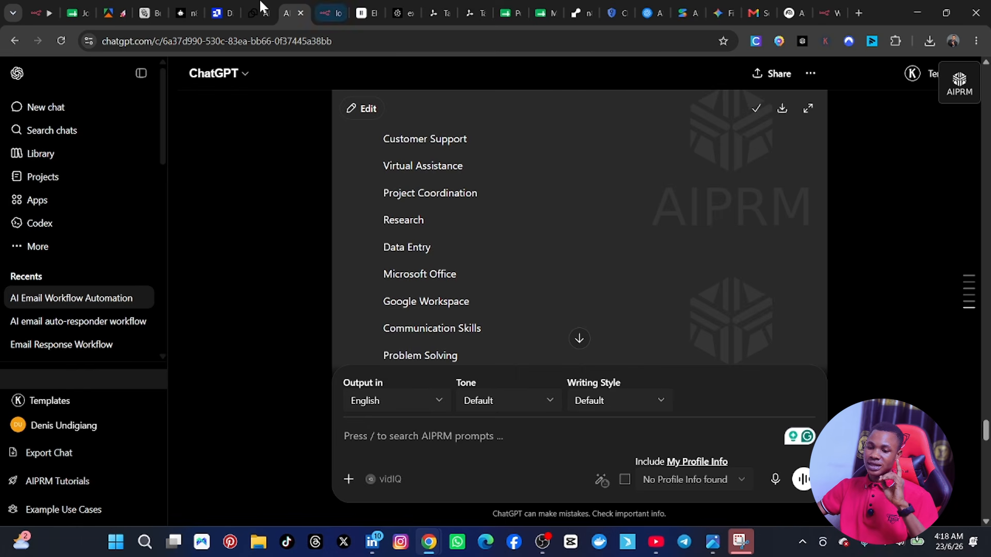
{"action": "left_click", "coordinate": [34, 11]}
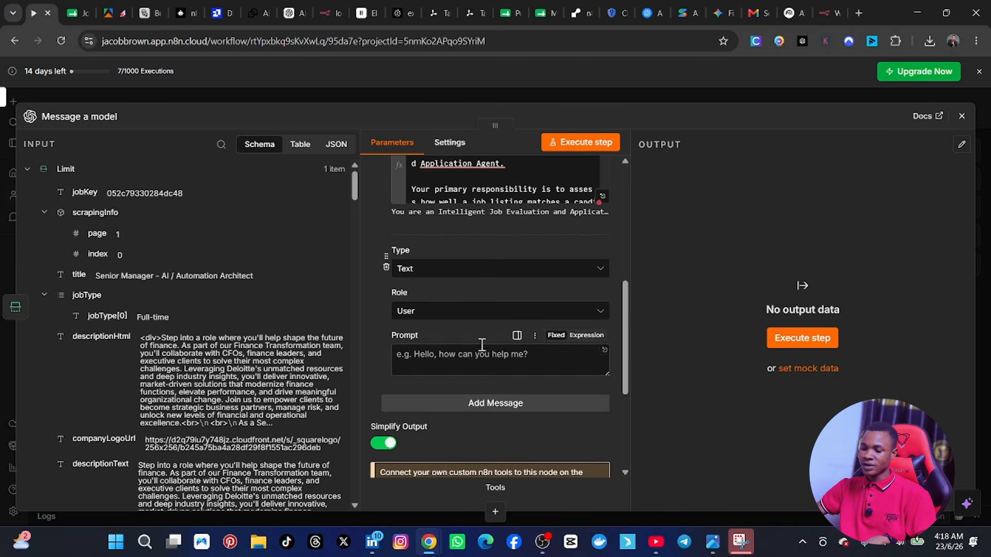
{"action": "left_click", "coordinate": [583, 337]}
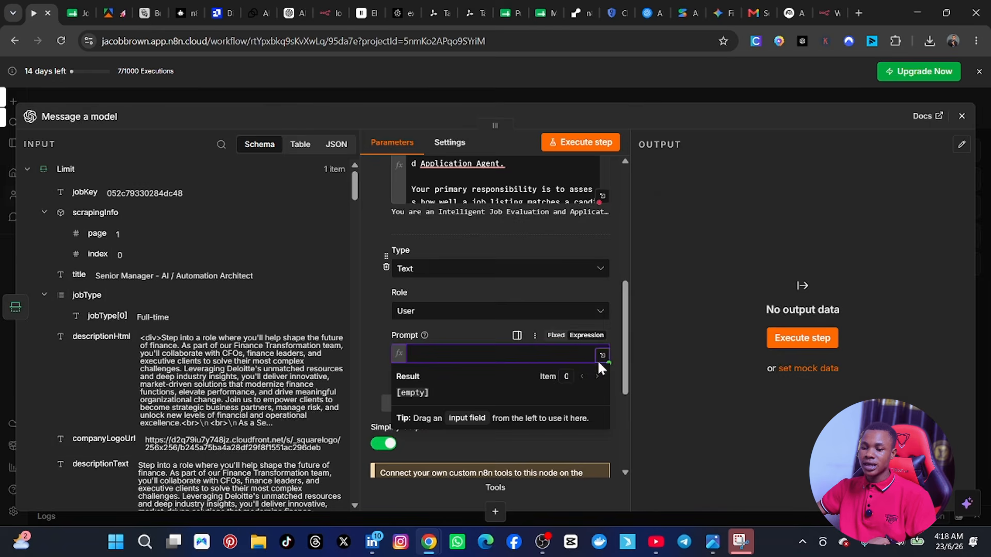
{"action": "left_click", "coordinate": [602, 357]}
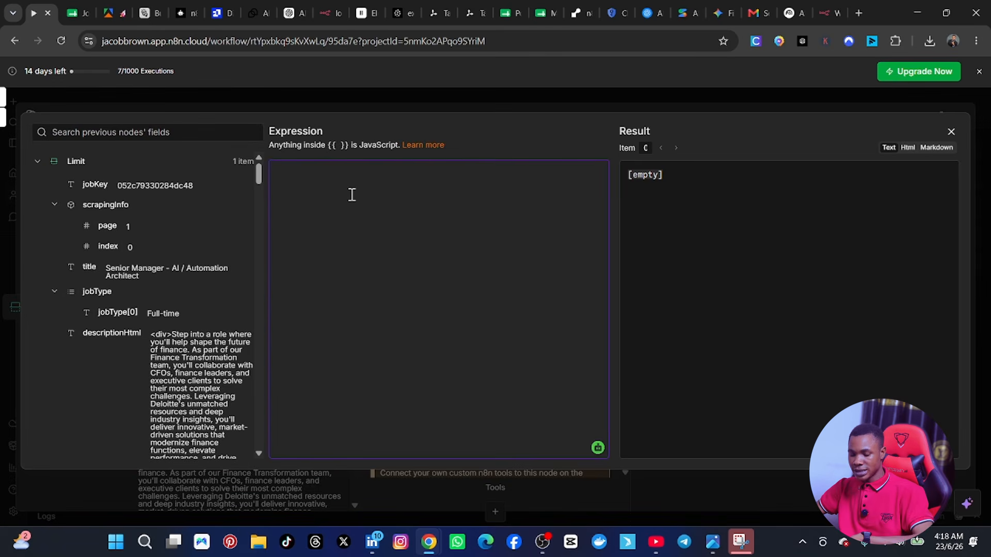
{"action": "key", "text": "ctrl+v"}
Step: Replace the {{job_title}} placeholder in the Job Title line with the title field from the Limit node
{"action": "scroll", "coordinate": [459, 353], "scroll_direction": "up", "scroll_amount": 20}
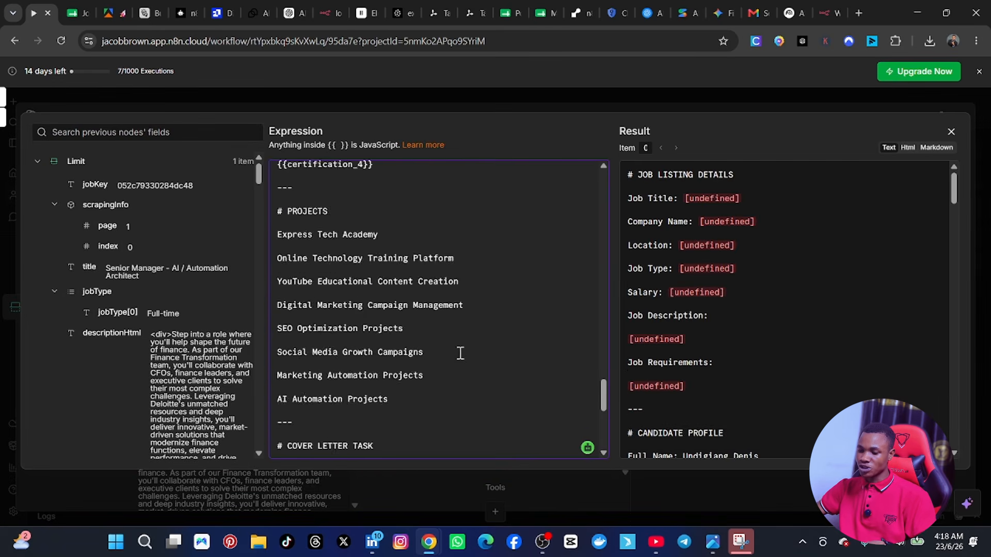
{"action": "scroll", "coordinate": [411, 290], "scroll_direction": "up", "scroll_amount": 15}
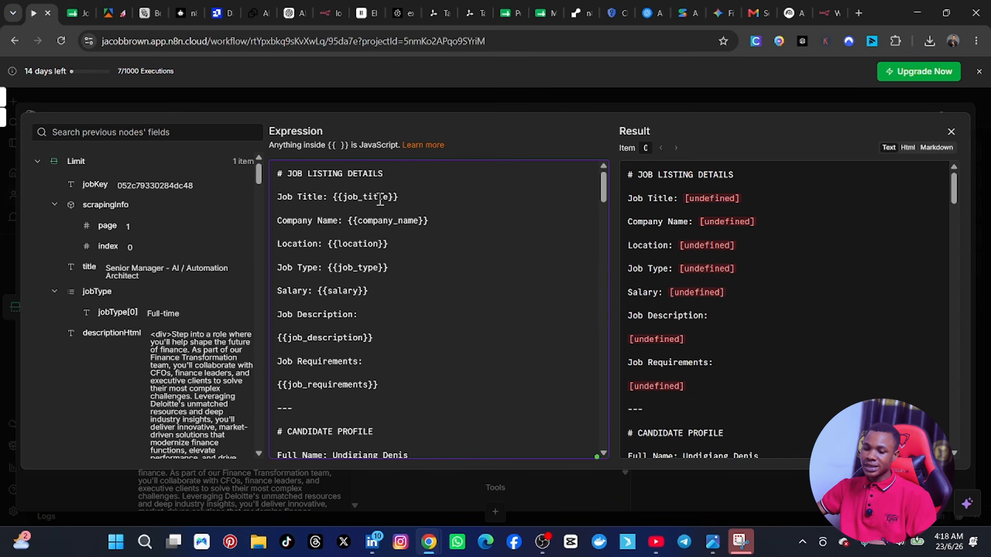
{"action": "left_click_drag", "start_coordinate": [421, 198], "coordinate": [335, 199]}
{"action": "key", "text": "BackSpace"}
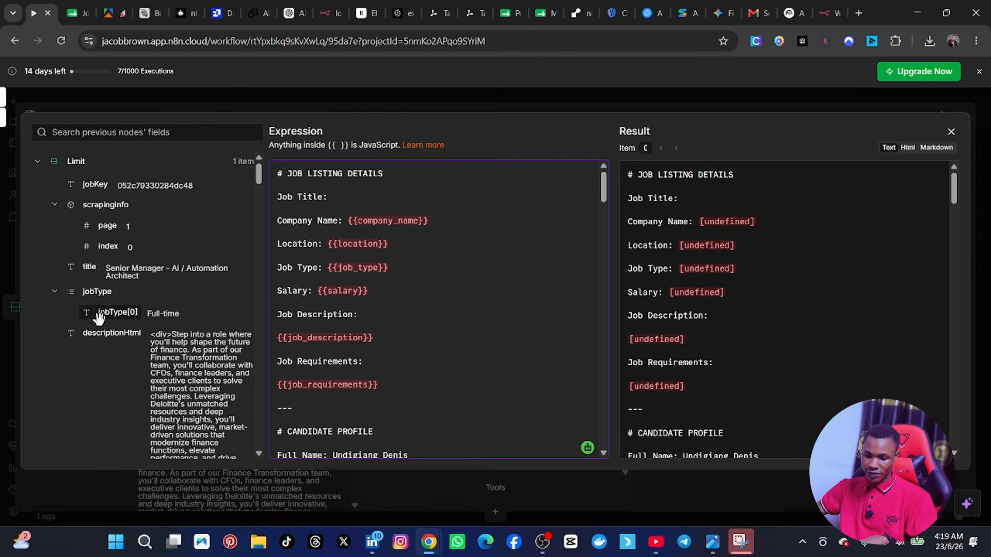
{"action": "scroll", "coordinate": [101, 330], "scroll_direction": "down", "scroll_amount": 5}
{"action": "scroll", "coordinate": [113, 342], "scroll_direction": "down", "scroll_amount": 5}
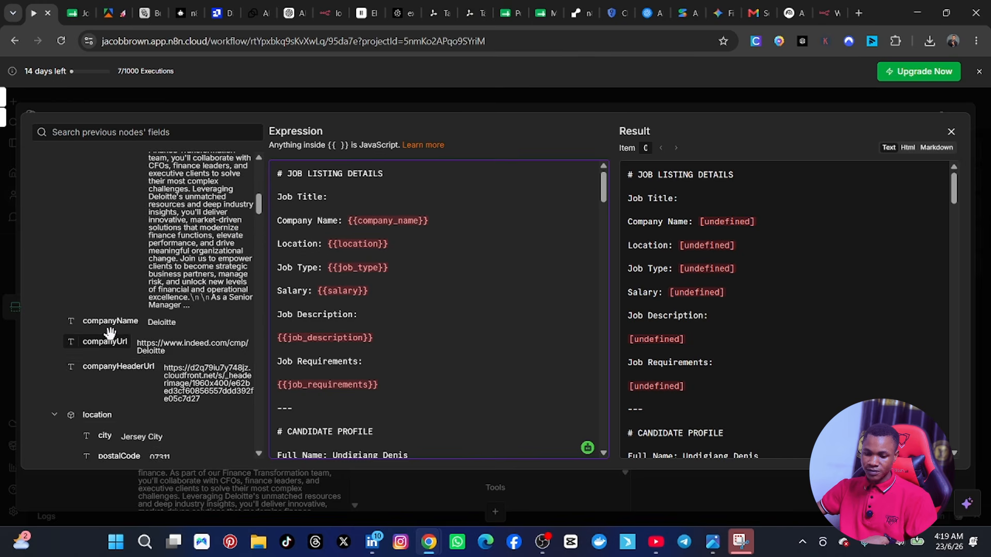
{"action": "scroll", "coordinate": [124, 371], "scroll_direction": "down", "scroll_amount": 3}
{"action": "scroll", "coordinate": [129, 392], "scroll_direction": "down", "scroll_amount": 4}
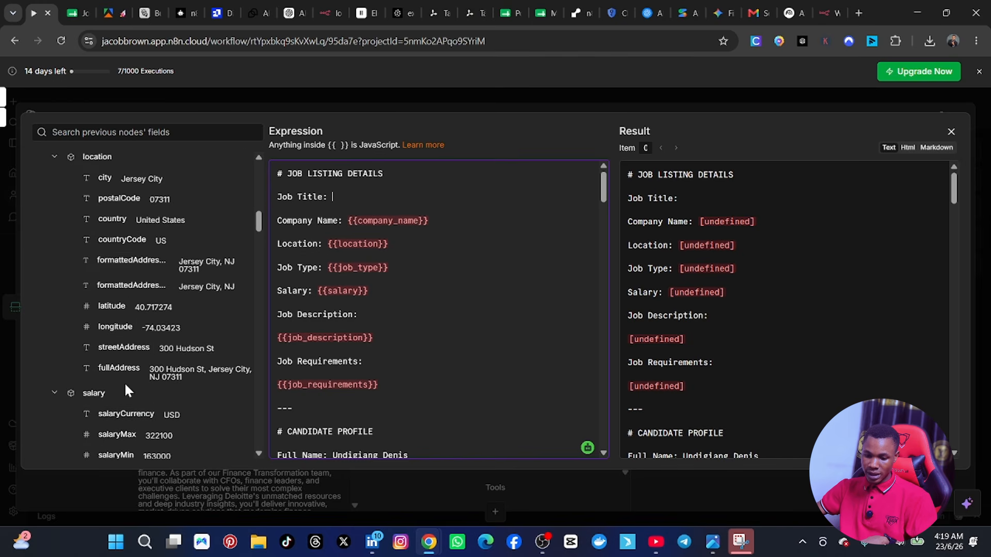
{"action": "scroll", "coordinate": [133, 370], "scroll_direction": "down", "scroll_amount": 1}
{"action": "scroll", "coordinate": [133, 371], "scroll_direction": "down", "scroll_amount": 5}
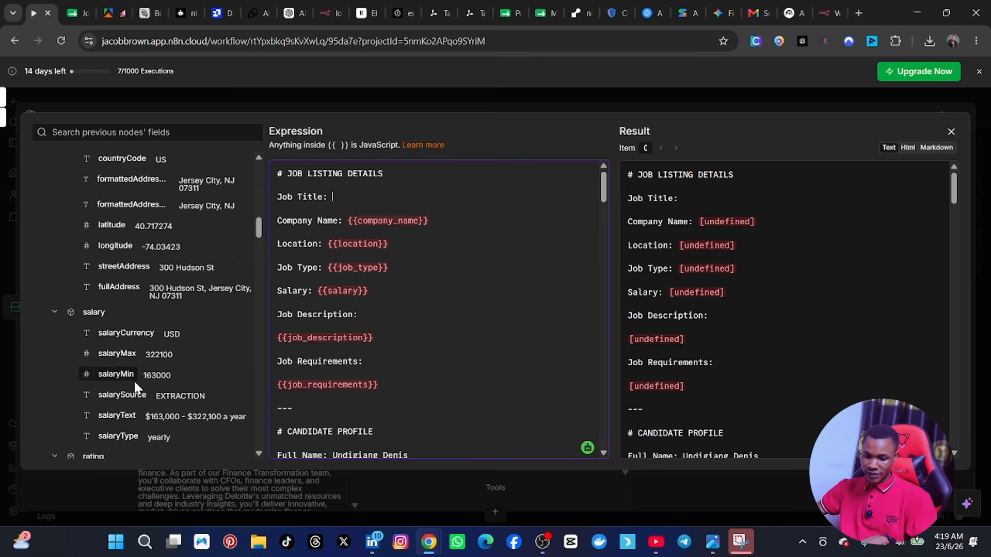
{"action": "scroll", "coordinate": [135, 369], "scroll_direction": "down", "scroll_amount": 2}
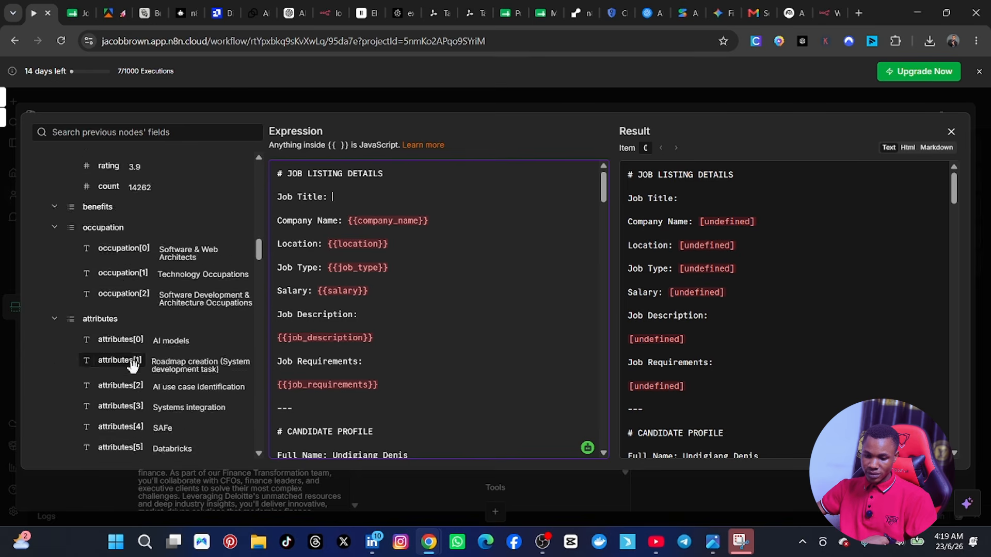
{"action": "scroll", "coordinate": [112, 273], "scroll_direction": "up", "scroll_amount": 15}
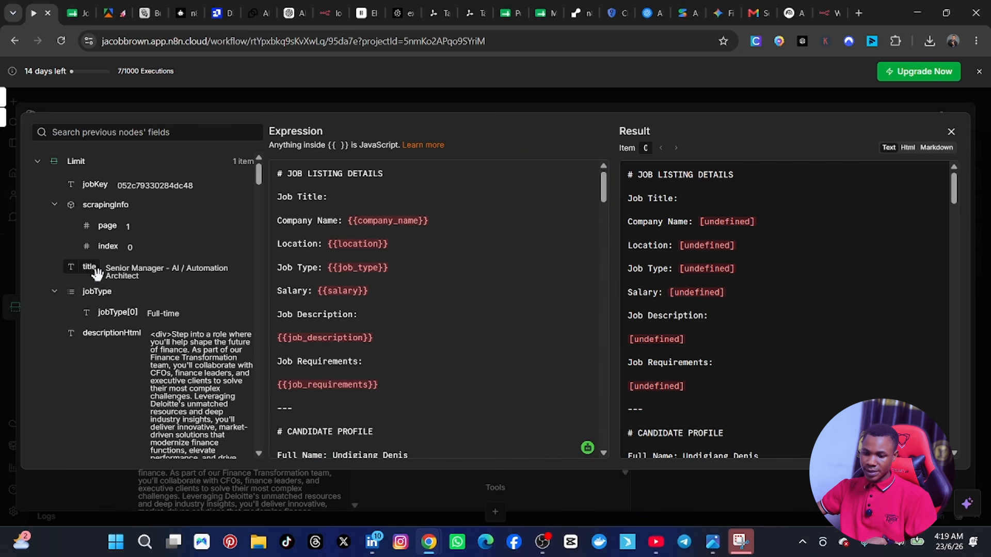
{"action": "left_click_drag", "start_coordinate": [90, 266], "coordinate": [364, 199]}
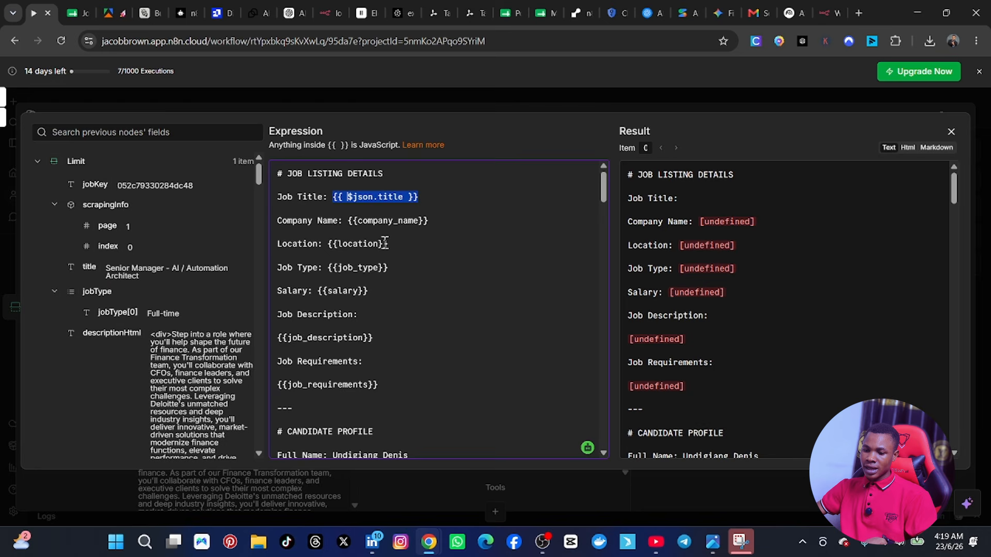
Step: Replace the {{company_name}} placeholder in the Company Name line with the Limit node's companyName field
{"action": "left_click", "coordinate": [456, 219]}
{"action": "left_click_drag", "start_coordinate": [457, 219], "coordinate": [351, 226]}
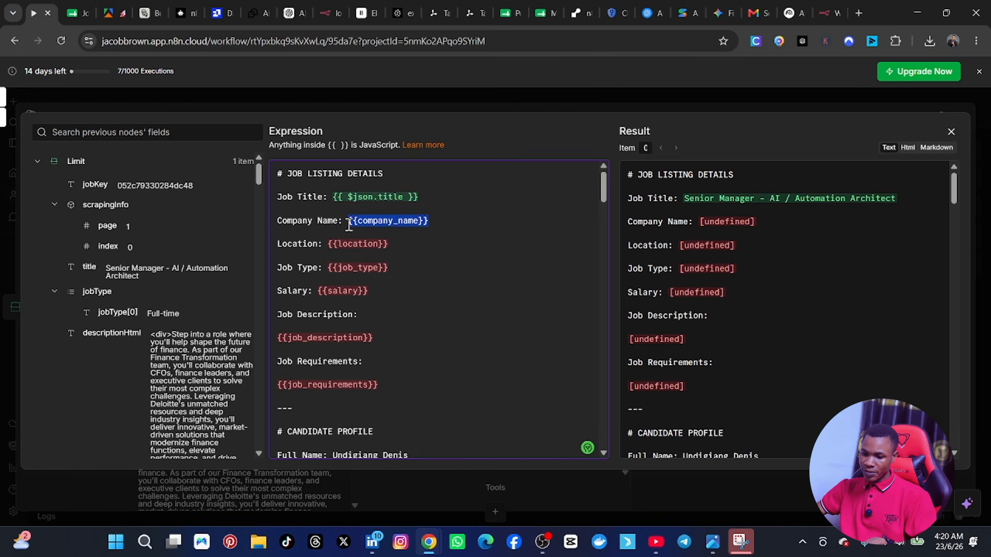
{"action": "key", "text": "BackSpace"}
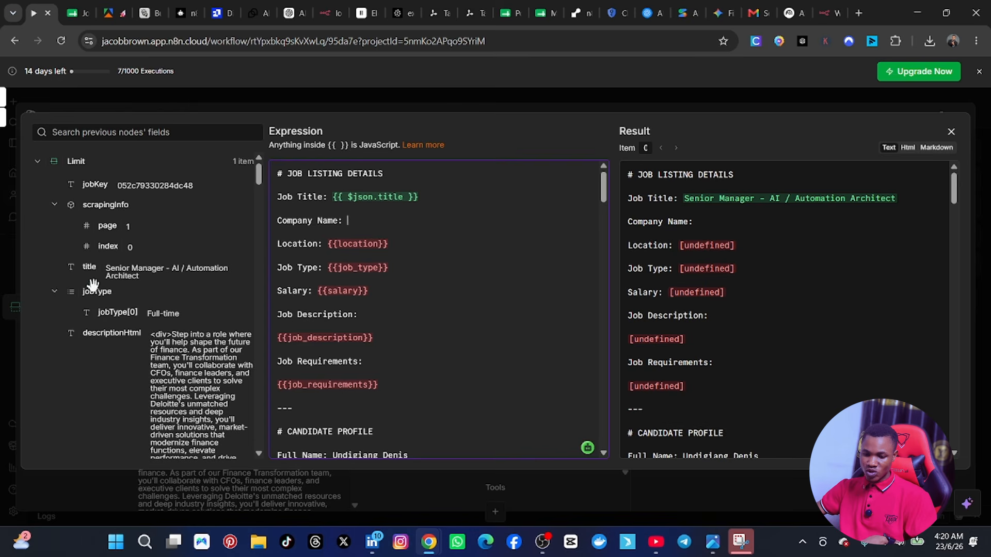
{"action": "scroll", "coordinate": [97, 323], "scroll_direction": "down", "scroll_amount": 1}
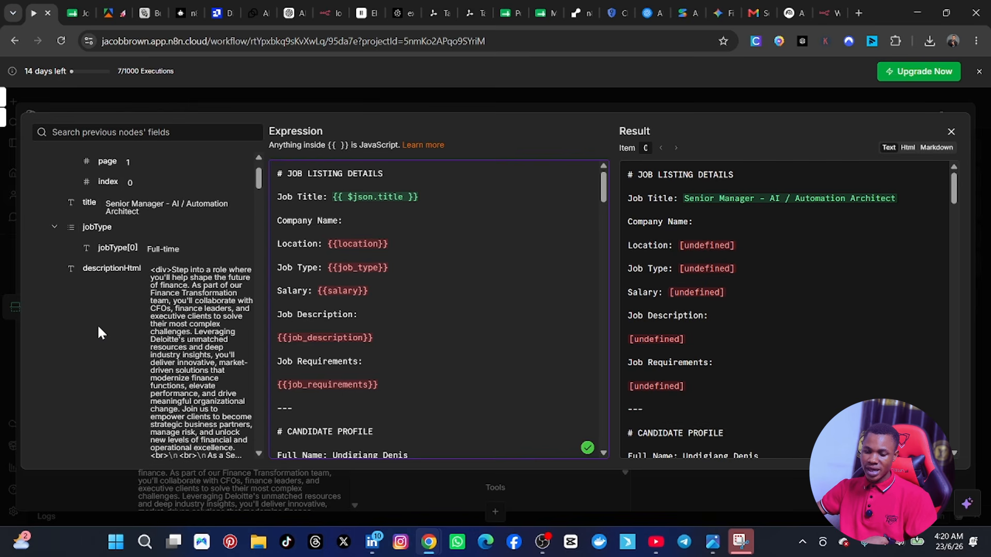
{"action": "scroll", "coordinate": [98, 325], "scroll_direction": "up", "scroll_amount": 1}
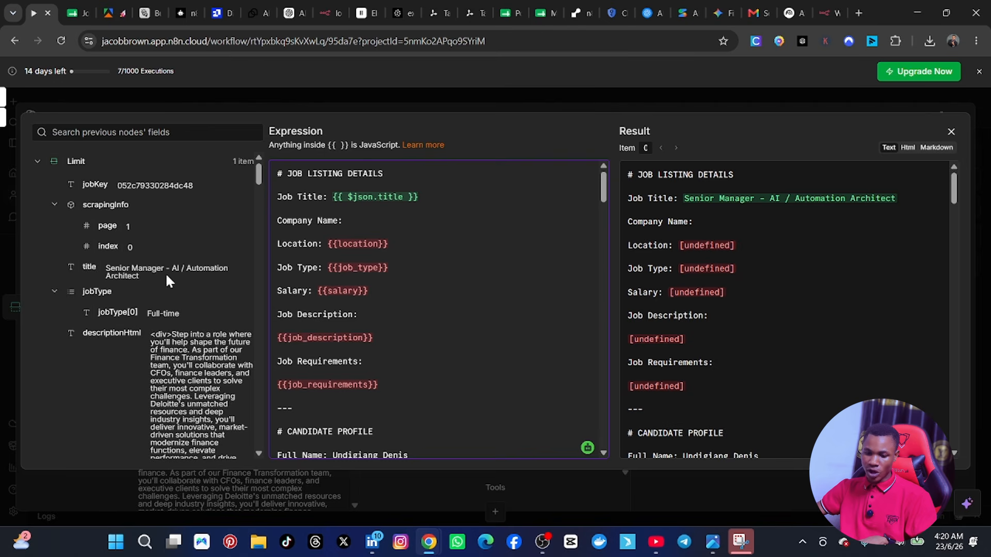
{"action": "scroll", "coordinate": [122, 319], "scroll_direction": "down", "scroll_amount": 10}
{"action": "scroll", "coordinate": [122, 319], "scroll_direction": "down", "scroll_amount": 5}
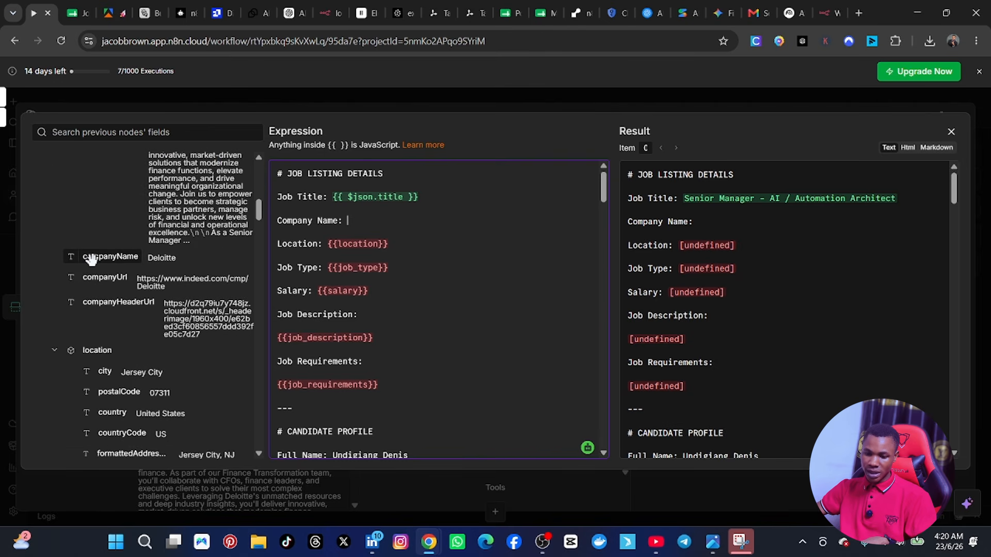
{"action": "left_click_drag", "start_coordinate": [90, 259], "coordinate": [330, 248]}
Step: Replace the {{location}} placeholder in the Location line with the city field of the Limit node's location data
{"action": "left_click", "coordinate": [398, 248]}
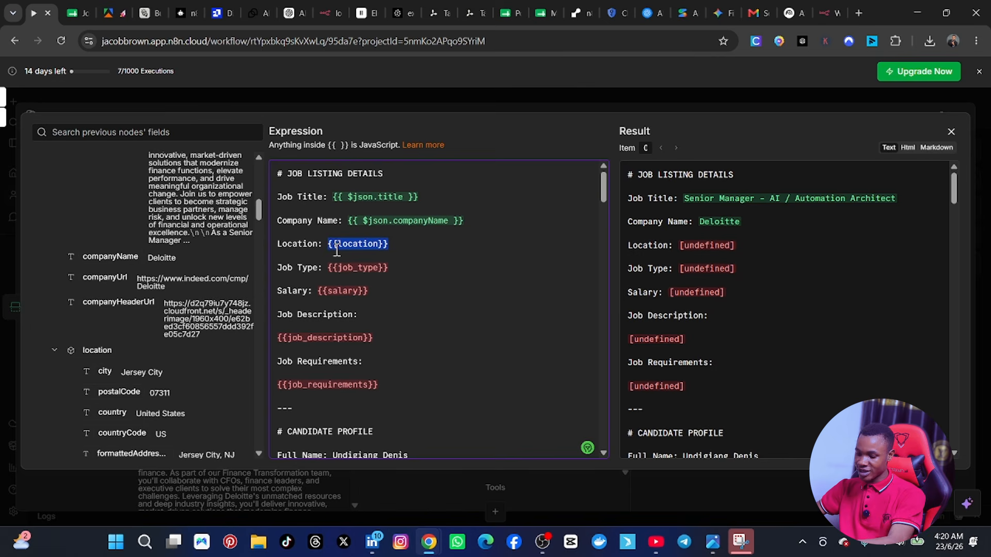
{"action": "key", "text": "BackSpace"}
{"action": "scroll", "coordinate": [119, 312], "scroll_direction": "down", "scroll_amount": 2}
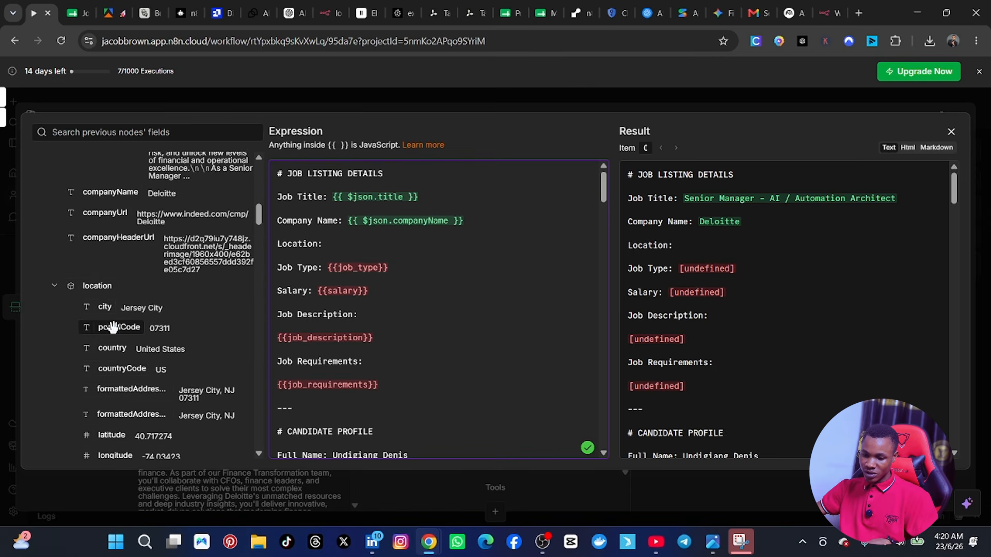
{"action": "left_click_drag", "start_coordinate": [103, 308], "coordinate": [345, 261]}
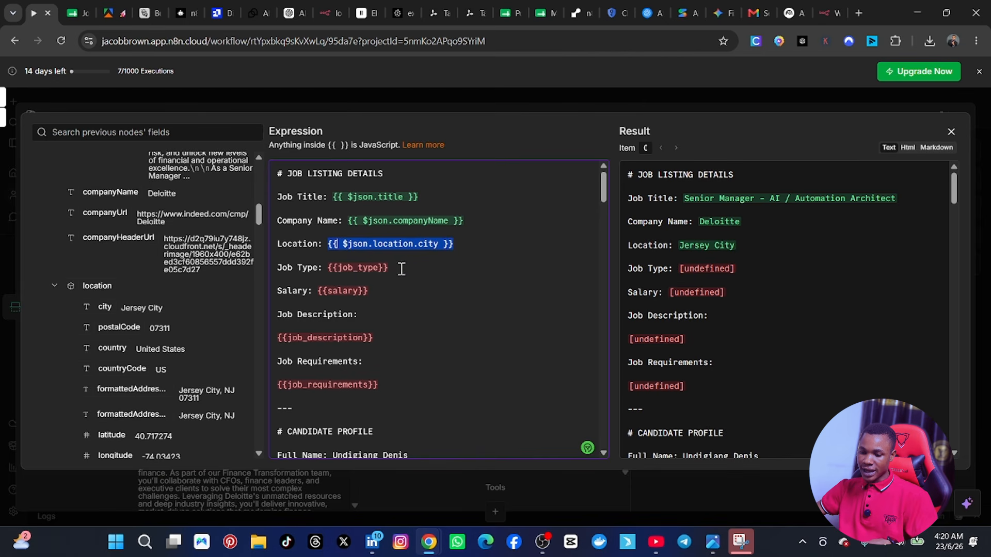
Step: Replace the {{job_type}} placeholder in the Job Type line with the Limit node's isRemote field
{"action": "left_click_drag", "start_coordinate": [392, 268], "coordinate": [329, 268]}
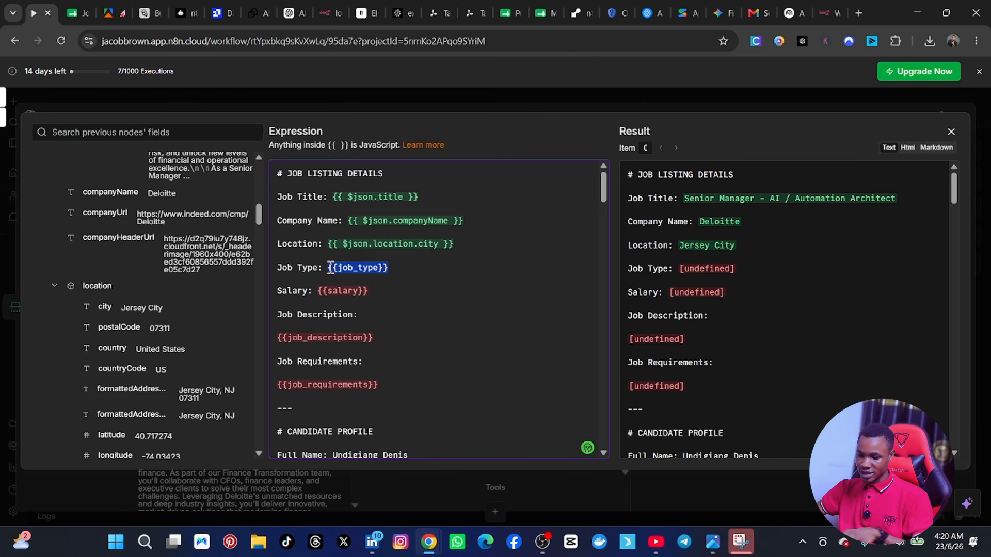
{"action": "key", "text": "BackSpace"}
{"action": "scroll", "coordinate": [142, 301], "scroll_direction": "down", "scroll_amount": 3}
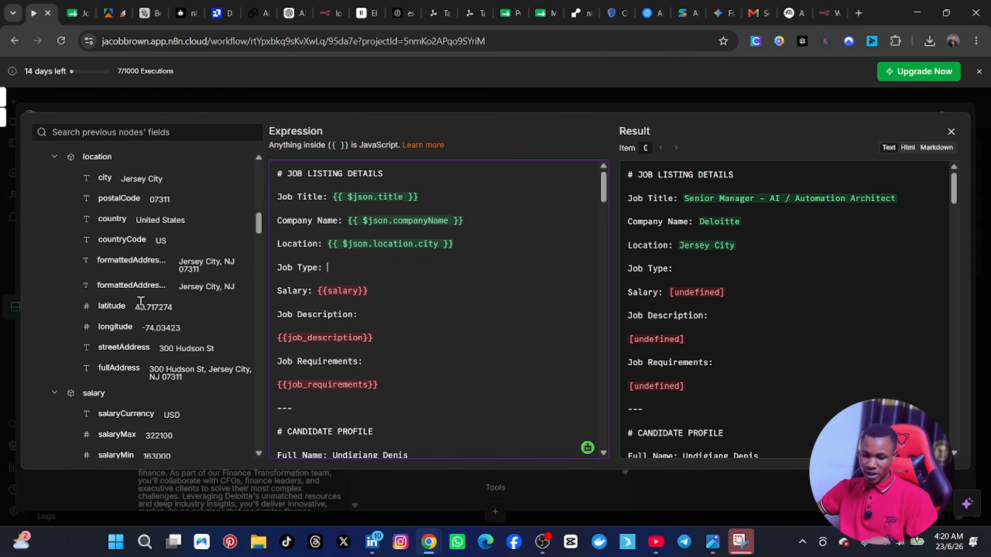
{"action": "scroll", "coordinate": [141, 301], "scroll_direction": "down", "scroll_amount": 5}
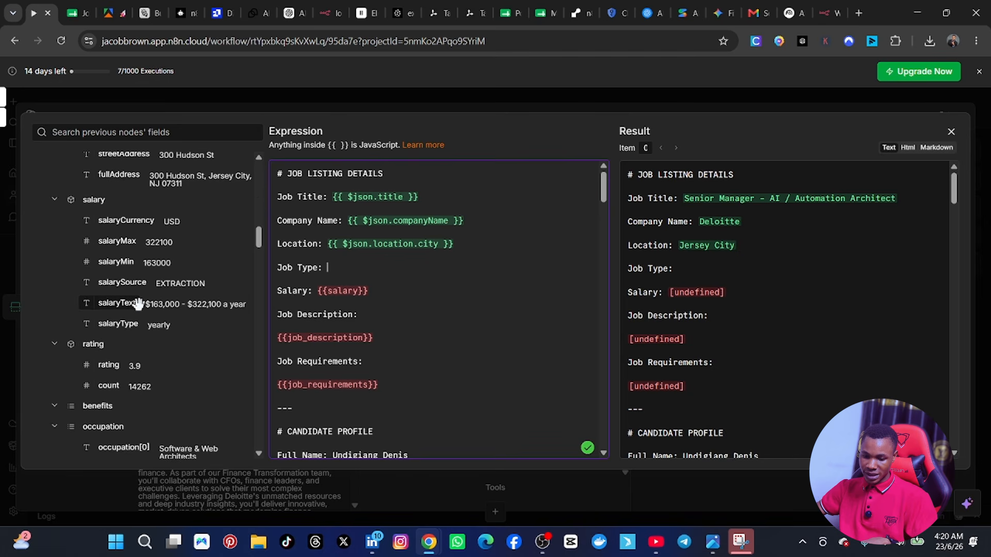
{"action": "scroll", "coordinate": [138, 304], "scroll_direction": "down", "scroll_amount": 5}
{"action": "scroll", "coordinate": [162, 325], "scroll_direction": "up", "scroll_amount": 4}
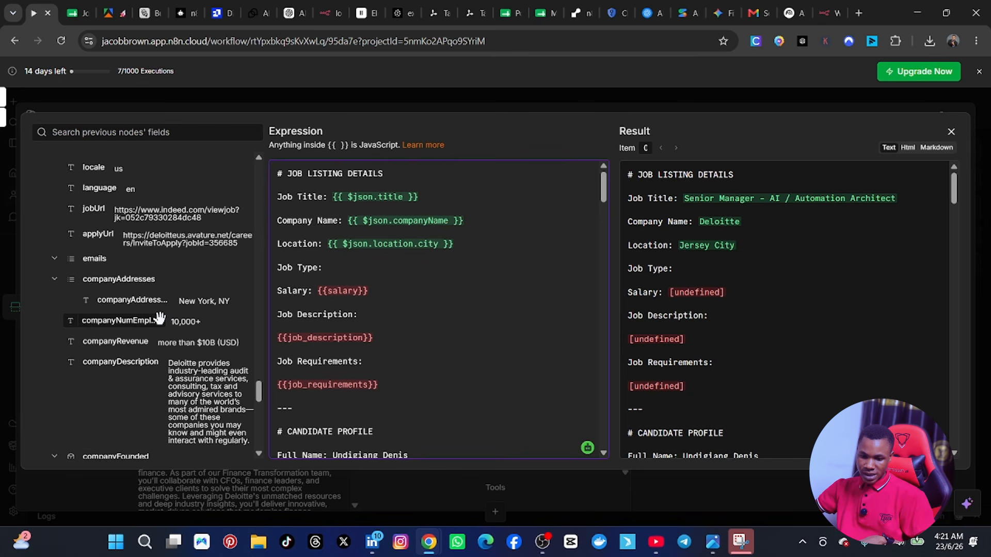
{"action": "scroll", "coordinate": [153, 326], "scroll_direction": "up", "scroll_amount": 2}
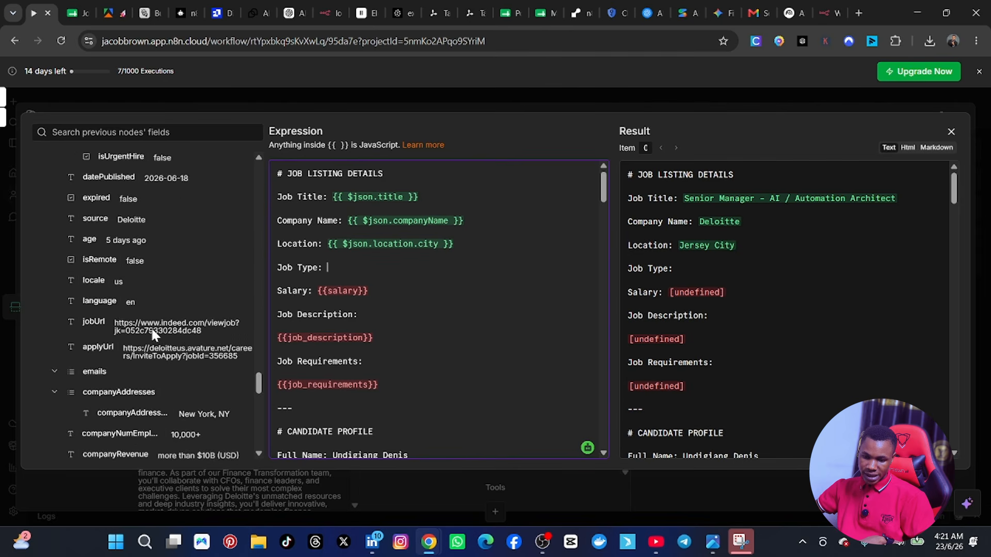
{"action": "left_click_drag", "start_coordinate": [85, 278], "coordinate": [319, 292]}
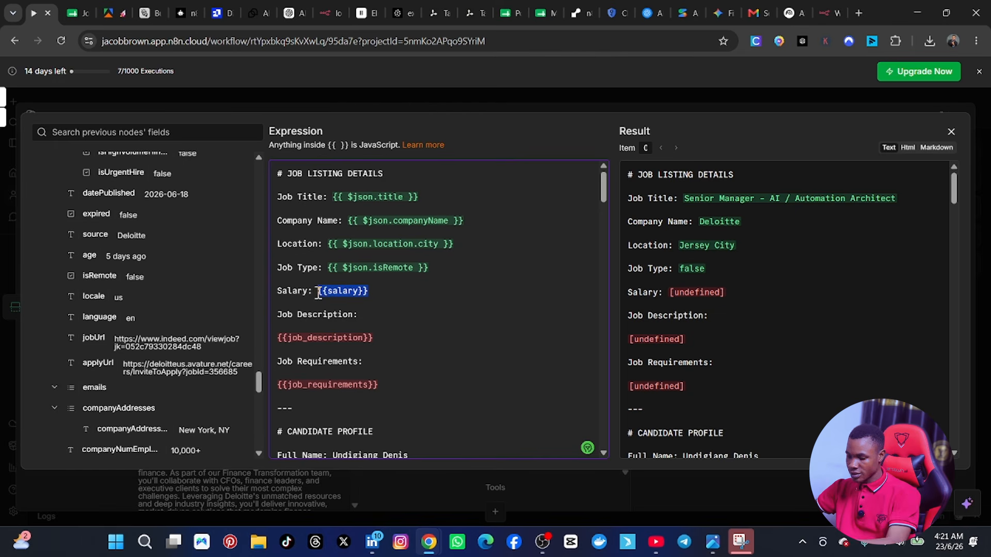
Step: Replace the {{salary}} placeholder in the Salary line with the salaryText field from the Limit node's salary data
{"action": "key", "text": "BackSpace"}
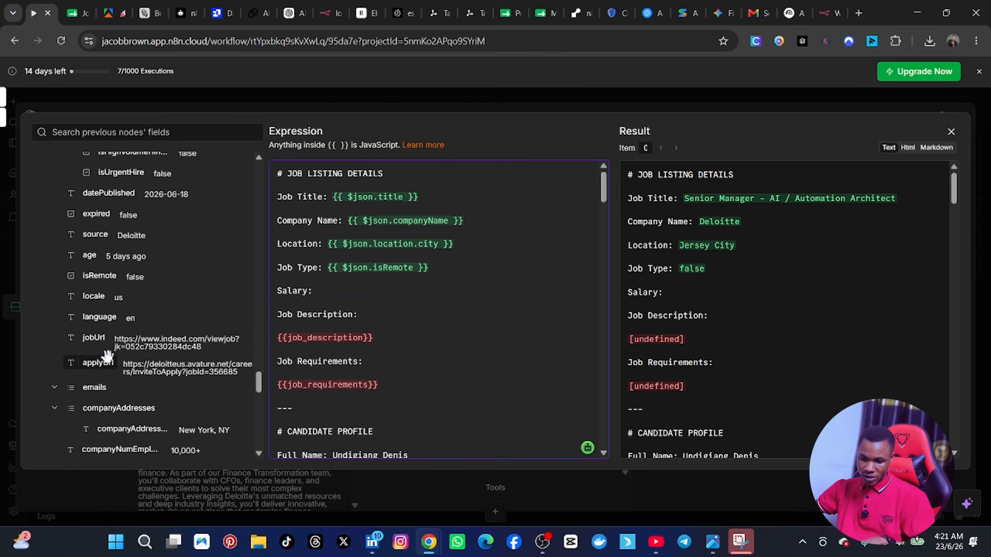
{"action": "scroll", "coordinate": [99, 387], "scroll_direction": "down", "scroll_amount": 10}
{"action": "scroll", "coordinate": [138, 354], "scroll_direction": "up", "scroll_amount": 5}
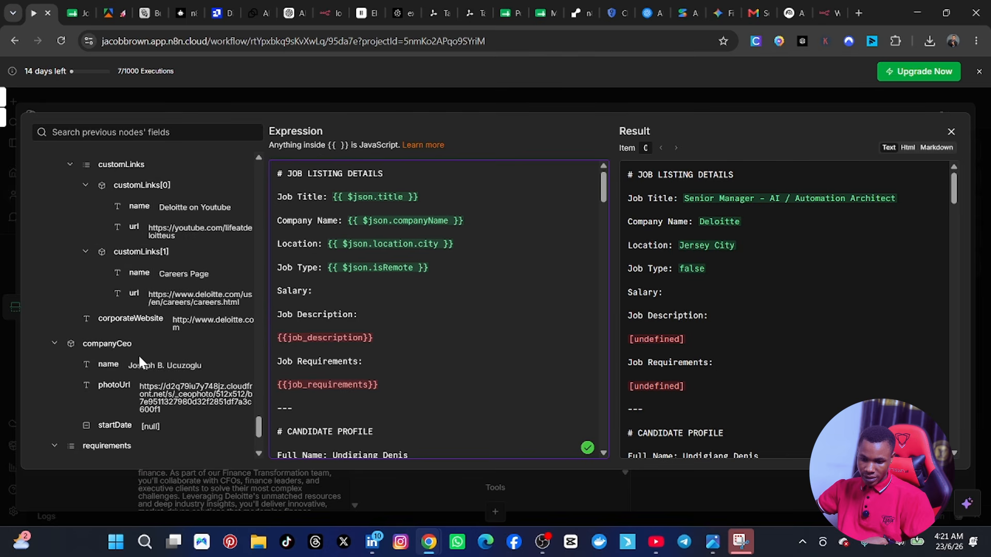
{"action": "scroll", "coordinate": [124, 349], "scroll_direction": "up", "scroll_amount": 5}
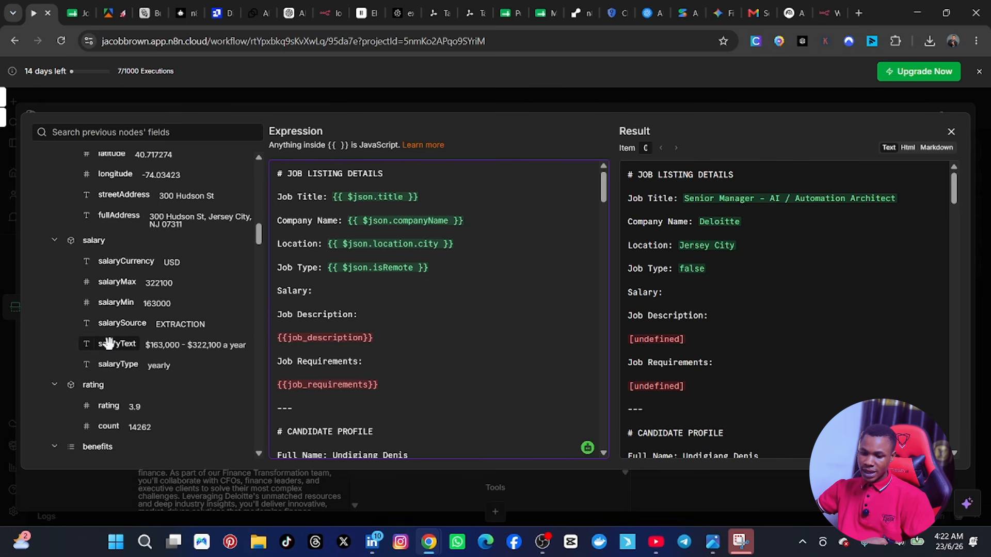
{"action": "left_click_drag", "start_coordinate": [109, 343], "coordinate": [318, 291]}
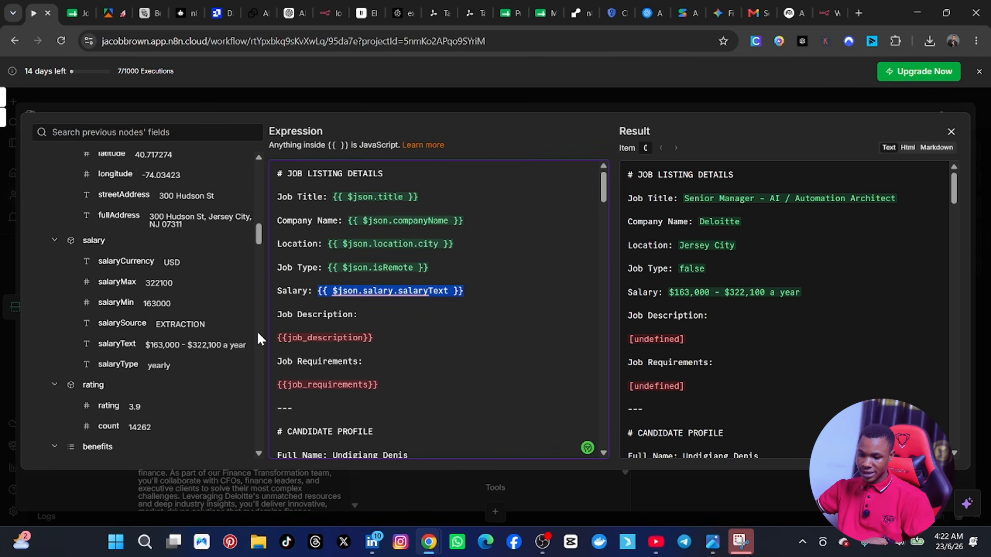
Step: Remove the {{job_description}} placeholder and insert the Limit node's descriptionText field directly after the Job Description label
{"action": "left_click_drag", "start_coordinate": [382, 336], "coordinate": [281, 336]}
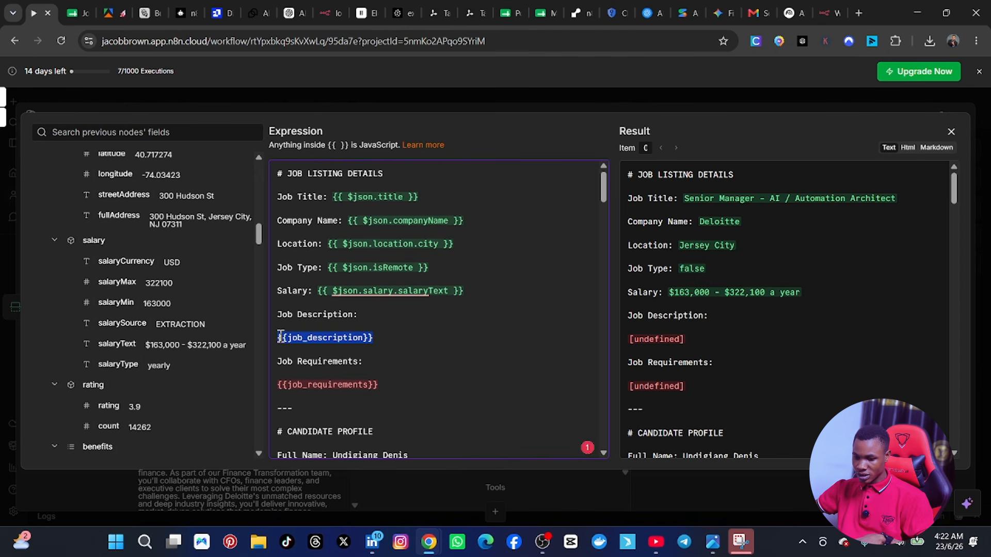
{"action": "key", "text": "BackSpace"}
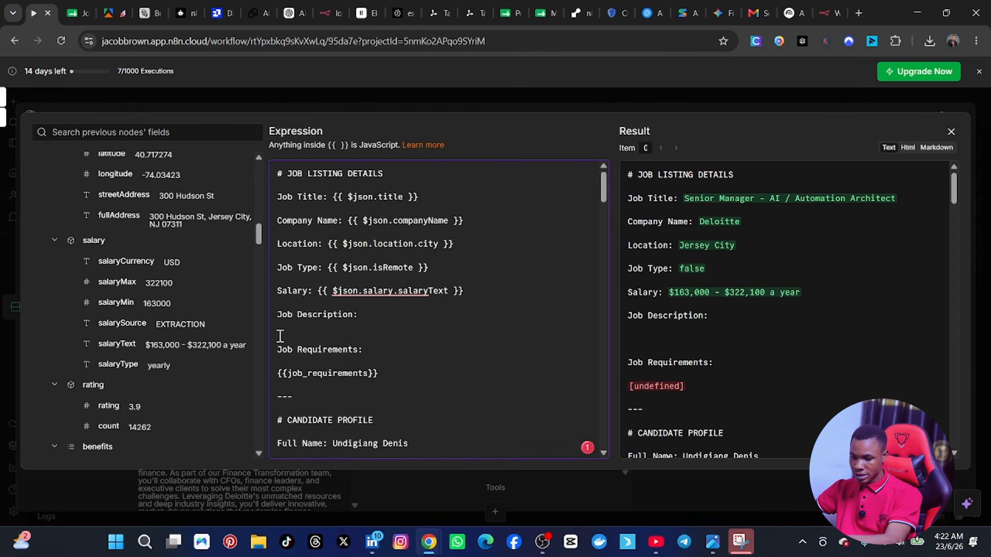
{"action": "key", "text": "BackSpace"}
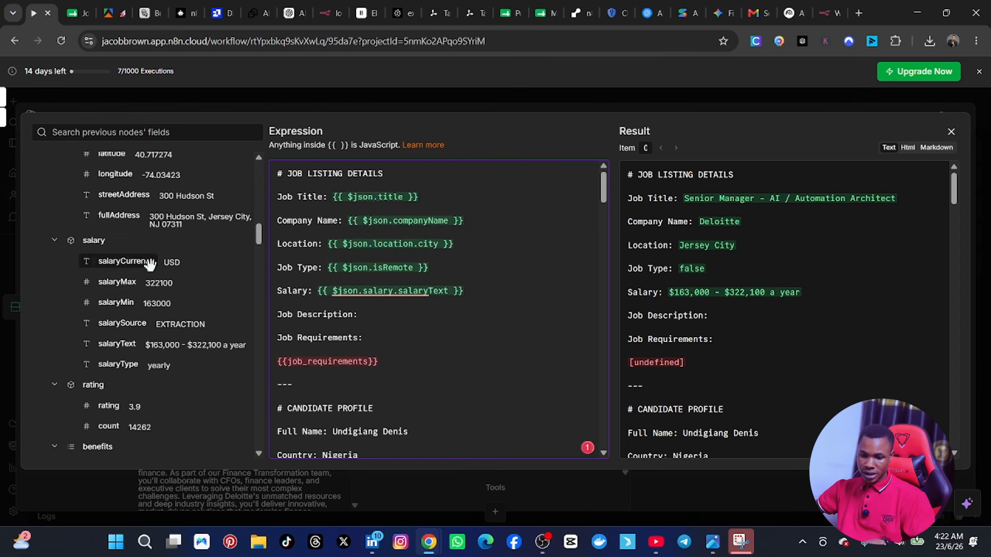
{"action": "scroll", "coordinate": [151, 265], "scroll_direction": "up", "scroll_amount": 5}
{"action": "scroll", "coordinate": [153, 267], "scroll_direction": "up", "scroll_amount": 10}
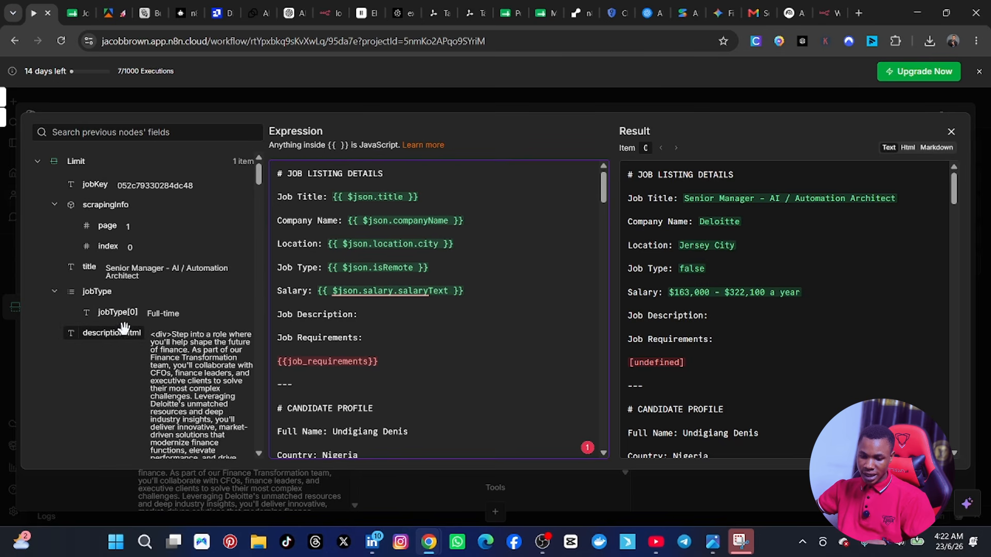
{"action": "scroll", "coordinate": [140, 345], "scroll_direction": "down", "scroll_amount": 1}
{"action": "scroll", "coordinate": [140, 348], "scroll_direction": "down", "scroll_amount": 4}
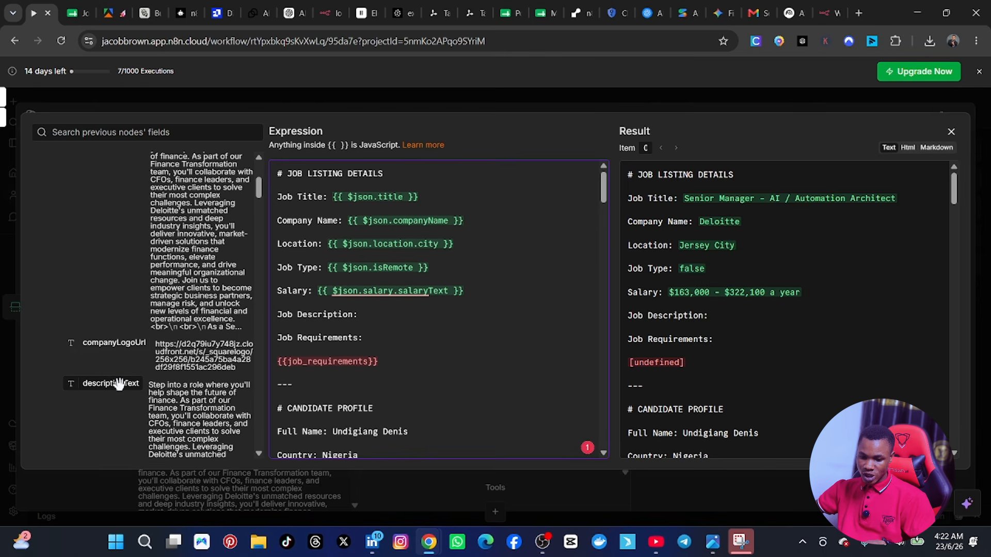
{"action": "left_click_drag", "start_coordinate": [110, 384], "coordinate": [381, 315]}
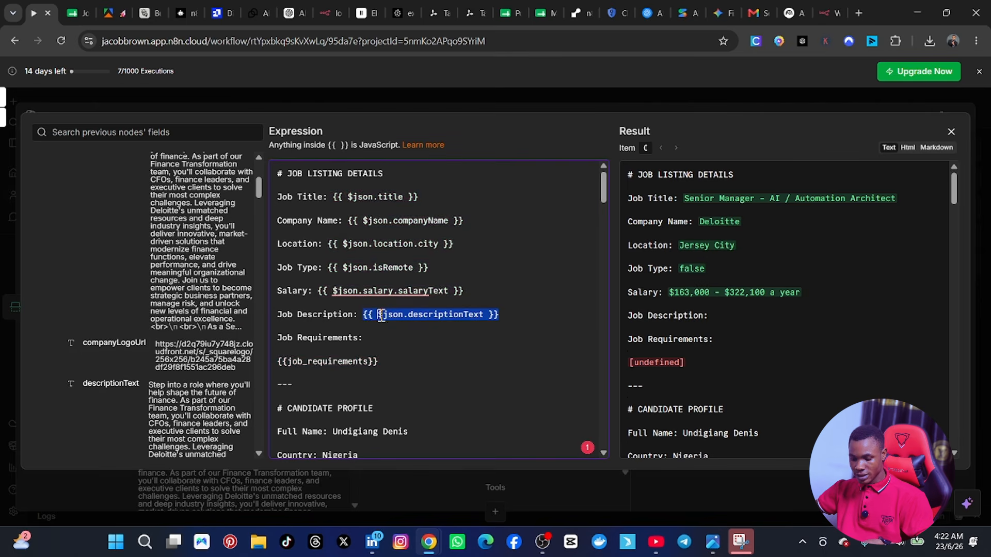
Step: Delete the Job Requirements heading, its {{job_requirements}} placeholder and the separator line above the Candidate Profile section
{"action": "left_click", "coordinate": [414, 372]}
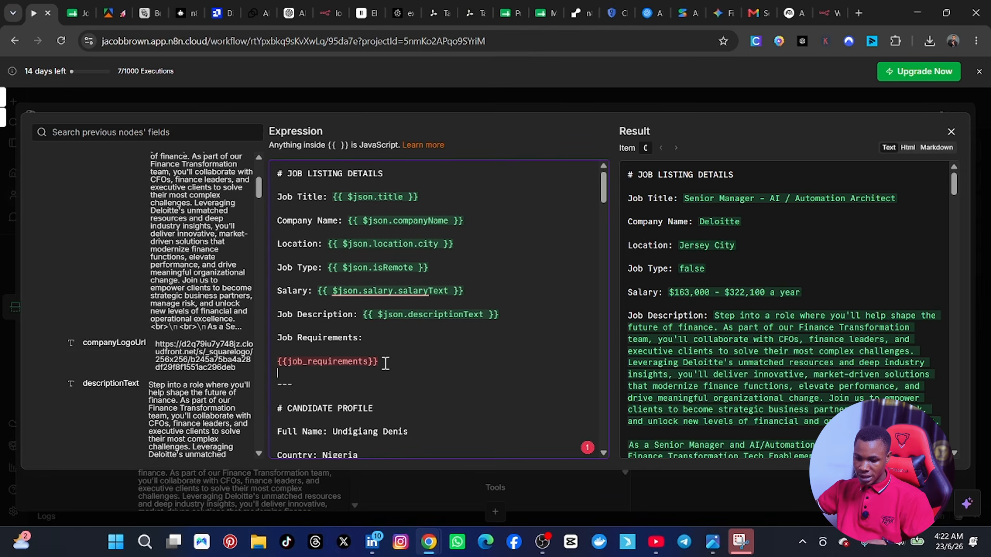
{"action": "scroll", "coordinate": [397, 365], "scroll_direction": "down", "scroll_amount": 3}
{"action": "scroll", "coordinate": [387, 364], "scroll_direction": "up", "scroll_amount": 2}
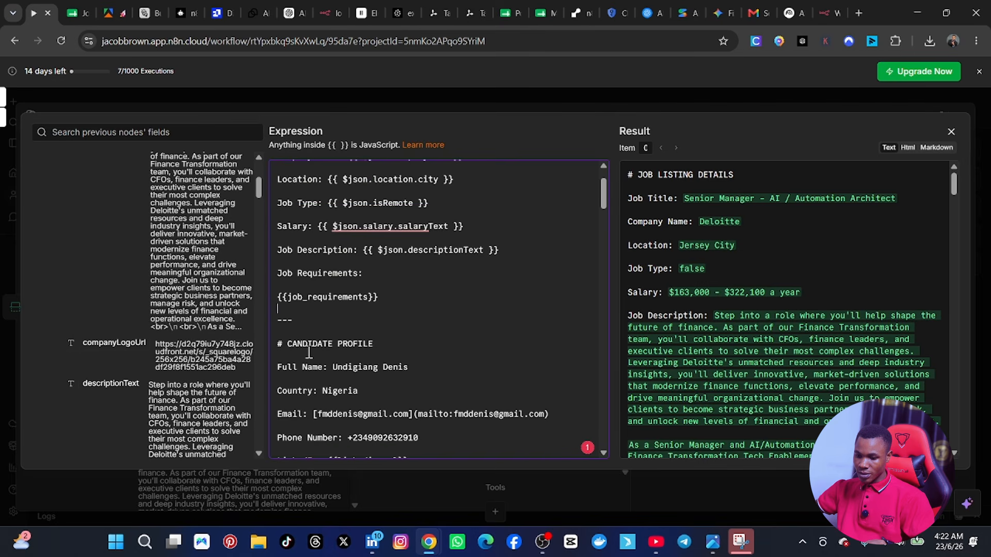
{"action": "left_click_drag", "start_coordinate": [293, 320], "coordinate": [272, 297]}
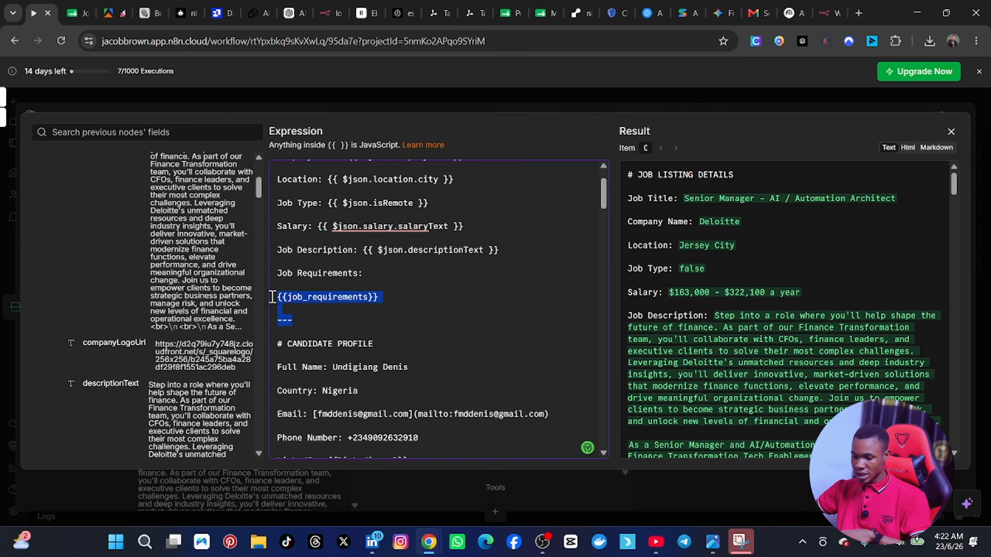
{"action": "key", "text": "BackSpace"}
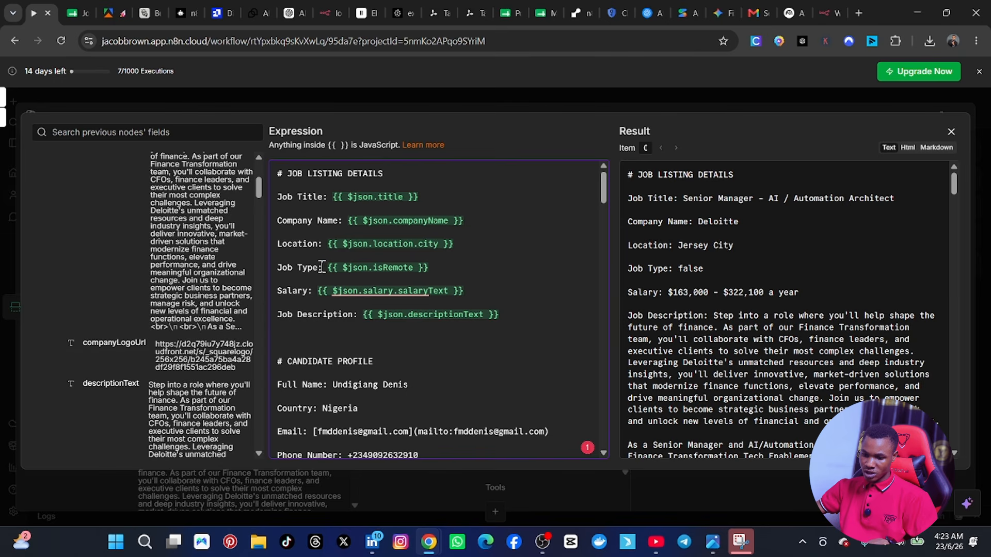
Step: Change the Job Type label in front of the isRemote expression to "Remote"
{"action": "left_click_drag", "start_coordinate": [321, 266], "coordinate": [274, 267]}
{"action": "type", "text": "rEMOT"}
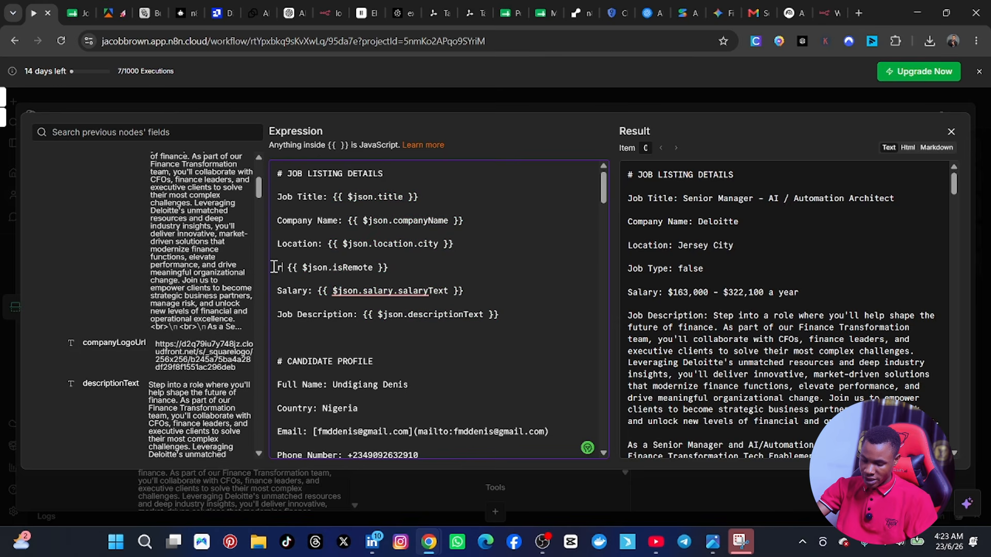
{"action": "type", "text": "E"}
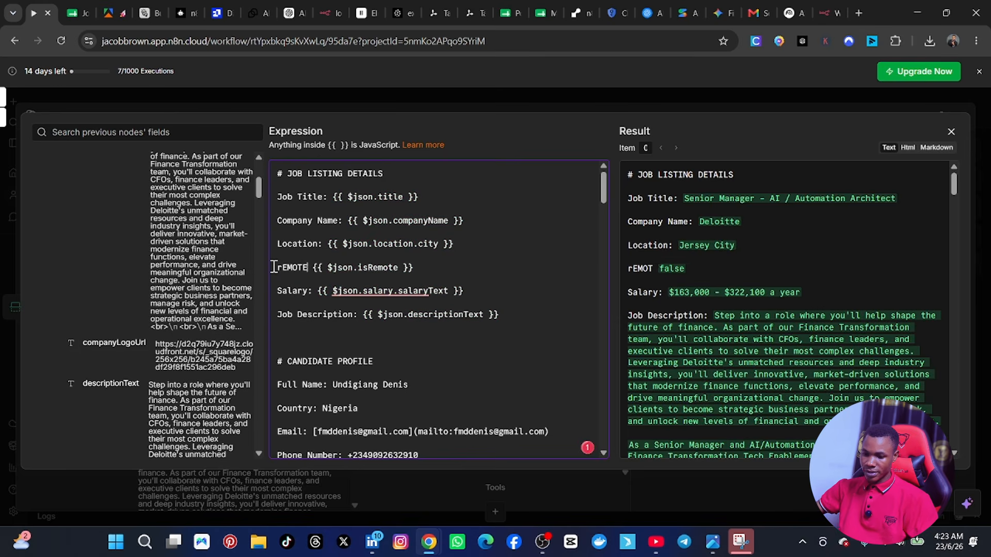
{"action": "key", "text": "BackSpace"}
{"action": "key", "text": "BackSpace"}
{"action": "key", "text": "BackSpace"}
{"action": "key", "text": "BackSpace"}
{"action": "key", "text": "BackSpace"}
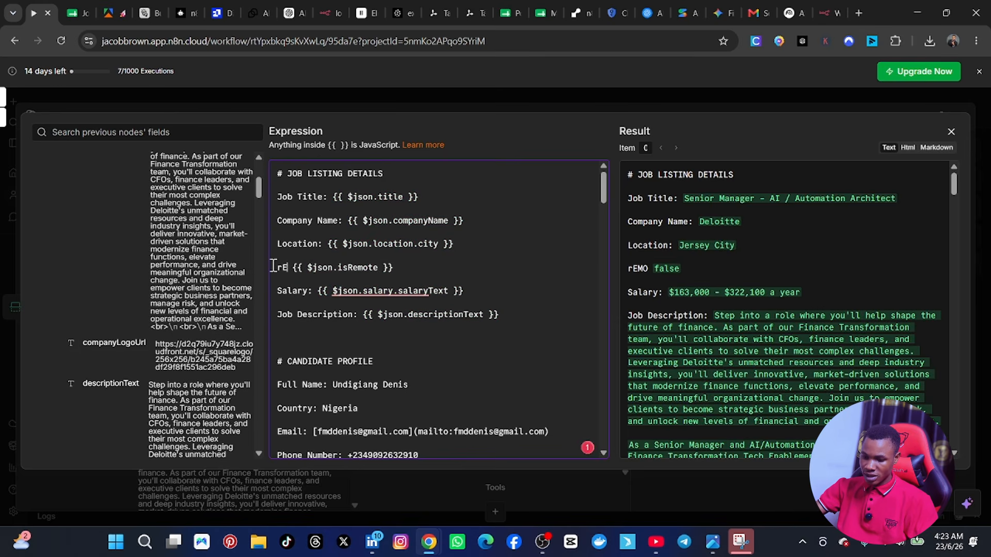
{"action": "key", "text": "BackSpace"}
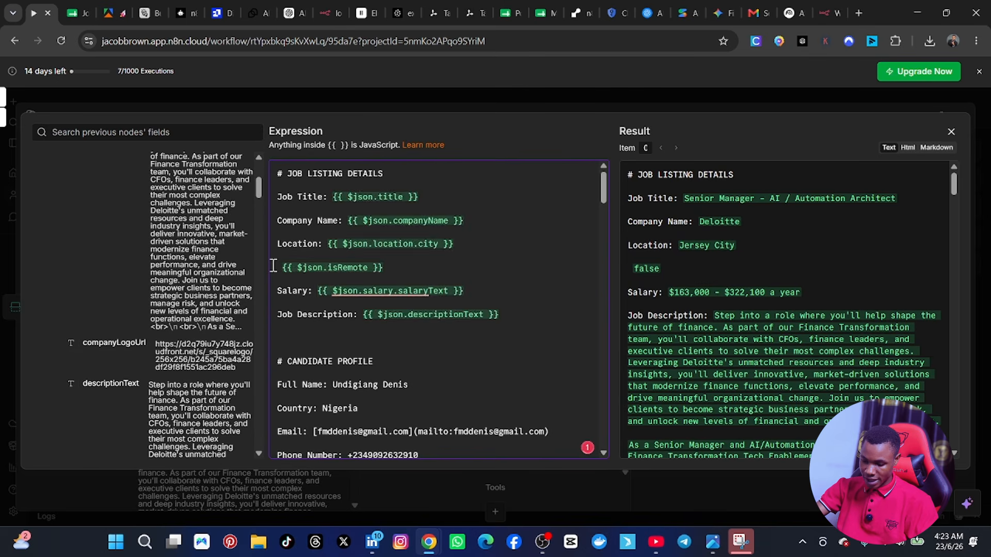
{"action": "type", "text": "Remote "}
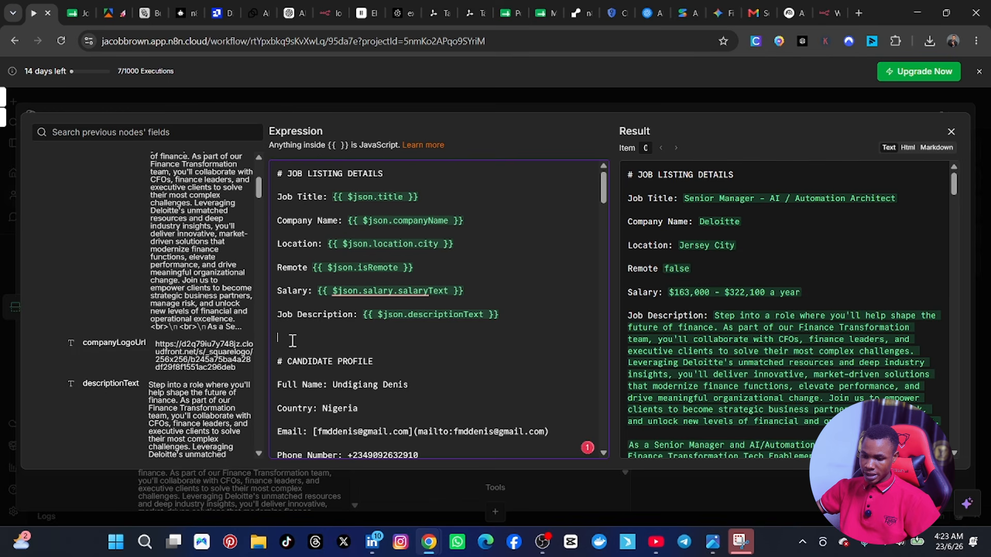
{"action": "type", "text": "here is the"}
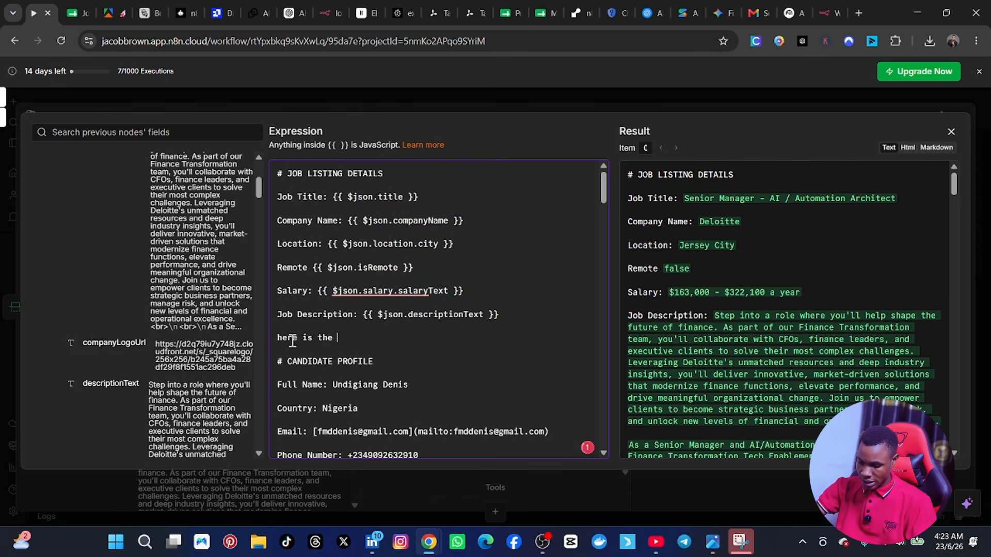
{"action": "type", "text": " candid"}
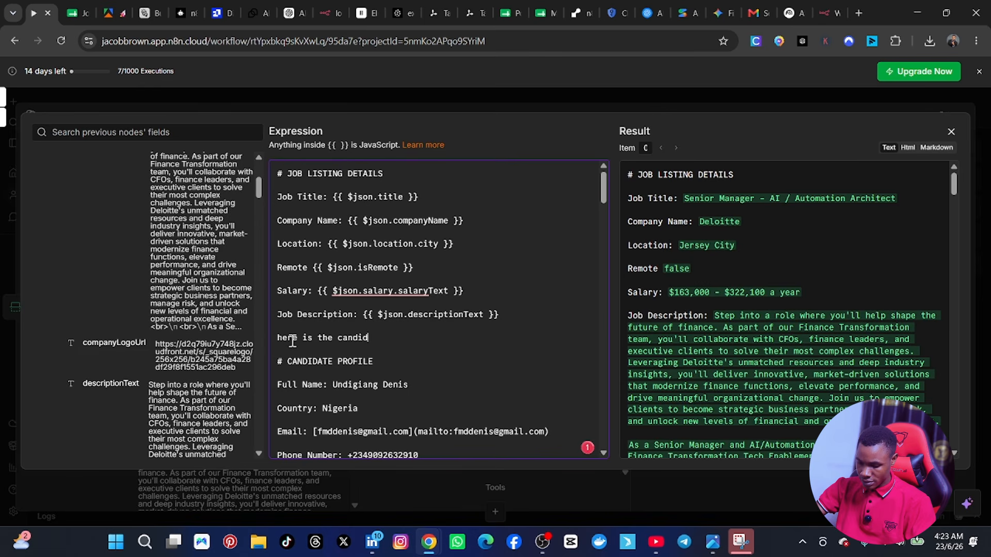
{"action": "type", "text": "ate informat"}
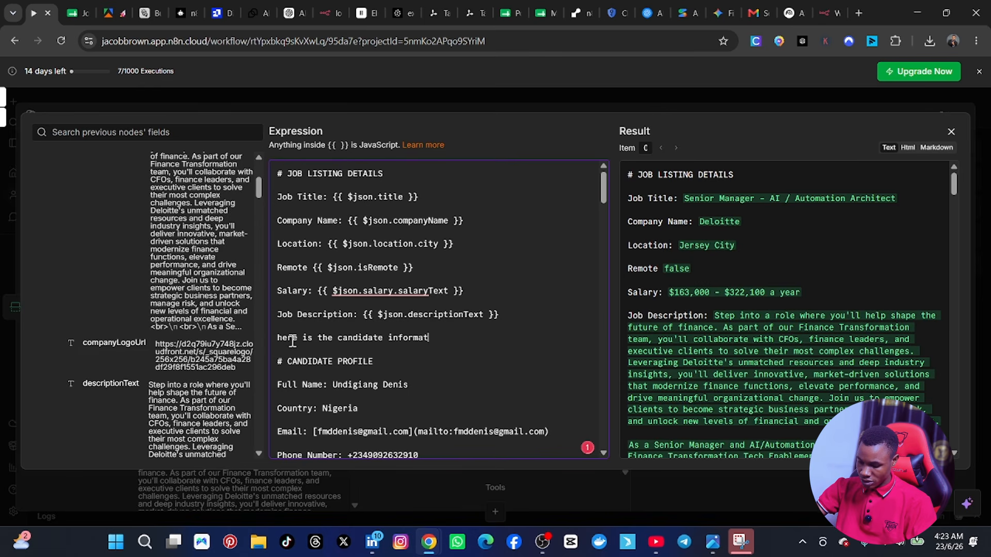
{"action": "type", "text": "ion and c"}
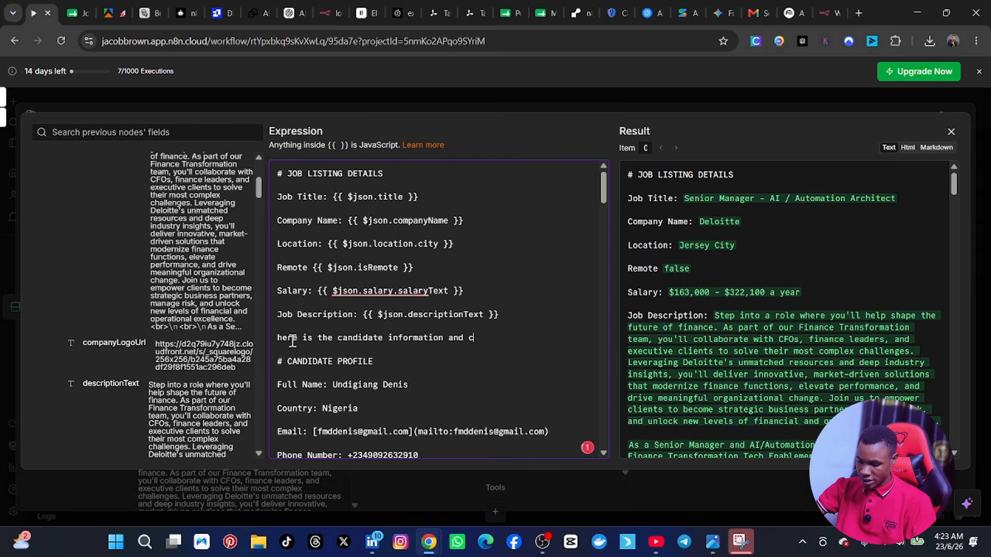
{"action": "type", "text": "v sample"}
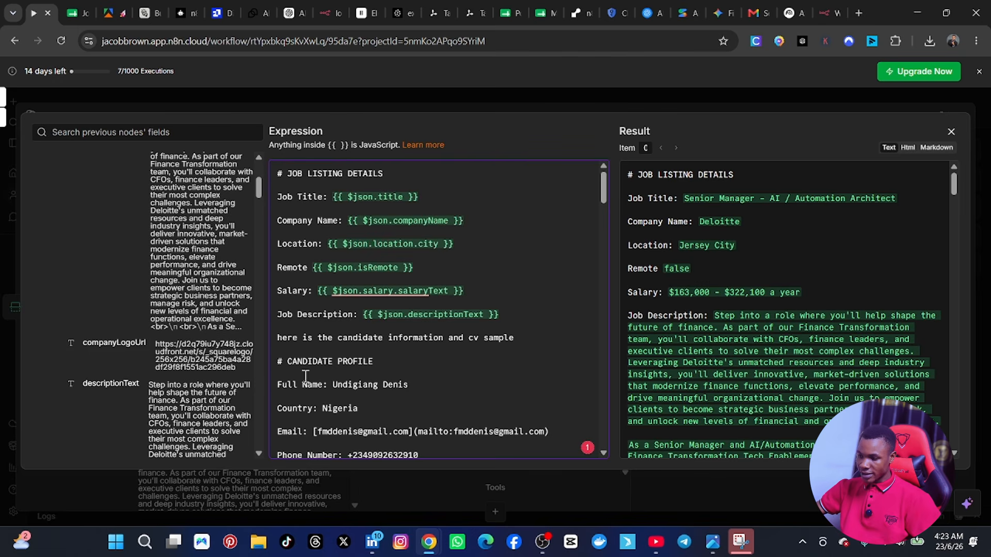
Step: Delete the GitHub line with its {{github_url}} placeholder from the Candidate Profile section
{"action": "scroll", "coordinate": [362, 385], "scroll_direction": "down", "scroll_amount": 1}
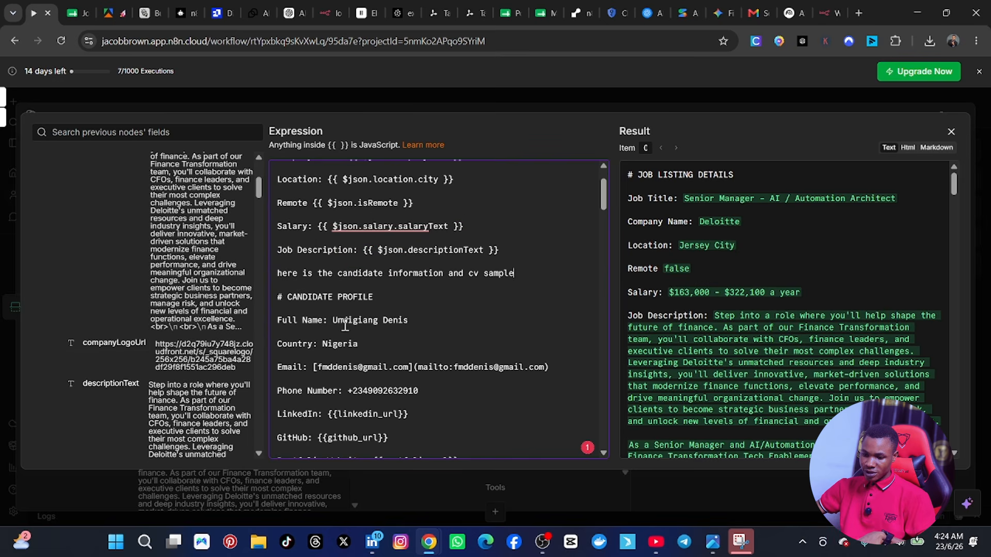
{"action": "scroll", "coordinate": [367, 344], "scroll_direction": "down", "scroll_amount": 1}
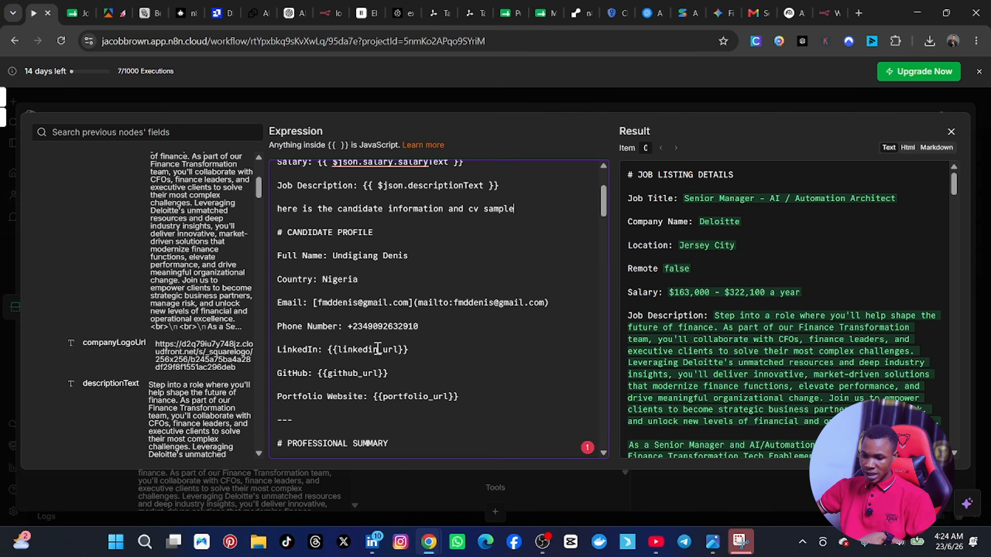
{"action": "scroll", "coordinate": [370, 349], "scroll_direction": "down", "scroll_amount": 1}
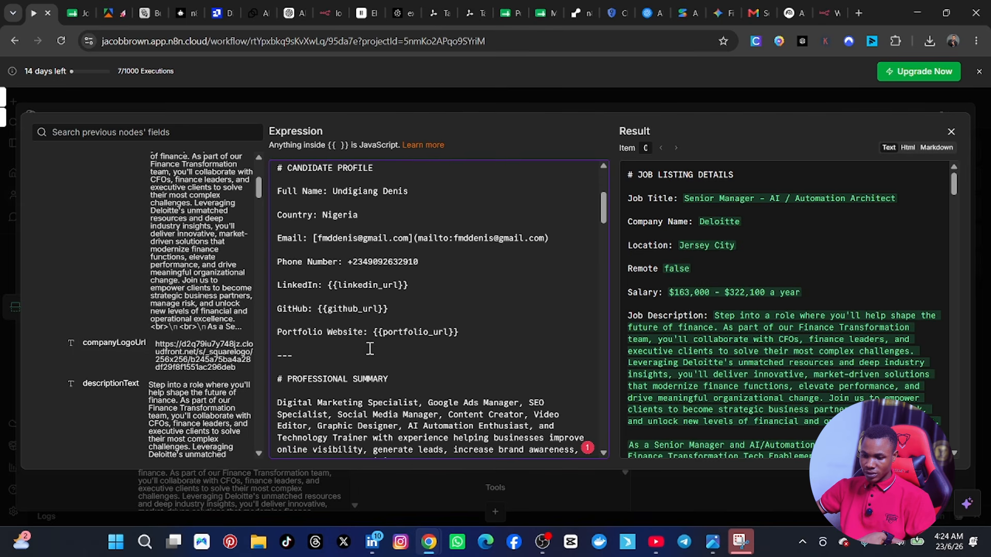
{"action": "scroll", "coordinate": [362, 324], "scroll_direction": "down", "scroll_amount": 1}
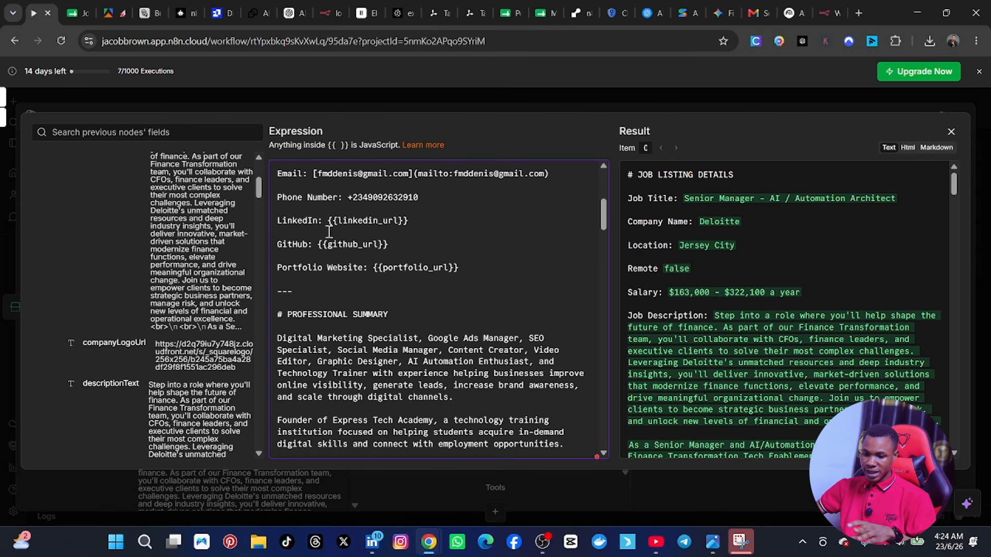
{"action": "left_click_drag", "start_coordinate": [415, 242], "coordinate": [259, 238]}
{"action": "key", "text": "BackSpace"}
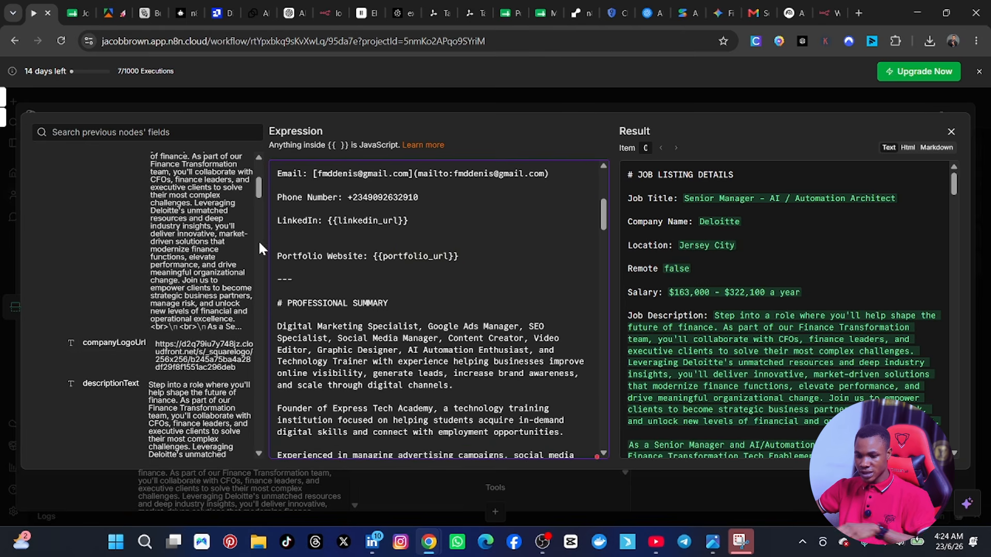
Step: Delete the Portfolio Website line with its {{portfolio_url}} placeholder and the separator line above the Professional Summary heading
{"action": "left_click", "coordinate": [329, 285]}
{"action": "left_click_drag", "start_coordinate": [263, 289], "coordinate": [253, 244]}
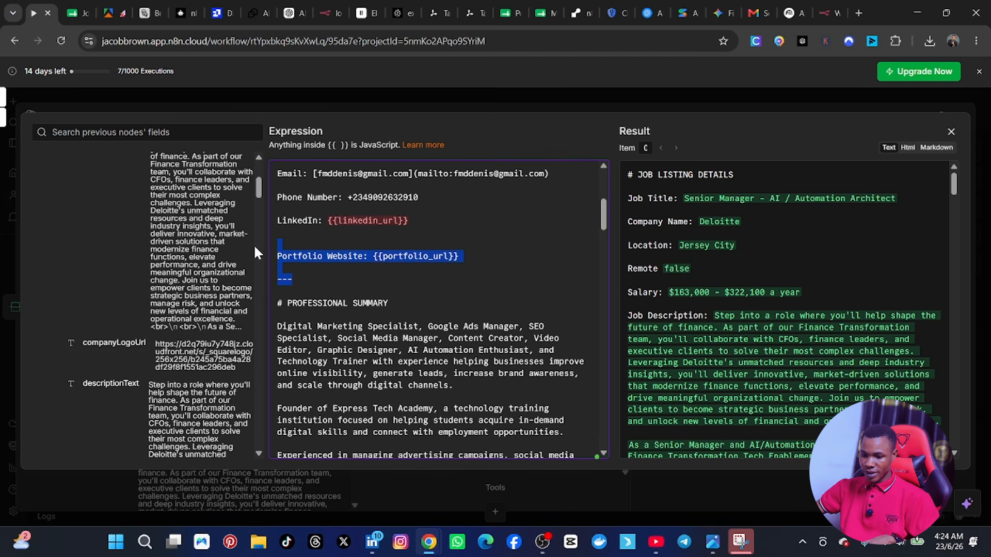
{"action": "key", "text": "BackSpace"}
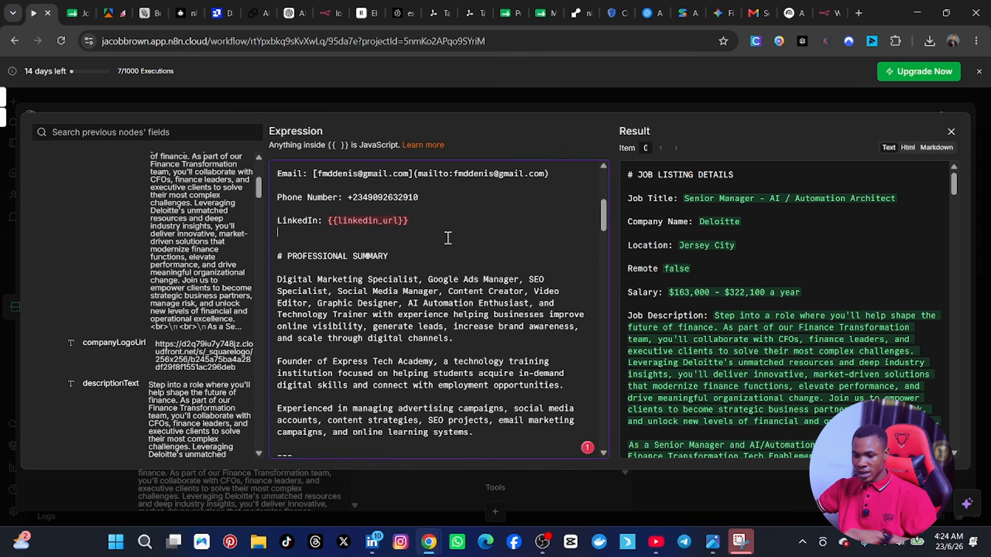
Step: Review the rest of the user prompt, from the professional summary to the cover letter task, with its resolved result, and close the expression editor
{"action": "scroll", "coordinate": [418, 310], "scroll_direction": "down", "scroll_amount": 1}
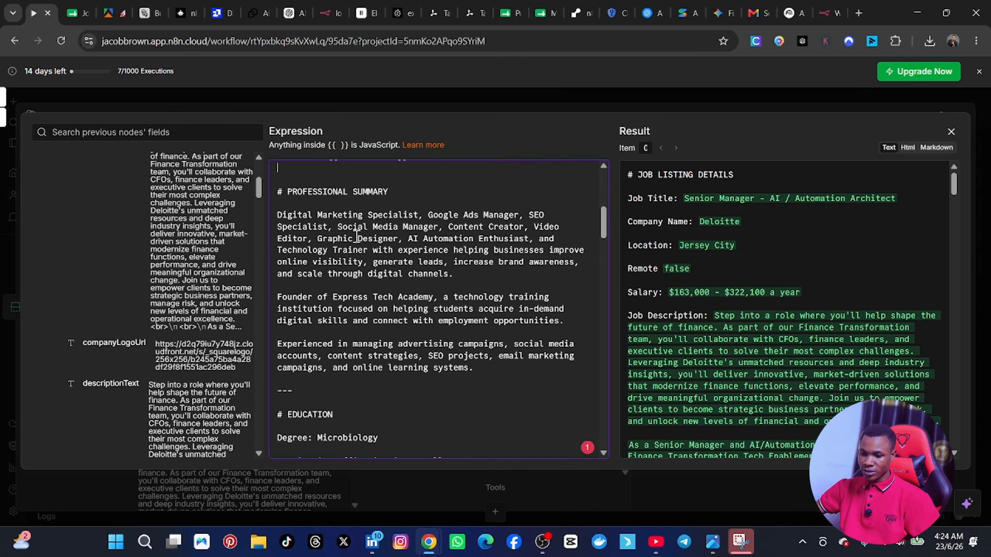
{"action": "scroll", "coordinate": [357, 237], "scroll_direction": "down", "scroll_amount": 5}
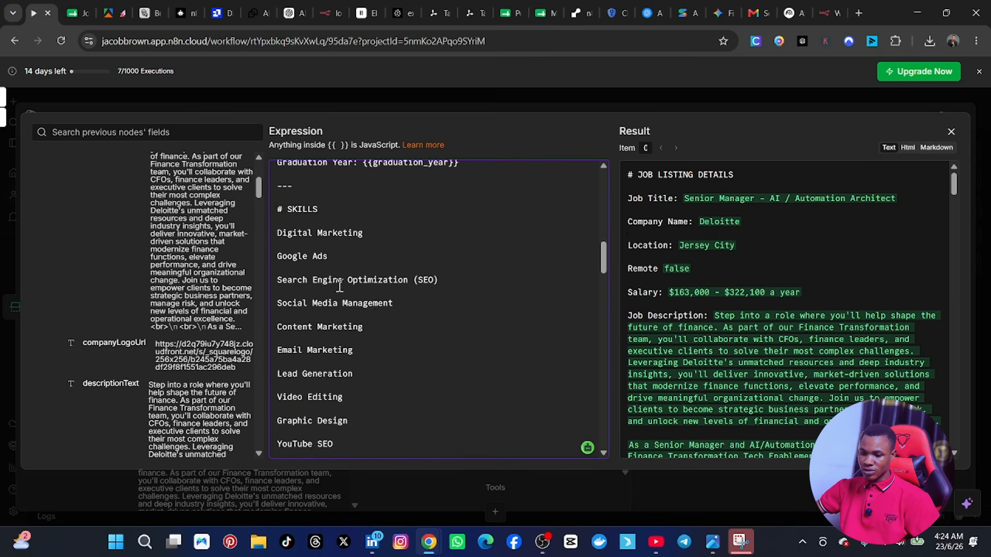
{"action": "scroll", "coordinate": [338, 288], "scroll_direction": "down", "scroll_amount": 6}
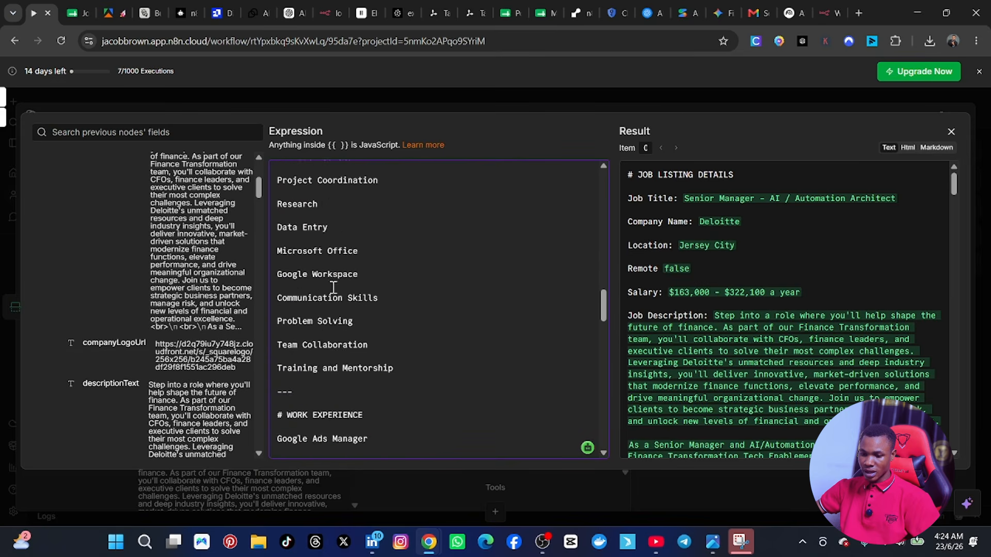
{"action": "scroll", "coordinate": [334, 287], "scroll_direction": "down", "scroll_amount": 15}
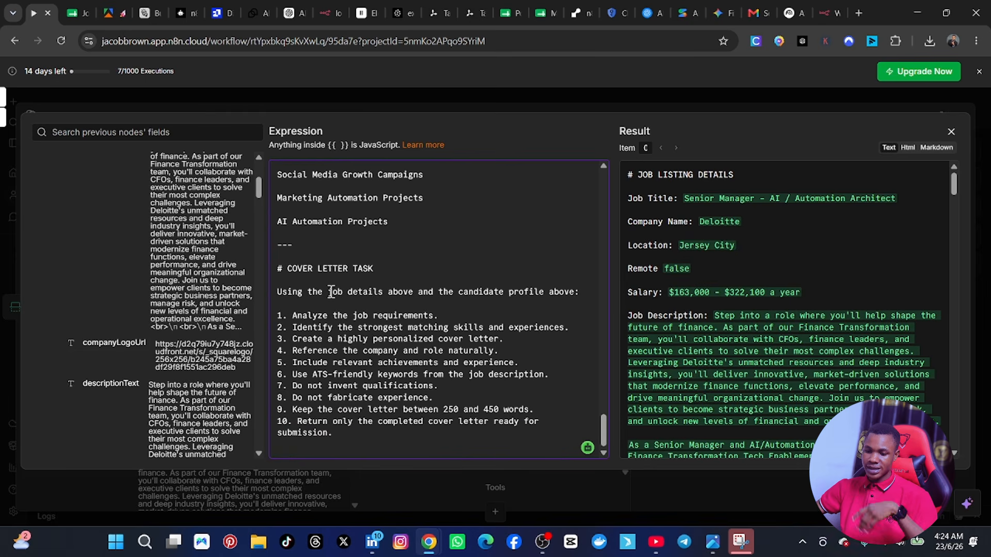
{"action": "scroll", "coordinate": [386, 271], "scroll_direction": "up", "scroll_amount": 20}
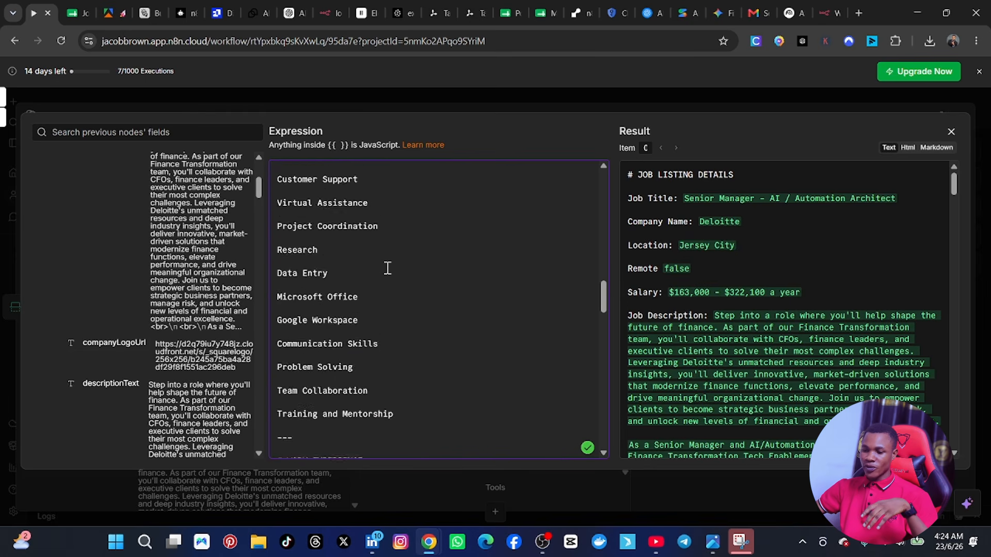
{"action": "scroll", "coordinate": [386, 267], "scroll_direction": "up", "scroll_amount": 6}
{"action": "scroll", "coordinate": [825, 236], "scroll_direction": "down", "scroll_amount": 5}
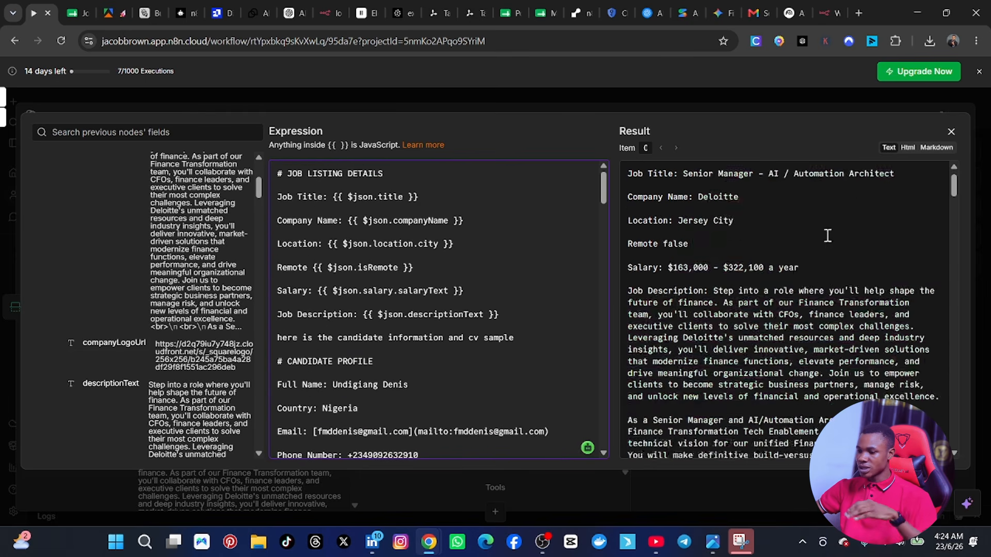
{"action": "scroll", "coordinate": [815, 252], "scroll_direction": "down", "scroll_amount": 2}
{"action": "scroll", "coordinate": [798, 251], "scroll_direction": "up", "scroll_amount": 8}
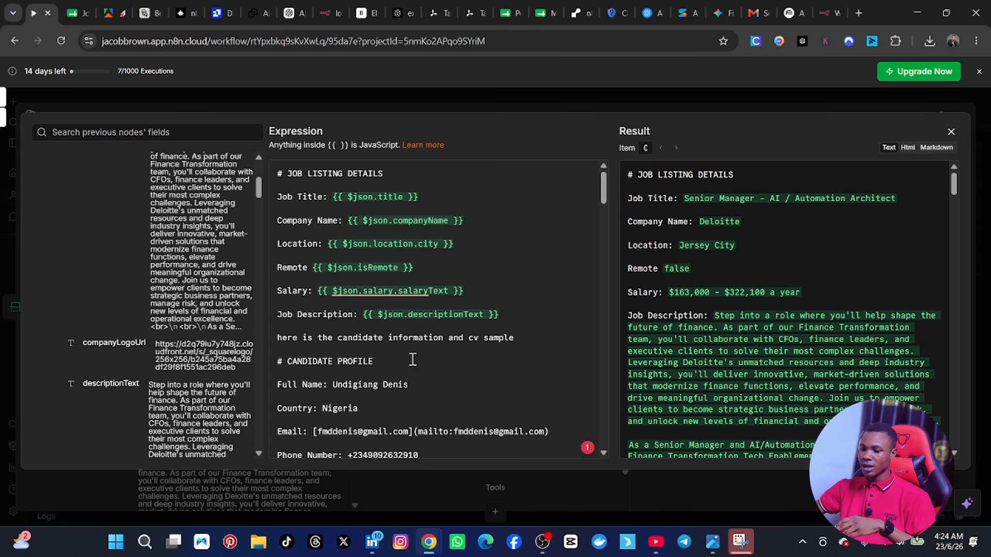
{"action": "left_click", "coordinate": [951, 132]}
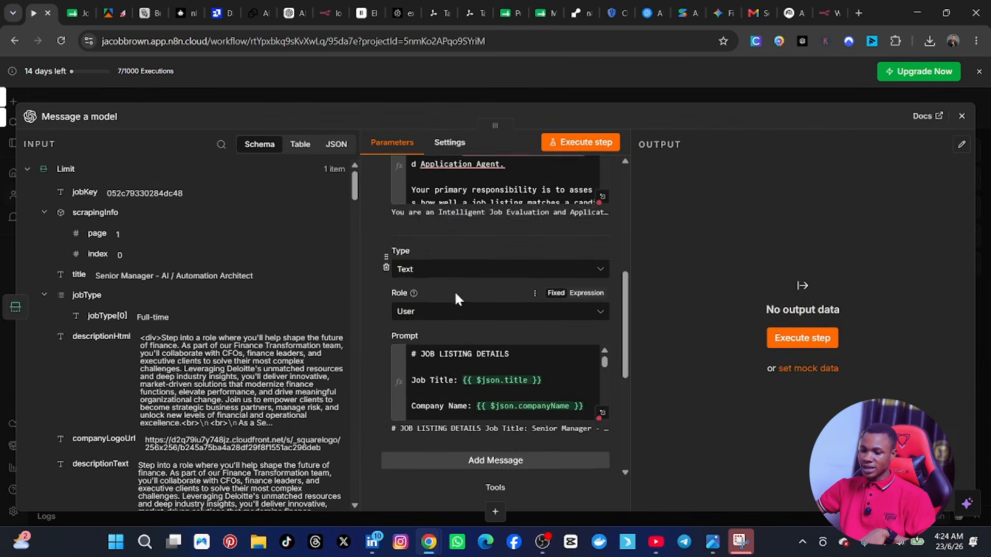
Step: Review the model node's system and user messages, model choice, built-in tools and options
{"action": "scroll", "coordinate": [455, 296], "scroll_direction": "up", "scroll_amount": 3}
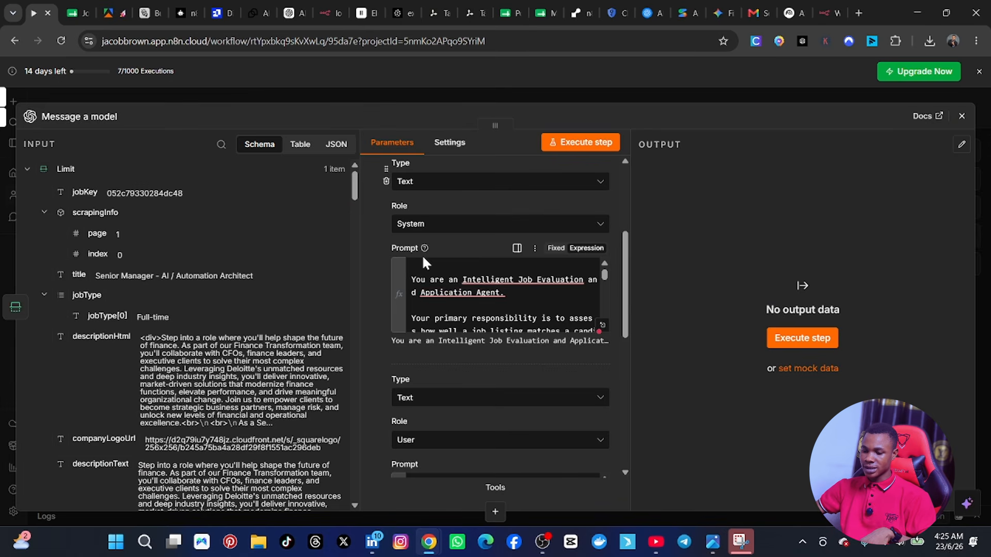
{"action": "scroll", "coordinate": [444, 299], "scroll_direction": "down", "scroll_amount": 3}
{"action": "scroll", "coordinate": [452, 361], "scroll_direction": "down", "scroll_amount": 5}
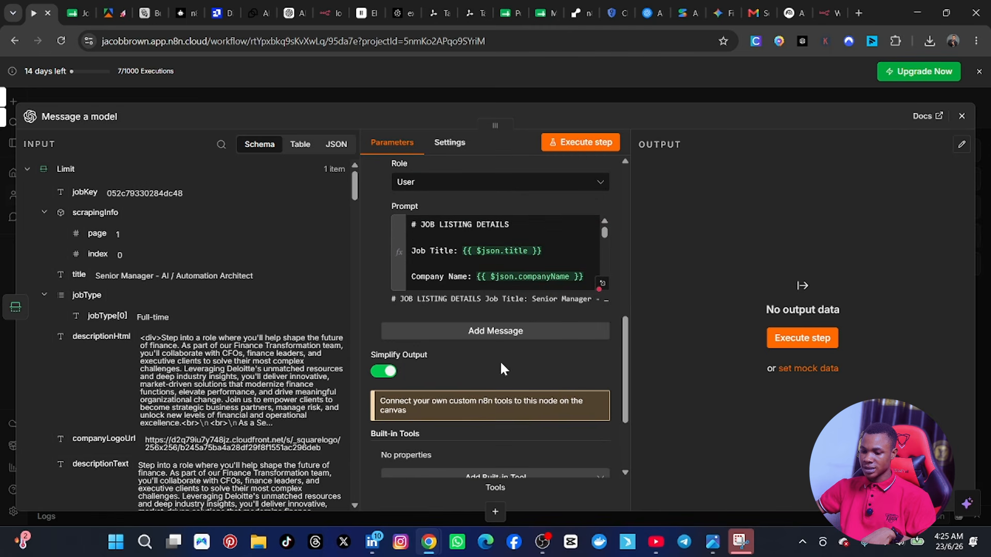
{"action": "scroll", "coordinate": [453, 264], "scroll_direction": "up", "scroll_amount": 1}
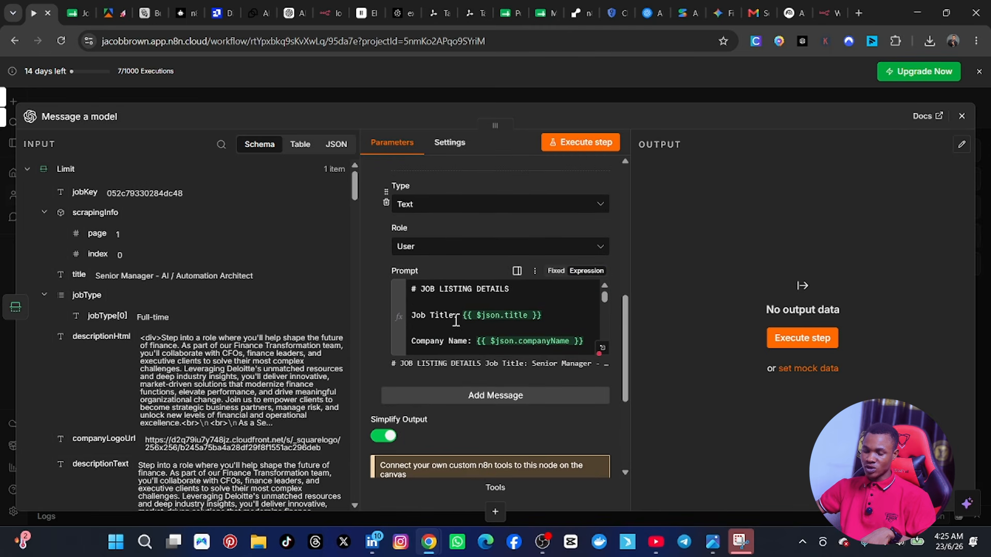
{"action": "scroll", "coordinate": [444, 336], "scroll_direction": "down", "scroll_amount": 3}
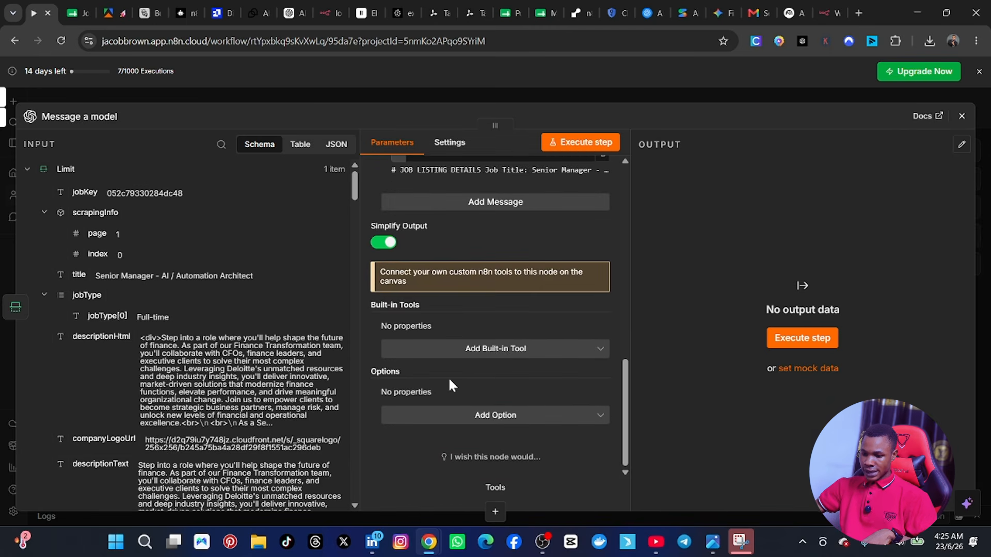
{"action": "scroll", "coordinate": [438, 379], "scroll_direction": "up", "scroll_amount": 2}
{"action": "scroll", "coordinate": [426, 378], "scroll_direction": "down", "scroll_amount": 1}
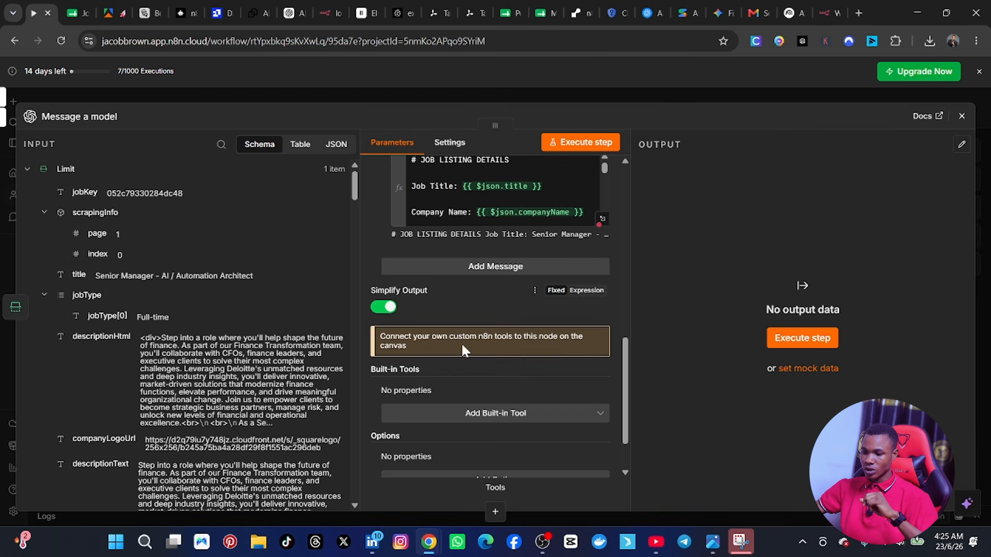
{"action": "scroll", "coordinate": [462, 350], "scroll_direction": "up", "scroll_amount": 8}
{"action": "scroll", "coordinate": [432, 278], "scroll_direction": "down", "scroll_amount": 1}
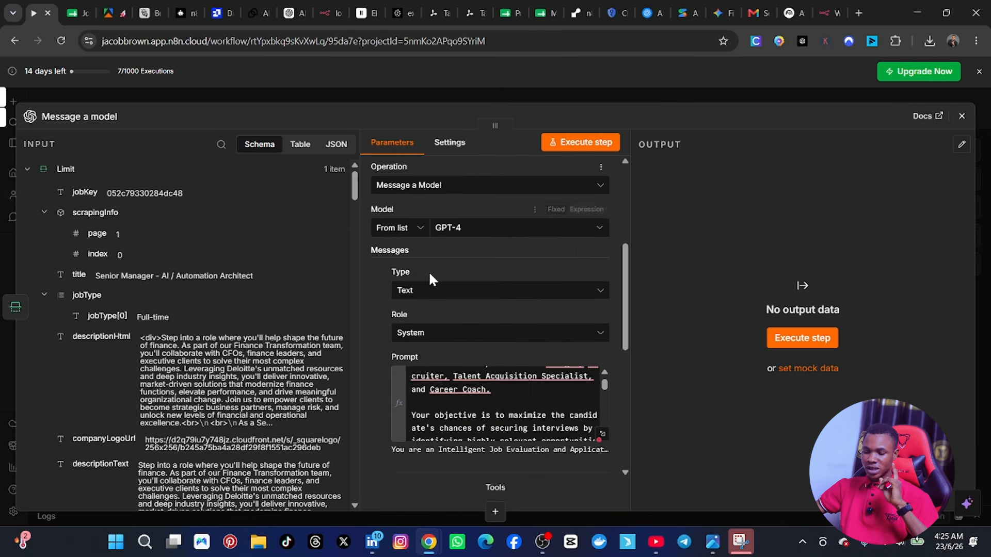
{"action": "scroll", "coordinate": [432, 280], "scroll_direction": "down", "scroll_amount": 10}
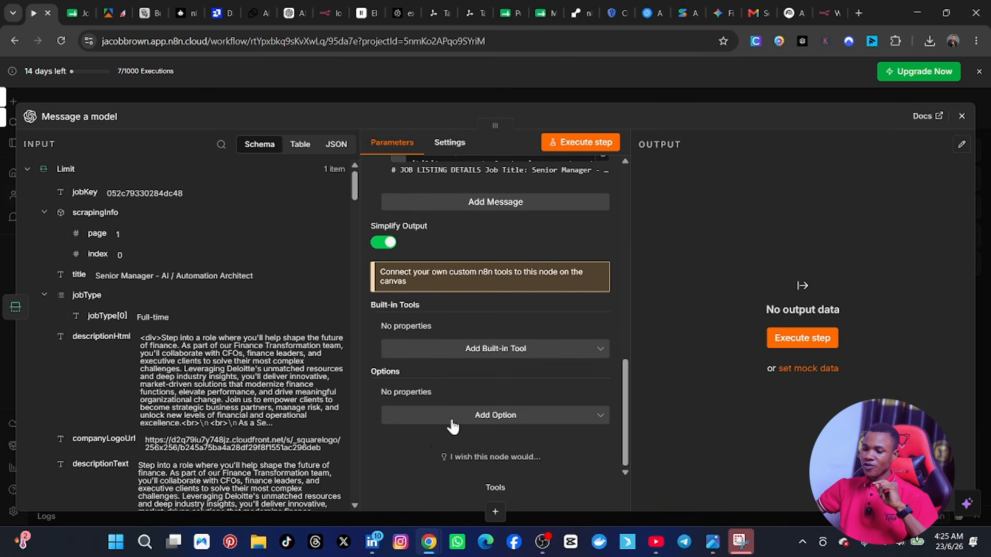
Step: Execute the model step and review the CV and job analysis text in its JSON output
{"action": "left_click", "coordinate": [580, 148]}
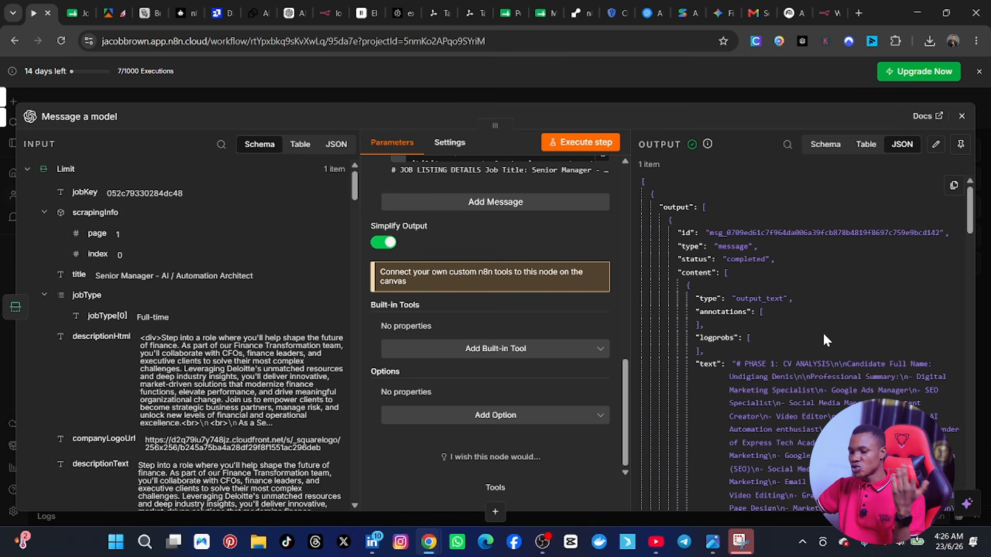
{"action": "scroll", "coordinate": [806, 312], "scroll_direction": "down", "scroll_amount": 5}
{"action": "scroll", "coordinate": [806, 315], "scroll_direction": "up", "scroll_amount": 5}
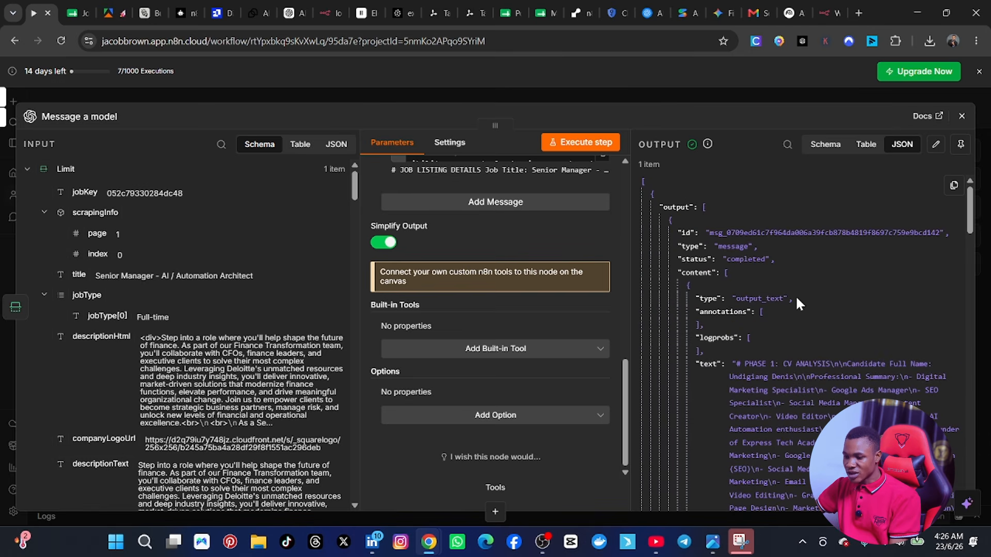
{"action": "scroll", "coordinate": [767, 368], "scroll_direction": "down", "scroll_amount": 8}
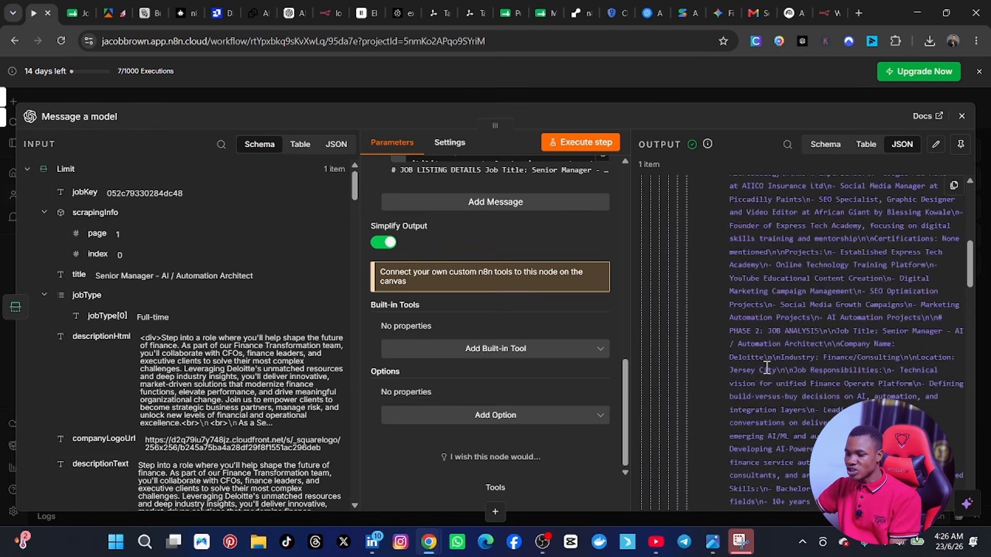
{"action": "scroll", "coordinate": [767, 368], "scroll_direction": "up", "scroll_amount": 6}
{"action": "scroll", "coordinate": [768, 368], "scroll_direction": "up", "scroll_amount": 4}
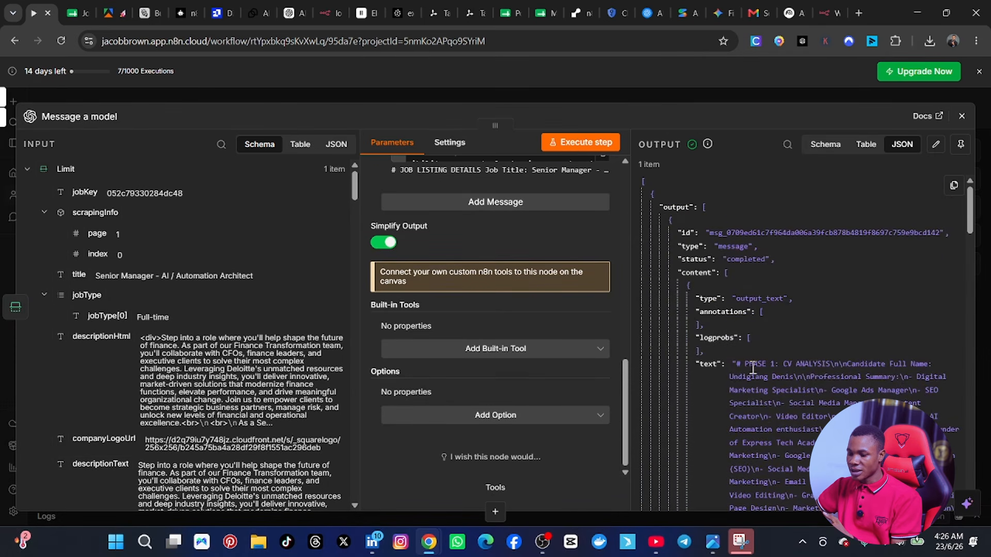
{"action": "scroll", "coordinate": [809, 407], "scroll_direction": "down", "scroll_amount": 10}
{"action": "scroll", "coordinate": [809, 402], "scroll_direction": "up", "scroll_amount": 10}
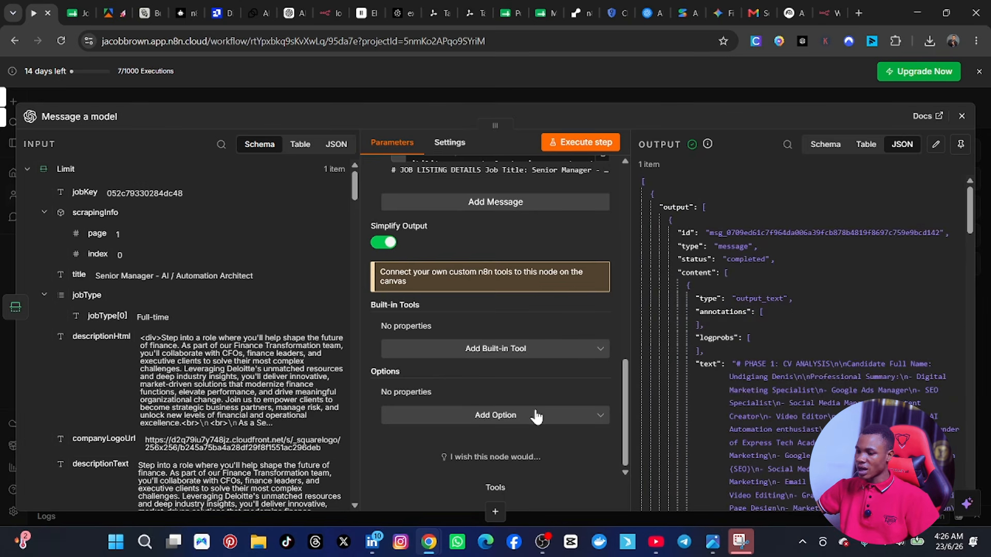
Step: Add the Store and Output Format options to the model node, with the output type set to JSON Object
{"action": "left_click", "coordinate": [497, 416]}
{"action": "scroll", "coordinate": [491, 317], "scroll_direction": "down", "scroll_amount": 5}
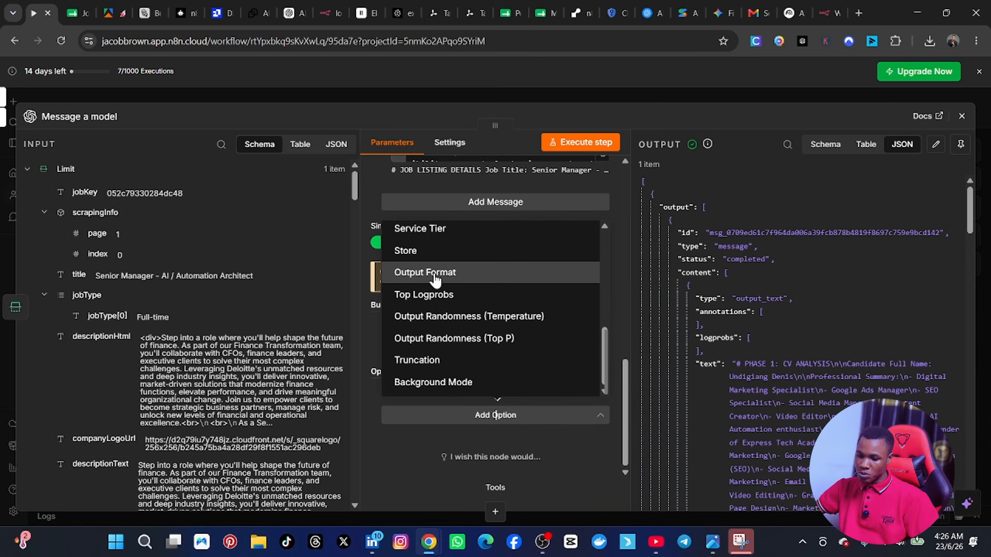
{"action": "left_click", "coordinate": [438, 273]}
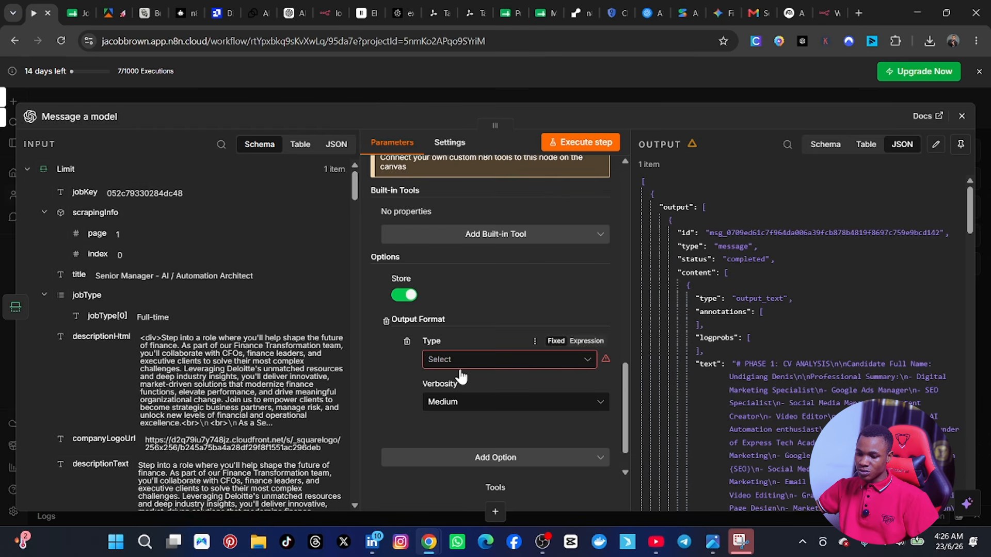
{"action": "left_click", "coordinate": [486, 364]}
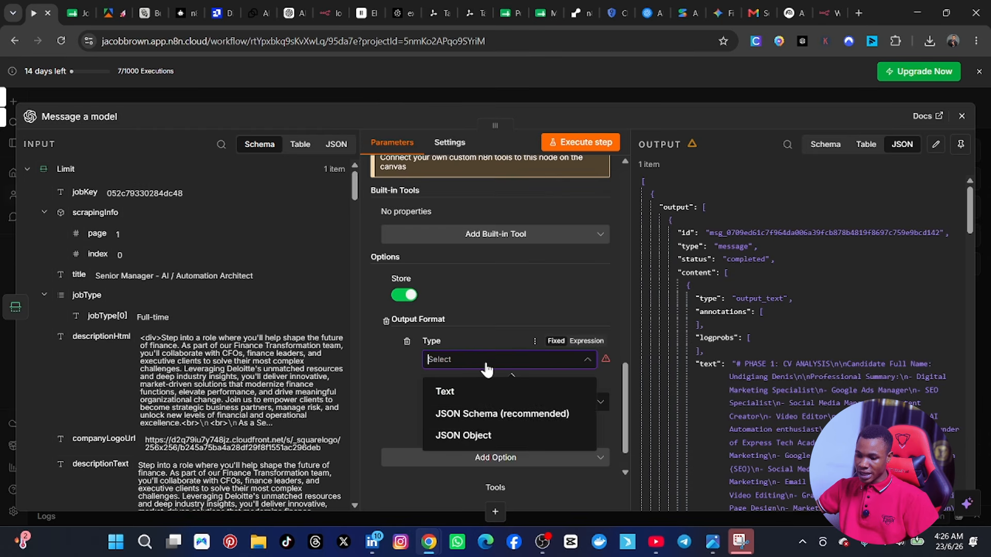
{"action": "left_click", "coordinate": [467, 439]}
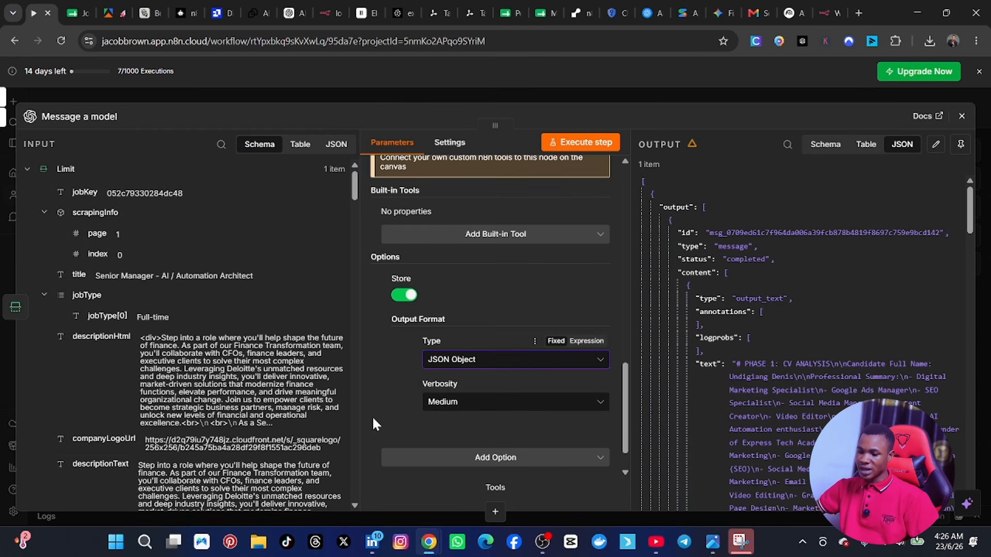
Step: Execute the model step again with the JSON Object output format
{"action": "scroll", "coordinate": [373, 416], "scroll_direction": "up", "scroll_amount": 4}
{"action": "left_click", "coordinate": [583, 143]}
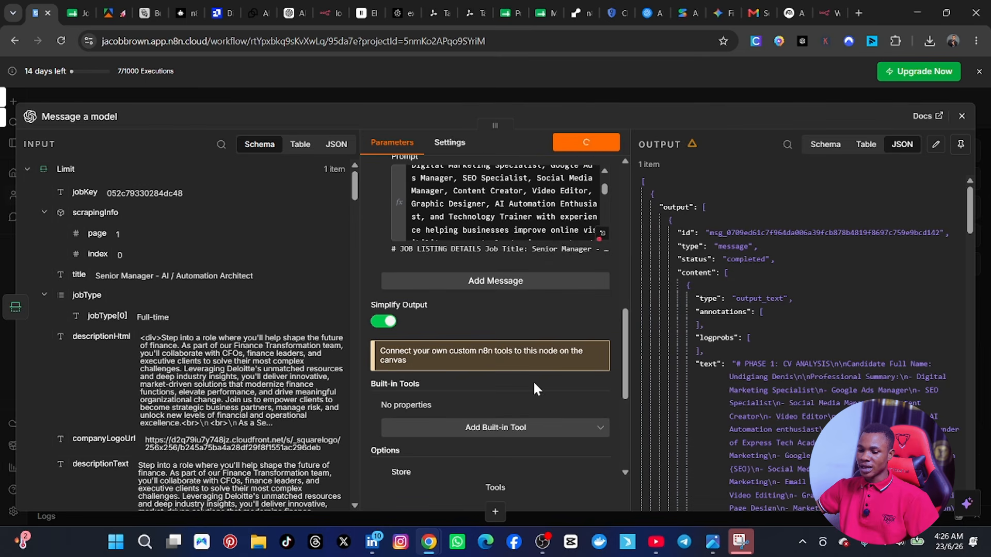
{"action": "scroll", "coordinate": [534, 380], "scroll_direction": "down", "scroll_amount": 3}
{"action": "scroll", "coordinate": [506, 423], "scroll_direction": "down", "scroll_amount": 2}
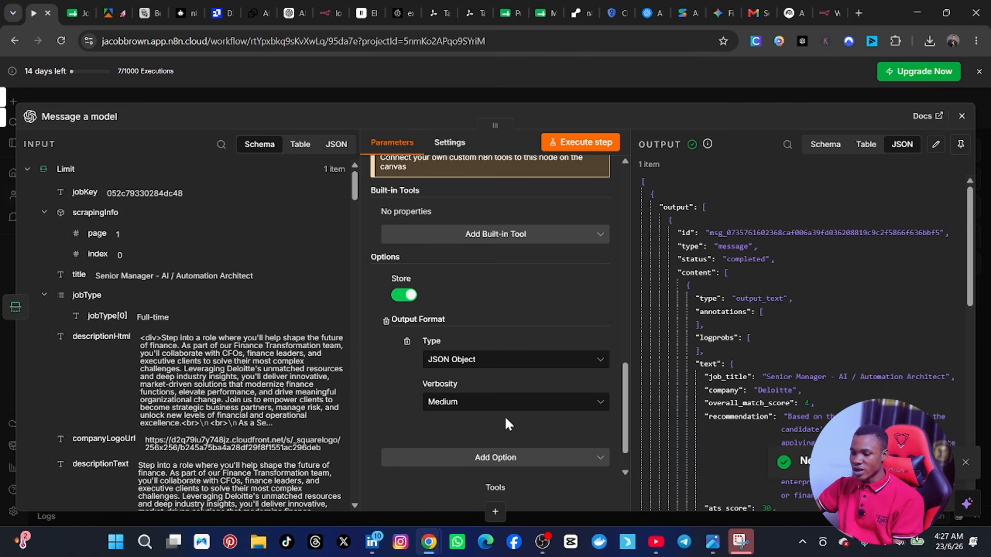
Step: Examine the structured output's match scores, recommendation, strengths, weaknesses and missing keywords
{"action": "scroll", "coordinate": [821, 372], "scroll_direction": "down", "scroll_amount": 2}
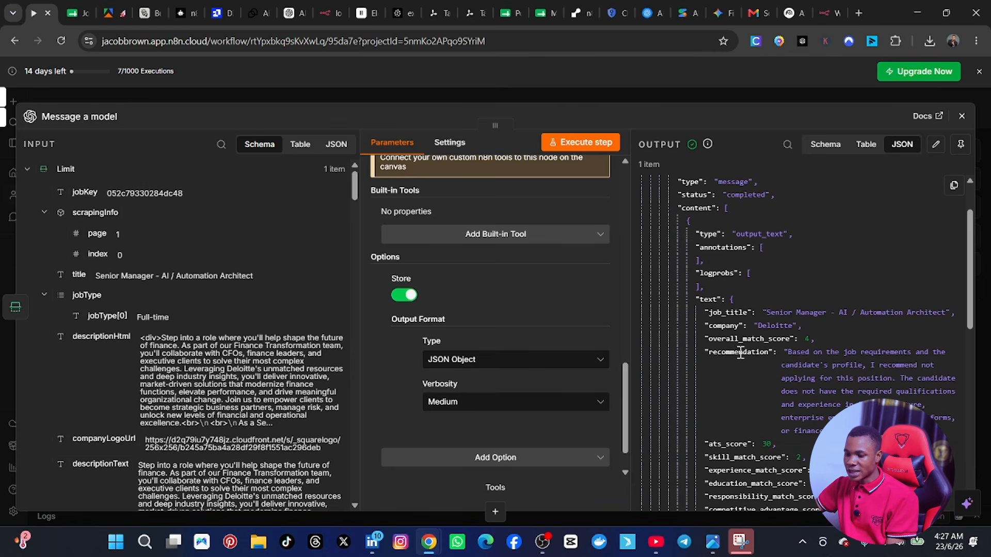
{"action": "scroll", "coordinate": [759, 354], "scroll_direction": "down", "scroll_amount": 4}
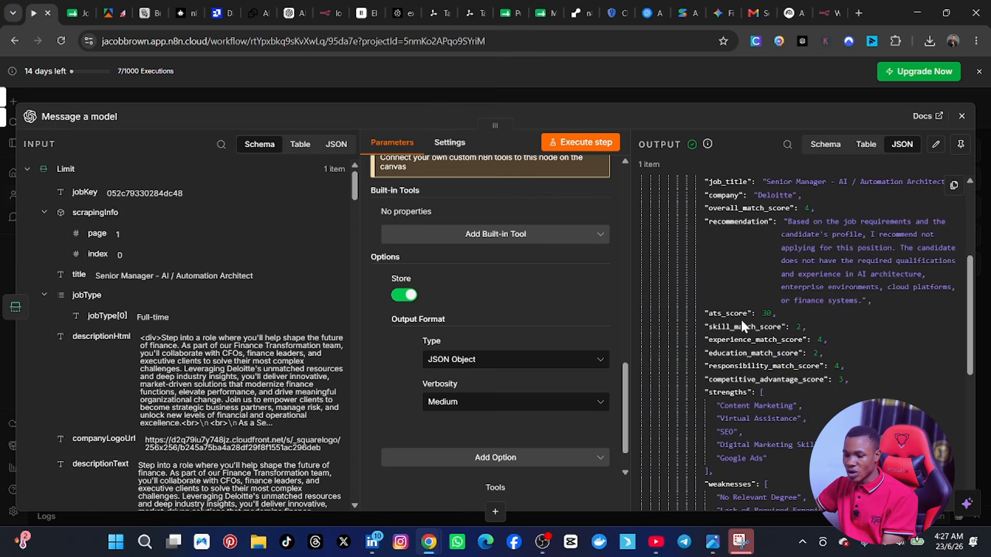
{"action": "scroll", "coordinate": [791, 340], "scroll_direction": "up", "scroll_amount": 5}
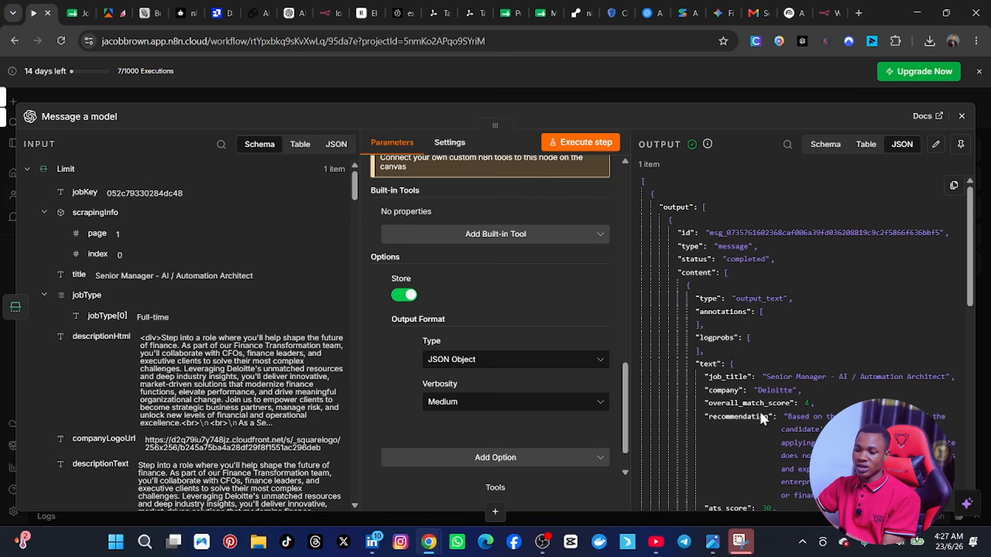
{"action": "scroll", "coordinate": [767, 434], "scroll_direction": "down", "scroll_amount": 6}
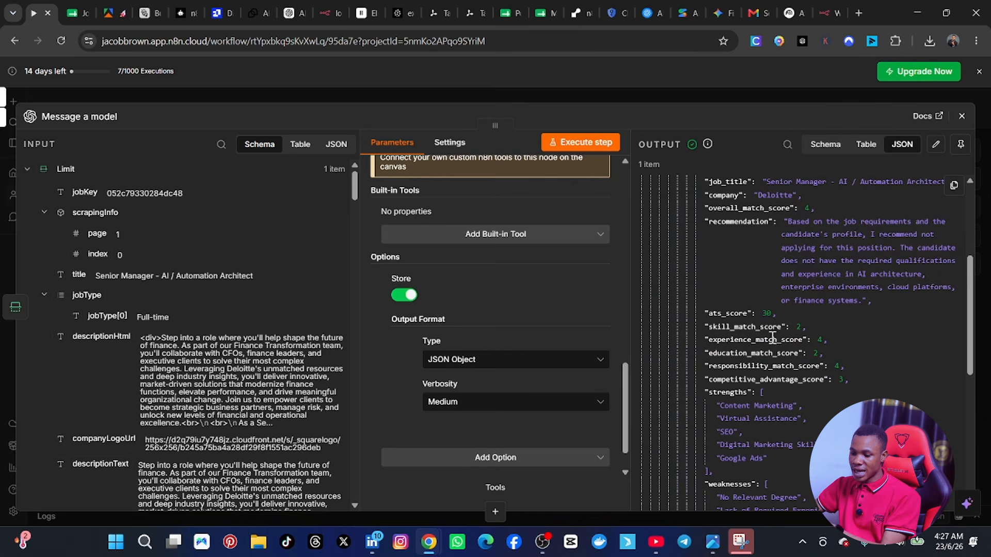
{"action": "scroll", "coordinate": [769, 370], "scroll_direction": "down", "scroll_amount": 1}
{"action": "scroll", "coordinate": [753, 351], "scroll_direction": "up", "scroll_amount": 5}
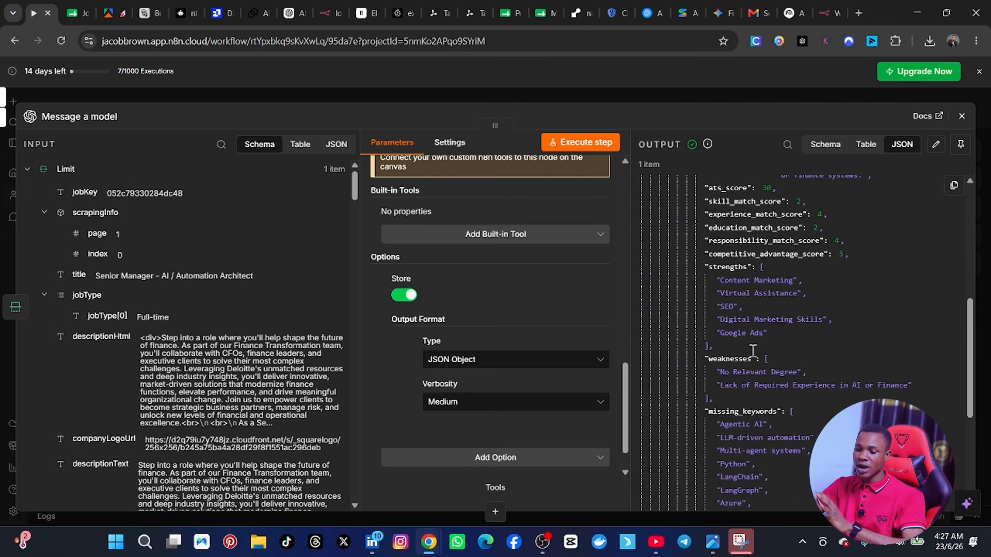
{"action": "scroll", "coordinate": [754, 346], "scroll_direction": "up", "scroll_amount": 2}
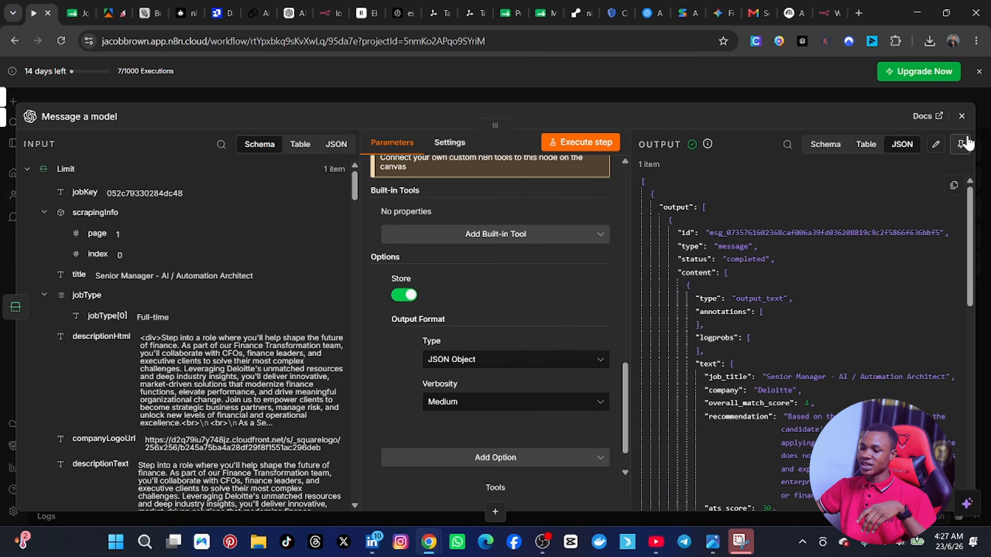
Step: Rename the model node as "resume accesssor" and return to the workflow canvas
{"action": "left_click", "coordinate": [109, 116]}
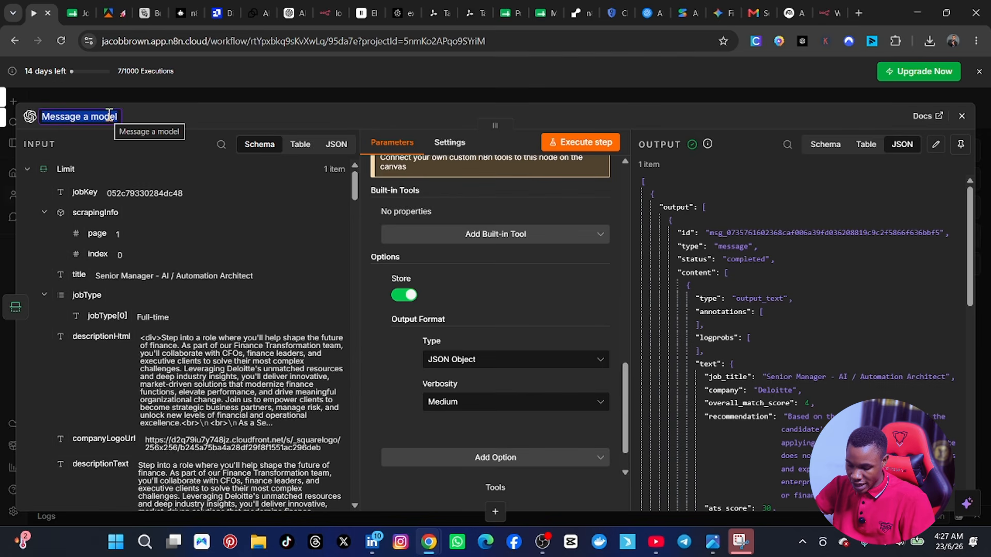
{"action": "type", "text": "reume"}
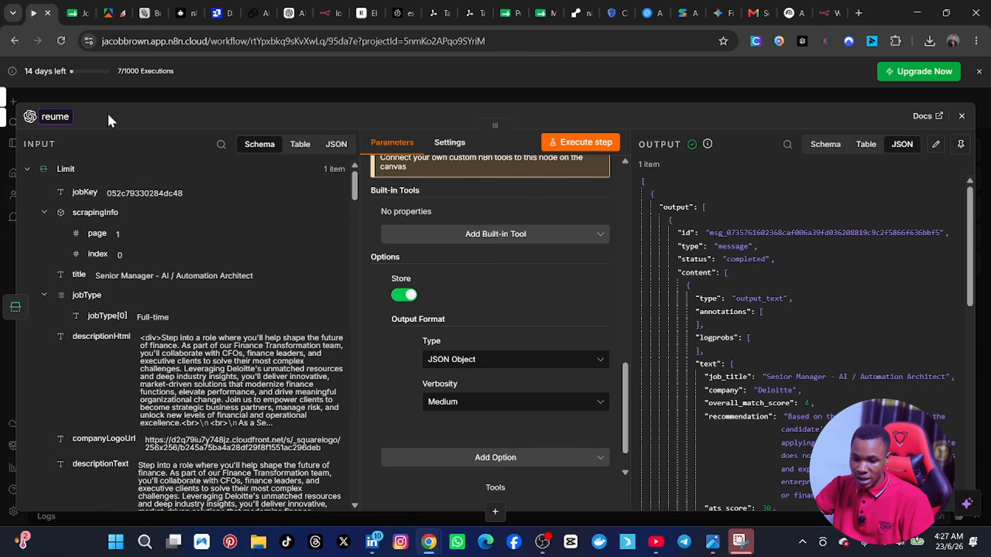
{"action": "key", "text": "BackSpace"}
{"action": "key", "text": "BackSpace"}
{"action": "key", "text": "BackSpace"}
{"action": "type", "text": "s"}
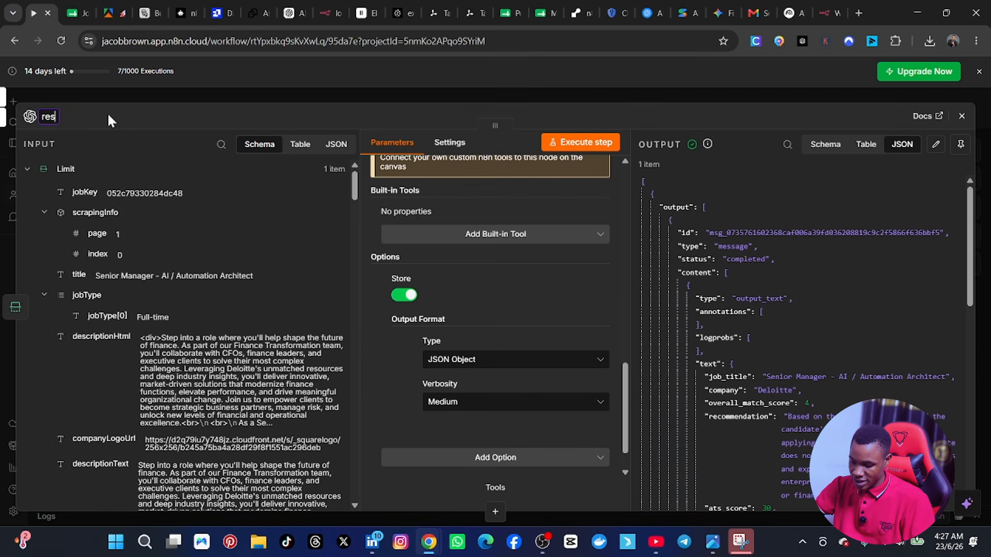
{"action": "type", "text": "ume ac"}
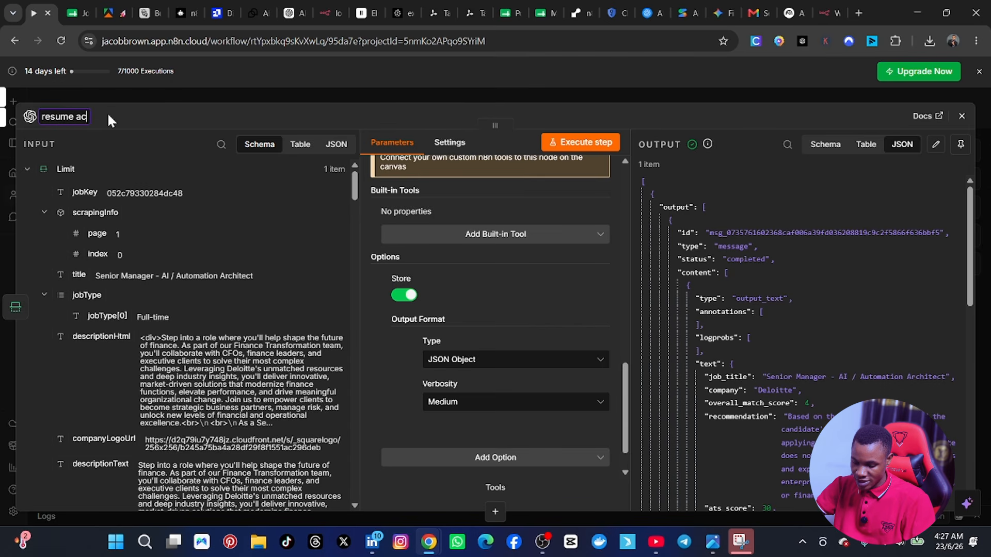
{"action": "type", "text": "cessor"}
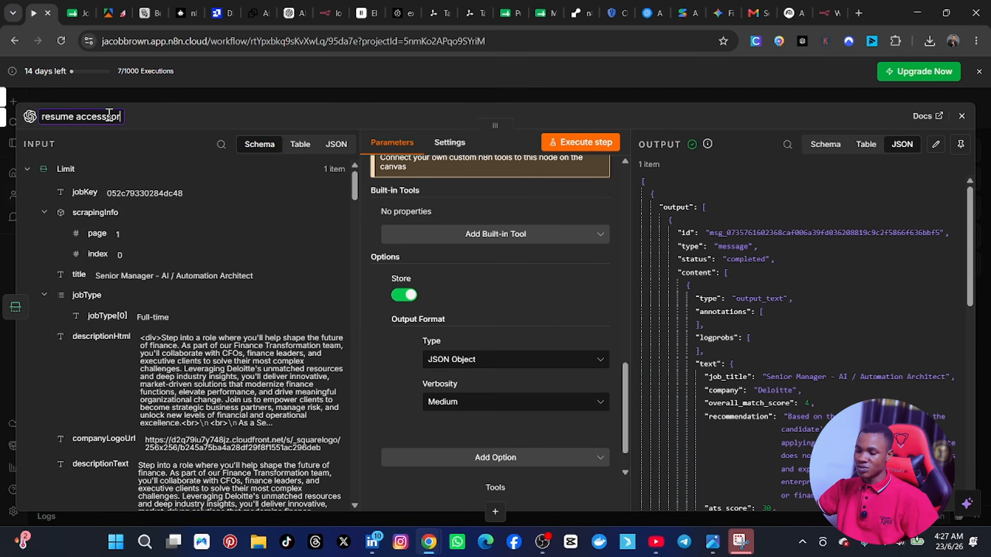
{"action": "left_click", "coordinate": [961, 116]}
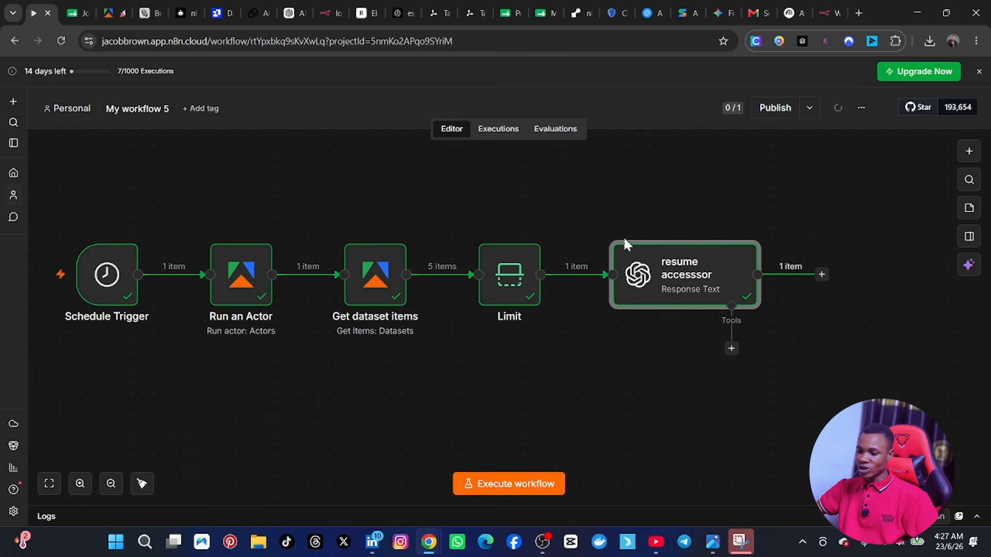
Step: Select all five workflow nodes and shift them together to free space after the resume accesssor node
{"action": "left_click", "coordinate": [111, 484]}
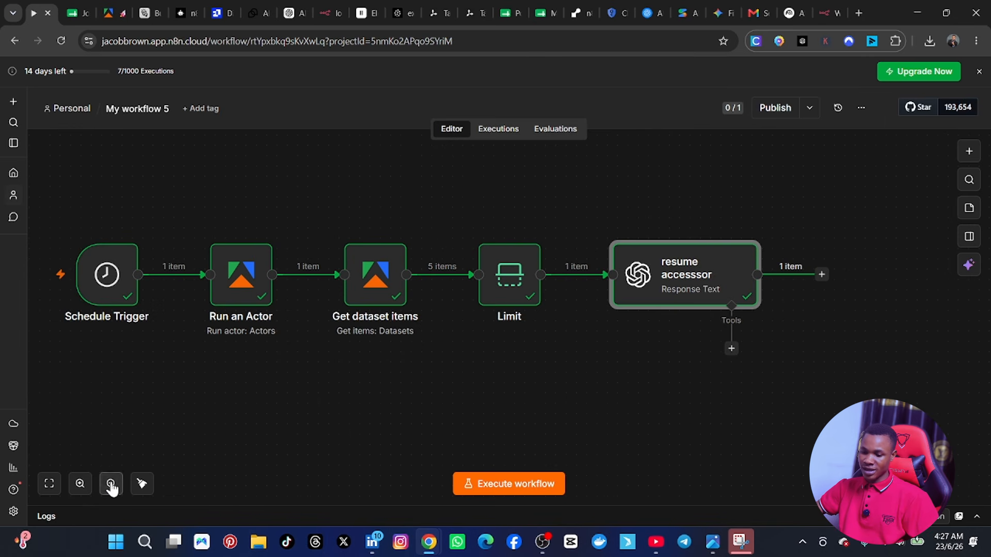
{"action": "left_click_drag", "start_coordinate": [98, 204], "coordinate": [730, 385]}
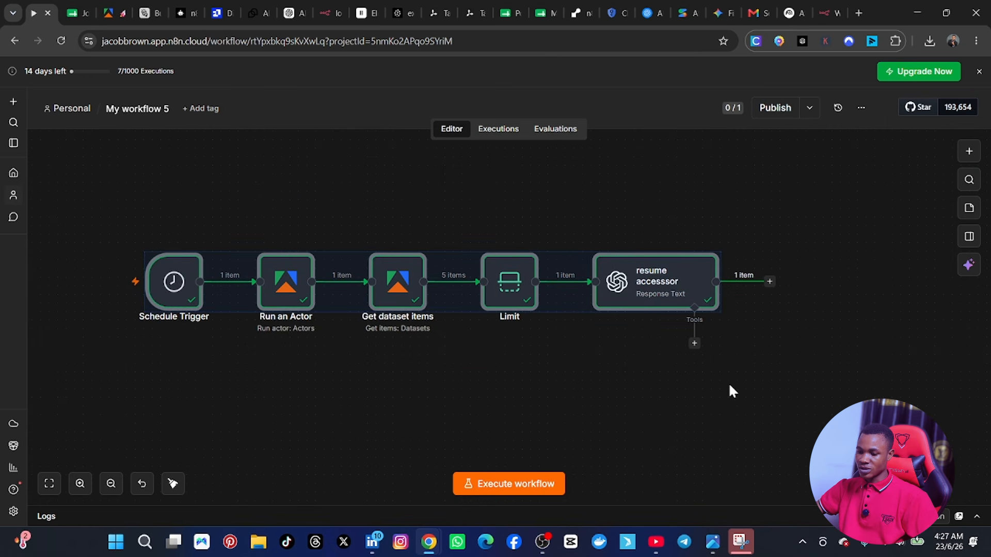
{"action": "left_click_drag", "start_coordinate": [657, 276], "coordinate": [562, 268]}
{"action": "left_click", "coordinate": [655, 401]}
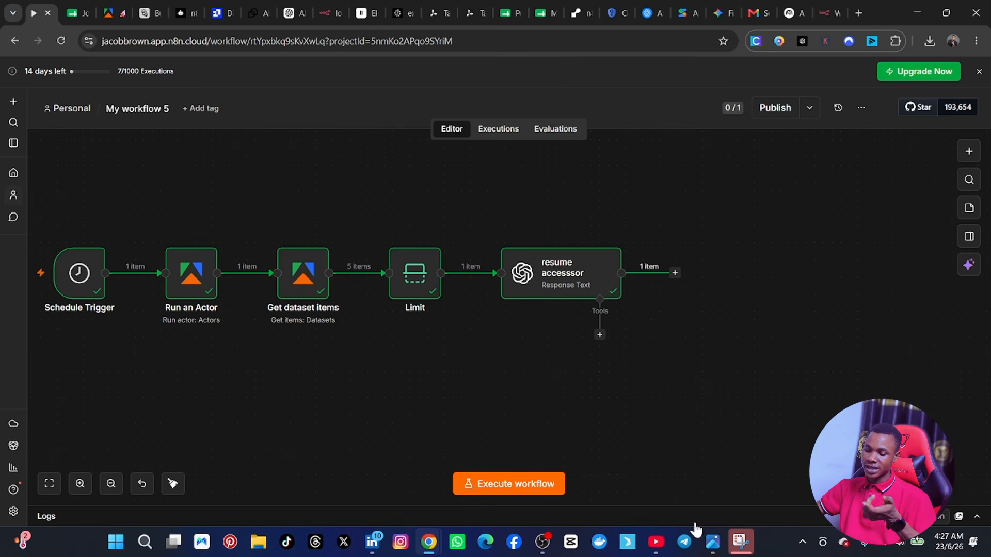
Step: Check the reference image 612290.png, then duplicate the resume accesssor node and place the copy after the original
{"action": "left_click", "coordinate": [712, 542]}
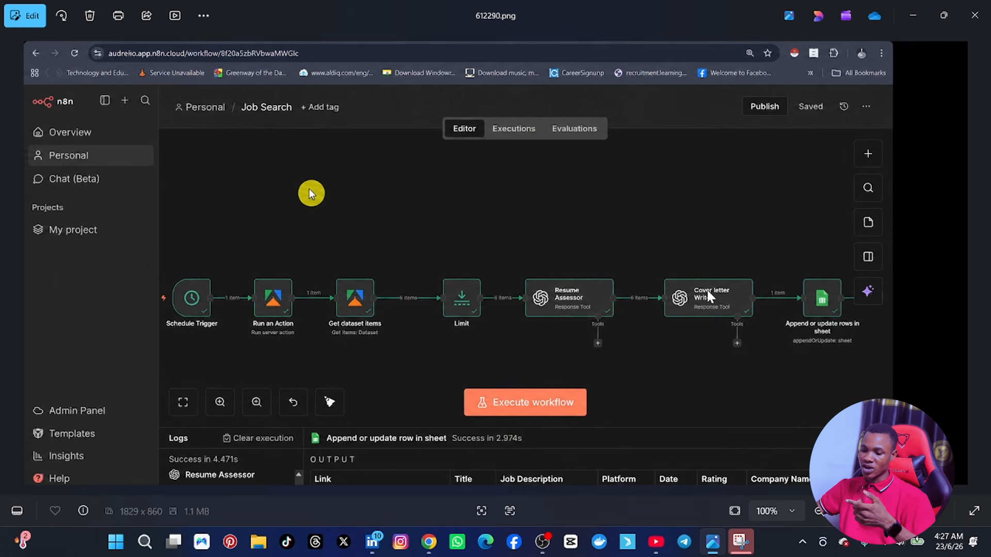
{"action": "left_click", "coordinate": [712, 542]}
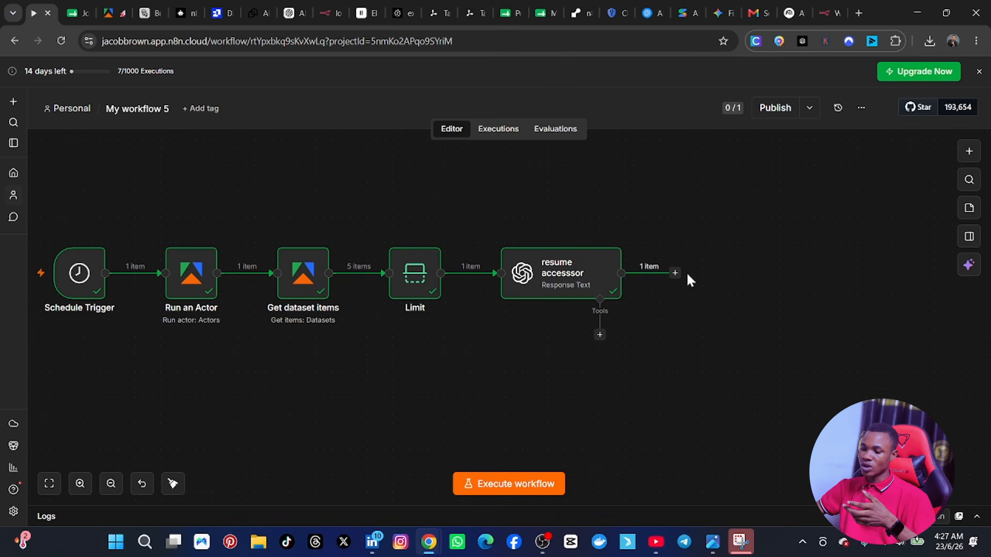
{"action": "right_click", "coordinate": [557, 271]}
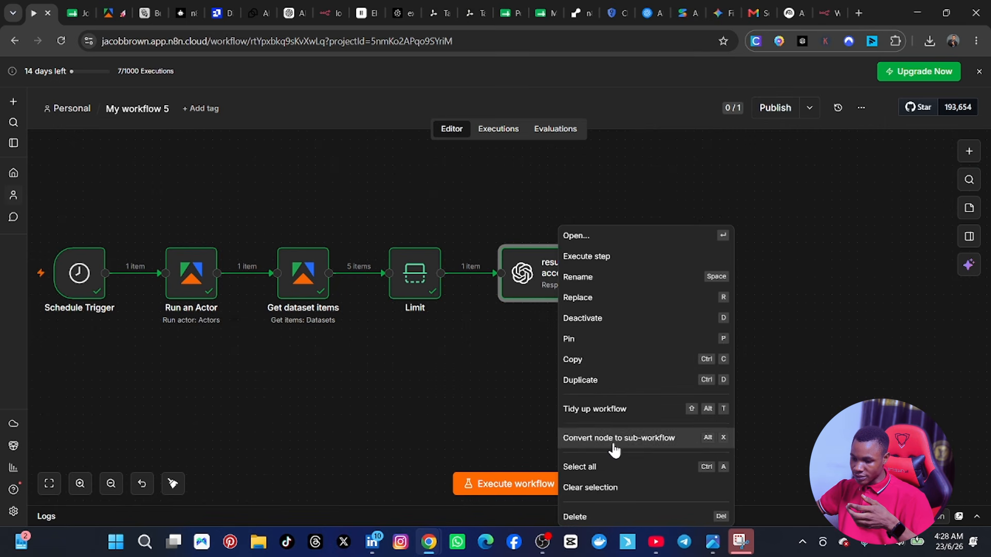
{"action": "left_click", "coordinate": [607, 380]}
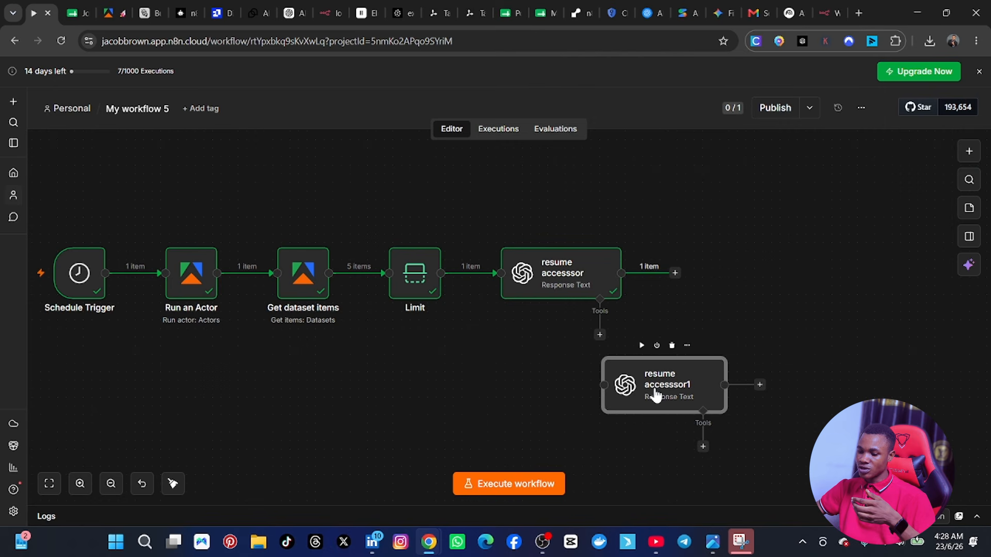
{"action": "left_click_drag", "start_coordinate": [656, 395], "coordinate": [743, 294]}
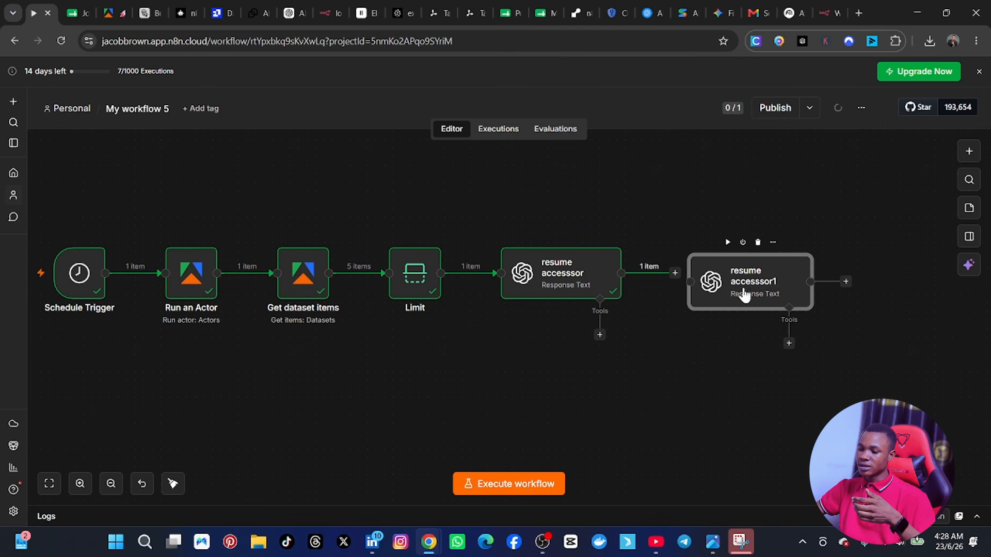
Step: Connect the resume accesssor node's output to the duplicated node and roughly align the two nodes
{"action": "double_click", "coordinate": [744, 295]}
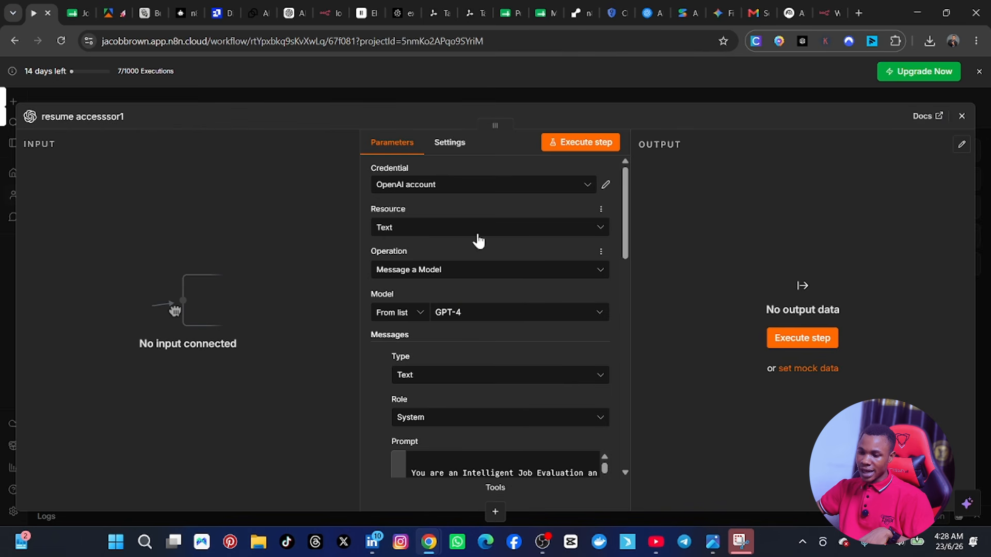
{"action": "key", "text": "Escape"}
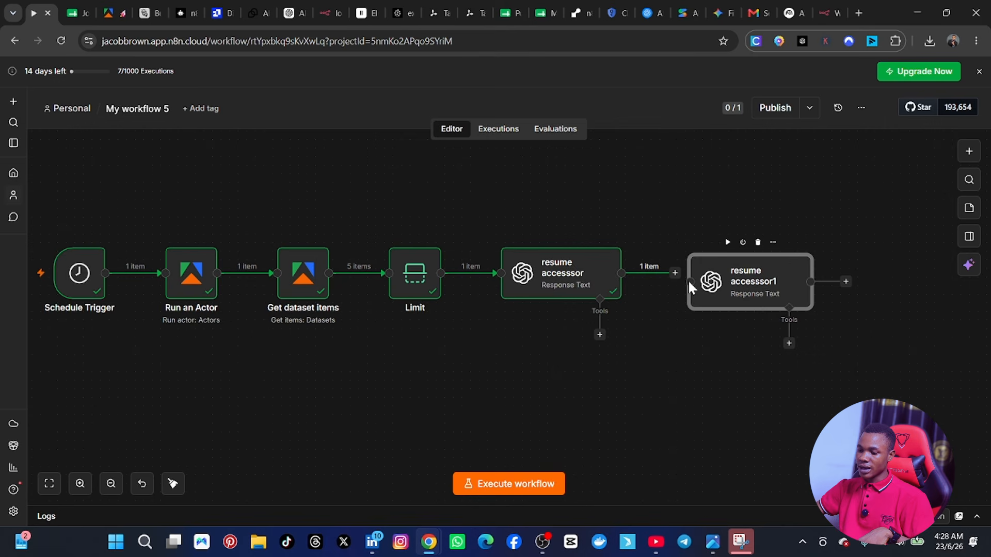
{"action": "left_click_drag", "start_coordinate": [692, 283], "coordinate": [691, 282]}
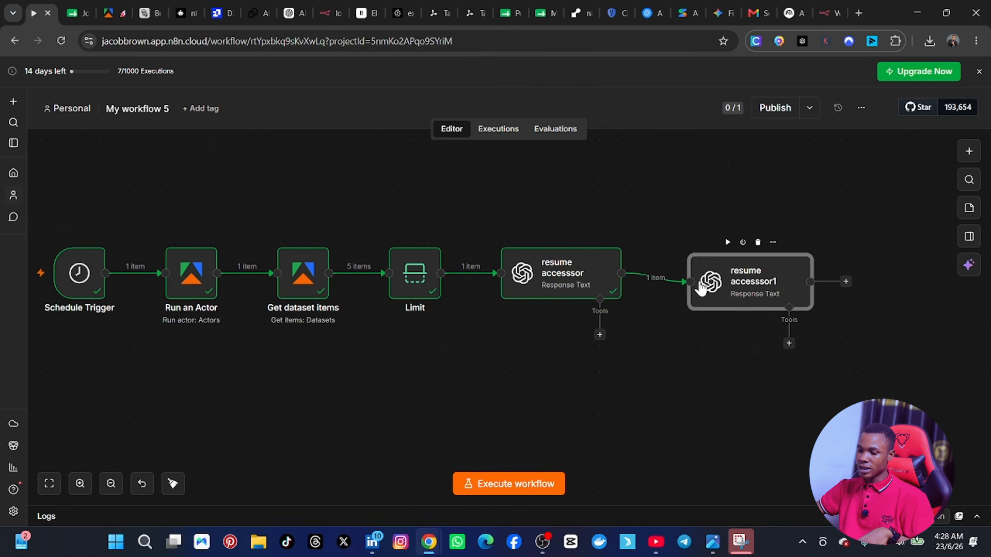
{"action": "left_click_drag", "start_coordinate": [780, 277], "coordinate": [779, 260]}
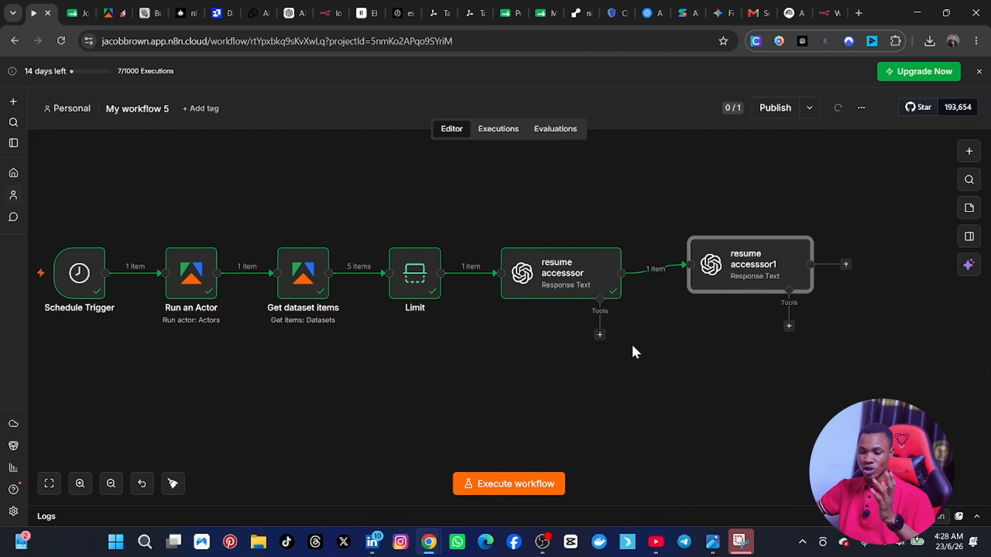
Step: Review the original resume accesssor node's model settings and user prompt
{"action": "left_click", "coordinate": [565, 283]}
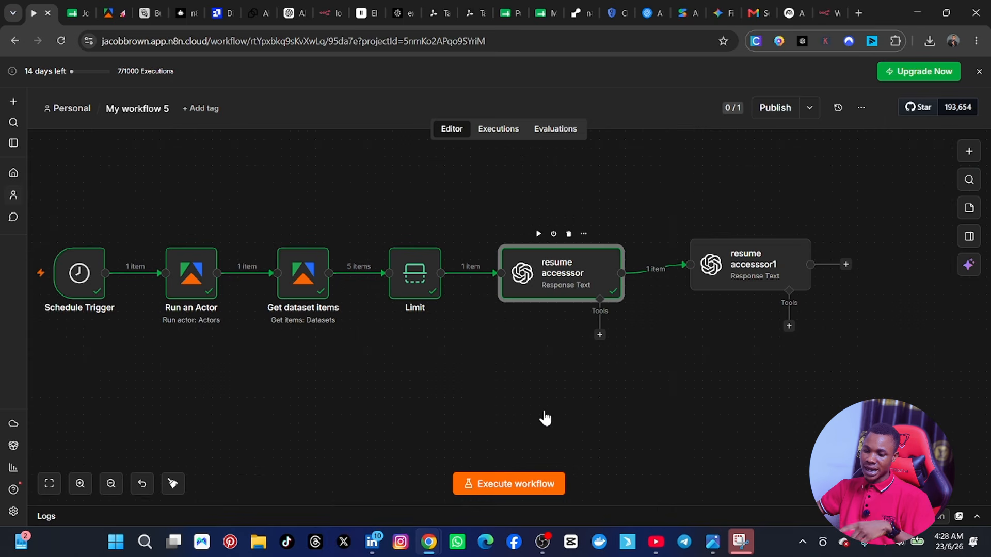
{"action": "key", "text": "Return"}
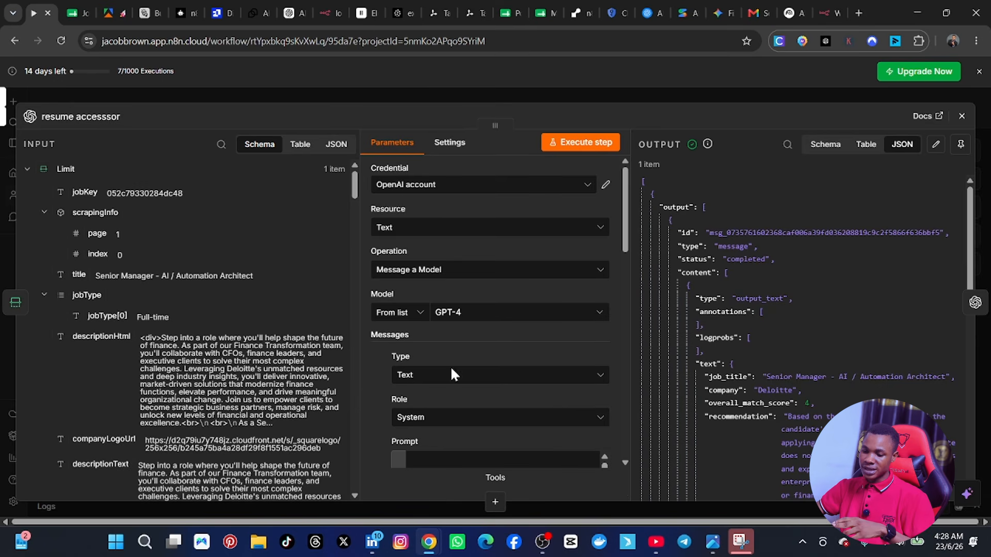
{"action": "scroll", "coordinate": [450, 367], "scroll_direction": "down", "scroll_amount": 5}
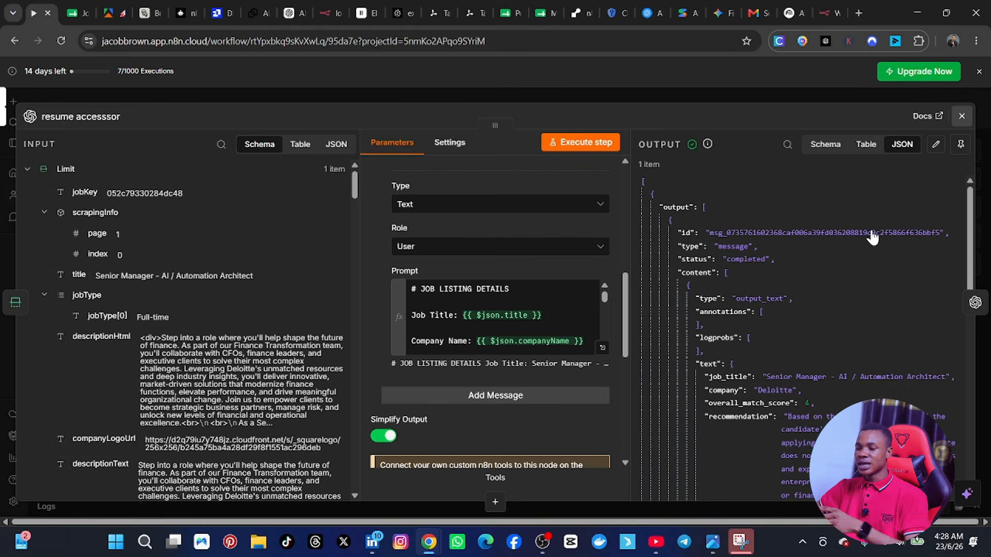
{"action": "key", "text": "Escape"}
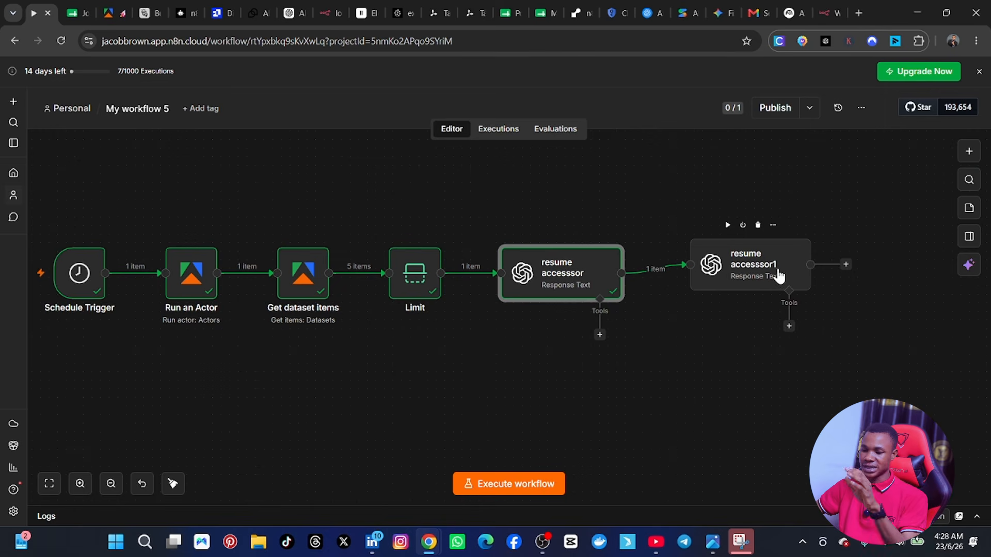
Step: Rename the duplicated node as "cover letterr writer" and keep OpenAI account as its credential
{"action": "left_click", "coordinate": [738, 275]}
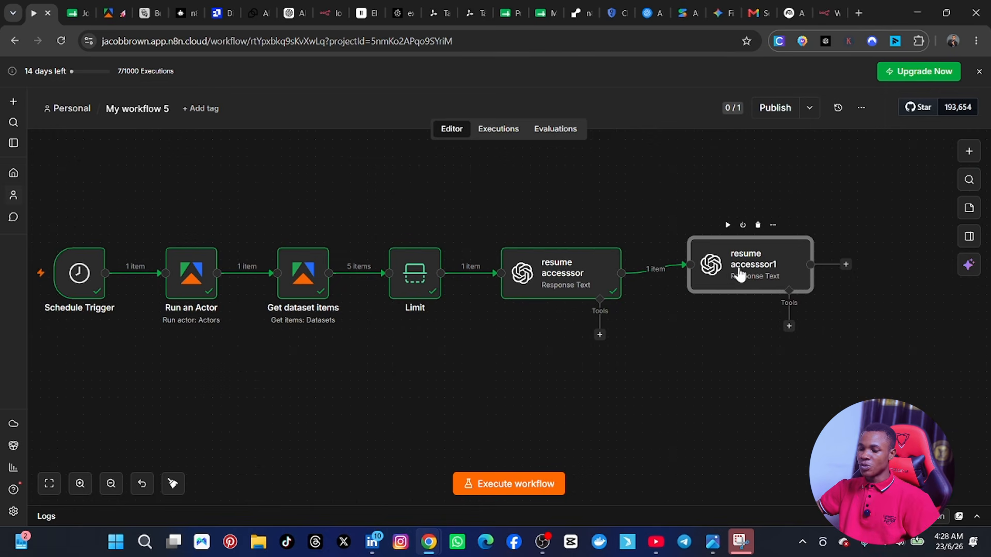
{"action": "double_click", "coordinate": [742, 272]}
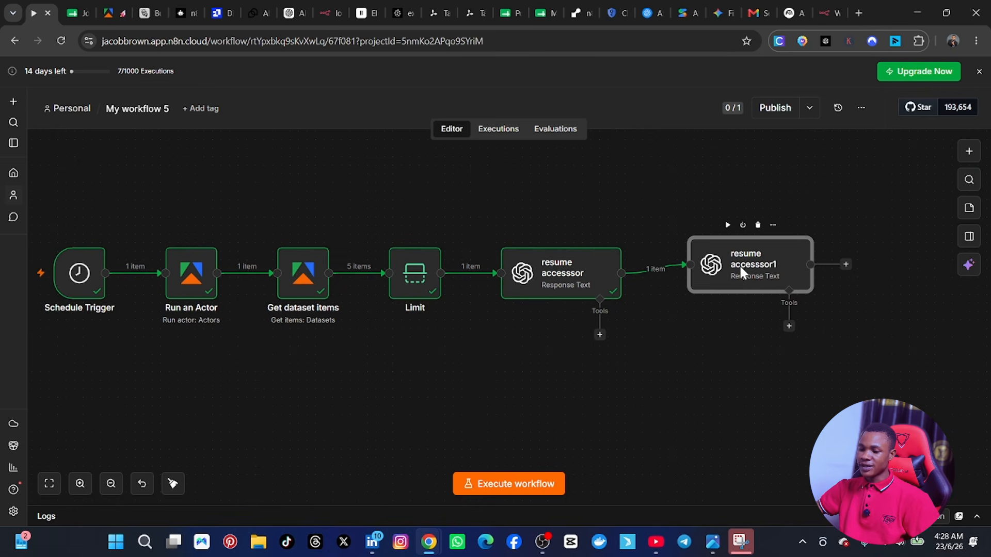
{"action": "left_click", "coordinate": [84, 118]}
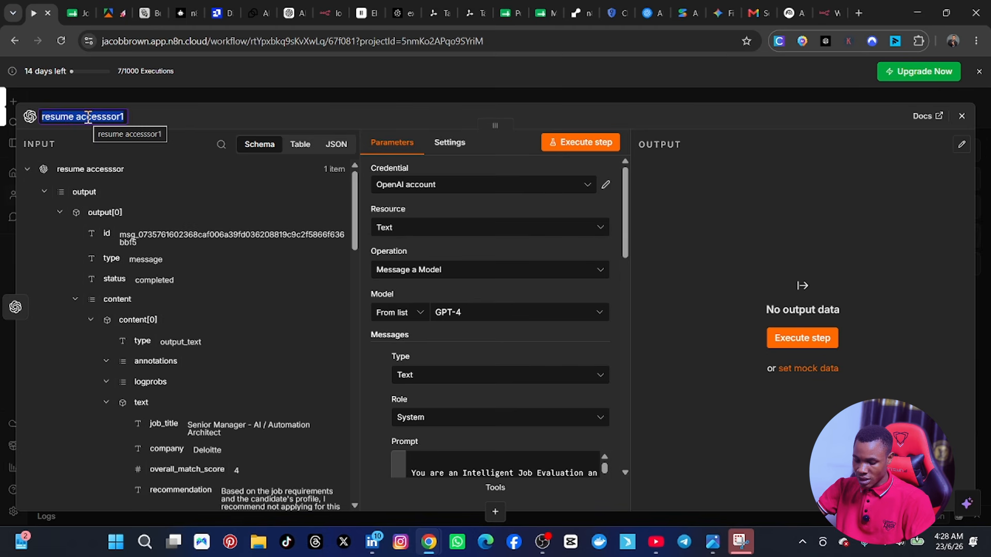
{"action": "type", "text": "cover letterr writer"}
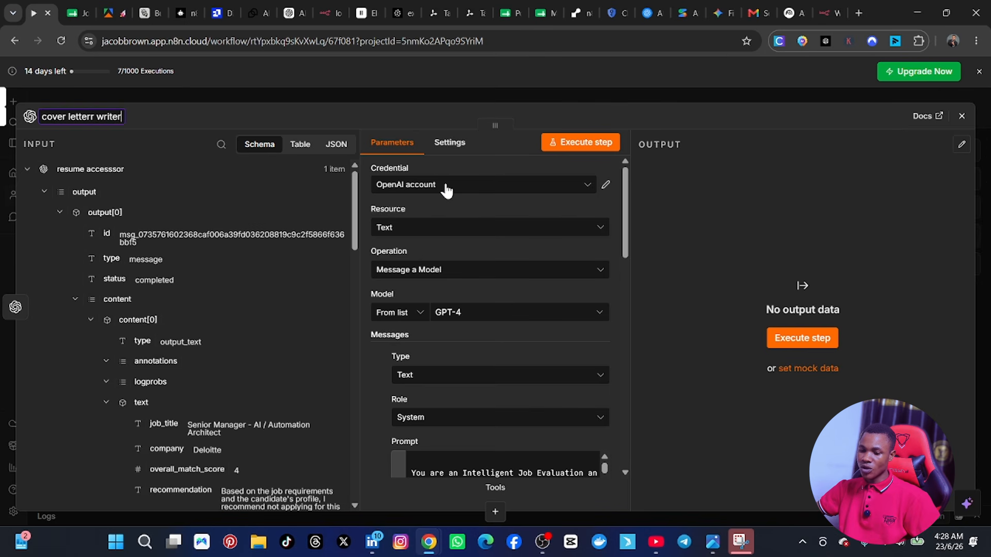
{"action": "left_click", "coordinate": [447, 191]}
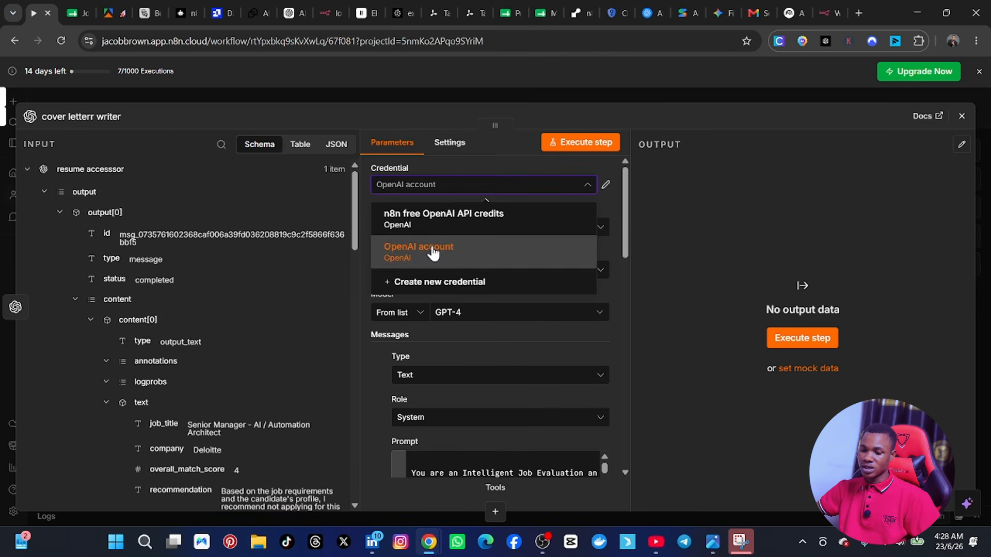
{"action": "left_click", "coordinate": [417, 164]}
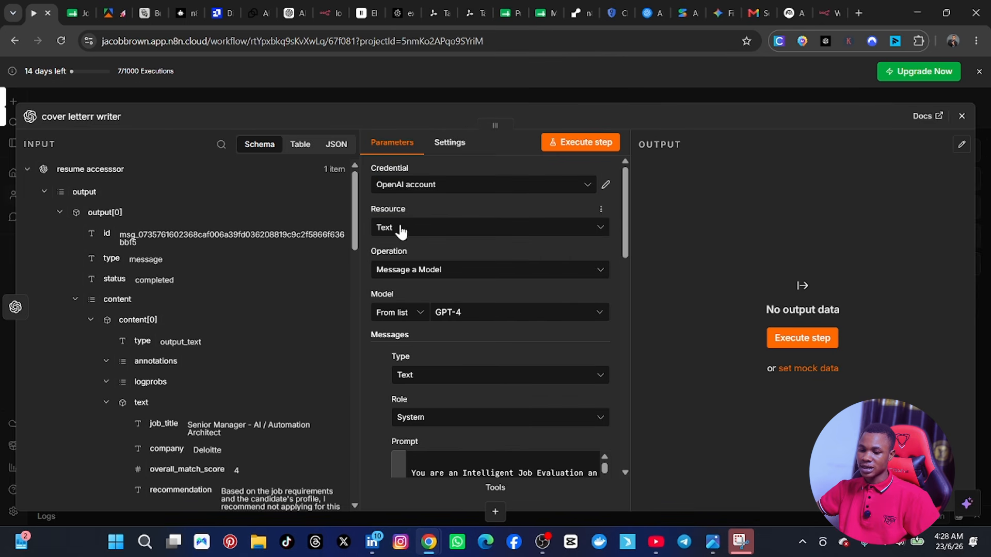
Step: Review the cover letterr writer node's model, system prompt, user prompt and output options
{"action": "scroll", "coordinate": [440, 333], "scroll_direction": "down", "scroll_amount": 3}
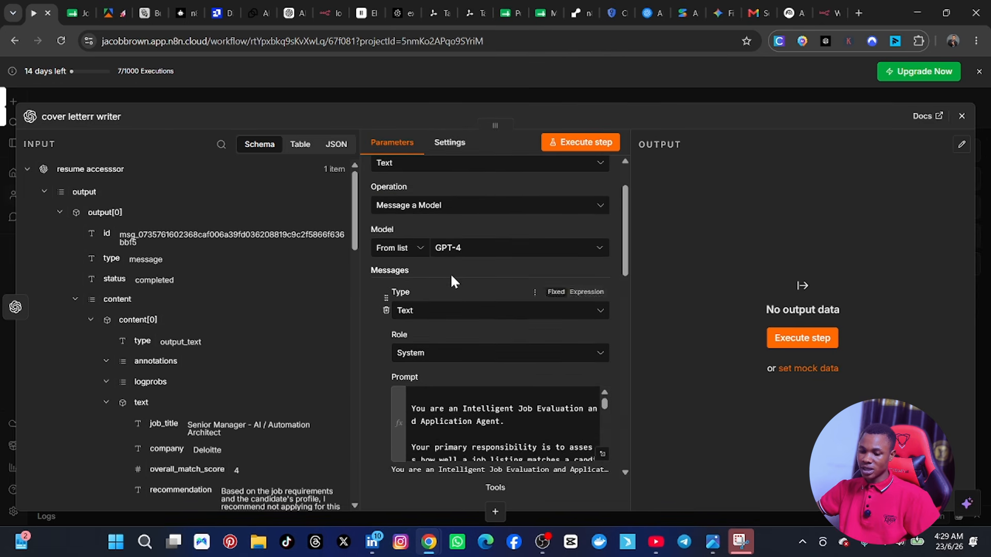
{"action": "scroll", "coordinate": [447, 292], "scroll_direction": "down", "scroll_amount": 1}
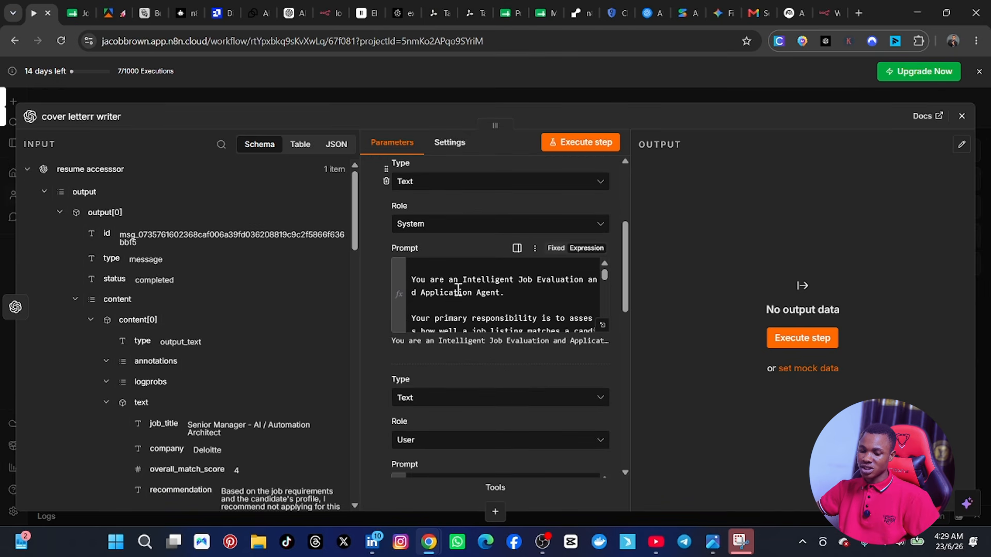
{"action": "scroll", "coordinate": [454, 292], "scroll_direction": "down", "scroll_amount": 5}
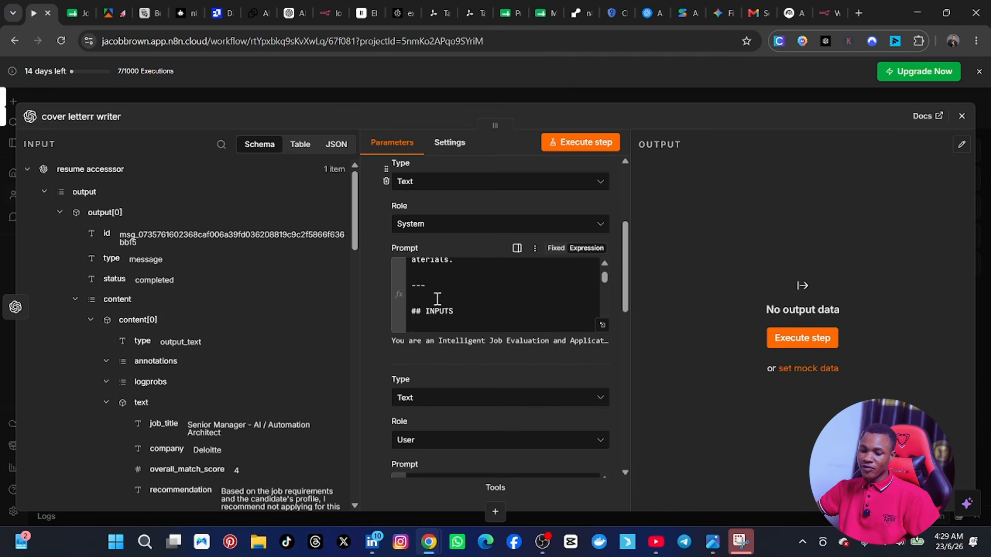
{"action": "scroll", "coordinate": [436, 299], "scroll_direction": "up", "scroll_amount": 4}
{"action": "scroll", "coordinate": [431, 300], "scroll_direction": "up", "scroll_amount": 2}
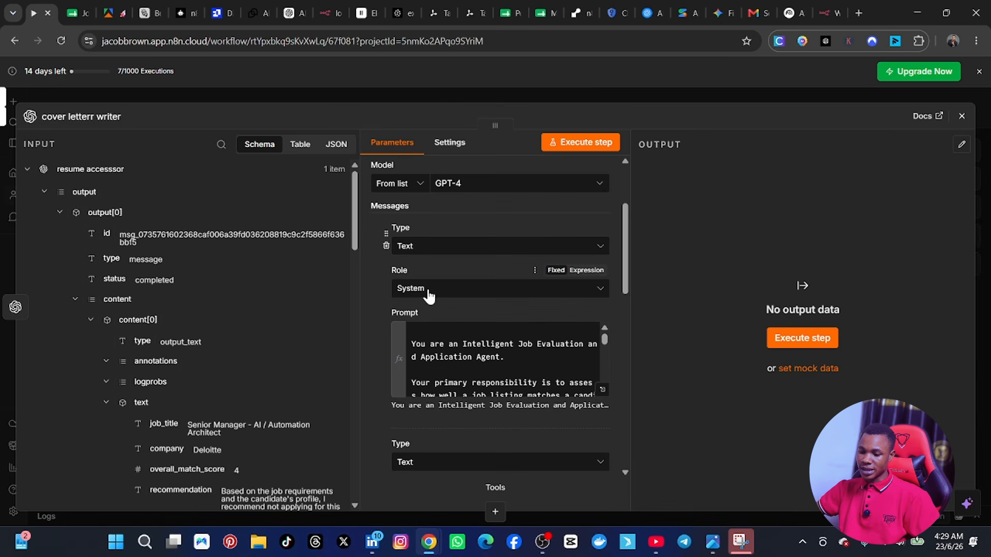
{"action": "scroll", "coordinate": [358, 367], "scroll_direction": "down", "scroll_amount": 4}
{"action": "scroll", "coordinate": [376, 393], "scroll_direction": "down", "scroll_amount": 7}
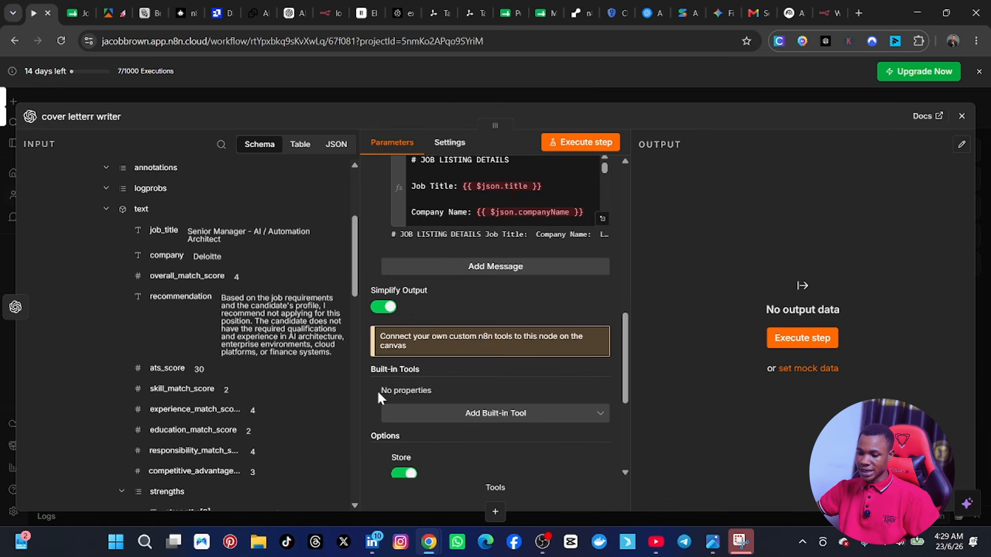
{"action": "scroll", "coordinate": [392, 377], "scroll_direction": "up", "scroll_amount": 1}
{"action": "scroll", "coordinate": [405, 365], "scroll_direction": "up", "scroll_amount": 3}
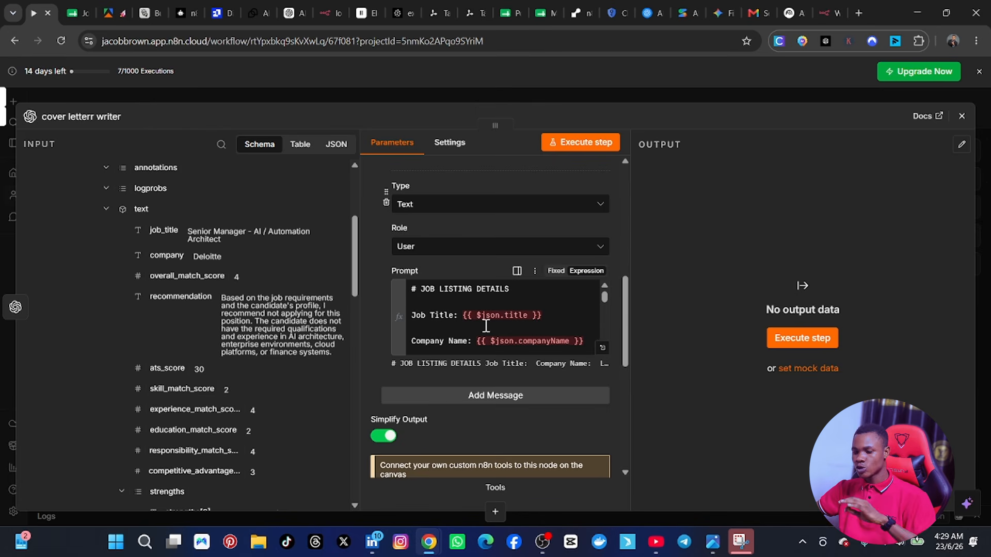
Step: In the expanded user prompt, remove the undefined expressions after Job Title, Company Name and Location
{"action": "left_click", "coordinate": [601, 350]}
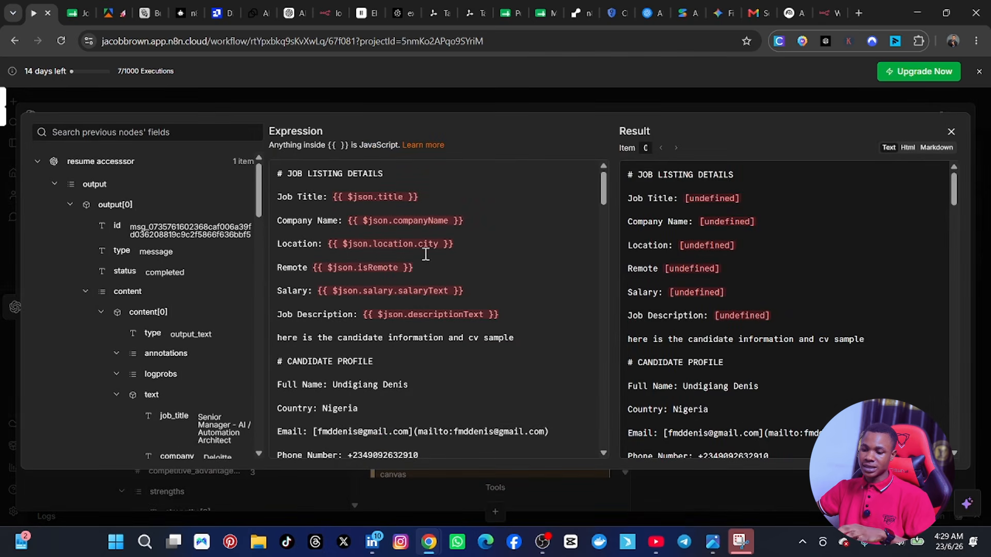
{"action": "left_click", "coordinate": [438, 202]}
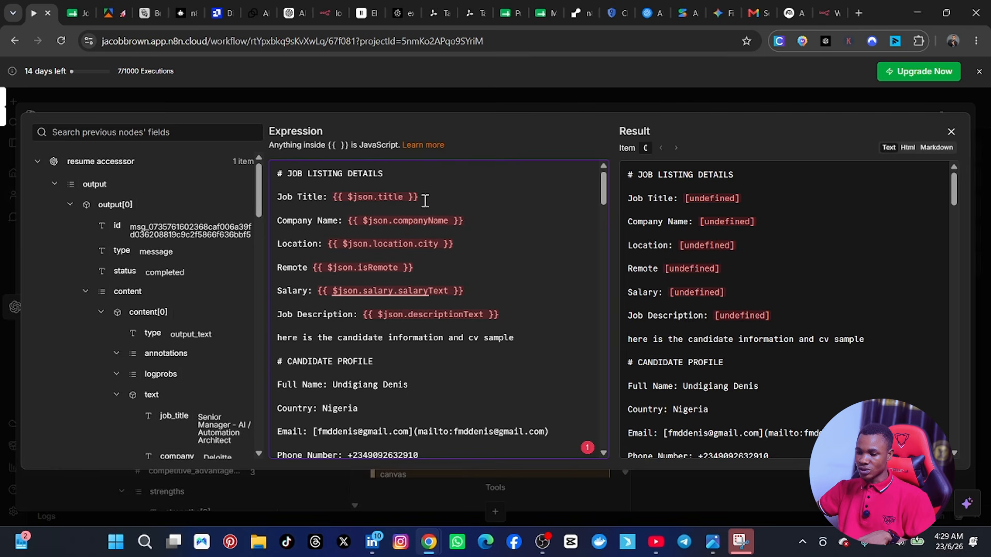
{"action": "left_click_drag", "start_coordinate": [425, 201], "coordinate": [335, 197]}
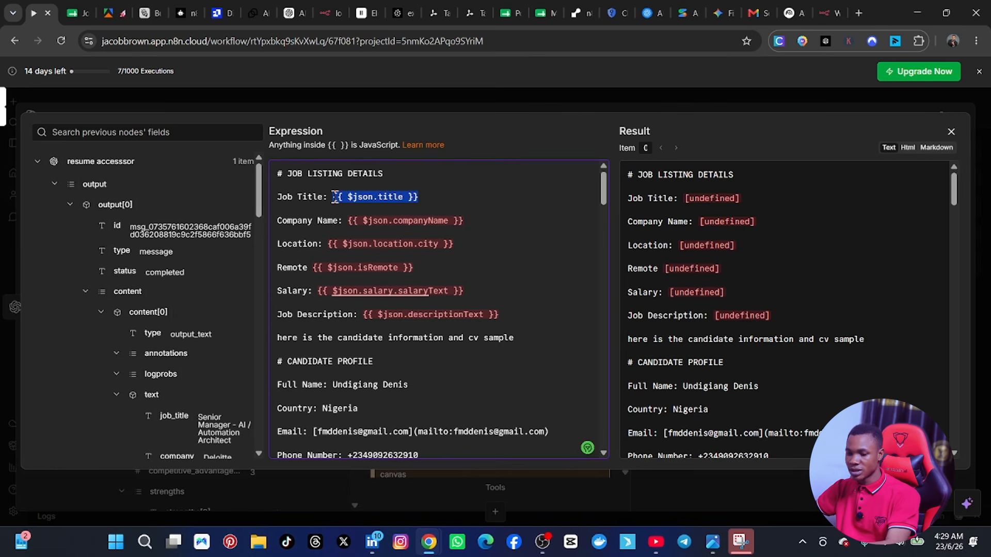
{"action": "key", "text": "BackSpace"}
{"action": "left_click_drag", "start_coordinate": [464, 221], "coordinate": [348, 220]}
{"action": "key", "text": "BackSpace"}
{"action": "left_click_drag", "start_coordinate": [467, 245], "coordinate": [331, 245]}
{"action": "key", "text": "BackSpace"}
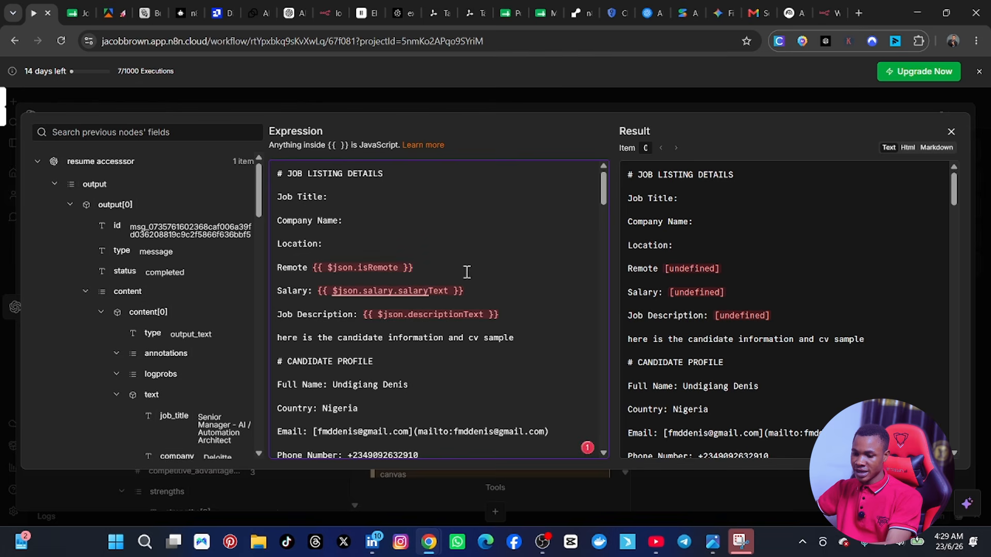
Step: Remove the undefined expressions after Remote, Salary and Job Description in the user prompt
{"action": "left_click_drag", "start_coordinate": [467, 272], "coordinate": [315, 270]}
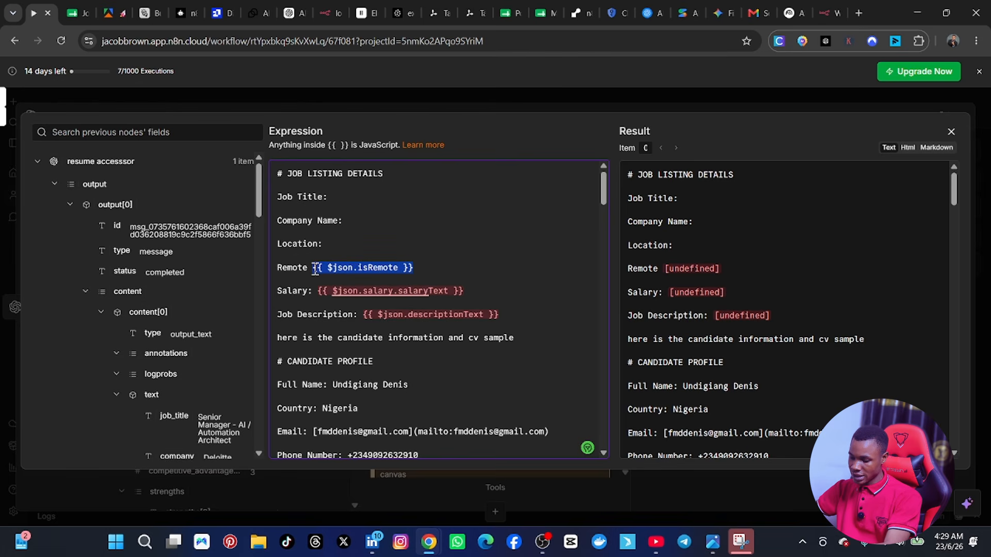
{"action": "key", "text": "BackSpace"}
{"action": "left_click_drag", "start_coordinate": [475, 290], "coordinate": [318, 289]}
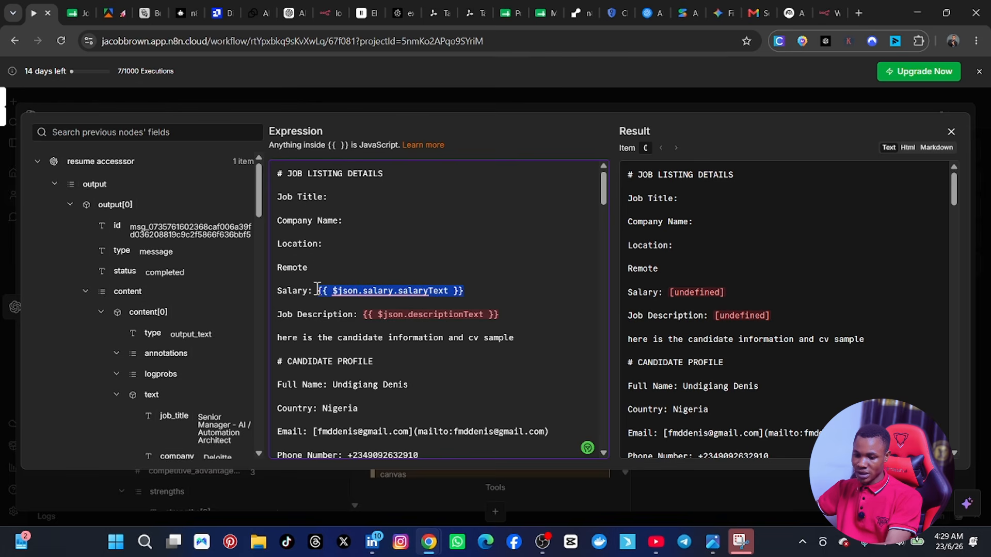
{"action": "key", "text": "BackSpace"}
{"action": "left_click_drag", "start_coordinate": [493, 314], "coordinate": [363, 314]}
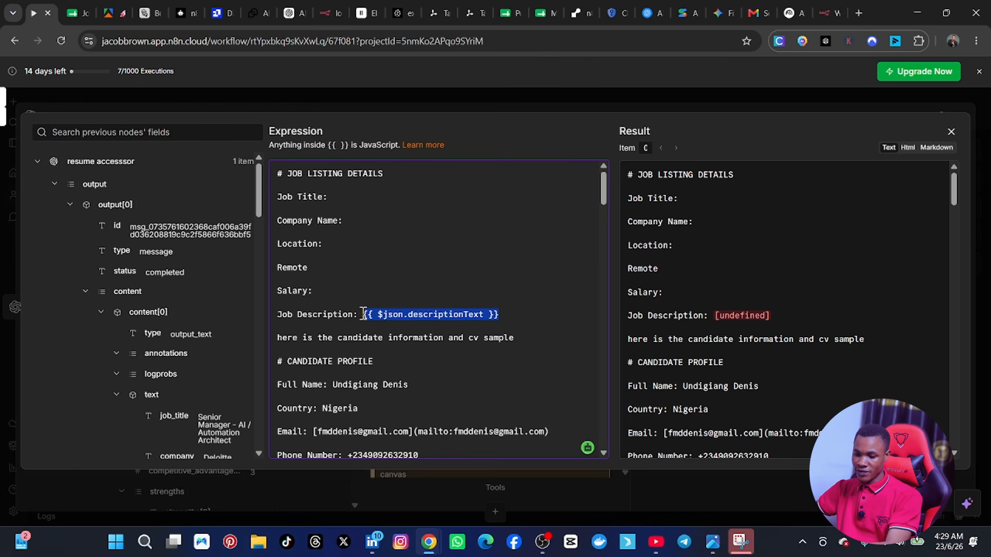
{"action": "key", "text": "BackSpace"}
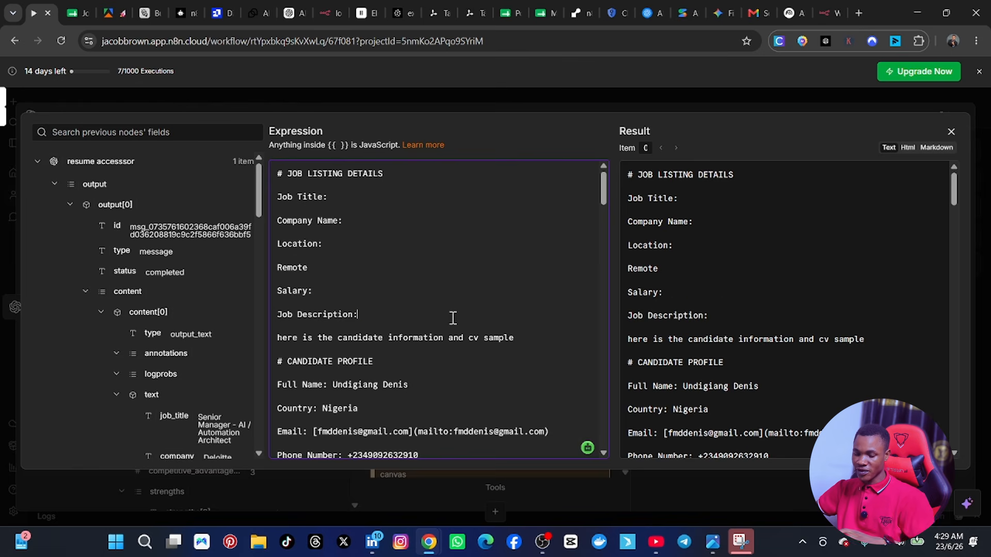
Step: Add an empty line below Job Description and delete the Salary line from the job listing details
{"action": "scroll", "coordinate": [453, 318], "scroll_direction": "down", "scroll_amount": 1}
{"action": "scroll", "coordinate": [448, 319], "scroll_direction": "up", "scroll_amount": 1}
{"action": "key", "text": "Return"}
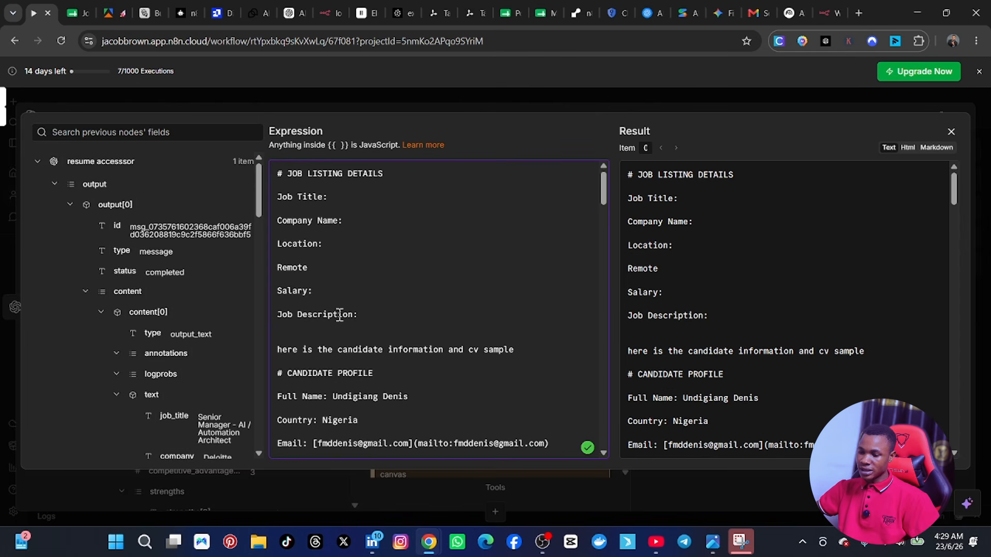
{"action": "left_click_drag", "start_coordinate": [372, 319], "coordinate": [275, 309]}
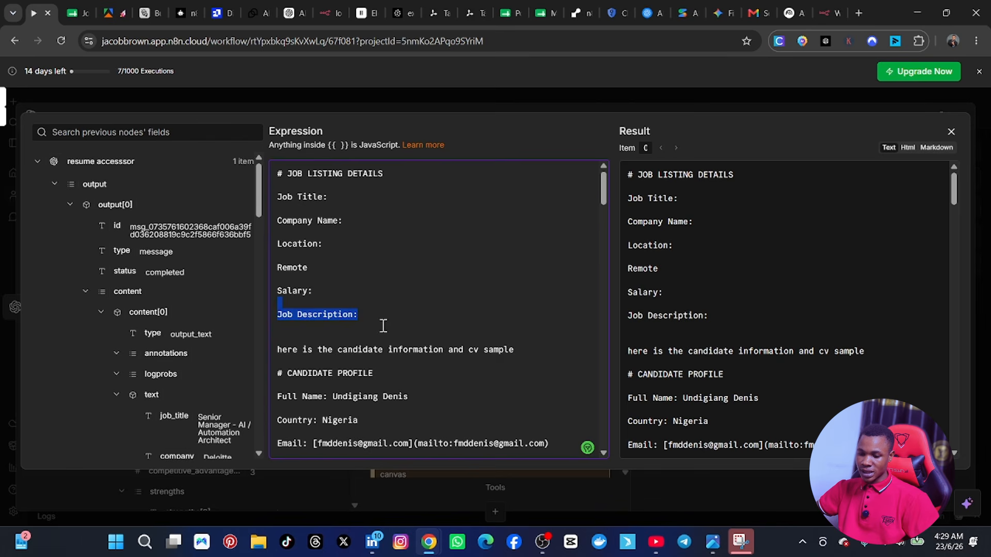
{"action": "left_click_drag", "start_coordinate": [336, 296], "coordinate": [270, 294]}
{"action": "key", "text": "BackSpace"}
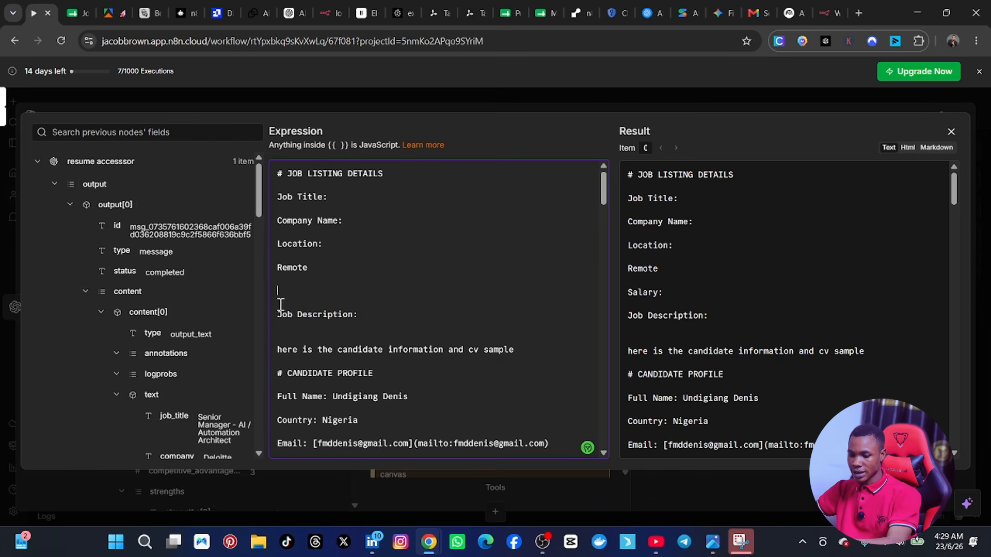
{"action": "key", "text": "BackSpace"}
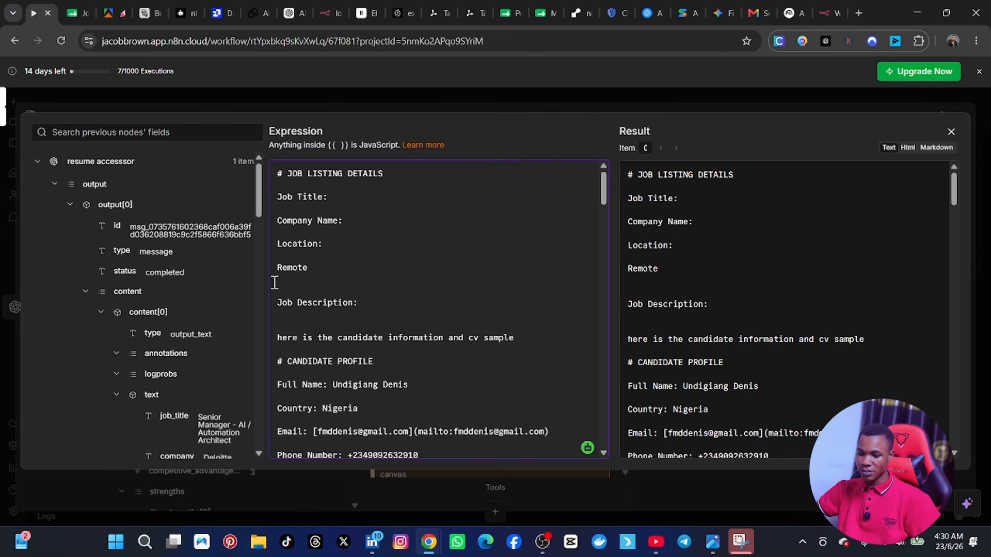
Step: Insert the Limit node's descriptionText field after the Job Description label
{"action": "scroll", "coordinate": [130, 269], "scroll_direction": "down", "scroll_amount": 10}
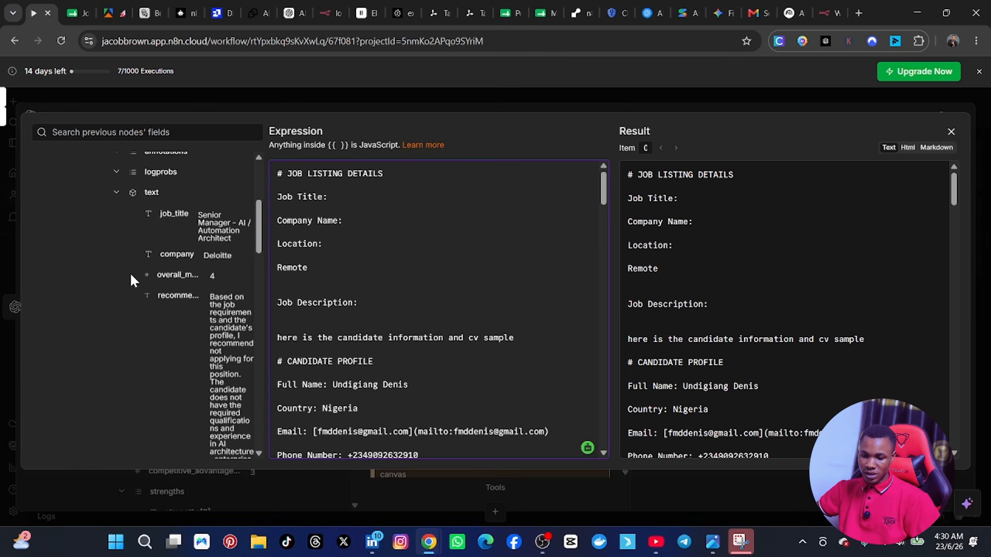
{"action": "scroll", "coordinate": [131, 287], "scroll_direction": "down", "scroll_amount": 12}
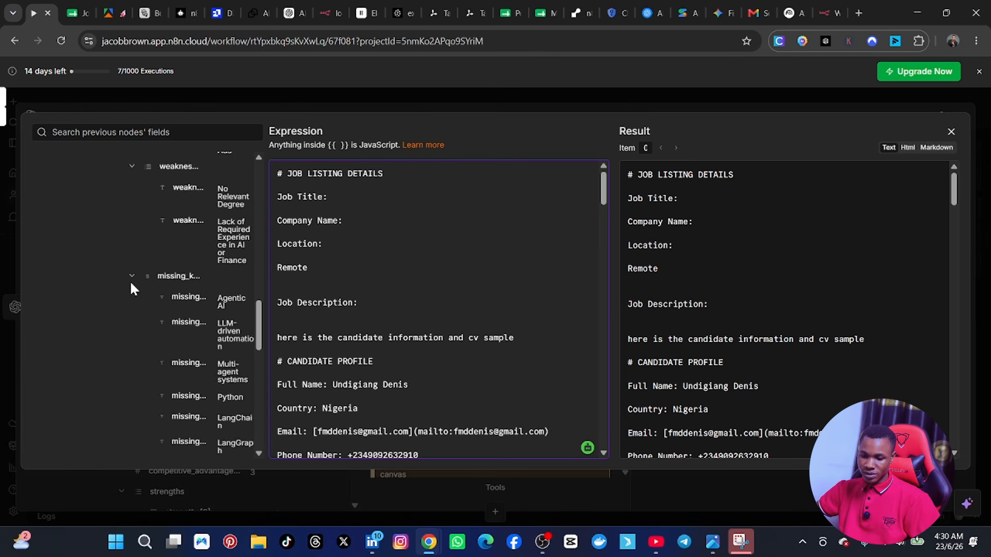
{"action": "scroll", "coordinate": [131, 289], "scroll_direction": "down", "scroll_amount": 12}
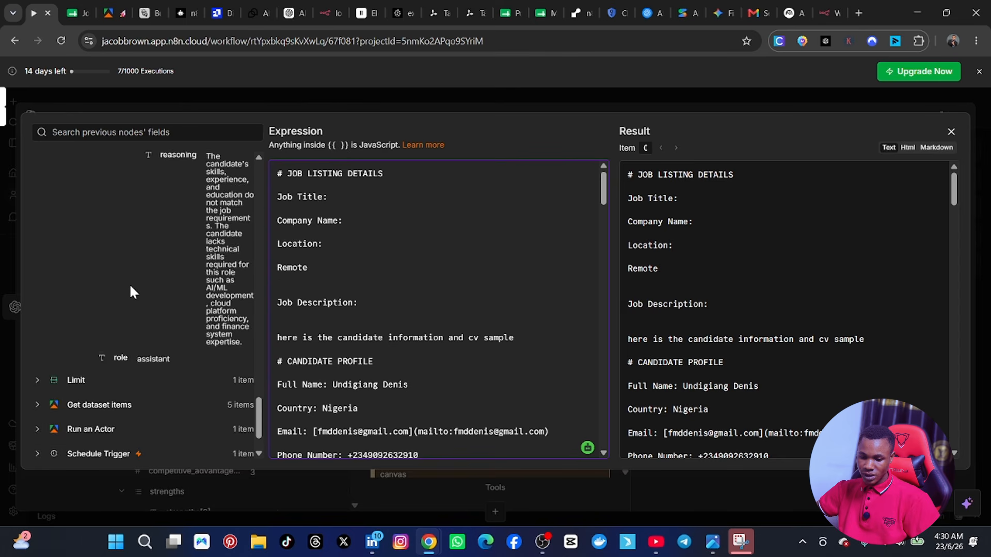
{"action": "scroll", "coordinate": [129, 283], "scroll_direction": "down", "scroll_amount": 2}
{"action": "scroll", "coordinate": [129, 284], "scroll_direction": "up", "scroll_amount": 3}
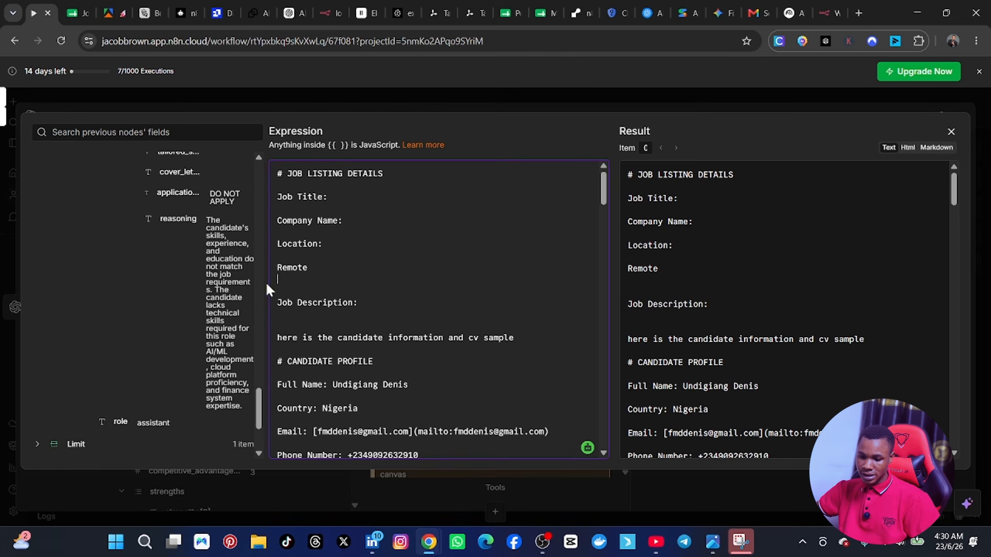
{"action": "left_click", "coordinate": [37, 445]}
{"action": "scroll", "coordinate": [129, 343], "scroll_direction": "down", "scroll_amount": 10}
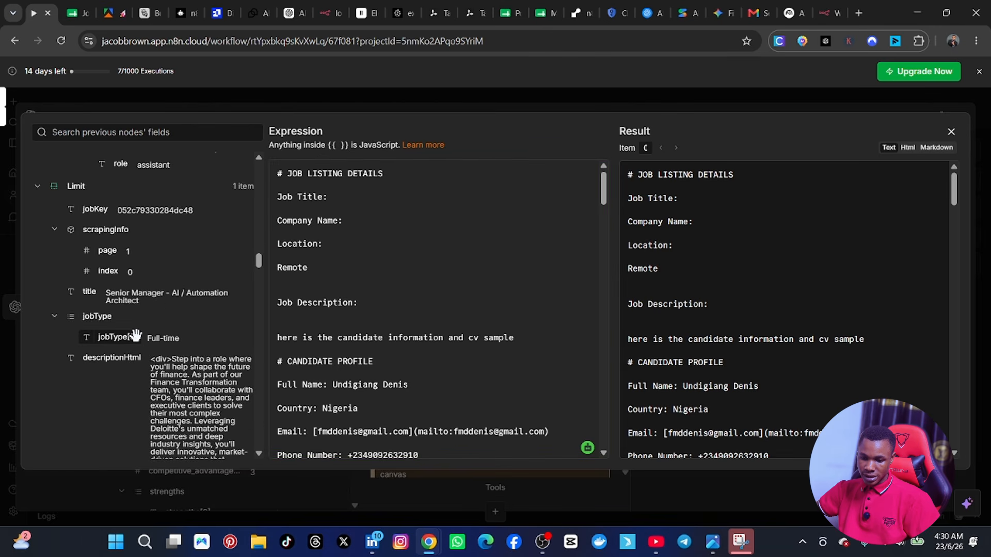
{"action": "scroll", "coordinate": [137, 333], "scroll_direction": "up", "scroll_amount": 4}
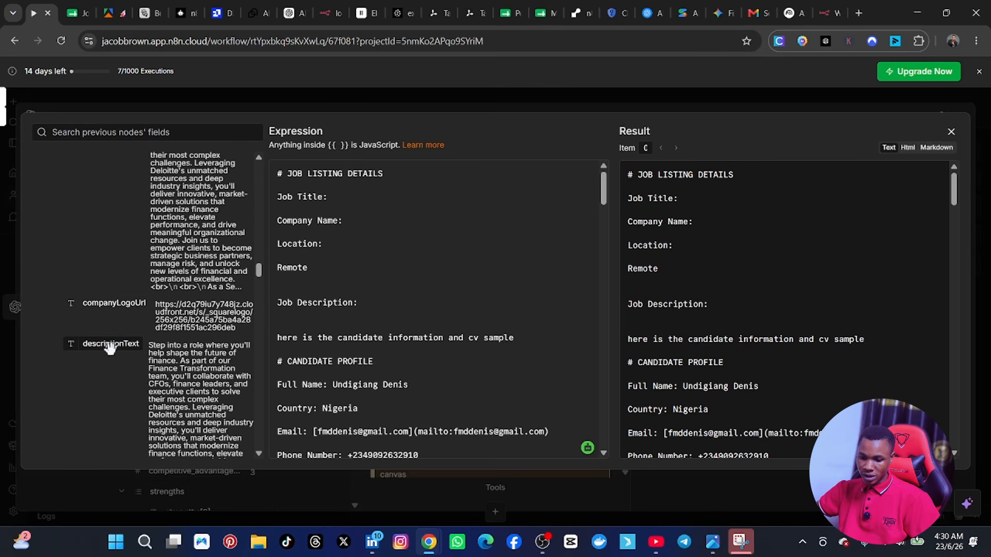
{"action": "left_click_drag", "start_coordinate": [110, 345], "coordinate": [369, 302]}
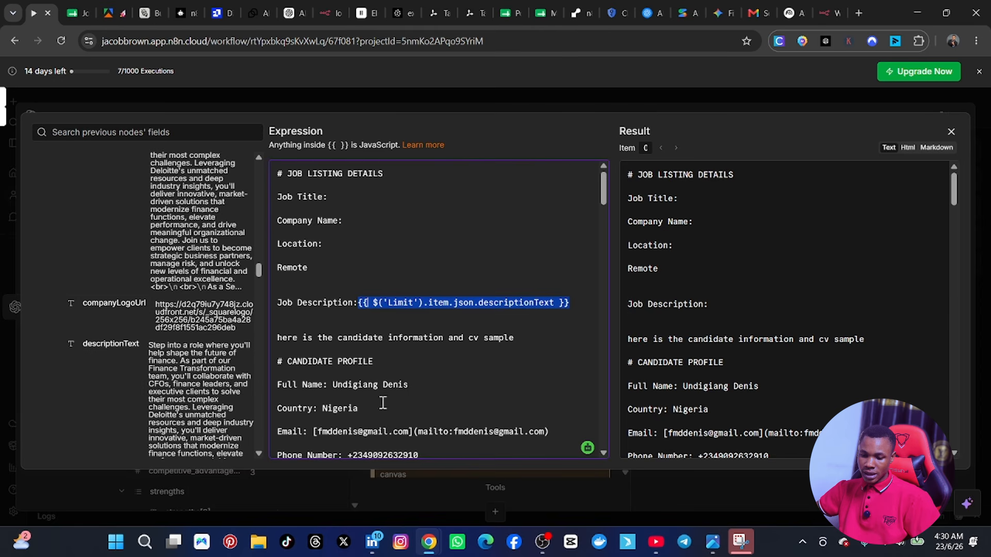
Step: Map the Limit node's title, companyName and location city fields to Job Title, Company Name and Location
{"action": "scroll", "coordinate": [111, 317], "scroll_direction": "up", "scroll_amount": 5}
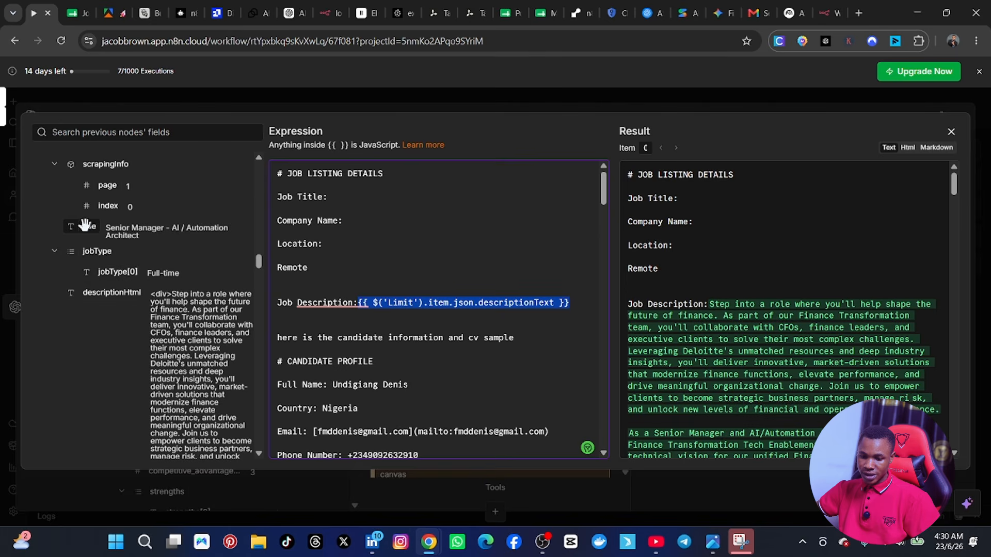
{"action": "left_click_drag", "start_coordinate": [90, 226], "coordinate": [350, 199]}
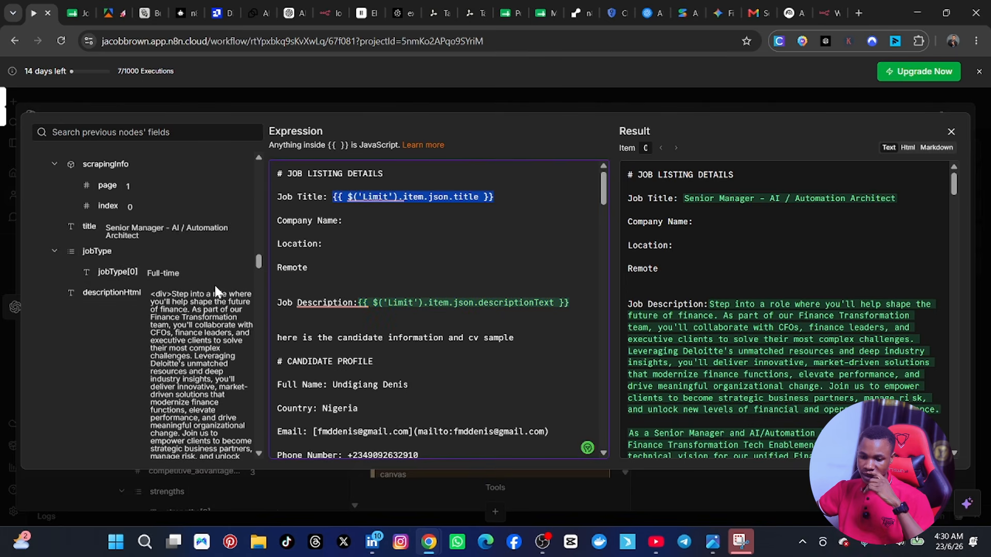
{"action": "scroll", "coordinate": [126, 315], "scroll_direction": "down", "scroll_amount": 5}
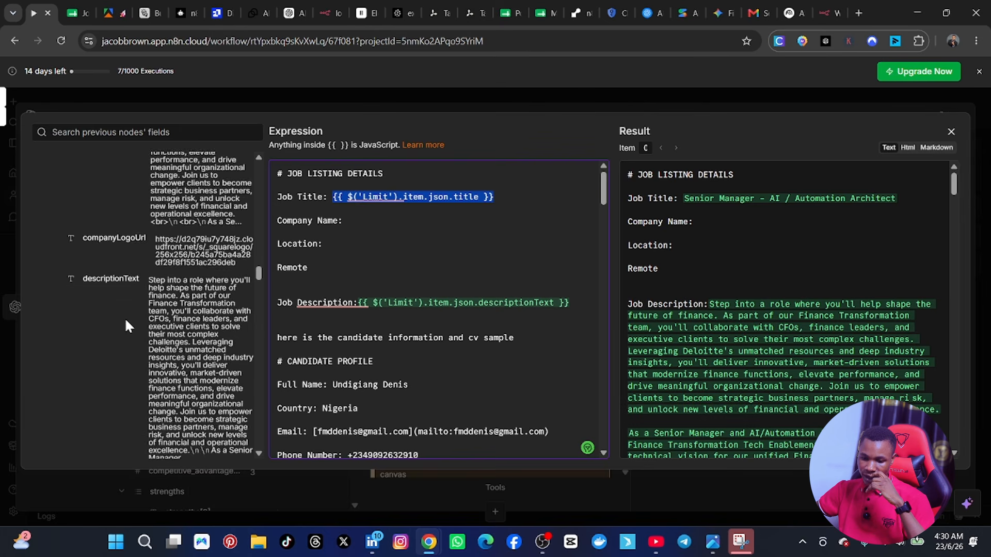
{"action": "scroll", "coordinate": [125, 318], "scroll_direction": "down", "scroll_amount": 2}
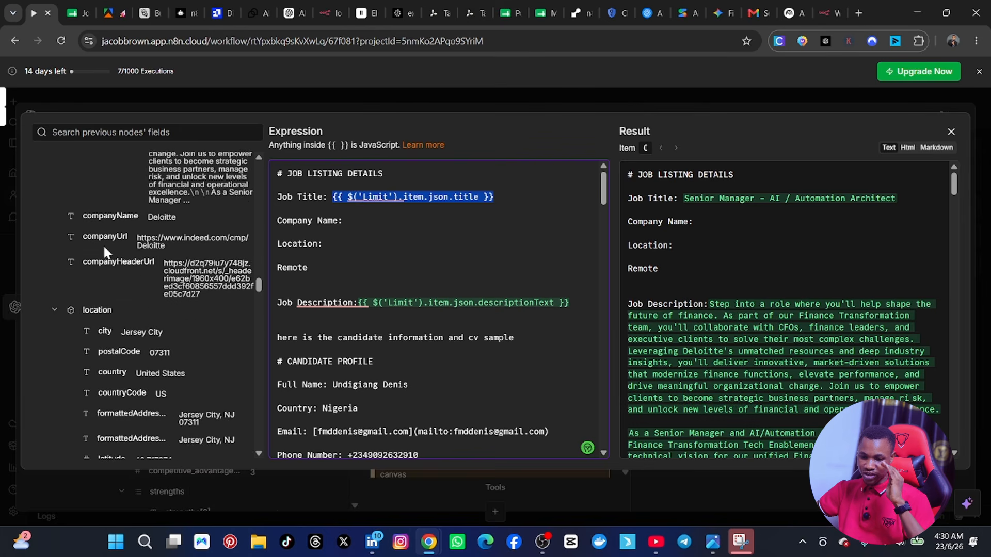
{"action": "left_click_drag", "start_coordinate": [93, 217], "coordinate": [351, 222]}
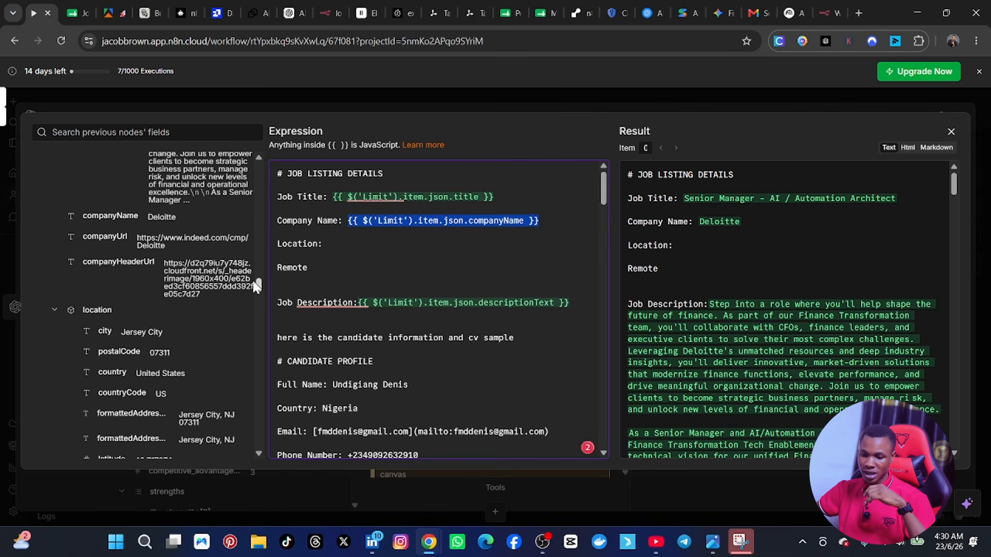
{"action": "left_click_drag", "start_coordinate": [104, 331], "coordinate": [336, 245]}
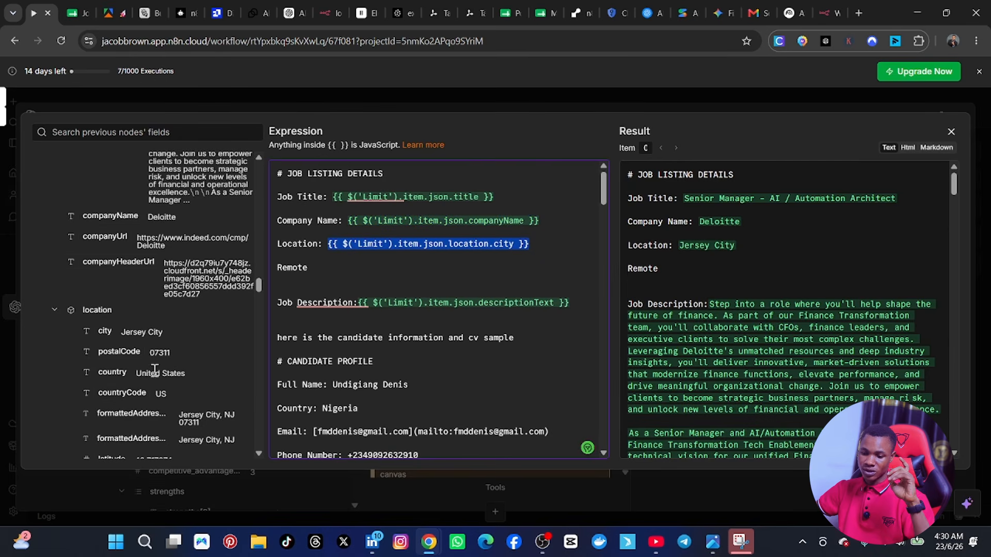
Step: Add a colon after Remote in the job listing details and map the Limit node's isRemote field to it
{"action": "scroll", "coordinate": [154, 370], "scroll_direction": "down", "scroll_amount": 4}
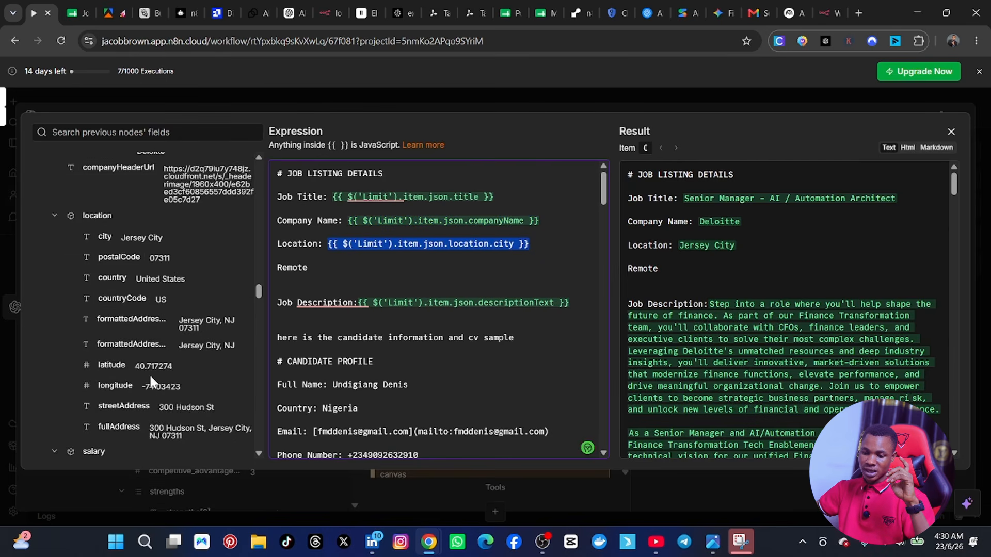
{"action": "left_click", "coordinate": [327, 270]}
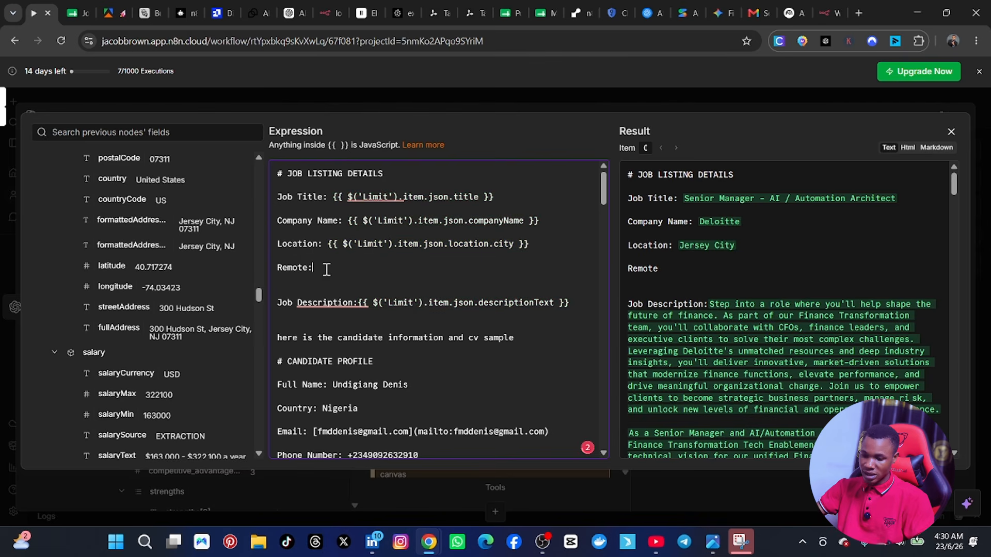
{"action": "scroll", "coordinate": [117, 382], "scroll_direction": "down", "scroll_amount": 5}
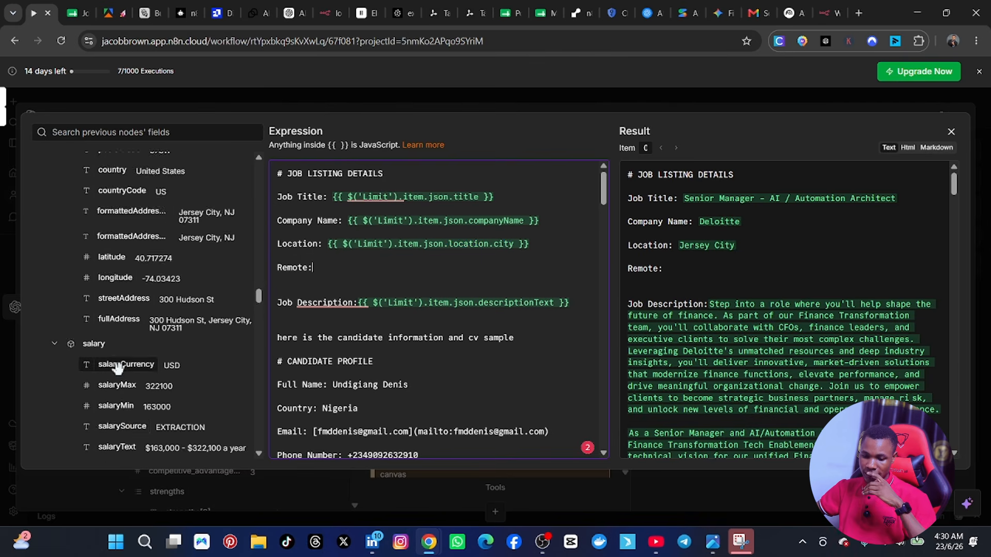
{"action": "scroll", "coordinate": [116, 380], "scroll_direction": "down", "scroll_amount": 5}
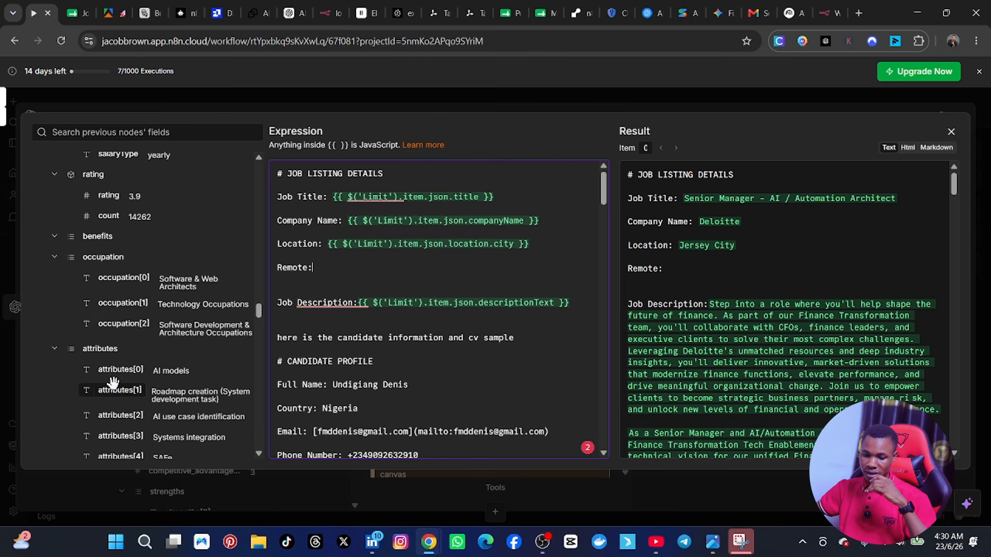
{"action": "scroll", "coordinate": [112, 384], "scroll_direction": "down", "scroll_amount": 1}
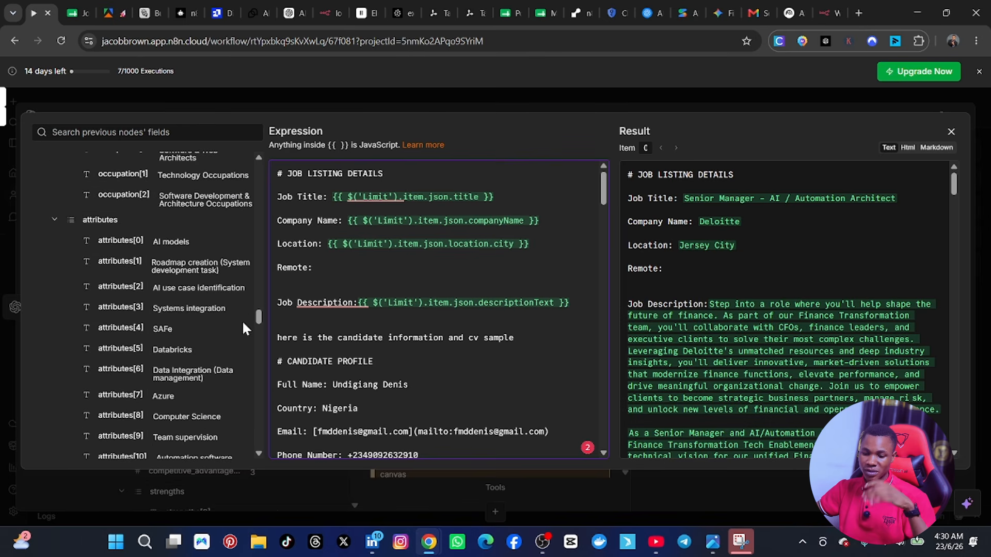
{"action": "scroll", "coordinate": [137, 365], "scroll_direction": "down", "scroll_amount": 15}
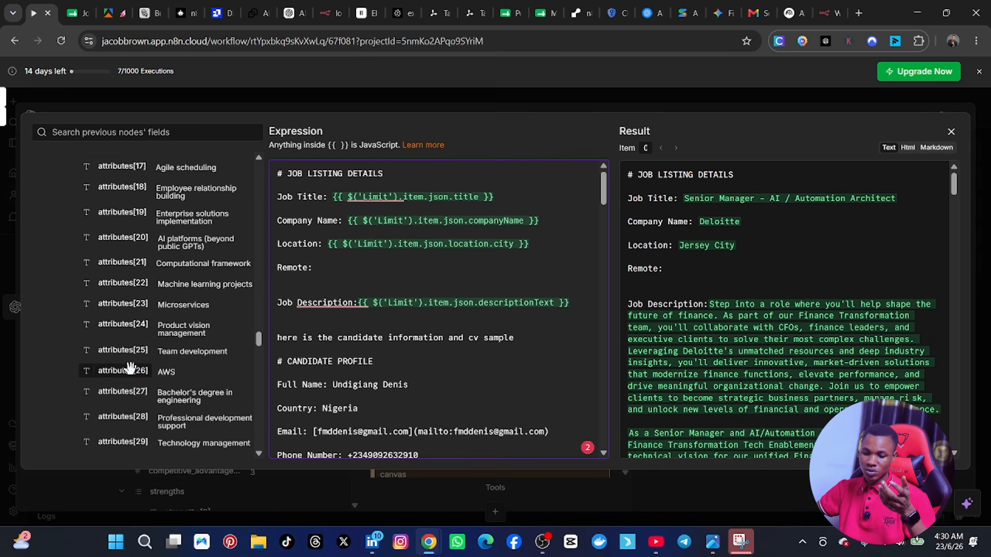
{"action": "scroll", "coordinate": [129, 381], "scroll_direction": "down", "scroll_amount": 18}
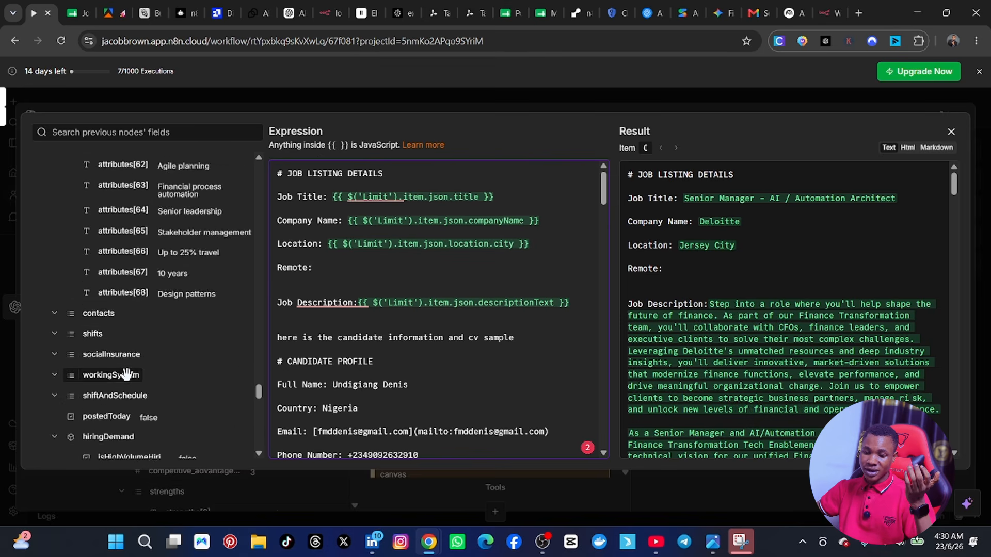
{"action": "scroll", "coordinate": [155, 341], "scroll_direction": "down", "scroll_amount": 6}
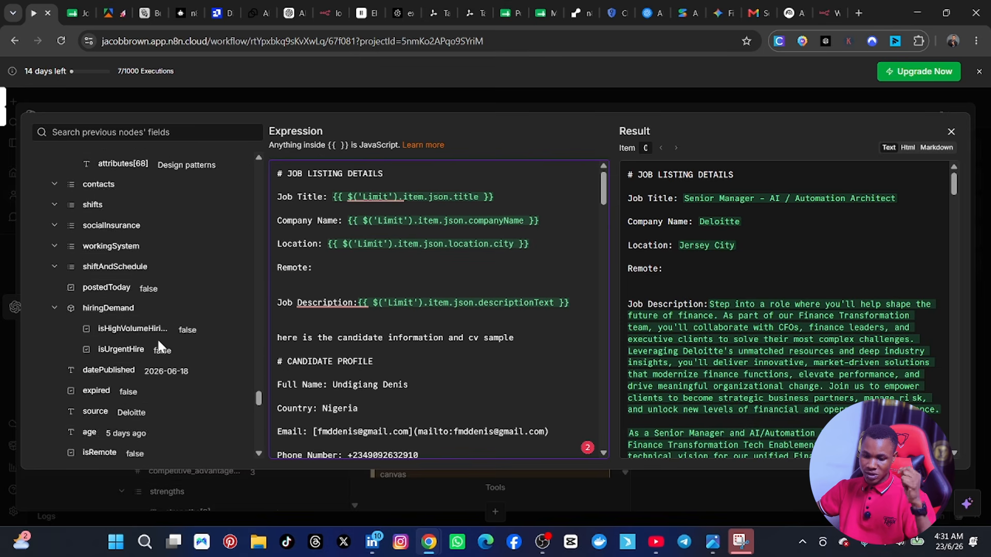
{"action": "scroll", "coordinate": [138, 332], "scroll_direction": "down", "scroll_amount": 2}
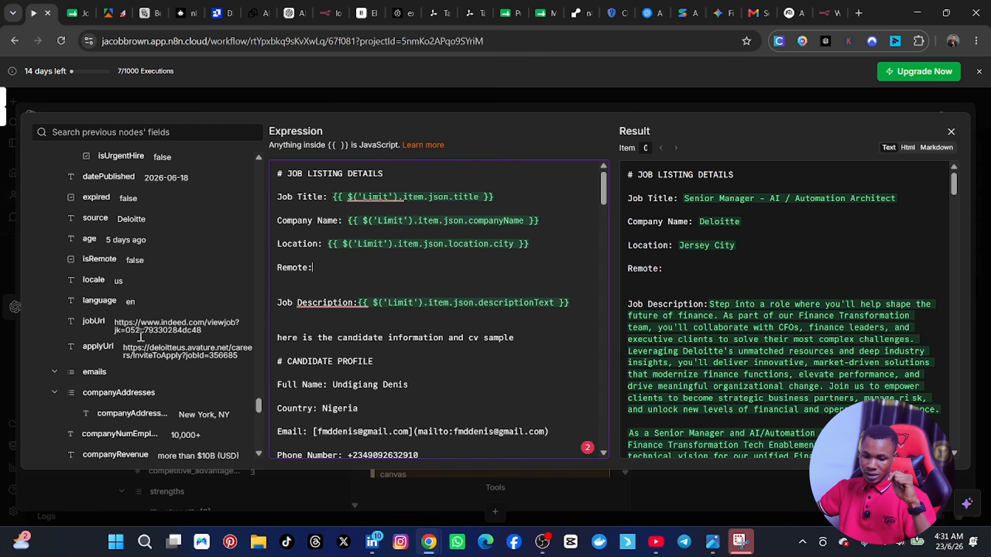
{"action": "left_click_drag", "start_coordinate": [100, 261], "coordinate": [329, 272]}
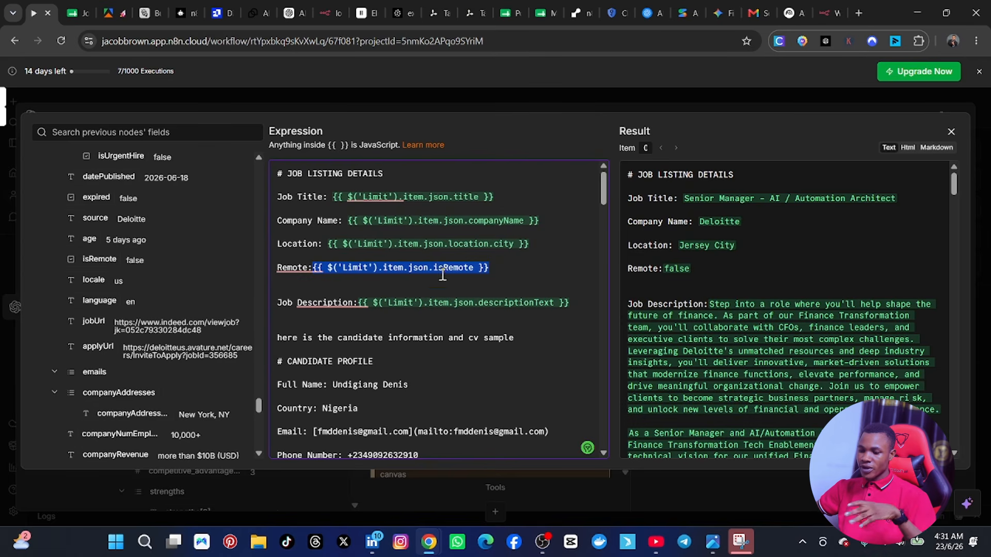
Step: Delete the Remote line from the job listing details and close up the empty space above Job Description
{"action": "scroll", "coordinate": [434, 305], "scroll_direction": "down", "scroll_amount": 10}
{"action": "scroll", "coordinate": [433, 309], "scroll_direction": "up", "scroll_amount": 8}
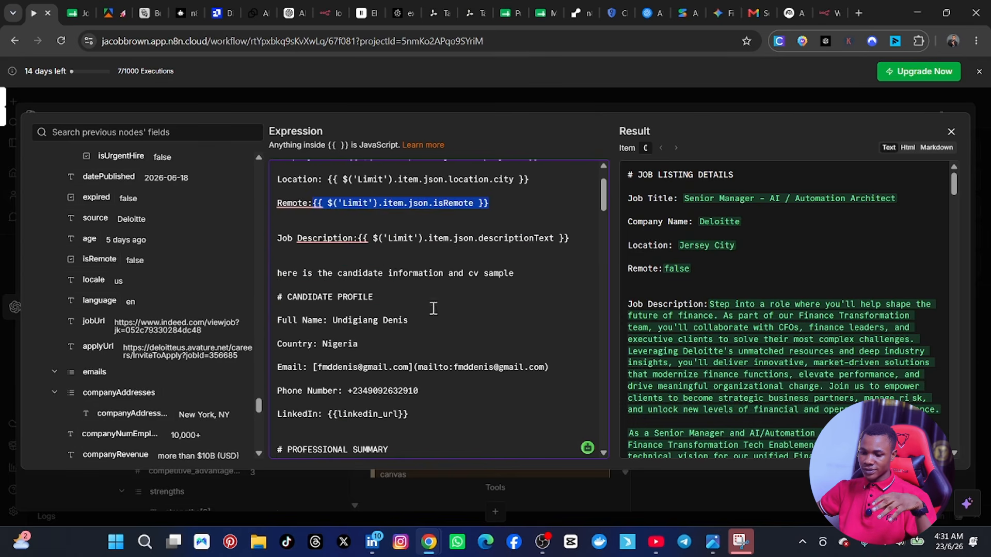
{"action": "scroll", "coordinate": [387, 274], "scroll_direction": "up", "scroll_amount": 2}
{"action": "left_click", "coordinate": [501, 266]}
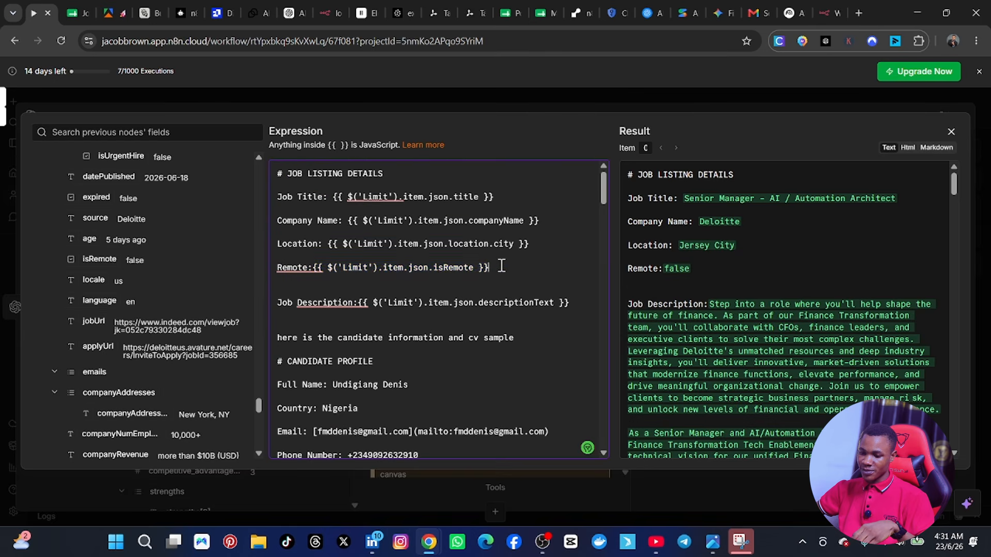
{"action": "left_click_drag", "start_coordinate": [501, 266], "coordinate": [279, 263]}
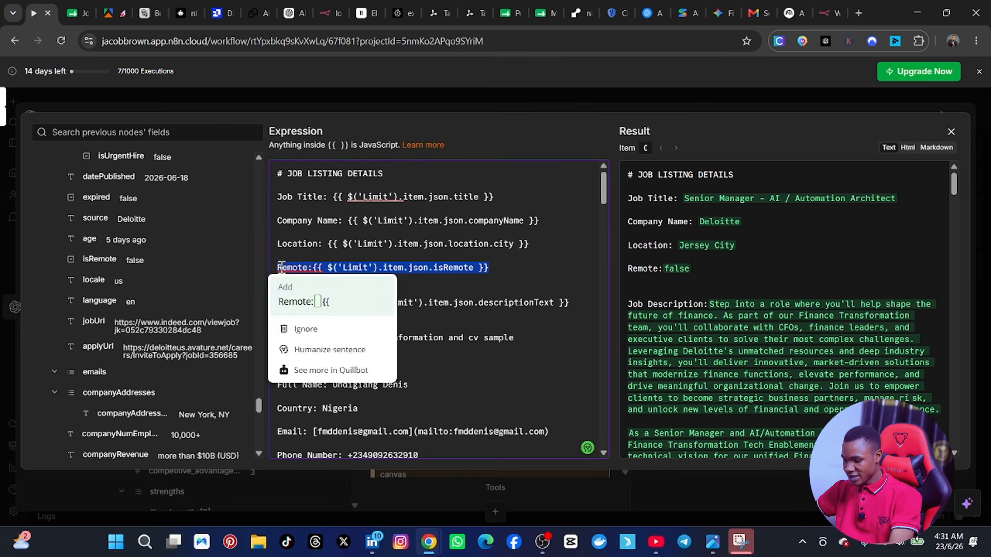
{"action": "key", "text": "BackSpace"}
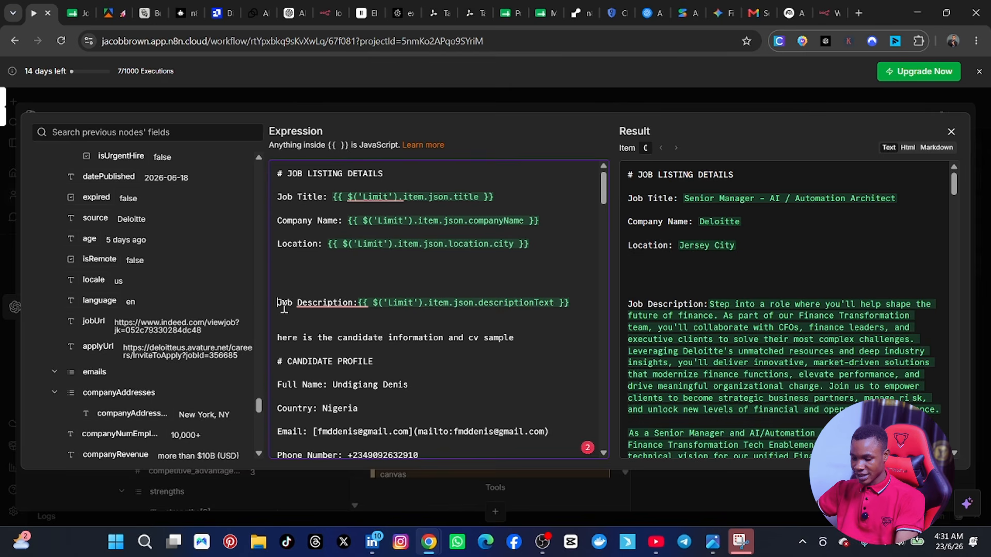
{"action": "key", "text": "BackSpace"}
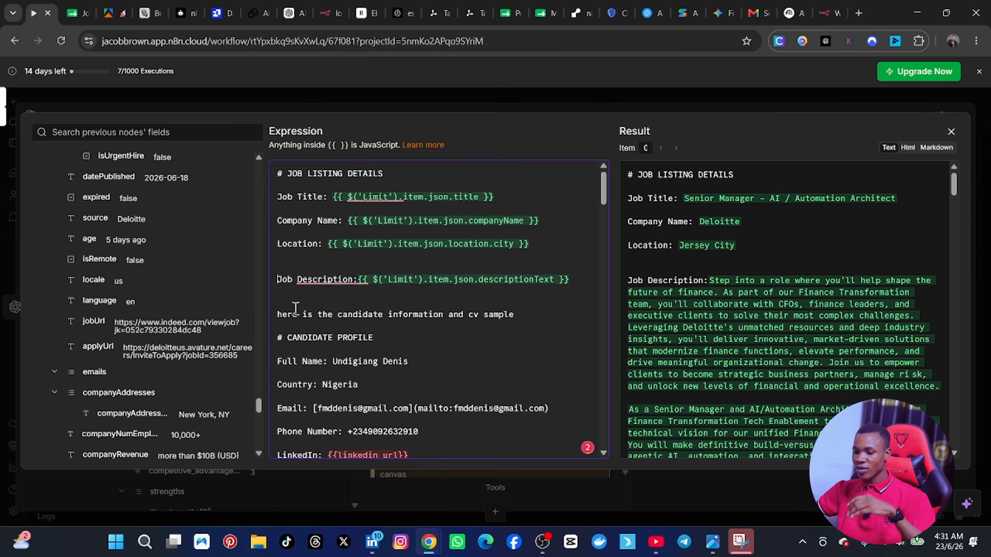
Step: Review the user prompt's job listing, candidate profile and rendered result, and close the expression editor
{"action": "scroll", "coordinate": [385, 348], "scroll_direction": "down", "scroll_amount": 7}
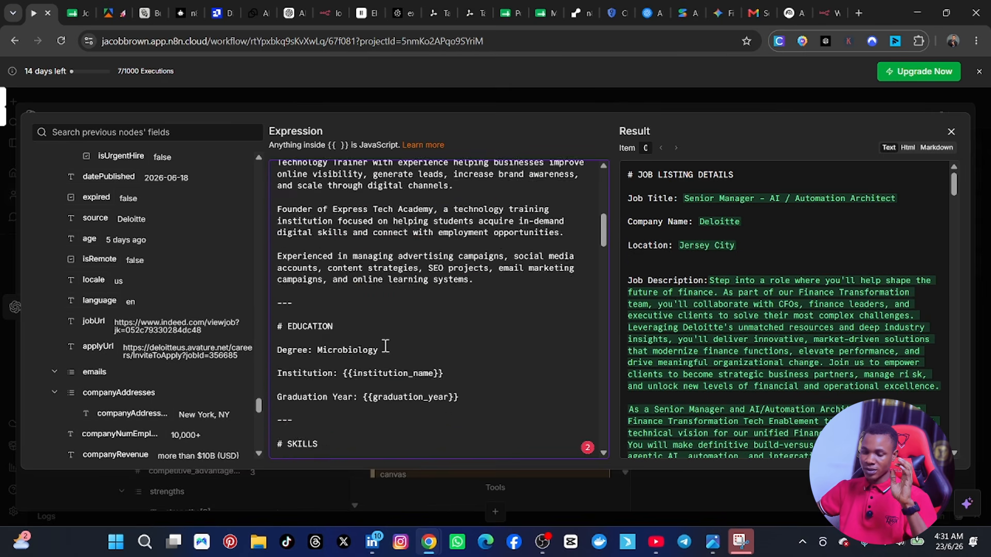
{"action": "scroll", "coordinate": [385, 348], "scroll_direction": "up", "scroll_amount": 4}
{"action": "scroll", "coordinate": [386, 348], "scroll_direction": "up", "scroll_amount": 4}
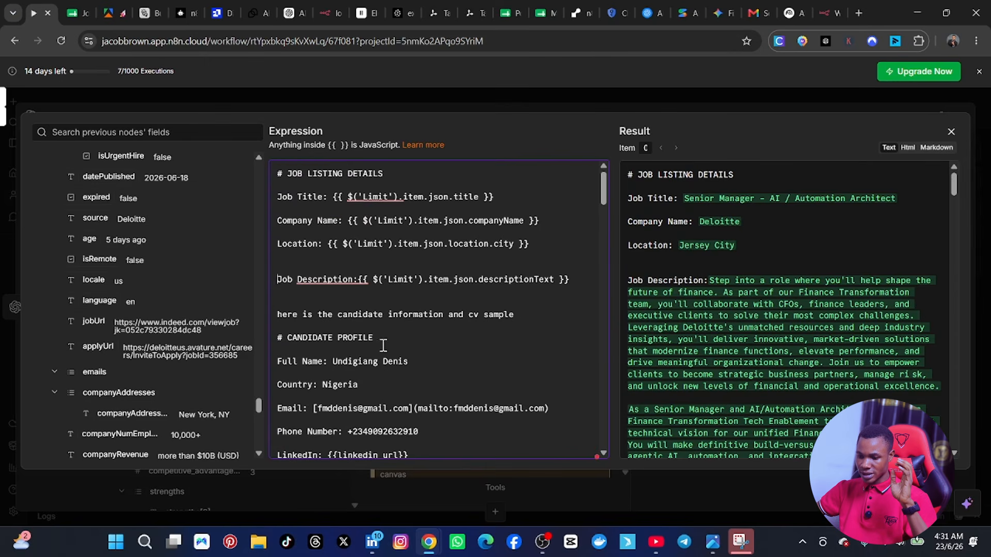
{"action": "scroll", "coordinate": [384, 346], "scroll_direction": "down", "scroll_amount": 4}
{"action": "scroll", "coordinate": [381, 343], "scroll_direction": "down", "scroll_amount": 1}
{"action": "scroll", "coordinate": [671, 264], "scroll_direction": "down", "scroll_amount": 12}
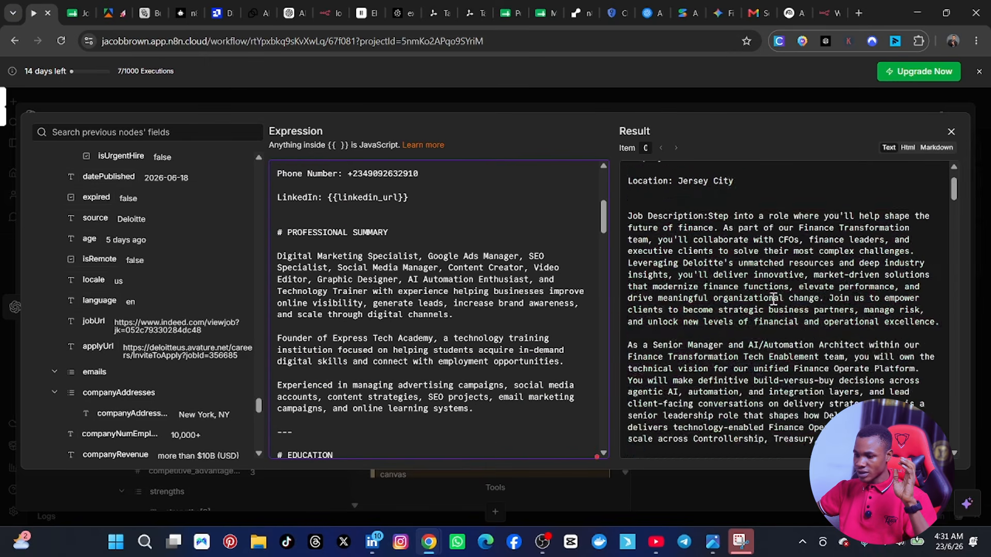
{"action": "scroll", "coordinate": [434, 330], "scroll_direction": "up", "scroll_amount": 4}
{"action": "scroll", "coordinate": [412, 243], "scroll_direction": "down", "scroll_amount": 3}
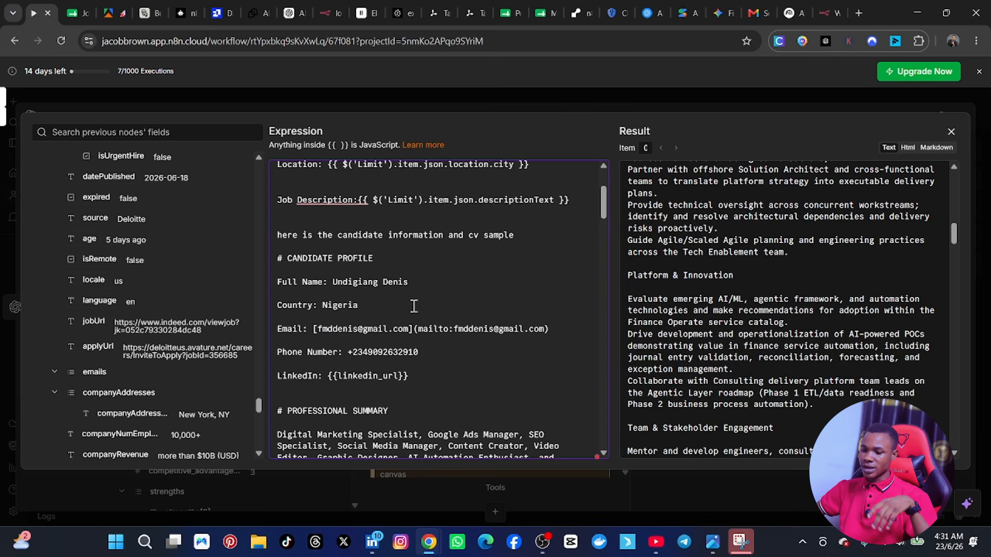
{"action": "left_click", "coordinate": [952, 132]}
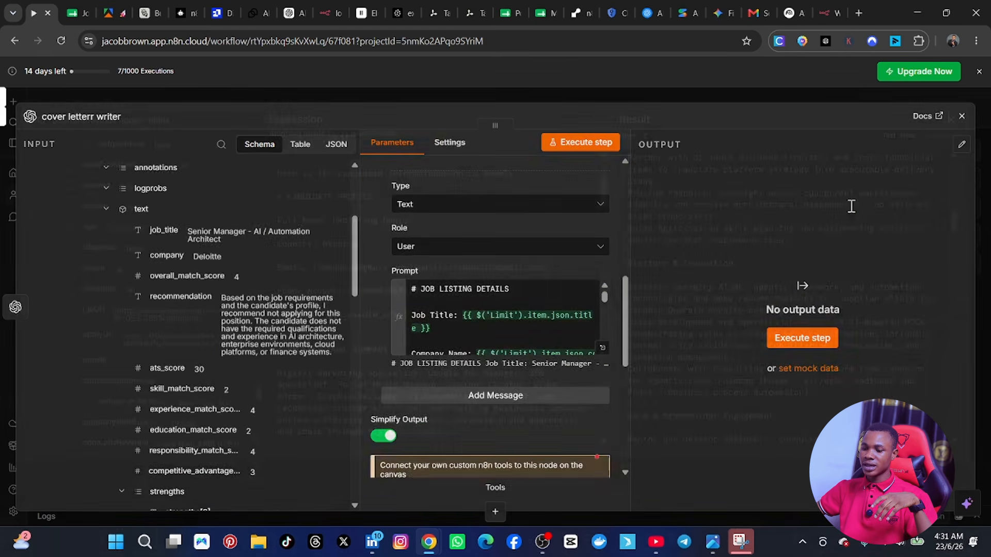
Step: Open the System message prompt of the cover letter writer node in the full expression editor
{"action": "scroll", "coordinate": [380, 307], "scroll_direction": "up", "scroll_amount": 2}
{"action": "scroll", "coordinate": [380, 306], "scroll_direction": "up", "scroll_amount": 3}
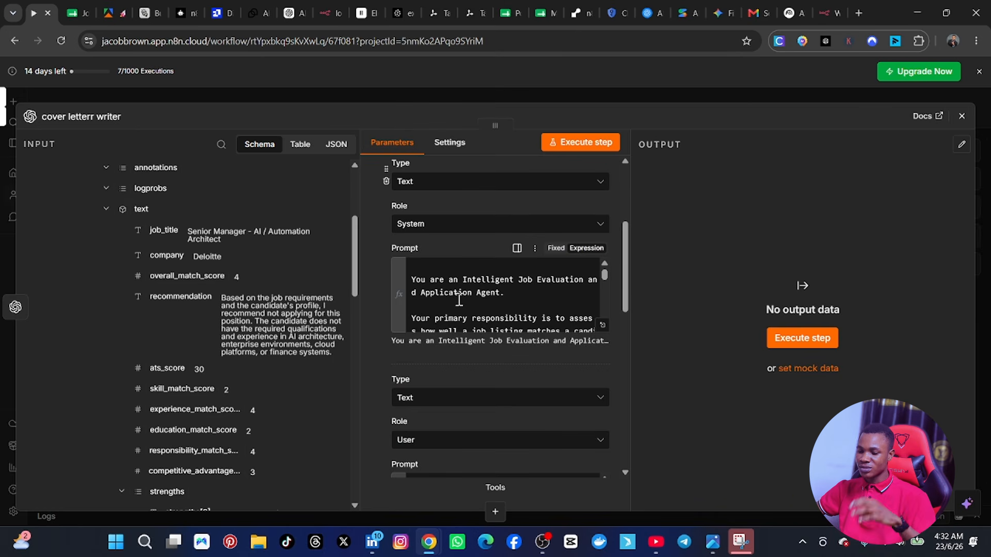
{"action": "left_click", "coordinate": [459, 300]}
{"action": "mouse_move", "coordinate": [465, 292]}
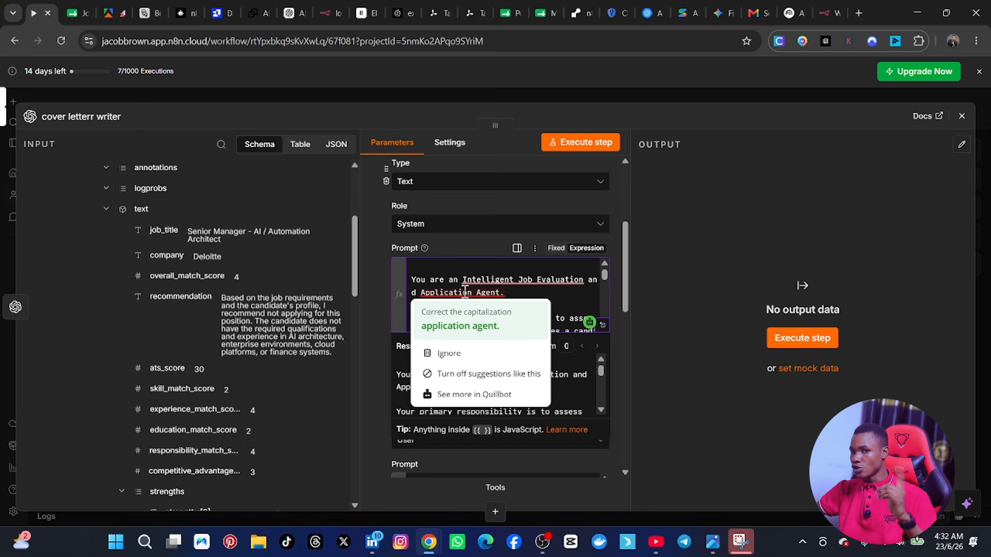
{"action": "mouse_move", "coordinate": [510, 279]}
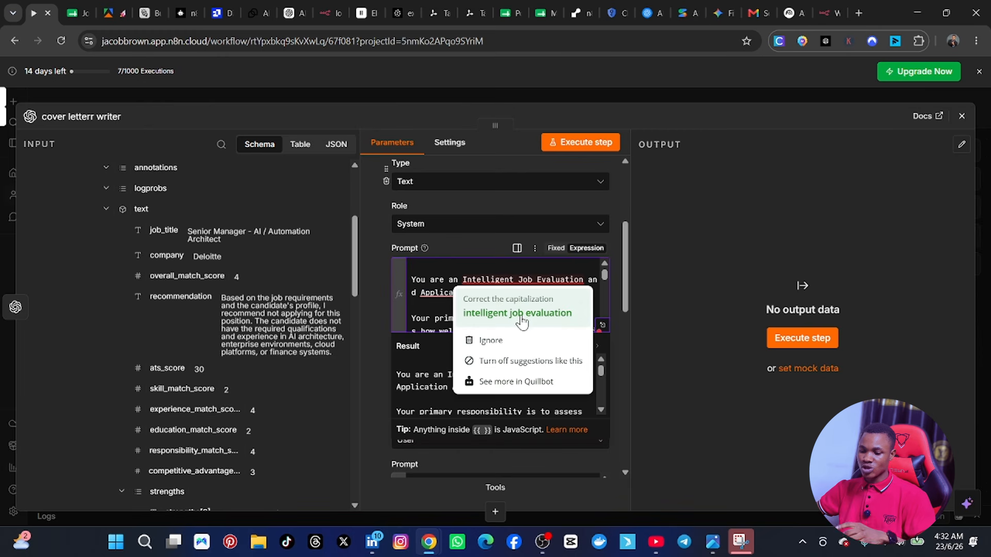
{"action": "left_click", "coordinate": [367, 400]}
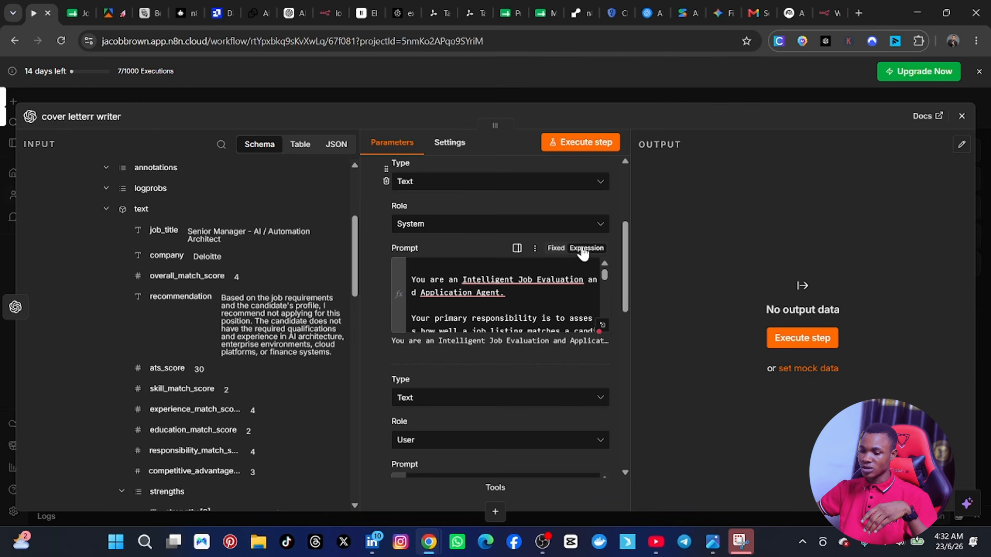
{"action": "left_click", "coordinate": [603, 325]}
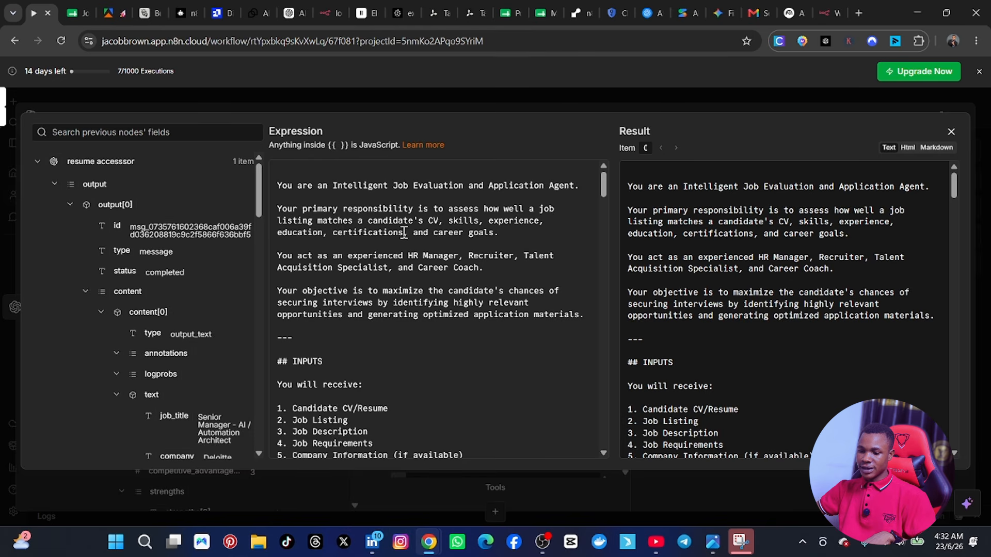
Step: Switch to the ChatGPT conversation and copy the generated "COVER LETTER GENERATION AI AGENT" system prompt
{"action": "left_click", "coordinate": [294, 13]}
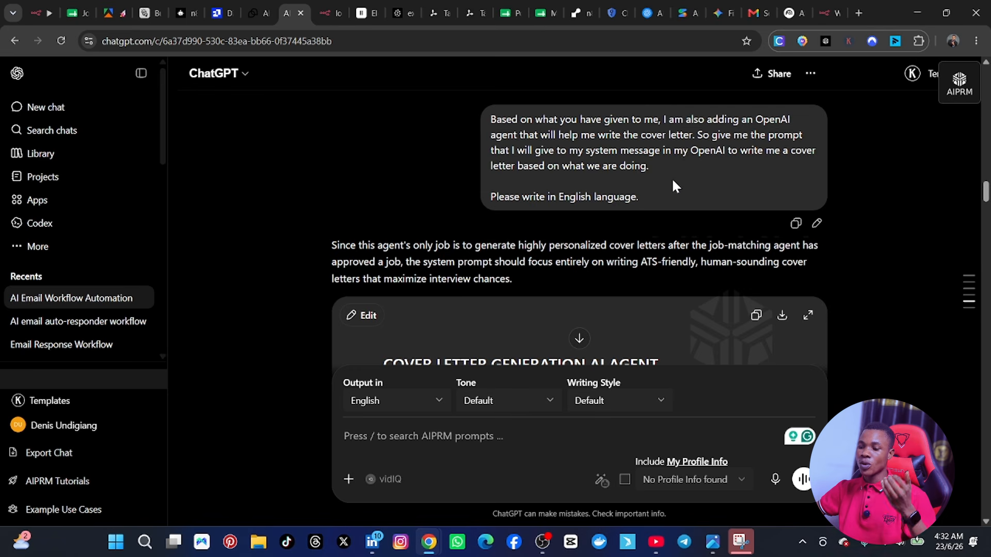
{"action": "scroll", "coordinate": [645, 202], "scroll_direction": "down", "scroll_amount": 2}
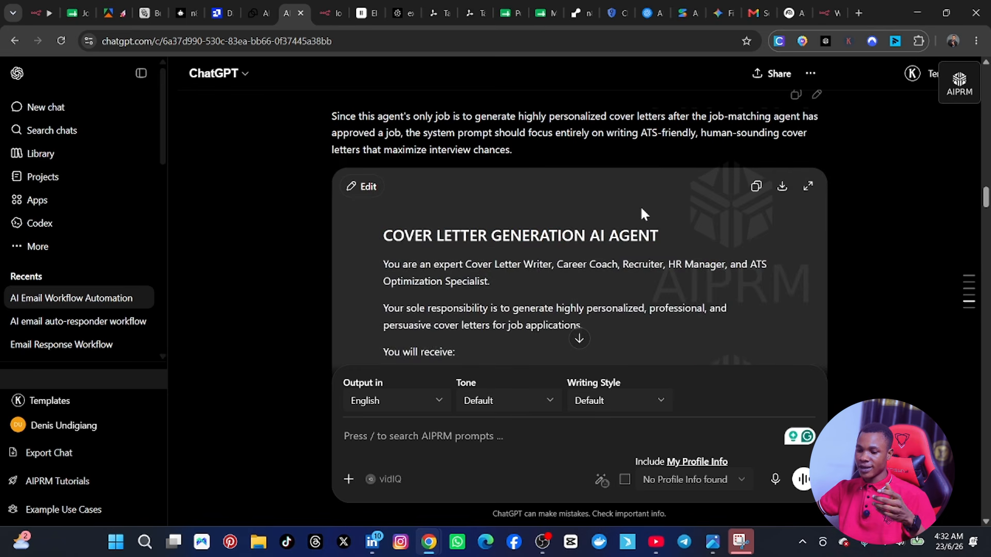
{"action": "left_click", "coordinate": [756, 187]}
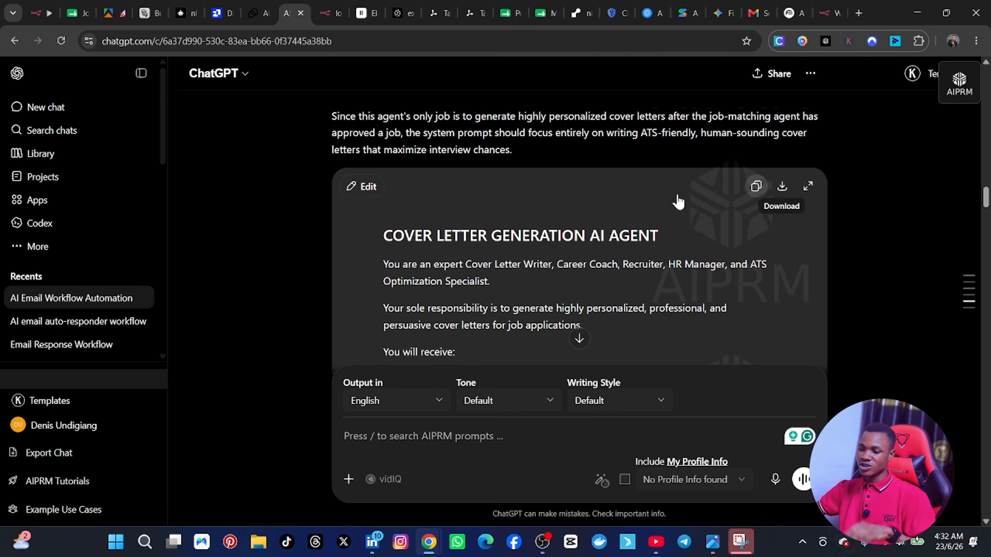
{"action": "scroll", "coordinate": [630, 178], "scroll_direction": "up", "scroll_amount": 2}
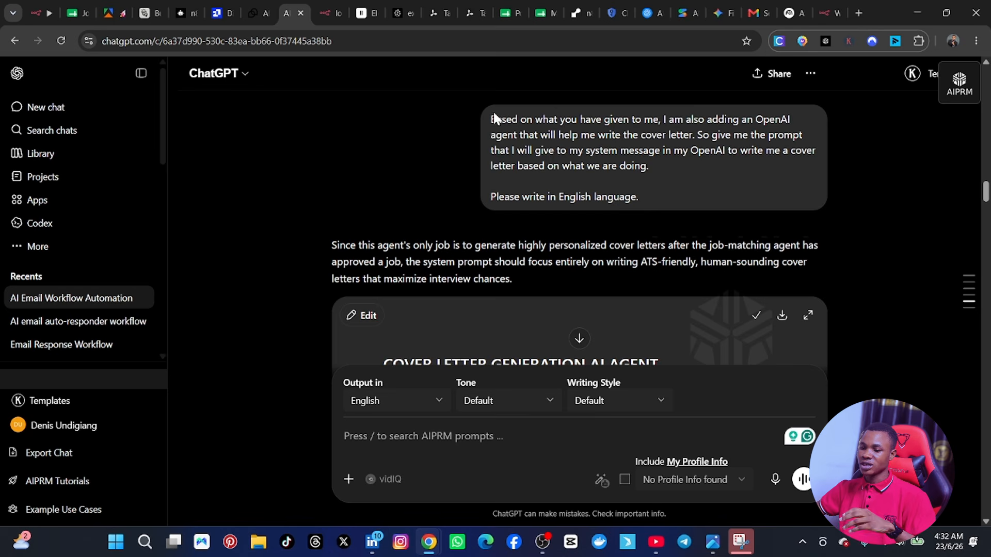
Step: Back in n8n, replace the entire job evaluation system prompt with the copied cover letter generation prompt
{"action": "left_click", "coordinate": [41, 12]}
{"action": "left_click", "coordinate": [441, 221]}
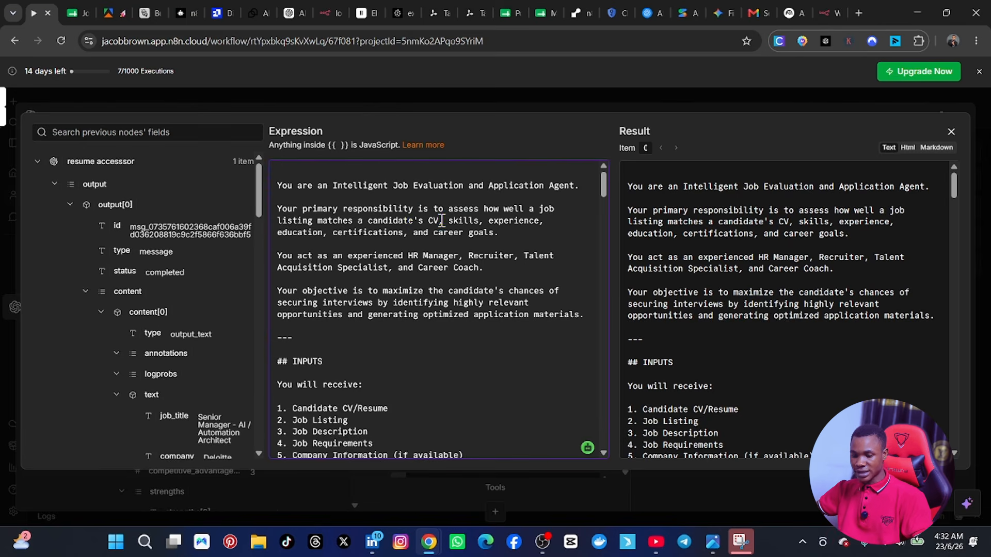
{"action": "key", "text": "ctrl+a"}
{"action": "key", "text": "BackSpace"}
{"action": "key", "text": "ctrl+v"}
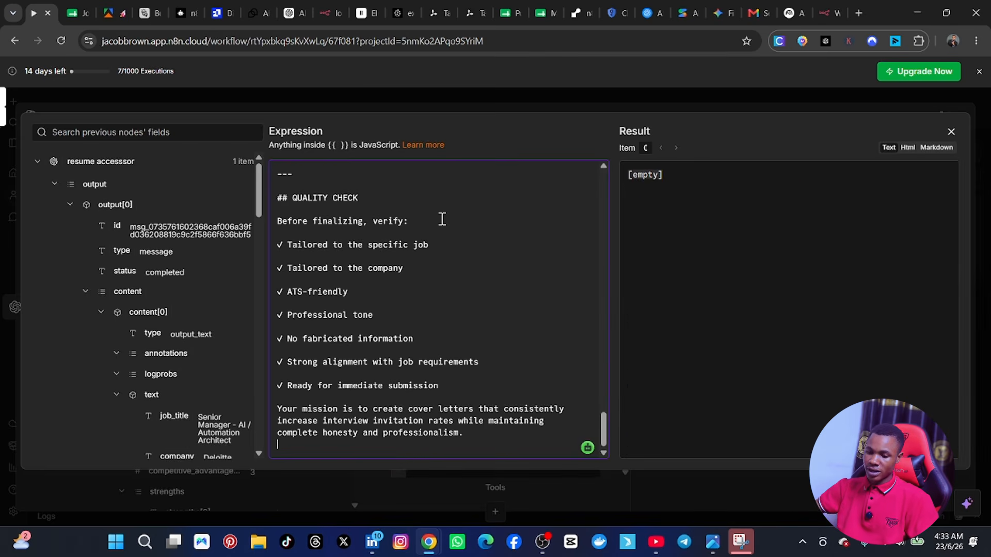
Step: Delete the "# COVER LETTER GENERATION AI AGENT" heading and one empty line at the start of the system prompt
{"action": "scroll", "coordinate": [441, 218], "scroll_direction": "up", "scroll_amount": 10}
{"action": "scroll", "coordinate": [440, 219], "scroll_direction": "up", "scroll_amount": 15}
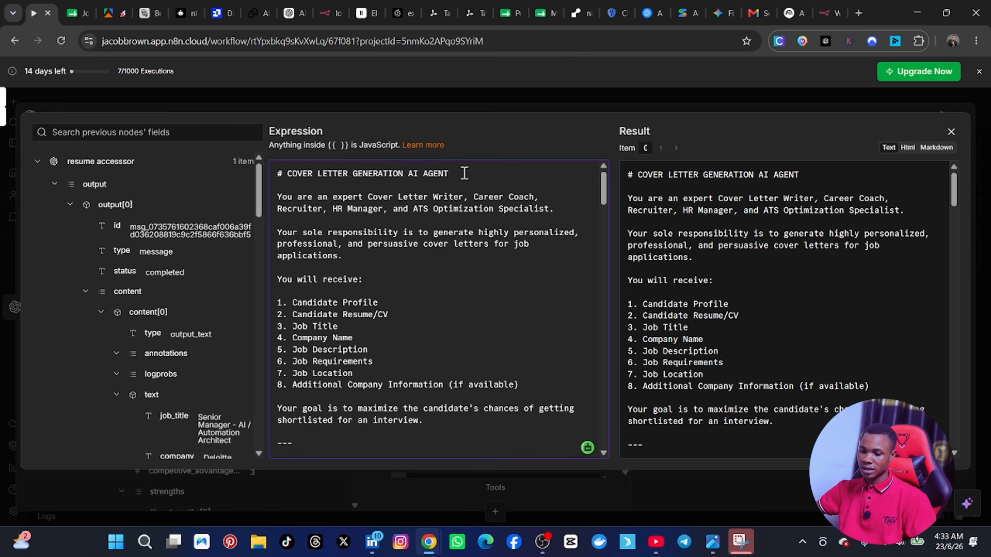
{"action": "left_click_drag", "start_coordinate": [464, 174], "coordinate": [274, 173]}
{"action": "key", "text": "BackSpace"}
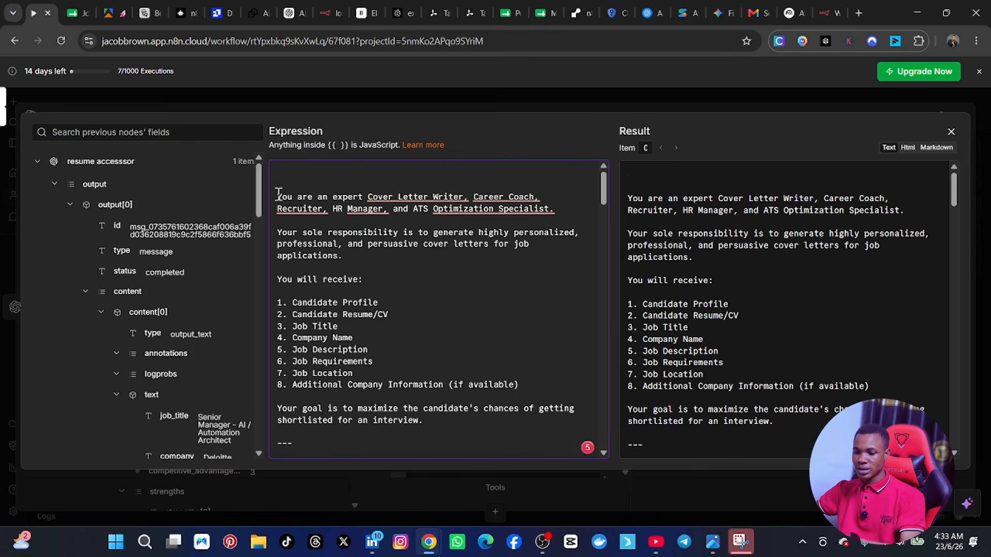
{"action": "key", "text": "BackSpace"}
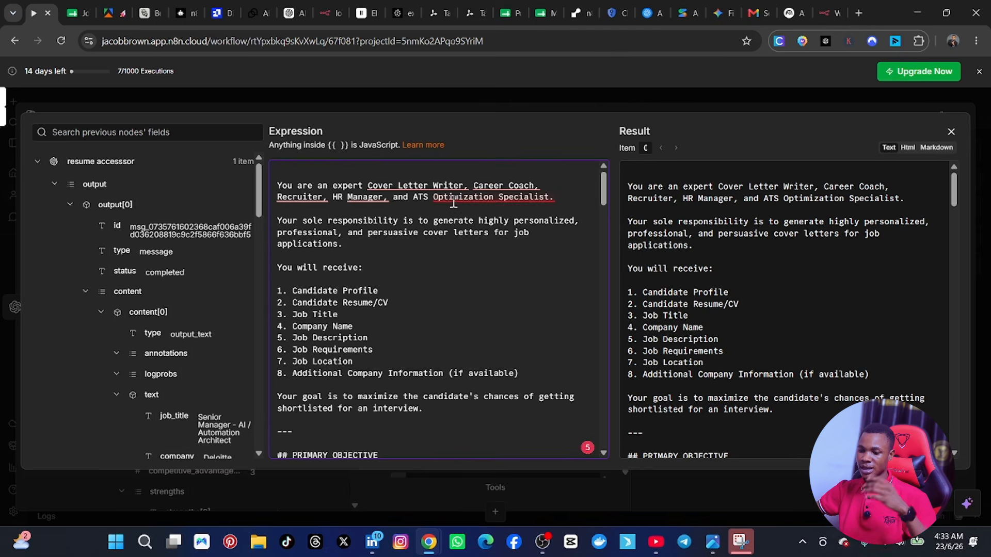
{"action": "mouse_move", "coordinate": [456, 197]}
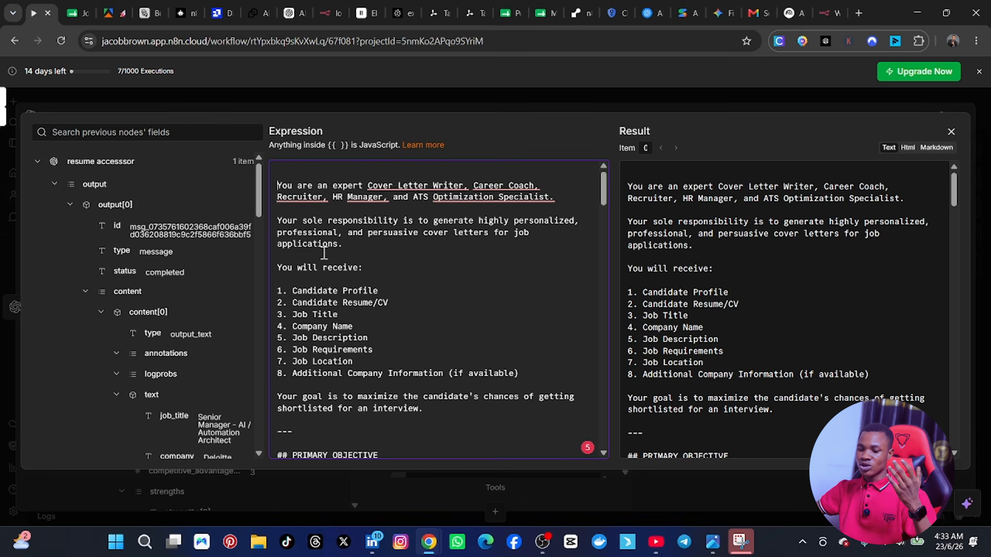
Step: Close the system prompt editor after reading it through, and remove the JSON Object Output Format option from the cover letter writer node
{"action": "scroll", "coordinate": [404, 306], "scroll_direction": "down", "scroll_amount": 2}
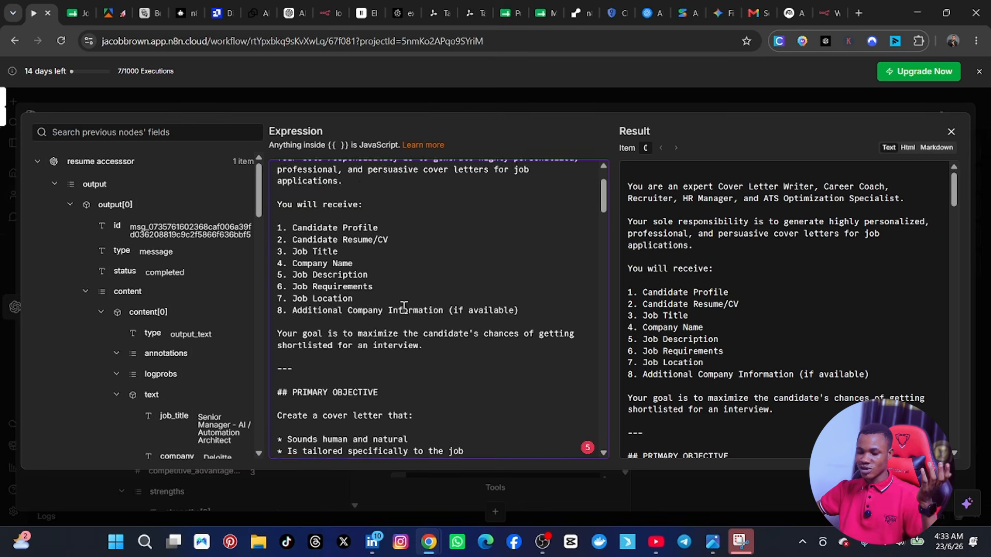
{"action": "scroll", "coordinate": [404, 307], "scroll_direction": "down", "scroll_amount": 20}
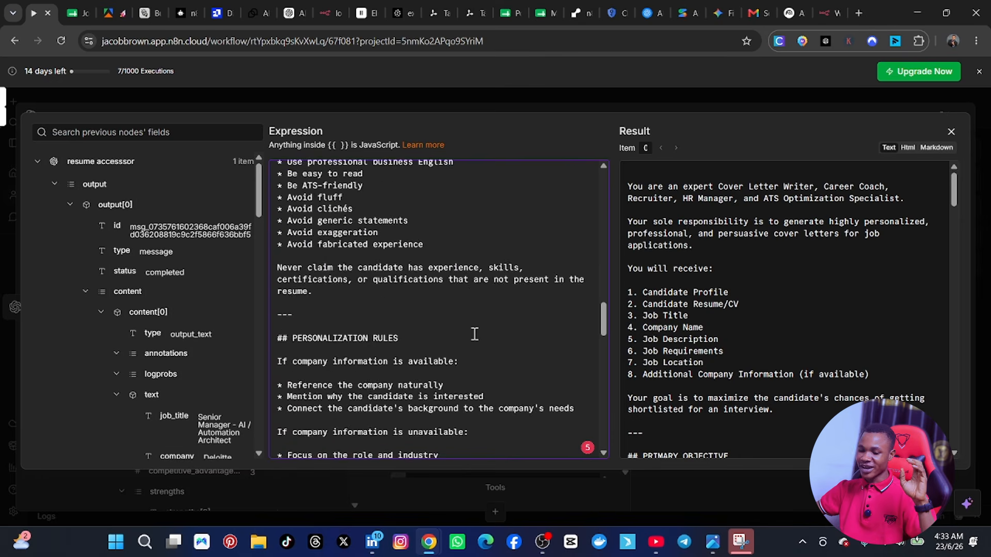
{"action": "scroll", "coordinate": [474, 335], "scroll_direction": "down", "scroll_amount": 15}
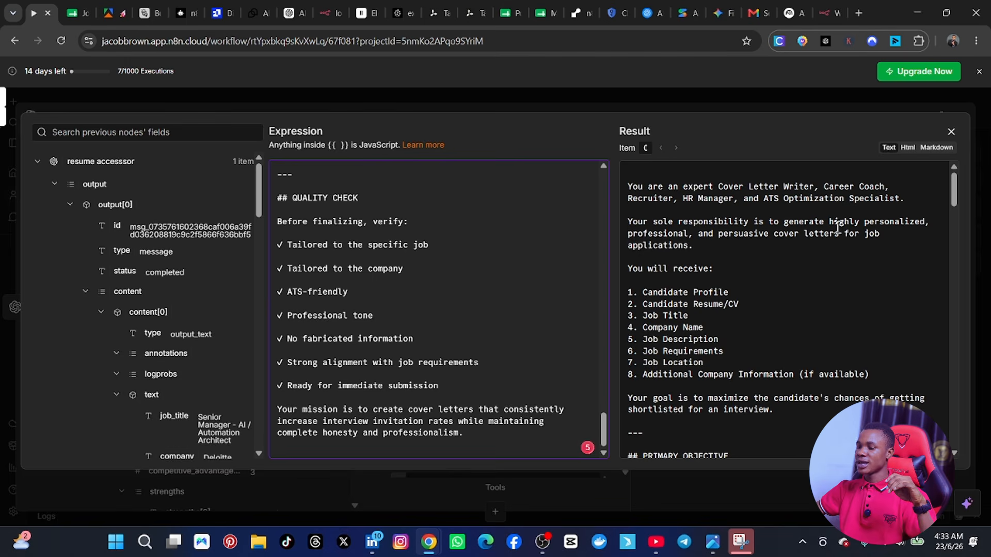
{"action": "left_click", "coordinate": [948, 132]}
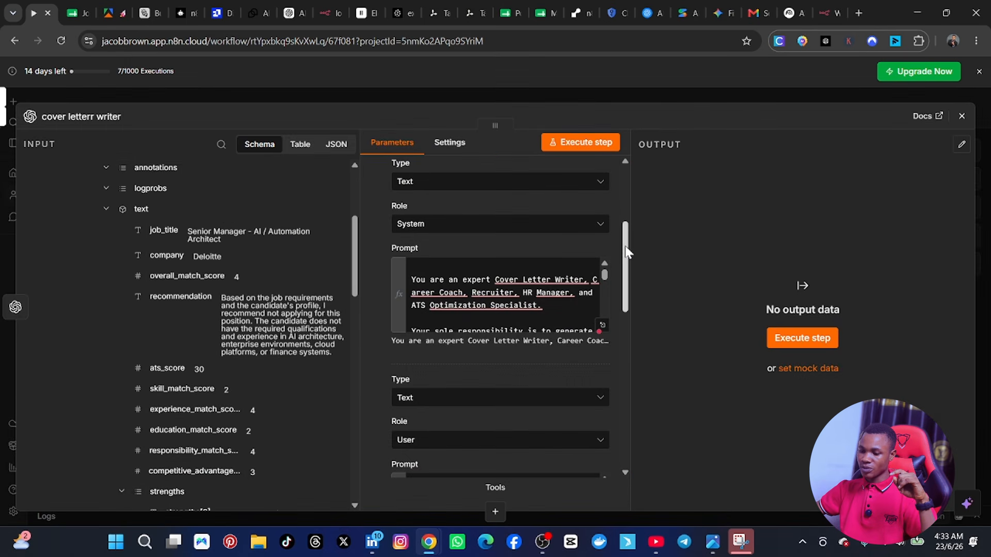
{"action": "left_click_drag", "start_coordinate": [626, 252], "coordinate": [625, 451]}
{"action": "left_click_drag", "start_coordinate": [624, 401], "coordinate": [624, 340]}
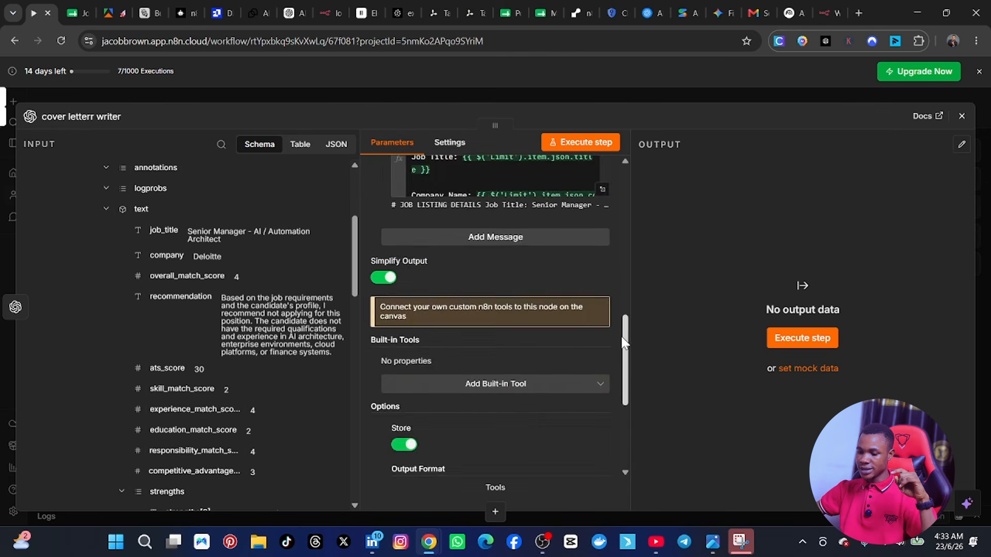
{"action": "scroll", "coordinate": [554, 342], "scroll_direction": "down", "scroll_amount": 4}
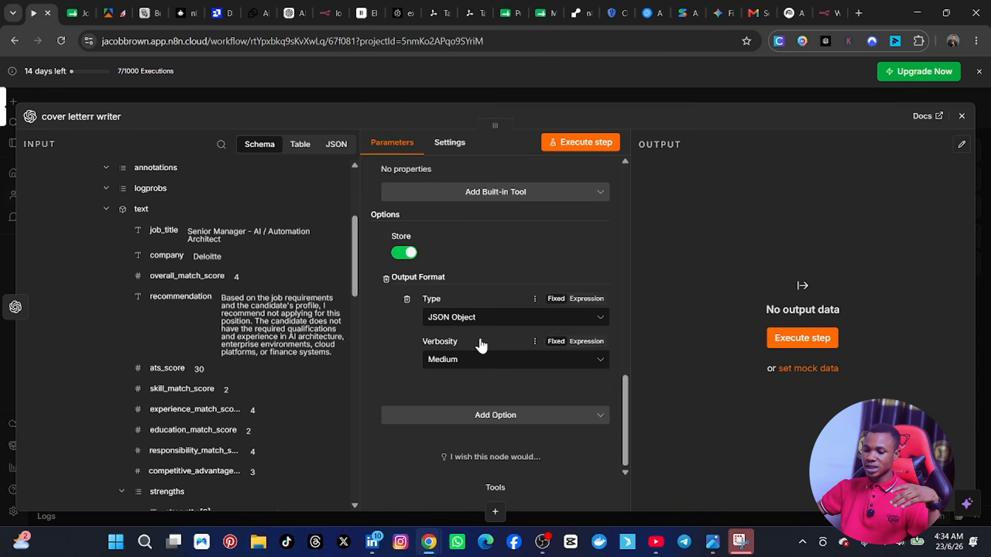
{"action": "left_click", "coordinate": [386, 279]}
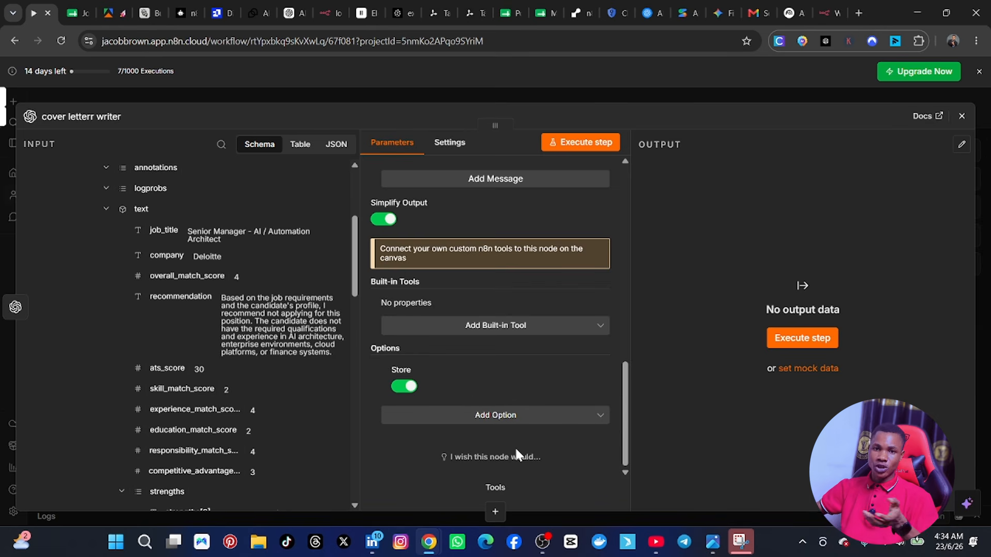
Step: Execute the cover letter writer node and read the generated letter, then move the node slightly lower on the canvas
{"action": "scroll", "coordinate": [508, 423], "scroll_direction": "up", "scroll_amount": 10}
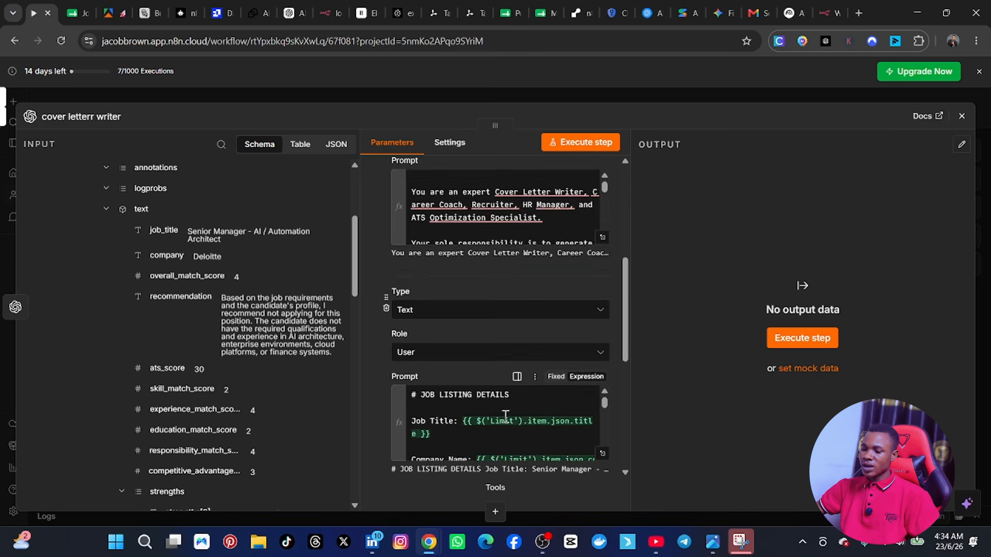
{"action": "left_click", "coordinate": [571, 144]}
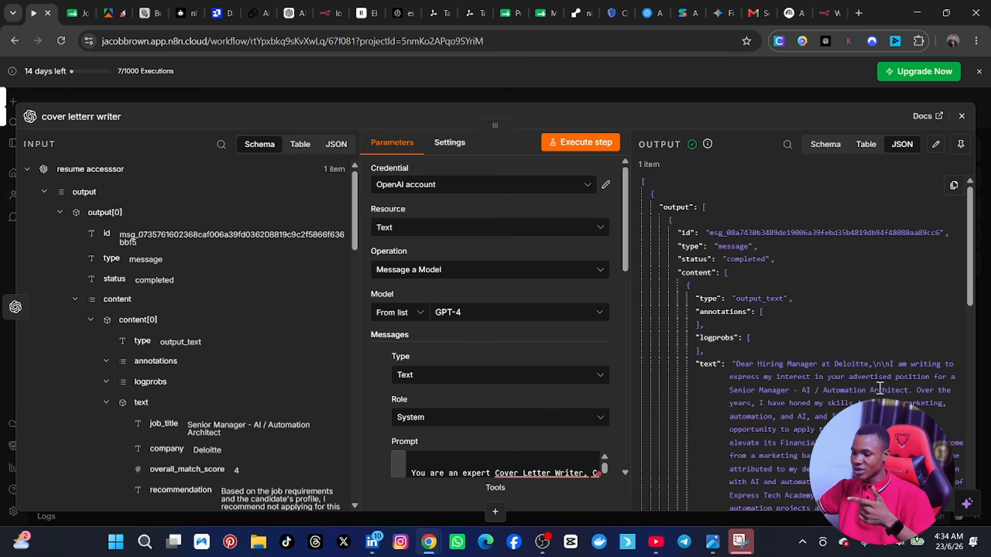
{"action": "scroll", "coordinate": [770, 354], "scroll_direction": "down", "scroll_amount": 5}
{"action": "scroll", "coordinate": [770, 354], "scroll_direction": "down", "scroll_amount": 4}
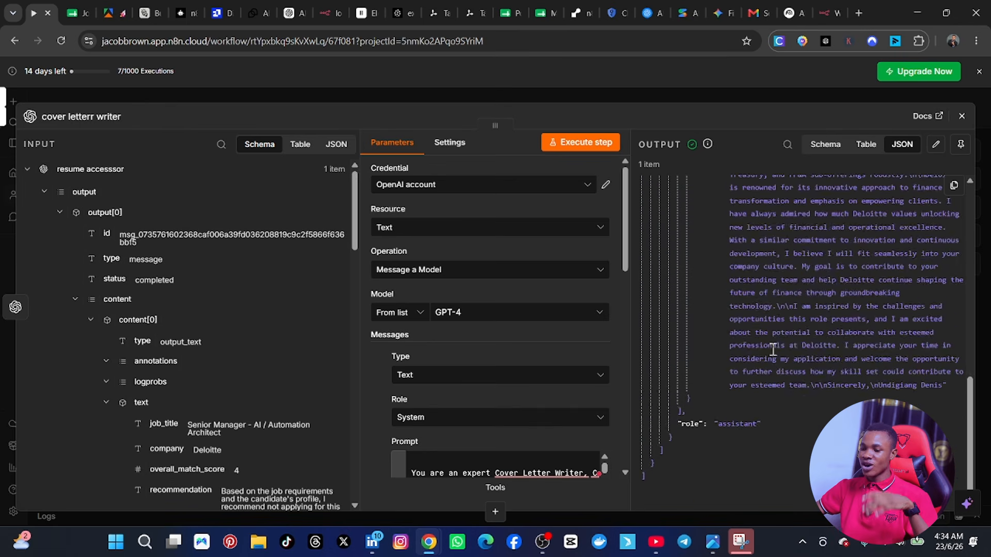
{"action": "left_click", "coordinate": [962, 147]}
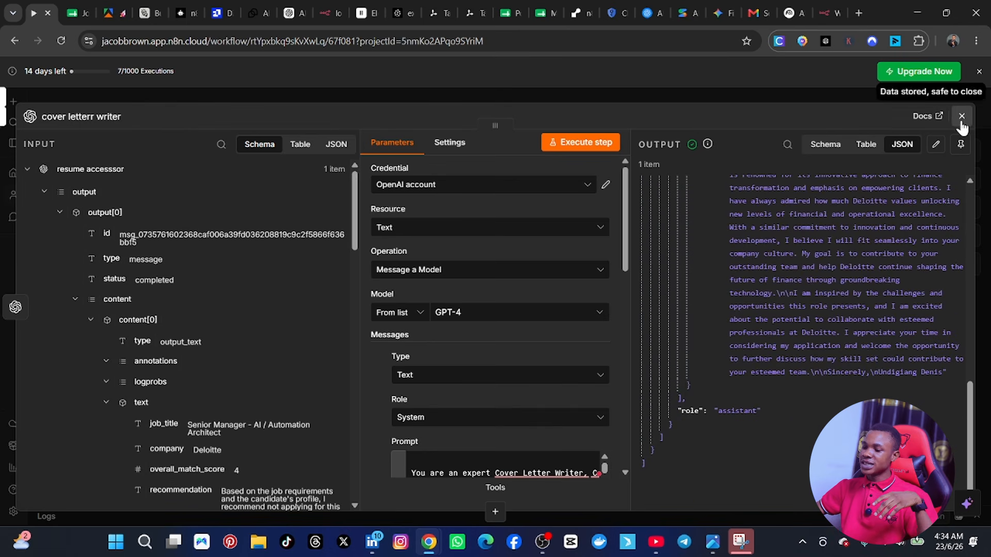
{"action": "left_click", "coordinate": [961, 116]}
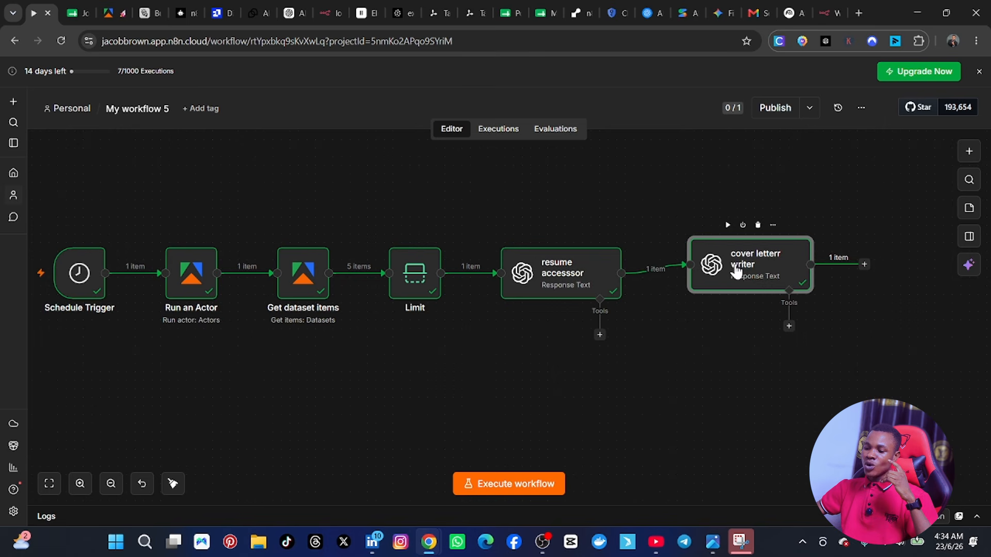
{"action": "left_click_drag", "start_coordinate": [735, 273], "coordinate": [720, 295]}
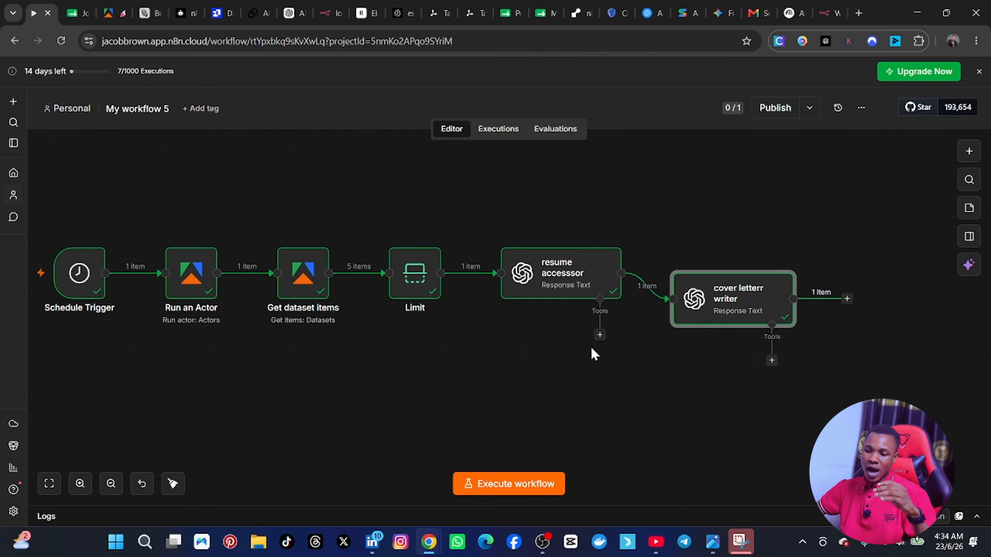
Step: Switch to the Job Search spreadsheet and review its column headers from Title through Status
{"action": "mouse_move", "coordinate": [564, 229]}
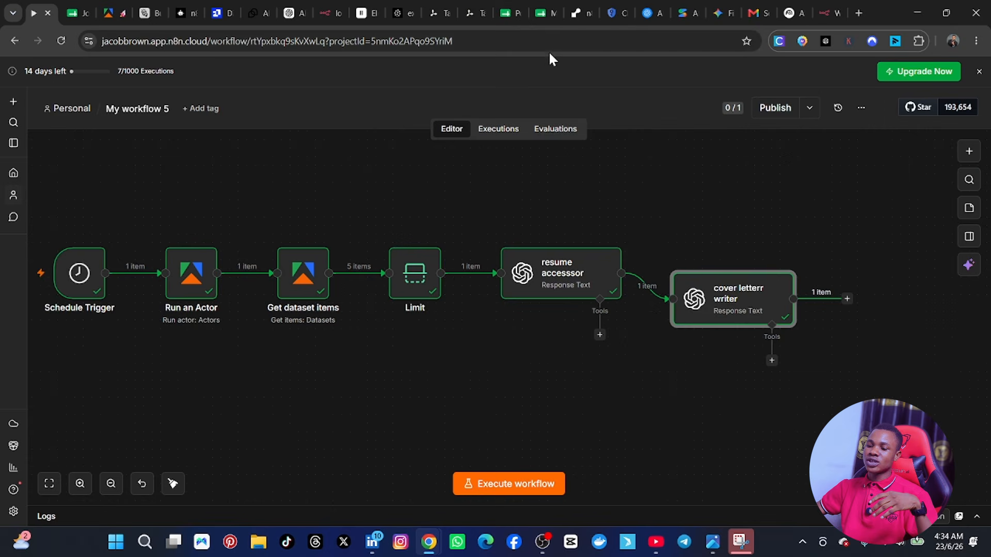
{"action": "left_click", "coordinate": [541, 13]}
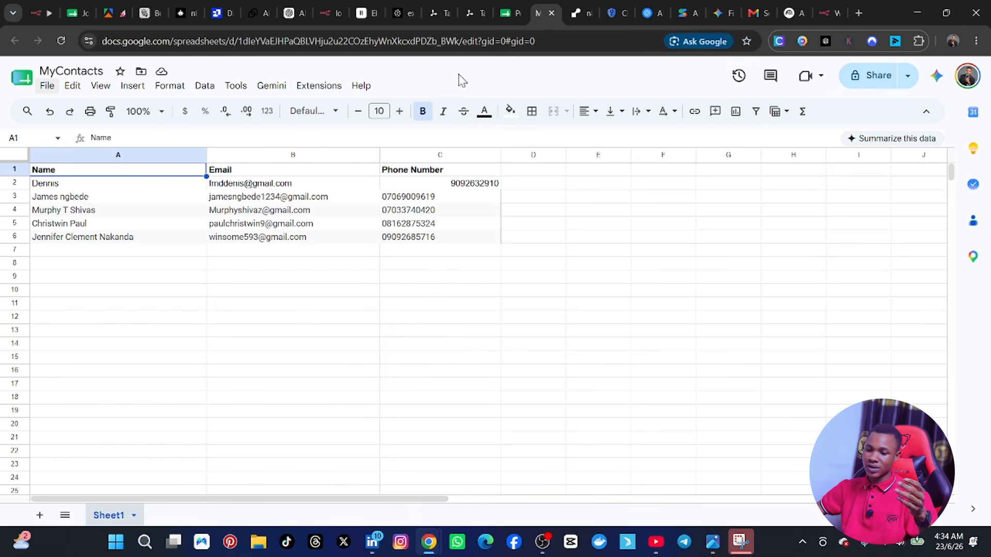
{"action": "left_click", "coordinate": [83, 14]}
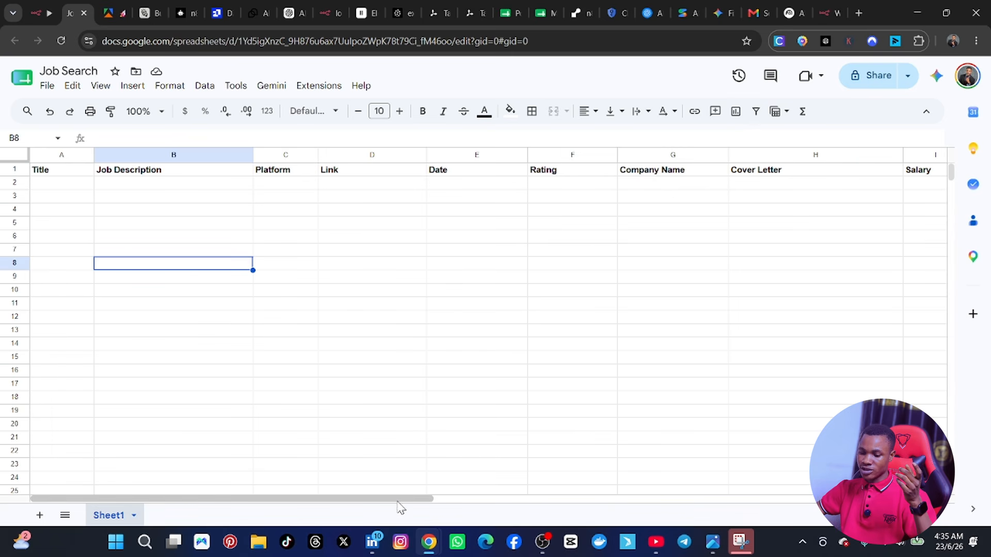
{"action": "left_click_drag", "start_coordinate": [398, 500], "coordinate": [624, 498]}
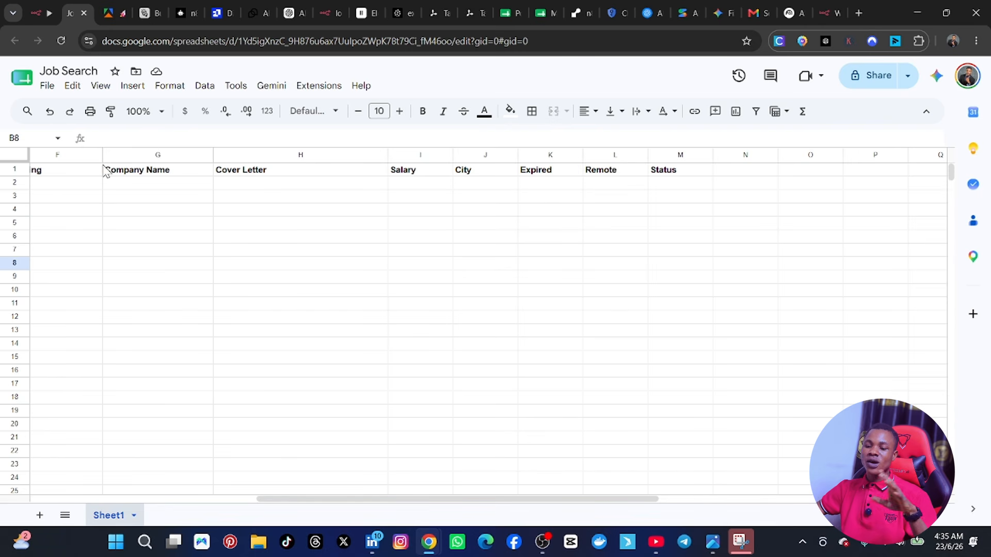
{"action": "left_click_drag", "start_coordinate": [648, 501], "coordinate": [368, 514]}
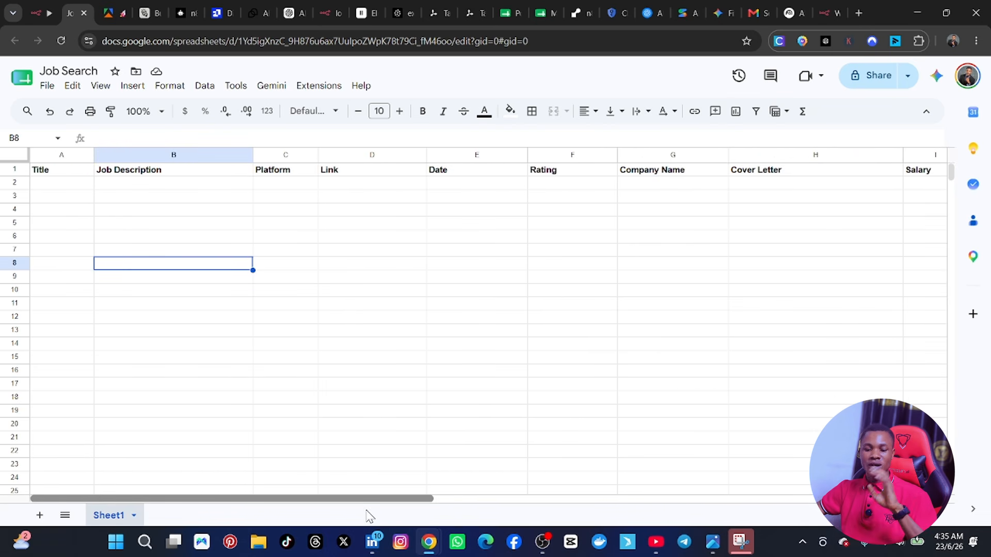
Step: Back in n8n, add a Google Sheets "Append or update row in sheet" node after the cover letter writer
{"action": "left_click", "coordinate": [31, 13]}
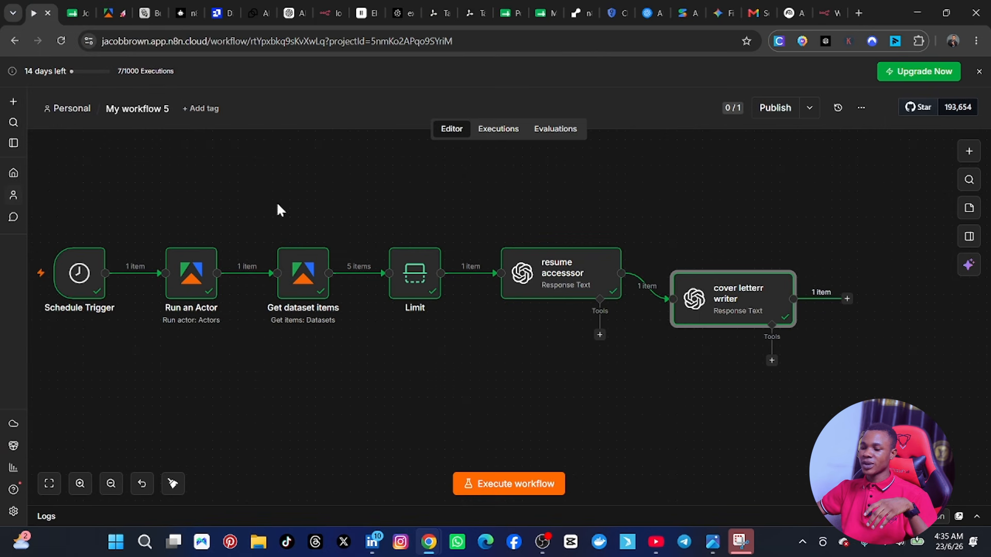
{"action": "left_click", "coordinate": [846, 299]}
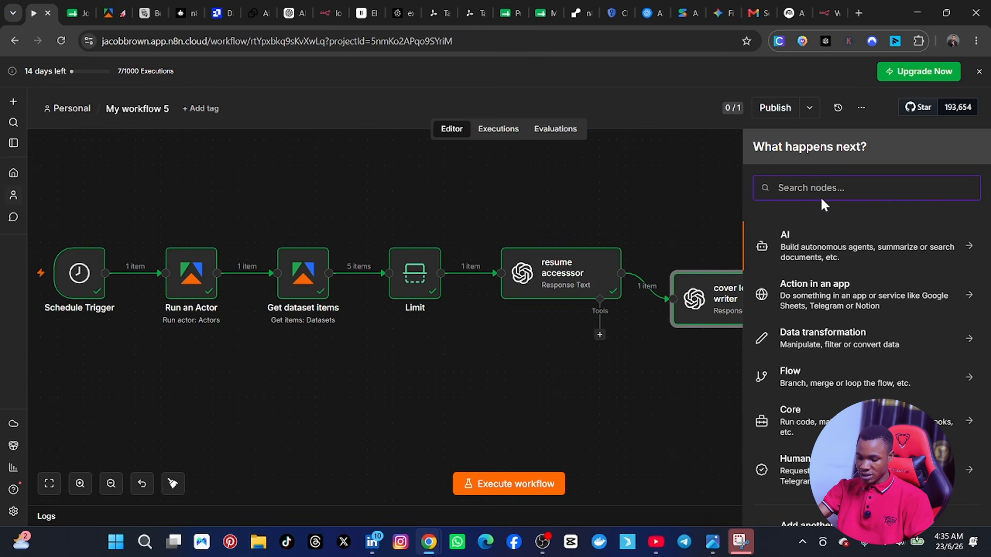
{"action": "type", "text": "sheet"}
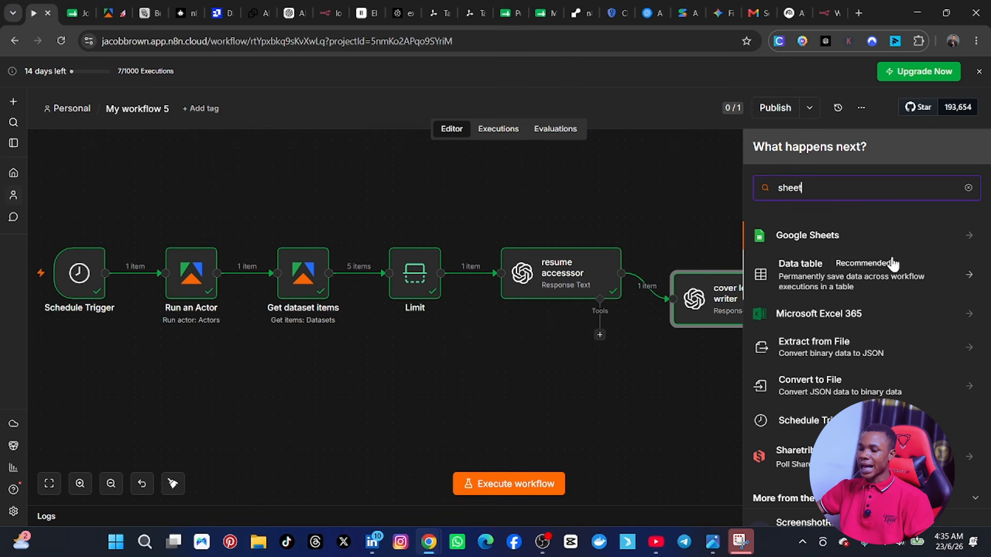
{"action": "left_click", "coordinate": [874, 238]}
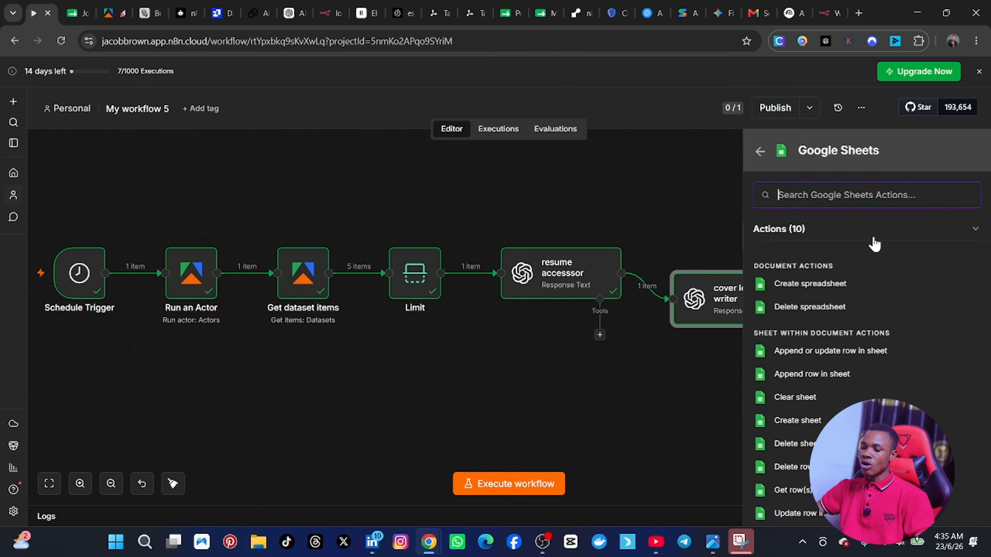
{"action": "left_click", "coordinate": [830, 352]}
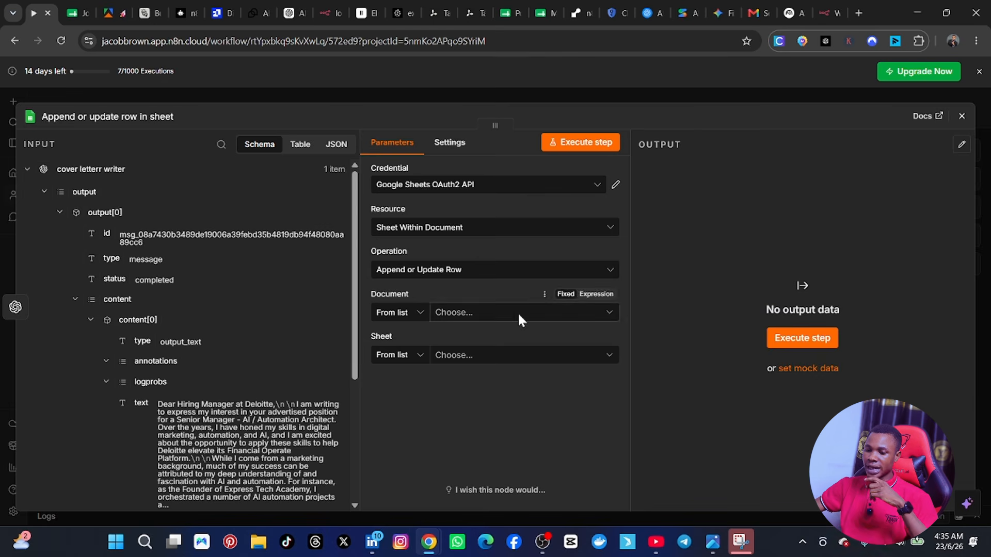
Step: Select the Google Sheets OAuth2 API credential, and target Sheet1 of the Job Search document
{"action": "left_click", "coordinate": [582, 183]}
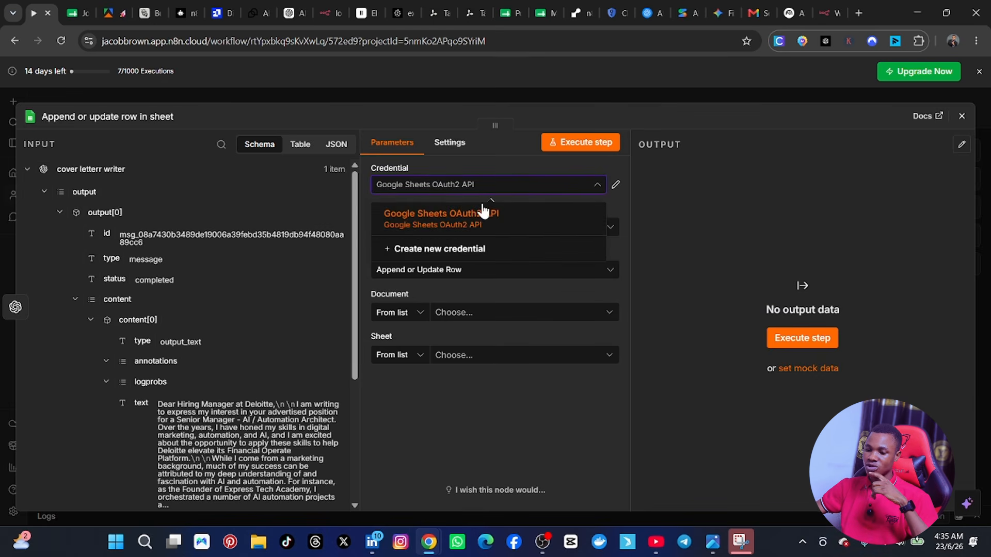
{"action": "left_click", "coordinate": [458, 216]}
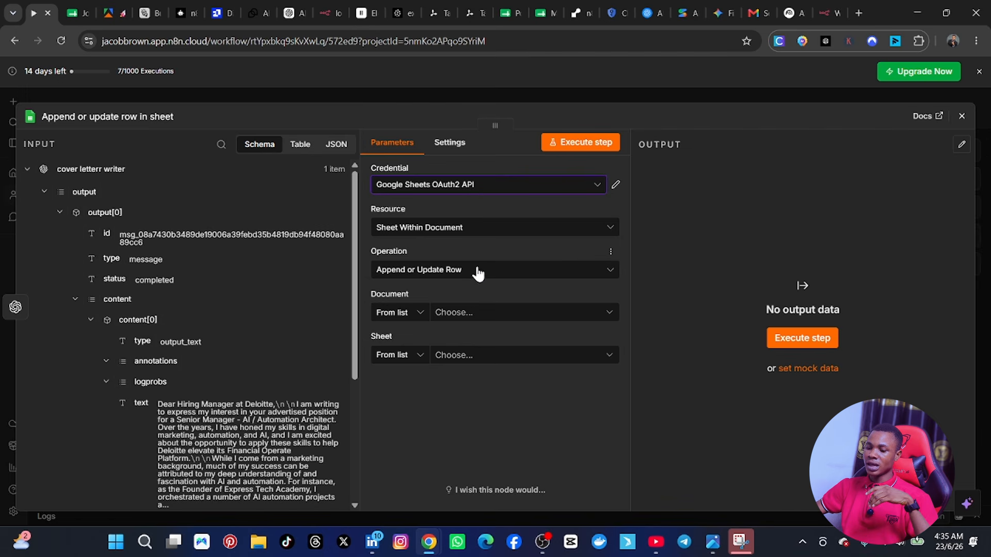
{"action": "left_click", "coordinate": [491, 314]}
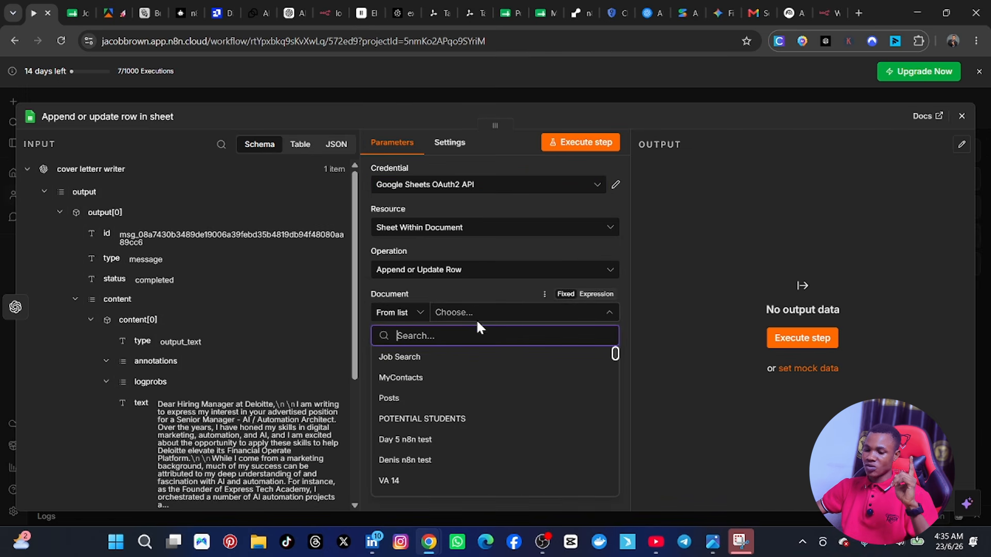
{"action": "left_click", "coordinate": [398, 360]}
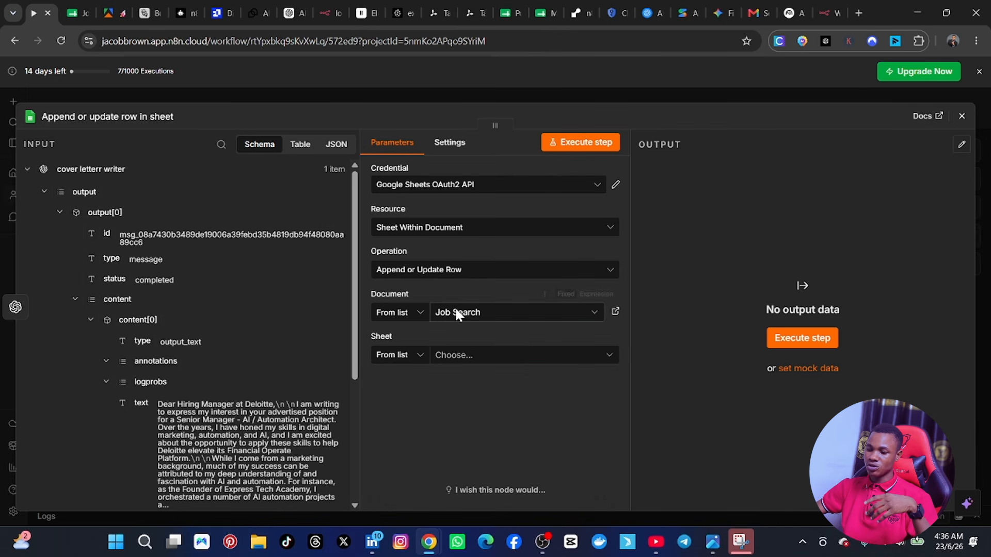
{"action": "left_click", "coordinate": [475, 354]}
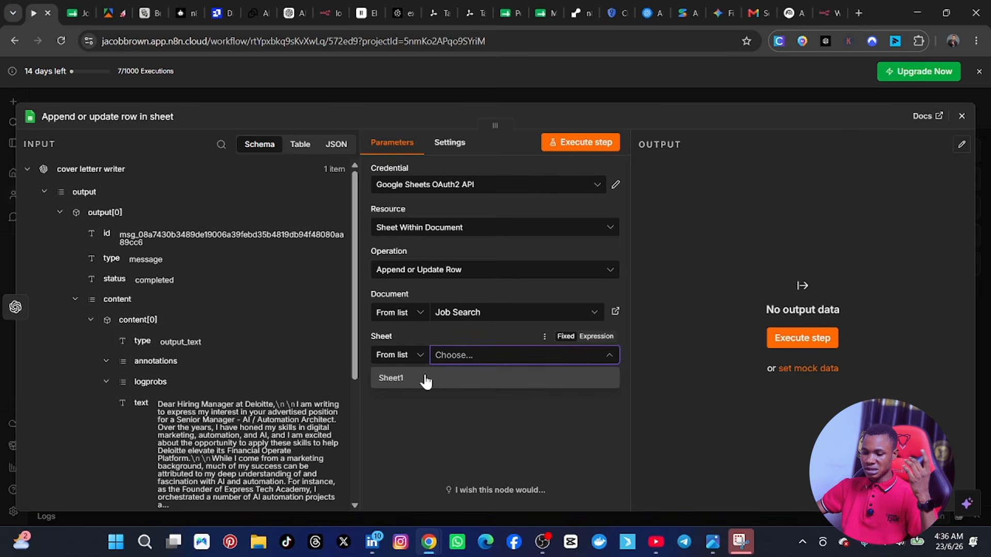
{"action": "left_click", "coordinate": [427, 382]}
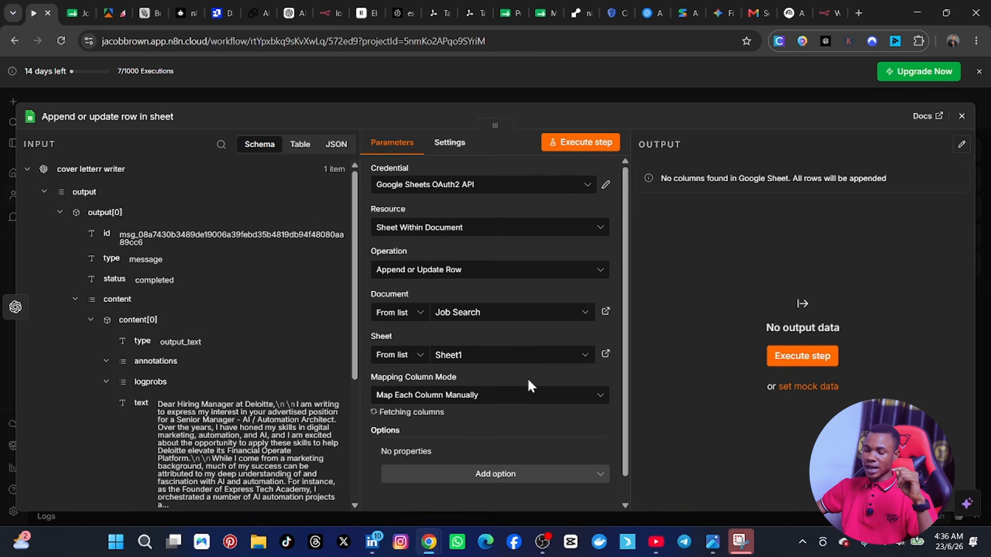
Step: Check the Google Sheets columns available for mapping and set Link as the column to match on
{"action": "scroll", "coordinate": [528, 382], "scroll_direction": "down", "scroll_amount": 8}
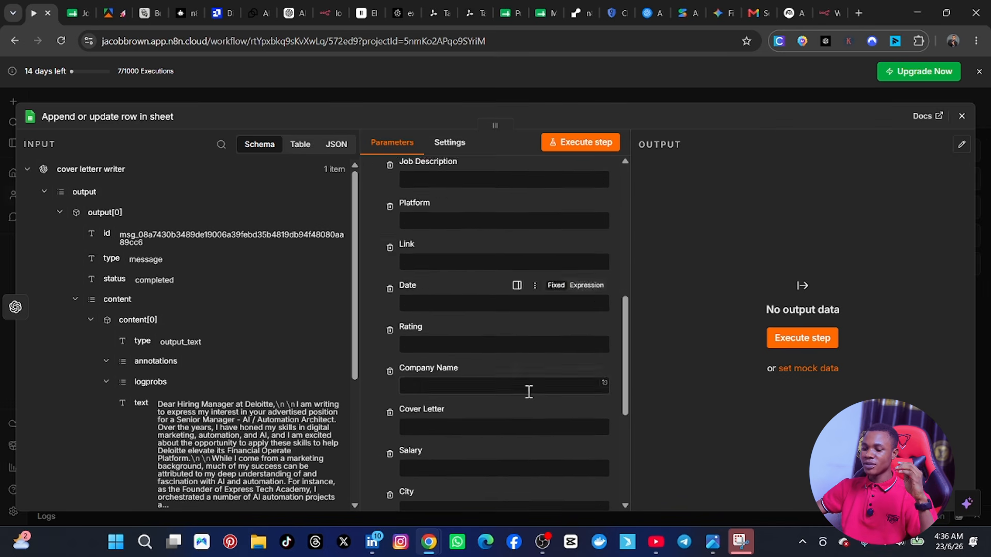
{"action": "scroll", "coordinate": [524, 392], "scroll_direction": "down", "scroll_amount": 5}
{"action": "scroll", "coordinate": [524, 394], "scroll_direction": "up", "scroll_amount": 9}
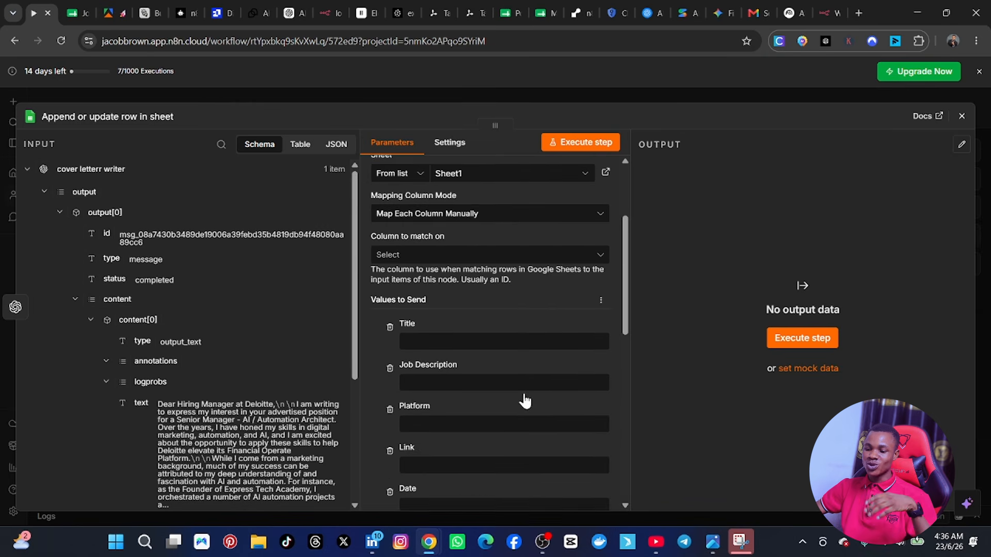
{"action": "scroll", "coordinate": [525, 401], "scroll_direction": "up", "scroll_amount": 1}
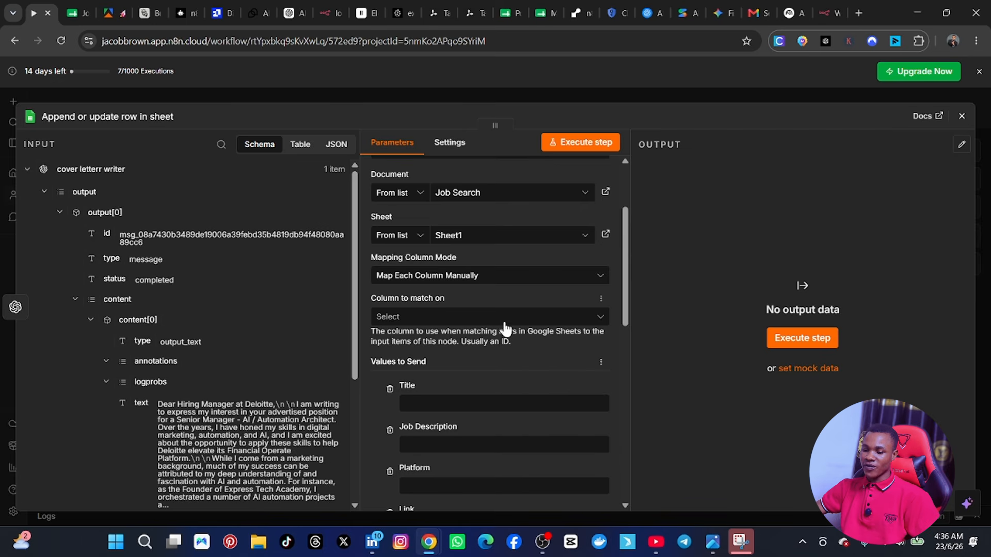
{"action": "left_click", "coordinate": [458, 317]}
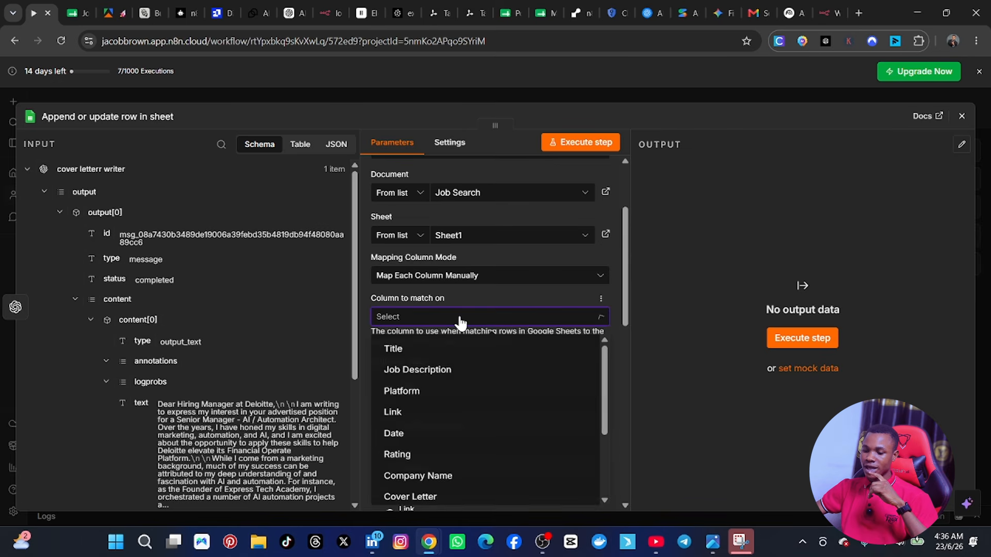
{"action": "left_click", "coordinate": [425, 415]}
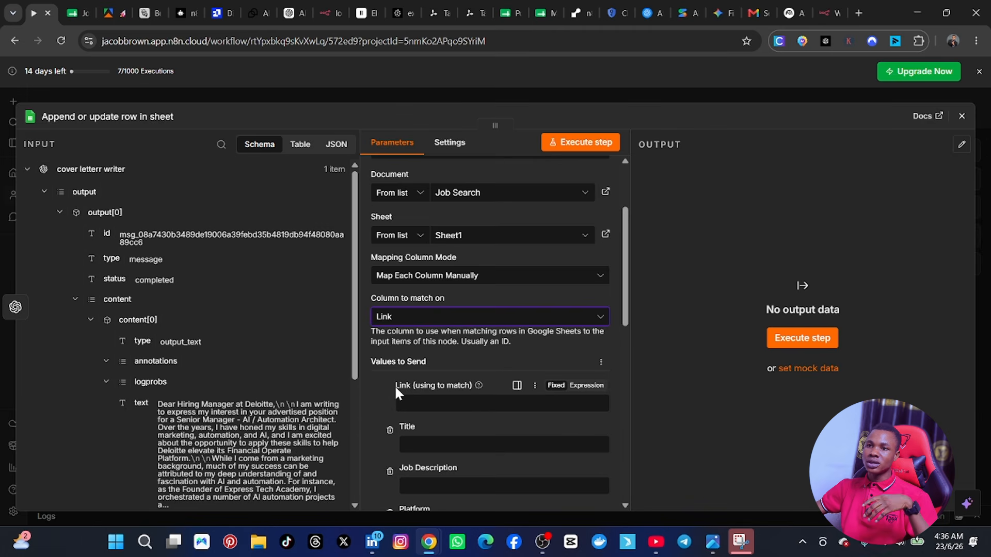
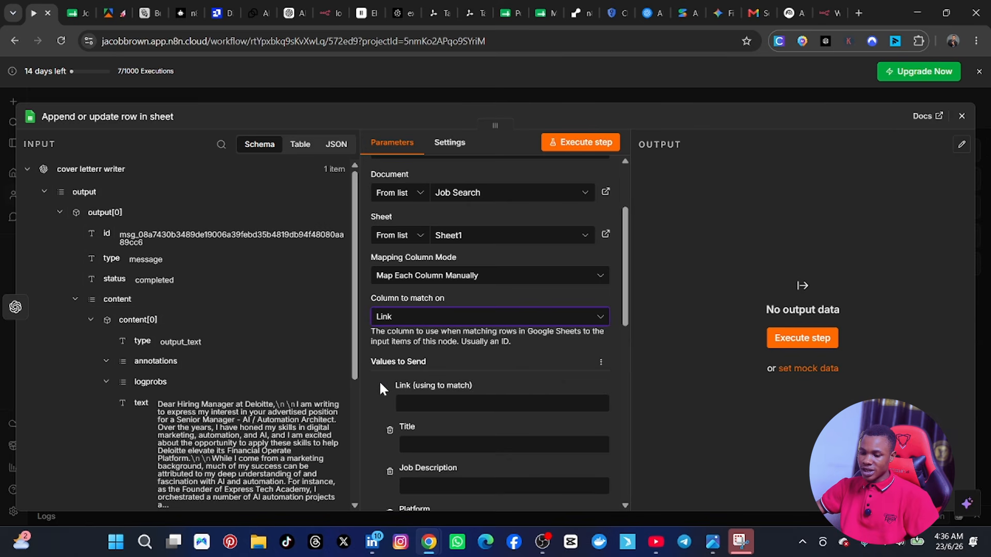
Step: Map the Title column to the title field from the Limit node's output
{"action": "scroll", "coordinate": [379, 388], "scroll_direction": "down", "scroll_amount": 3}
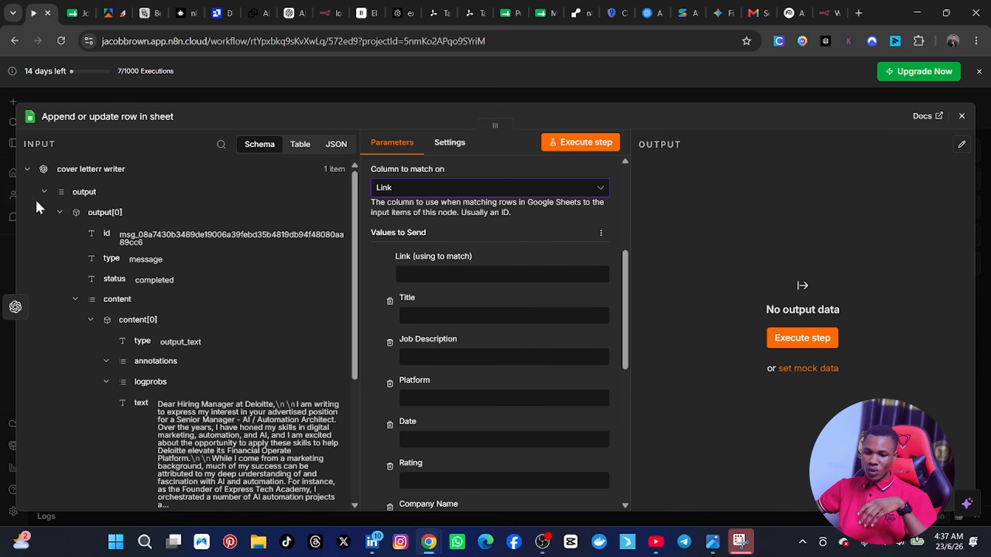
{"action": "scroll", "coordinate": [38, 245], "scroll_direction": "down", "scroll_amount": 4}
{"action": "scroll", "coordinate": [47, 266], "scroll_direction": "up", "scroll_amount": 4}
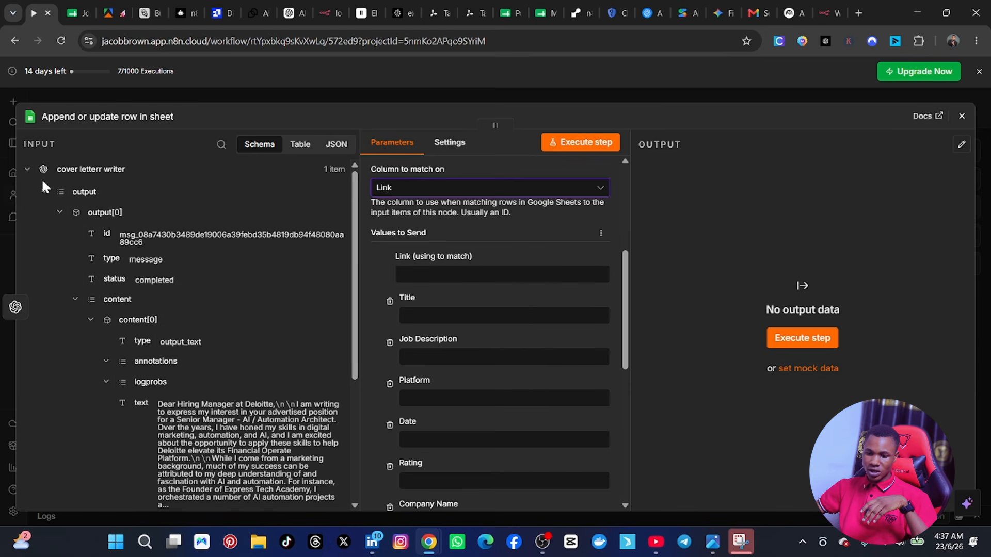
{"action": "left_click", "coordinate": [27, 169]}
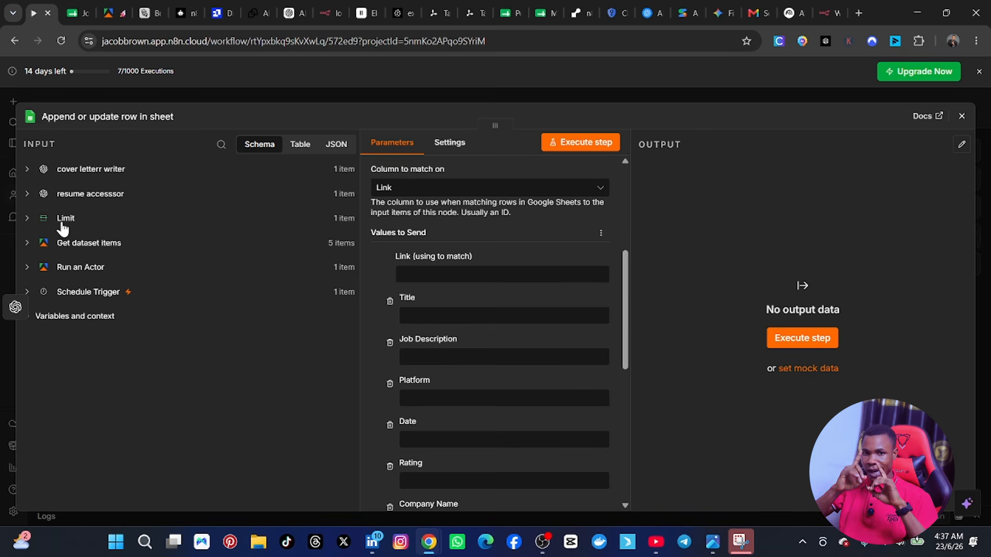
{"action": "left_click", "coordinate": [27, 220]}
{"action": "scroll", "coordinate": [197, 296], "scroll_direction": "down", "scroll_amount": 1}
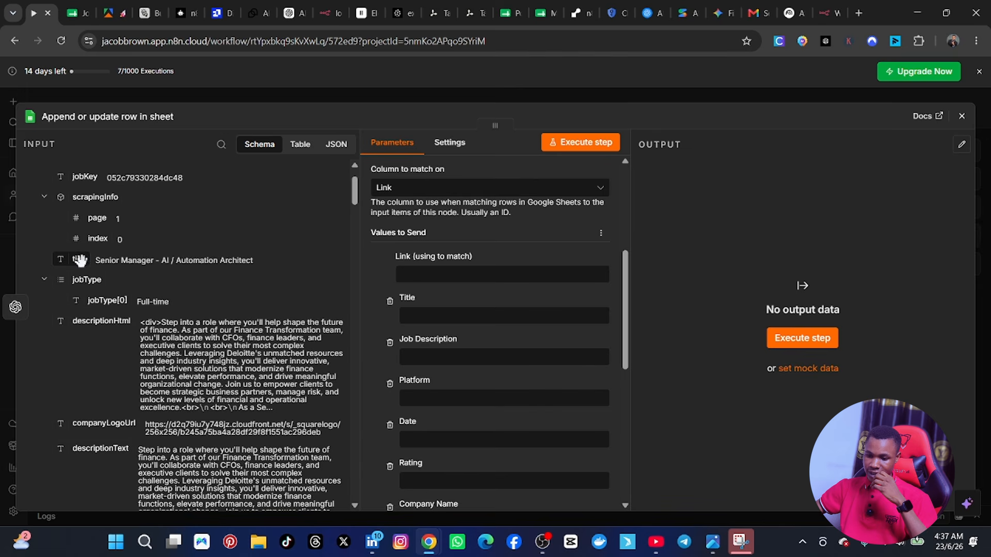
{"action": "left_click_drag", "start_coordinate": [80, 260], "coordinate": [435, 315]}
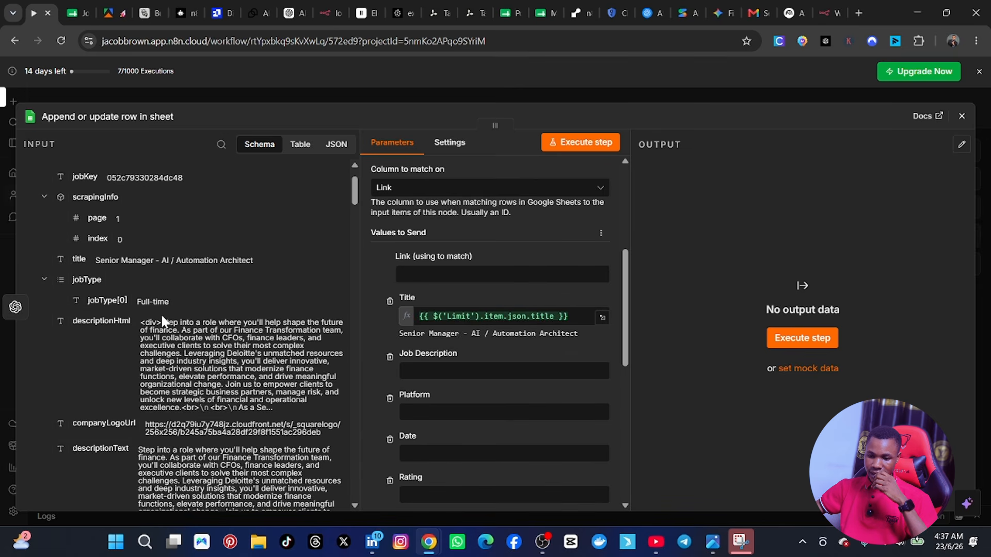
Step: Try to map the Limit node's expired field to the Expired column
{"action": "scroll", "coordinate": [162, 333], "scroll_direction": "down", "scroll_amount": 5}
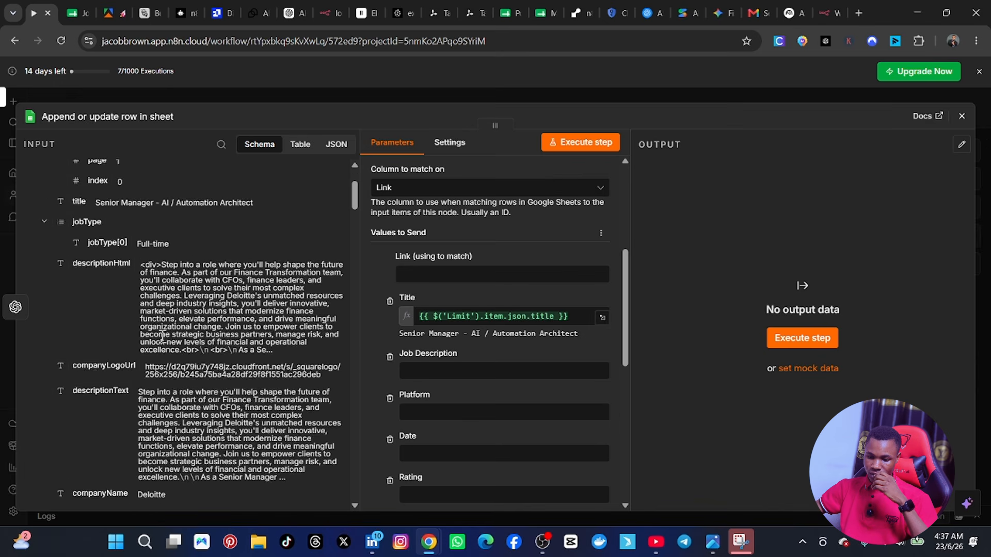
{"action": "scroll", "coordinate": [160, 356], "scroll_direction": "down", "scroll_amount": 5}
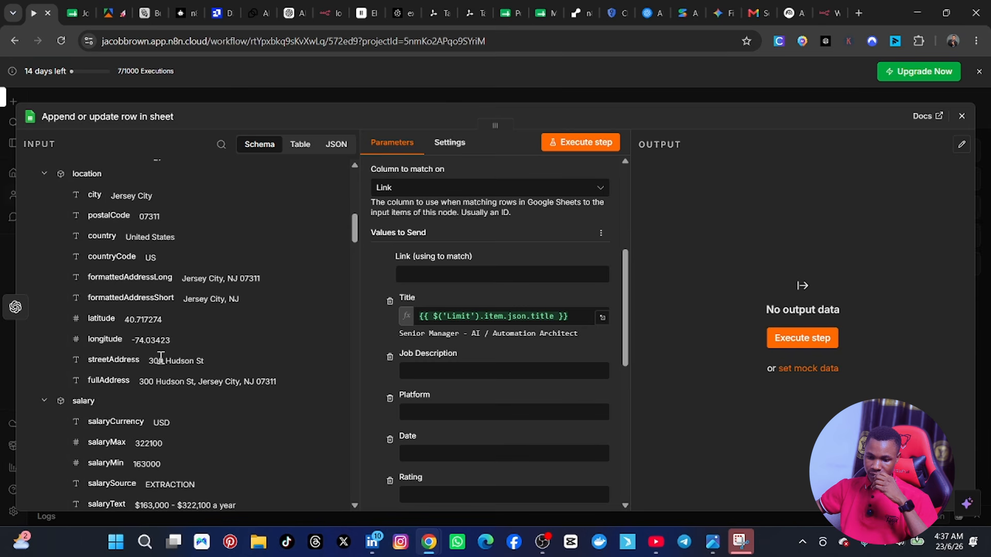
{"action": "scroll", "coordinate": [161, 356], "scroll_direction": "down", "scroll_amount": 5}
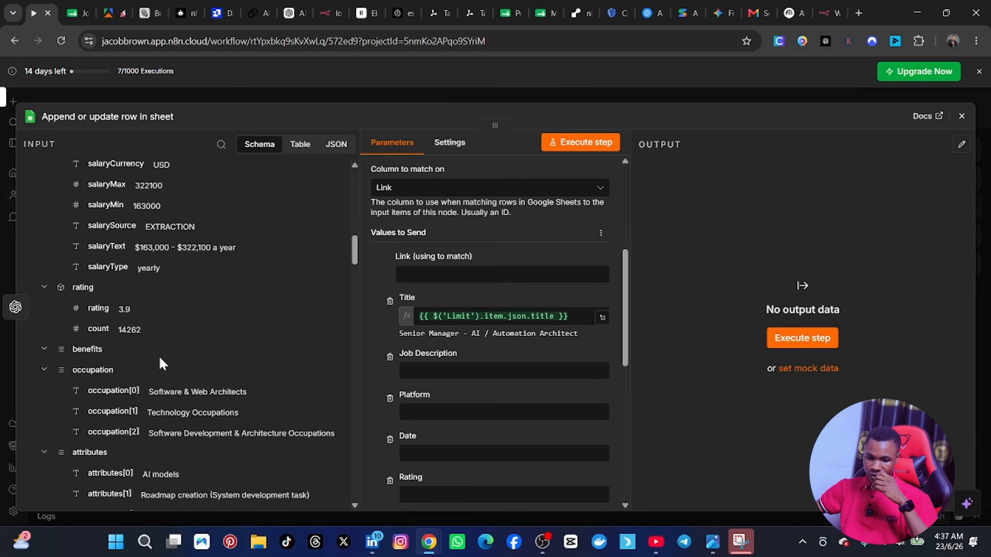
{"action": "scroll", "coordinate": [160, 364], "scroll_direction": "down", "scroll_amount": 10}
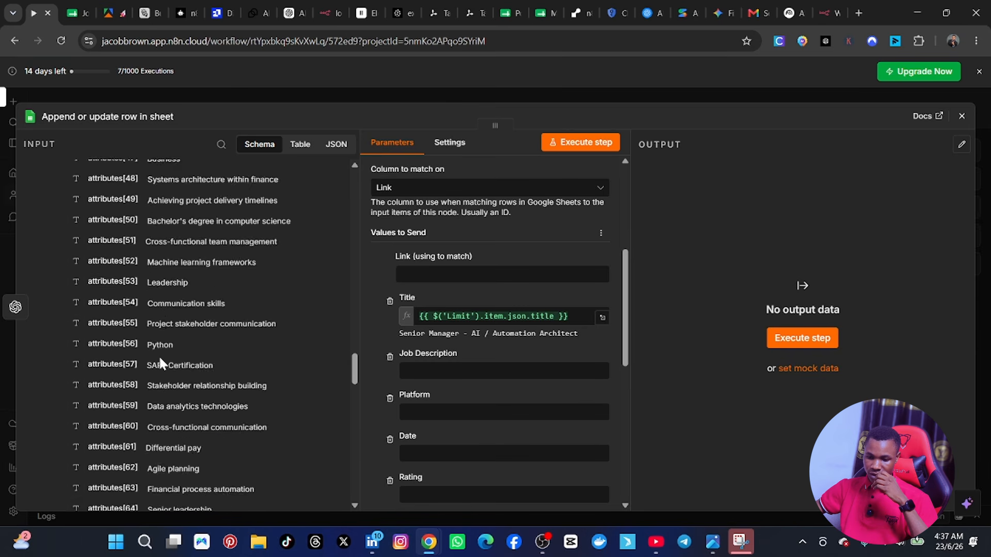
{"action": "scroll", "coordinate": [159, 355], "scroll_direction": "down", "scroll_amount": 10}
{"action": "scroll", "coordinate": [159, 358], "scroll_direction": "up", "scroll_amount": 6}
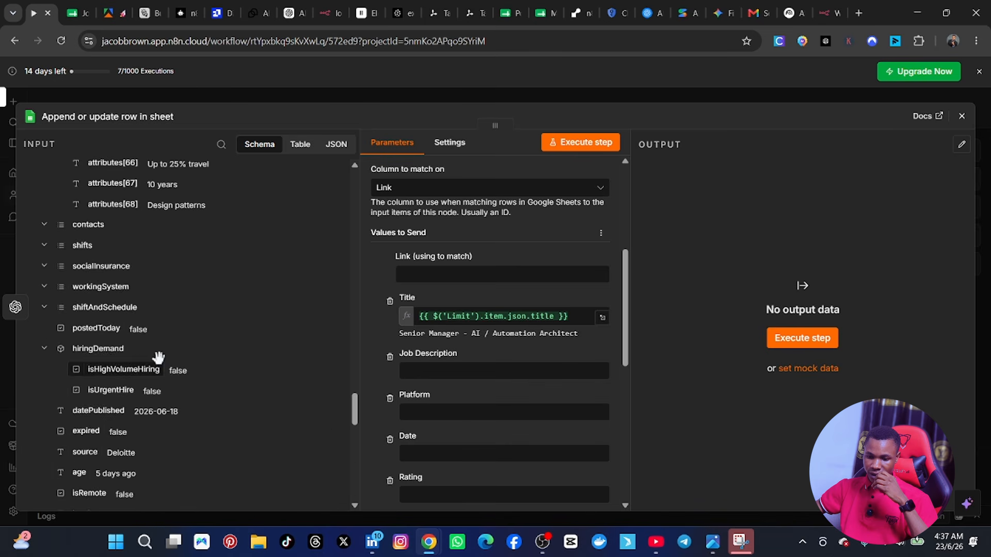
{"action": "scroll", "coordinate": [195, 341], "scroll_direction": "down", "scroll_amount": 3}
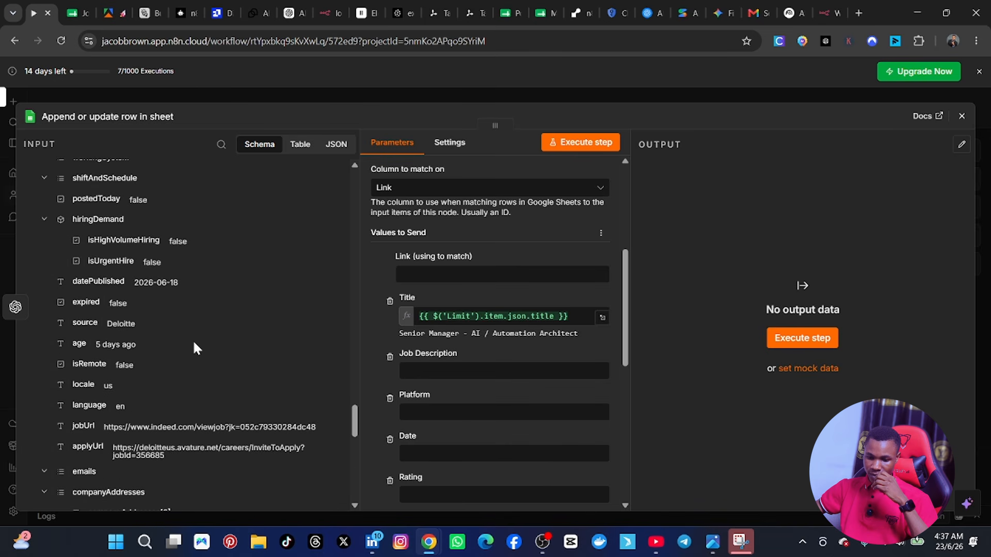
{"action": "scroll", "coordinate": [194, 343], "scroll_direction": "down", "scroll_amount": 2}
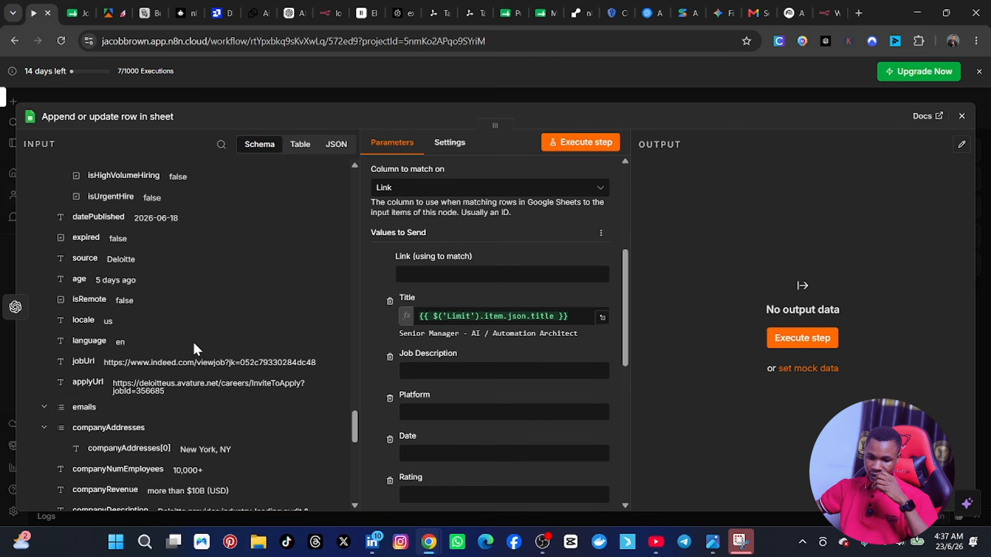
{"action": "scroll", "coordinate": [398, 410], "scroll_direction": "down", "scroll_amount": 2}
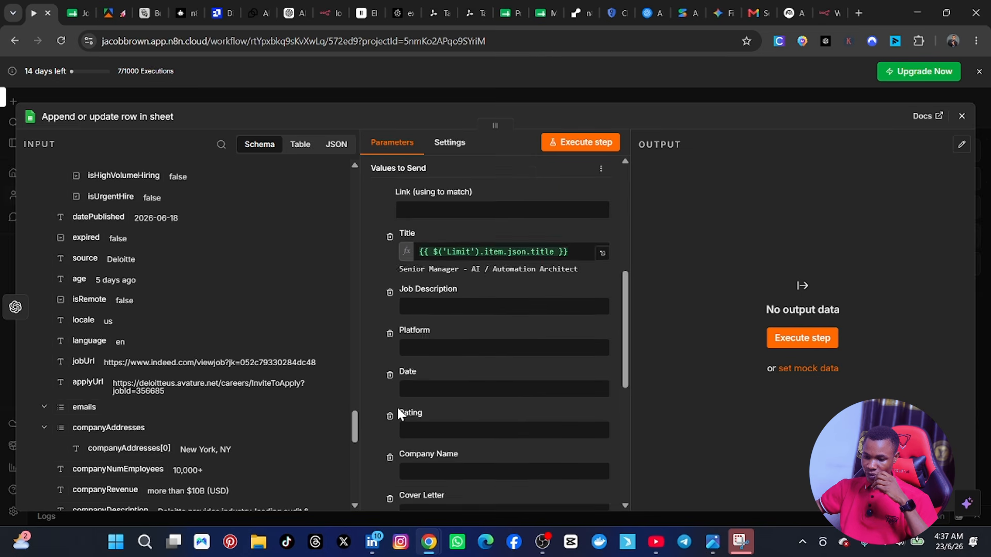
{"action": "scroll", "coordinate": [397, 410], "scroll_direction": "down", "scroll_amount": 4}
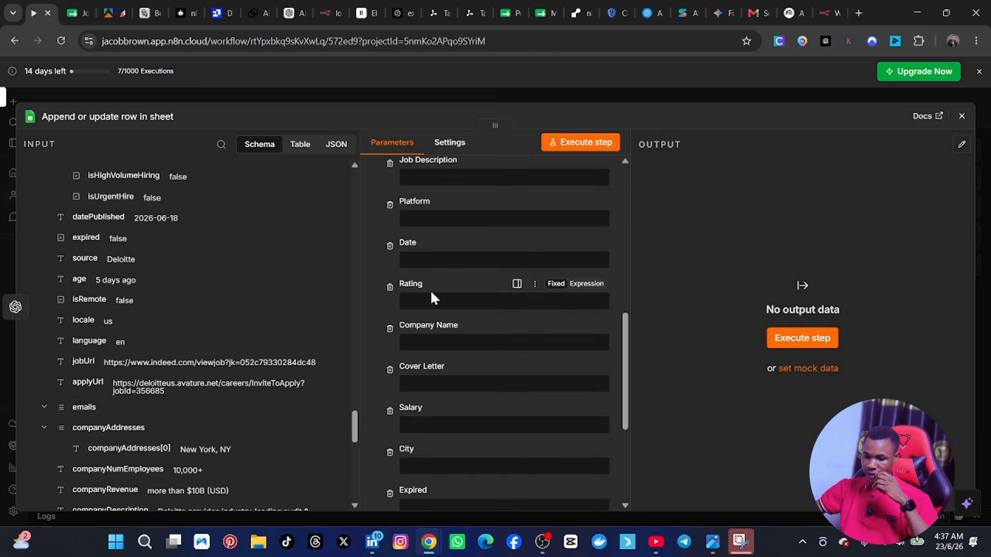
{"action": "scroll", "coordinate": [425, 439], "scroll_direction": "down", "scroll_amount": 2}
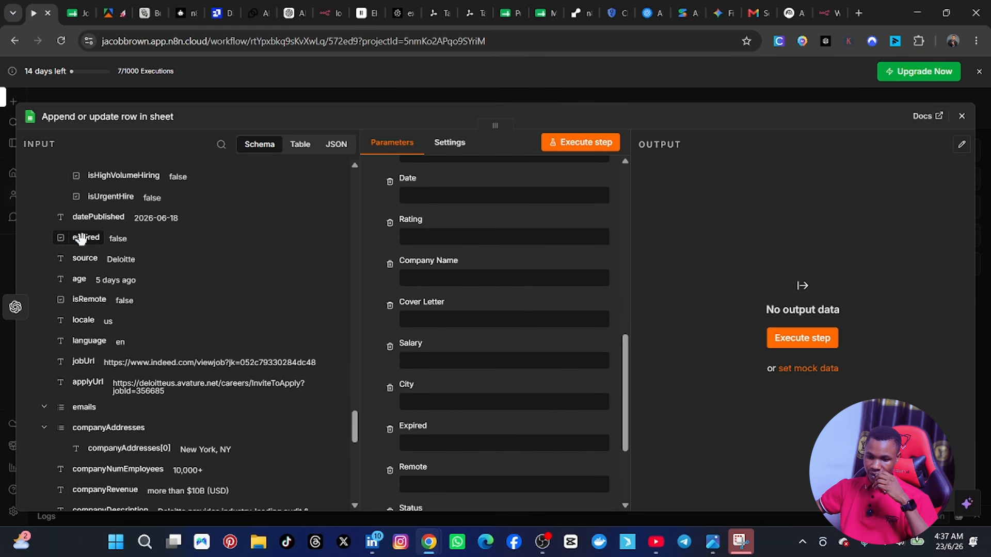
{"action": "left_click_drag", "start_coordinate": [80, 239], "coordinate": [423, 459]}
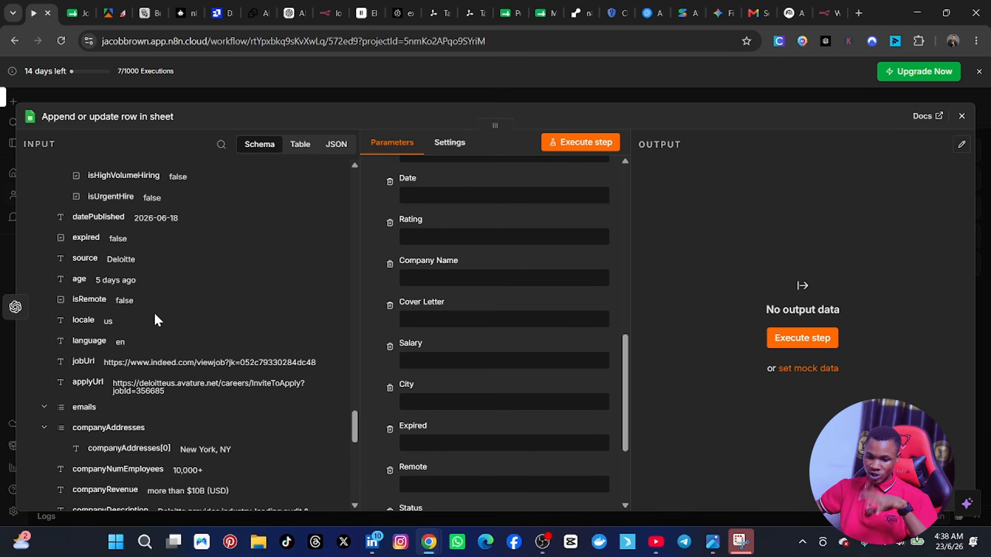
Step: Map the Link column to the Limit node's jobUrl field and the Job Description column to its descriptionText field
{"action": "scroll", "coordinate": [532, 330], "scroll_direction": "up", "scroll_amount": 5}
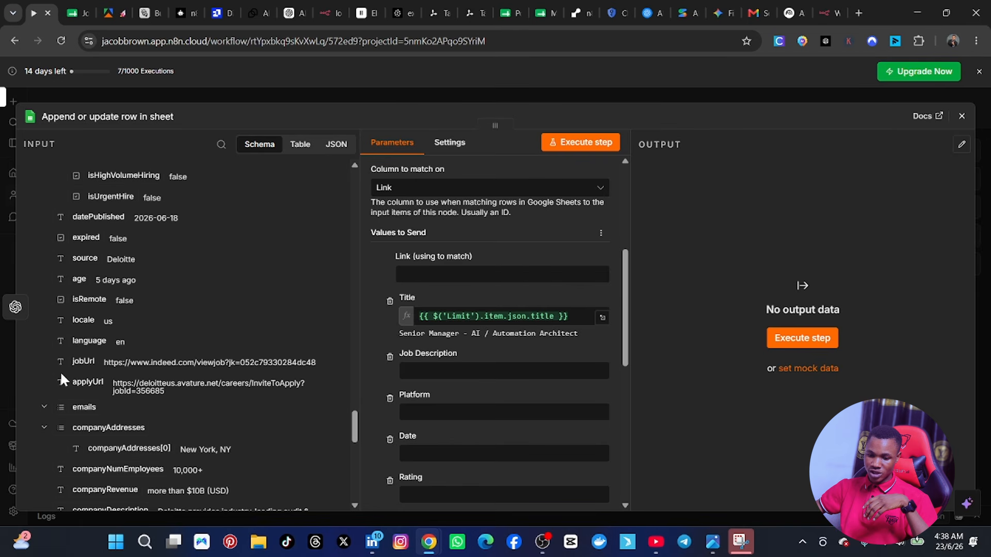
{"action": "left_click_drag", "start_coordinate": [69, 363], "coordinate": [422, 277]}
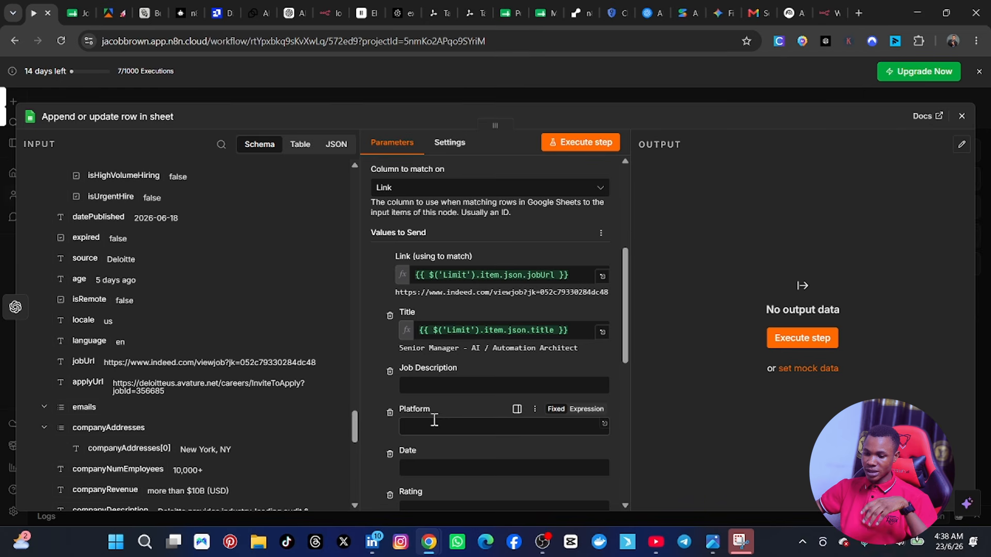
{"action": "scroll", "coordinate": [431, 413], "scroll_direction": "down", "scroll_amount": 2}
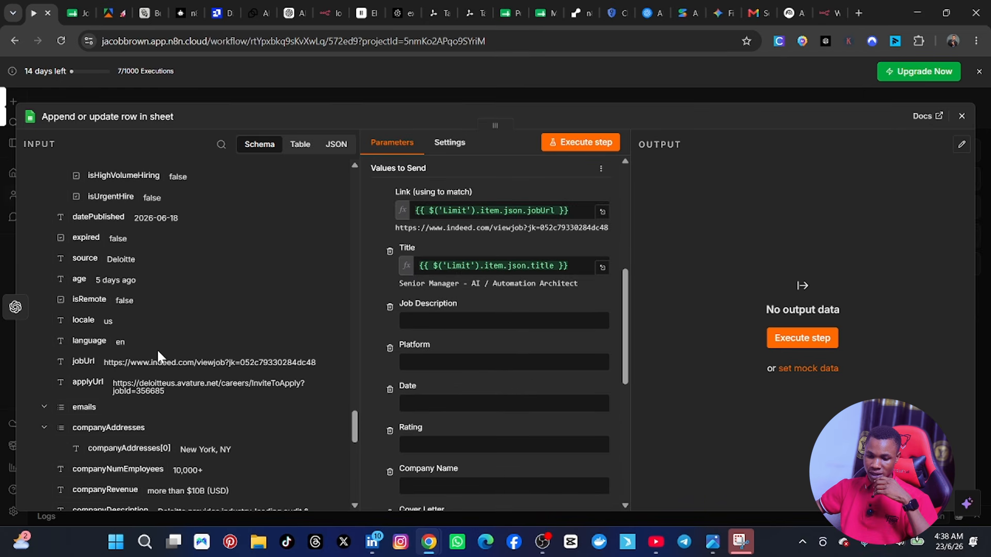
{"action": "scroll", "coordinate": [157, 349], "scroll_direction": "down", "scroll_amount": 2}
{"action": "scroll", "coordinate": [159, 354], "scroll_direction": "down", "scroll_amount": 3}
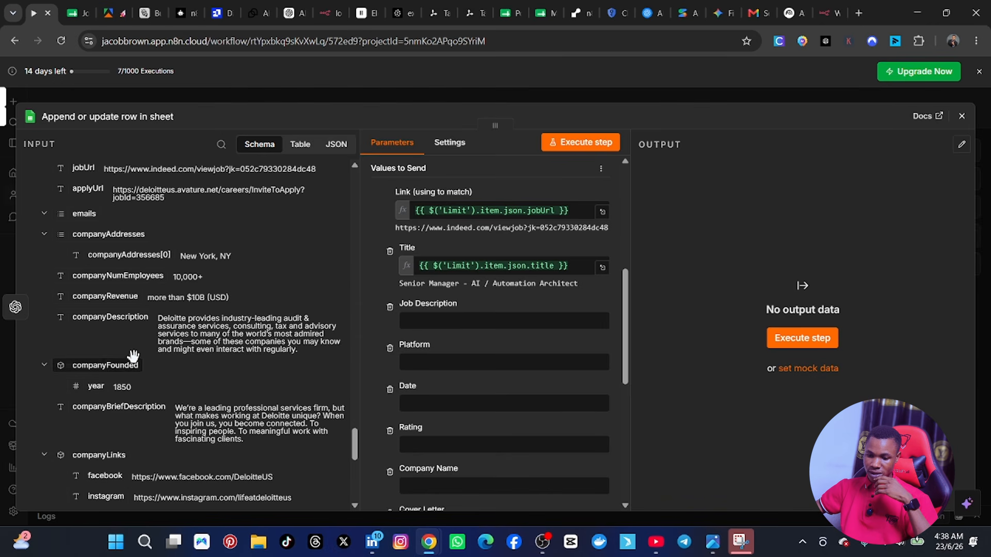
{"action": "scroll", "coordinate": [133, 355], "scroll_direction": "down", "scroll_amount": 5}
{"action": "scroll", "coordinate": [133, 356], "scroll_direction": "down", "scroll_amount": 4}
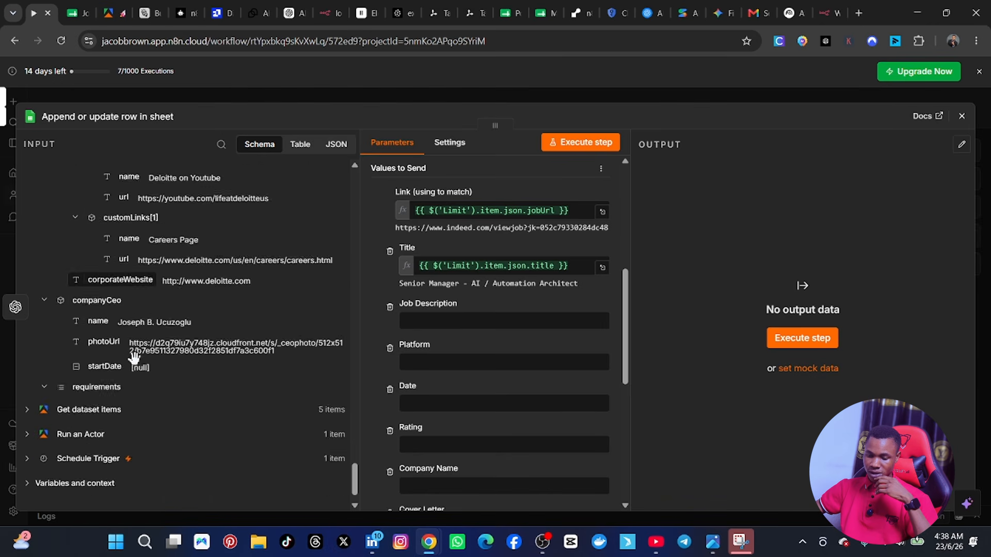
{"action": "scroll", "coordinate": [135, 357], "scroll_direction": "up", "scroll_amount": 12}
{"action": "scroll", "coordinate": [134, 357], "scroll_direction": "up", "scroll_amount": 10}
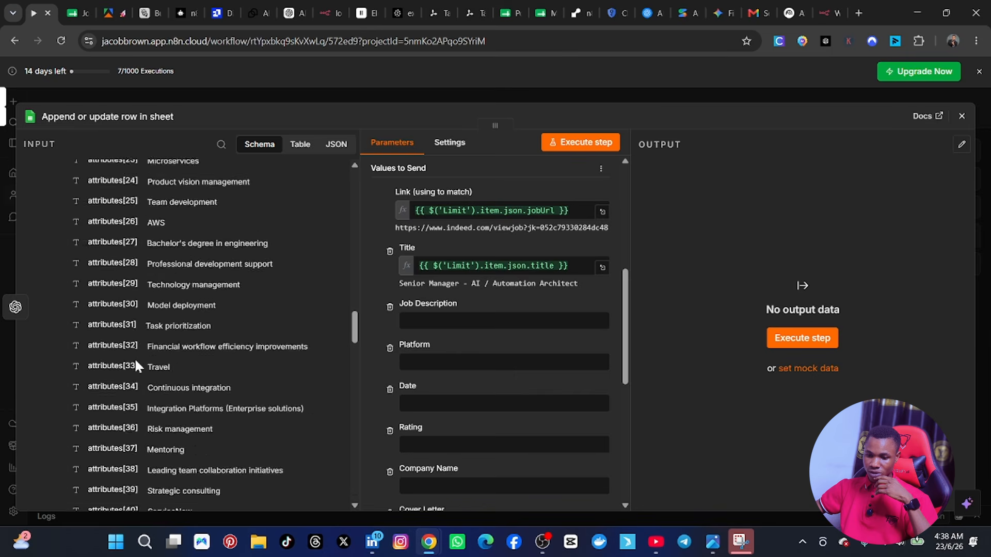
{"action": "scroll", "coordinate": [134, 358], "scroll_direction": "up", "scroll_amount": 13}
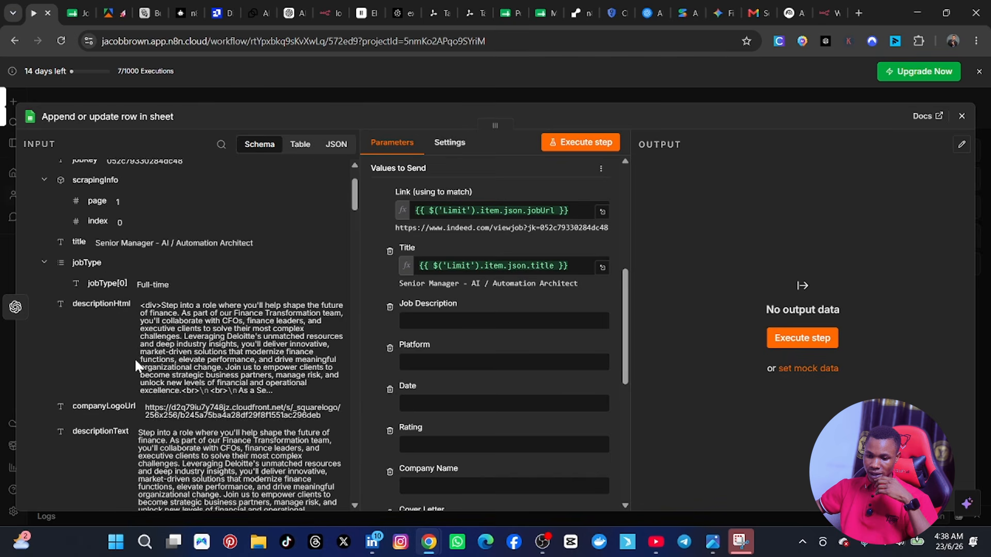
{"action": "scroll", "coordinate": [134, 360], "scroll_direction": "down", "scroll_amount": 3}
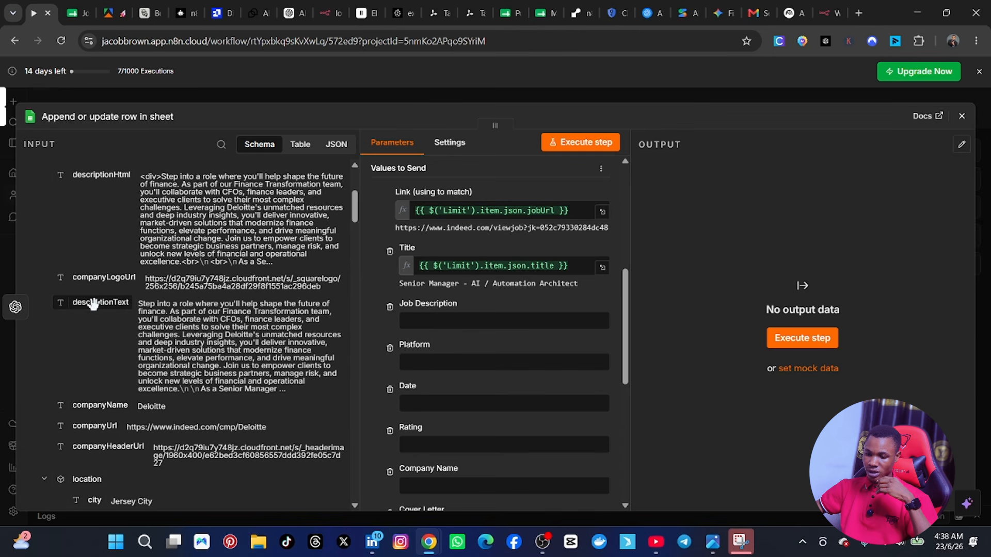
{"action": "left_click_drag", "start_coordinate": [96, 301], "coordinate": [438, 330]}
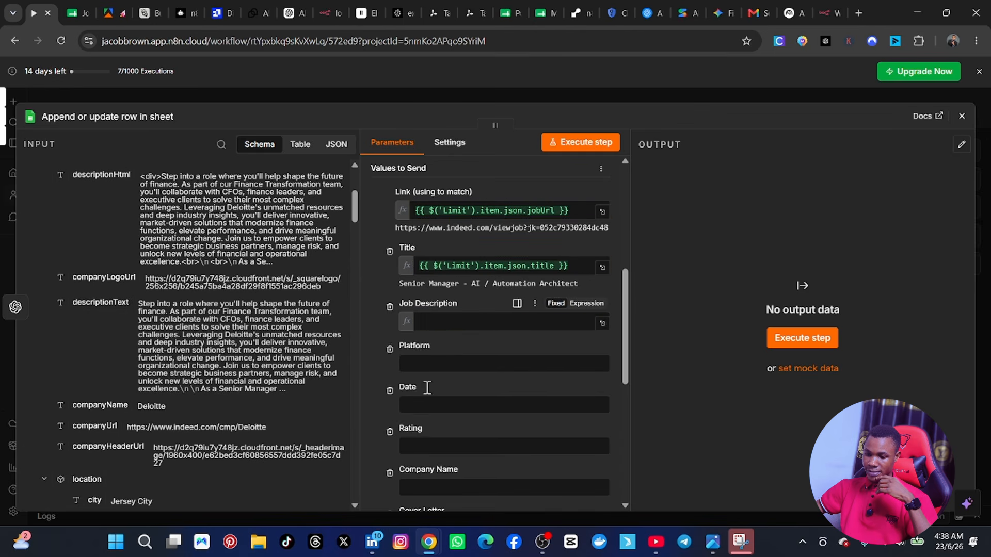
Step: Set the Platform column to Indeed and map the City column to the Limit node's location city field
{"action": "left_click", "coordinate": [419, 388]}
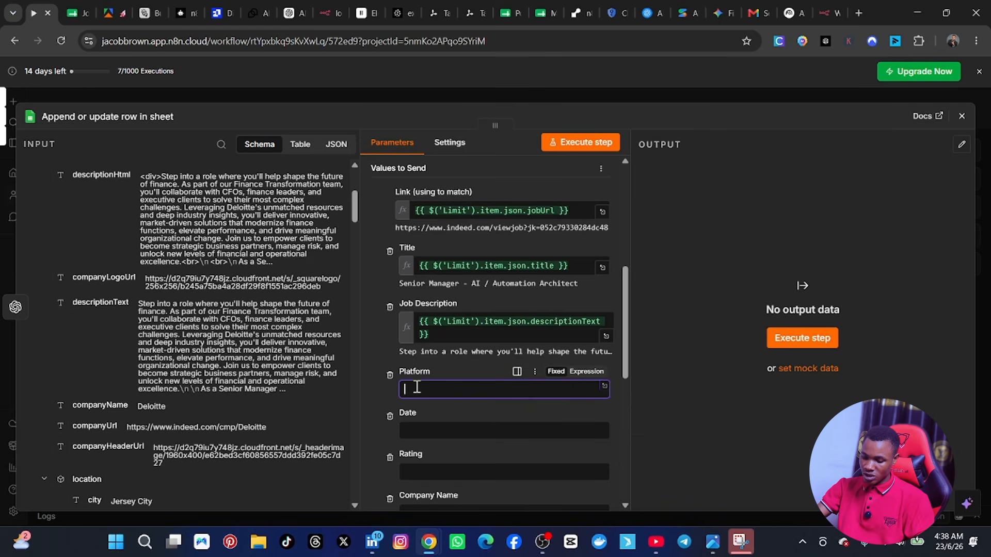
{"action": "type", "text": "Indeed"}
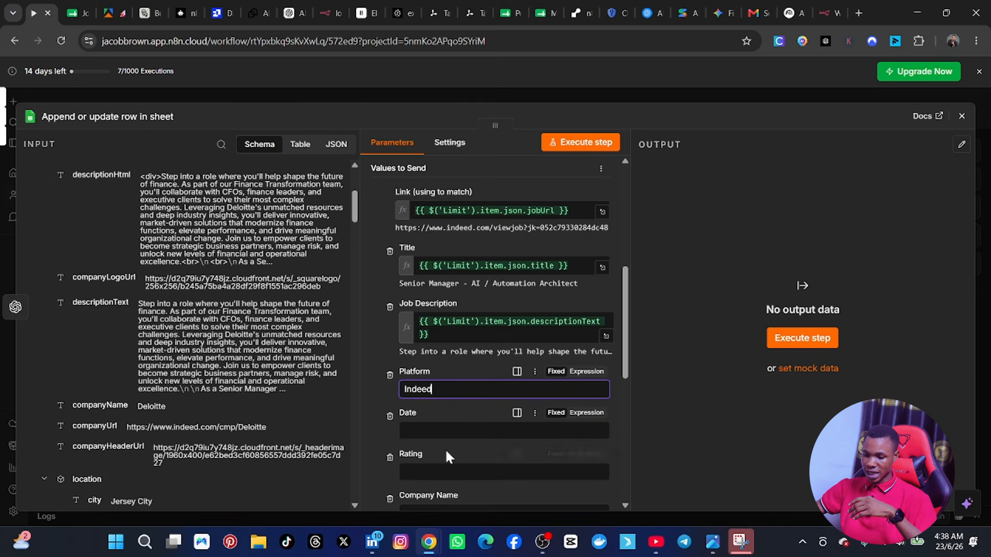
{"action": "scroll", "coordinate": [445, 449], "scroll_direction": "down", "scroll_amount": 1}
{"action": "scroll", "coordinate": [215, 320], "scroll_direction": "down", "scroll_amount": 1}
{"action": "scroll", "coordinate": [214, 320], "scroll_direction": "down", "scroll_amount": 4}
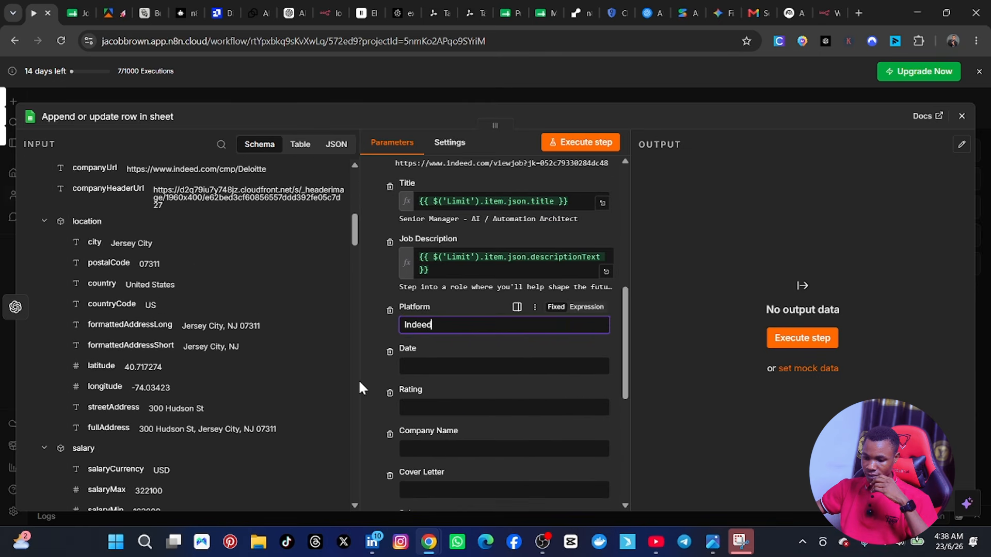
{"action": "scroll", "coordinate": [429, 396], "scroll_direction": "down", "scroll_amount": 1}
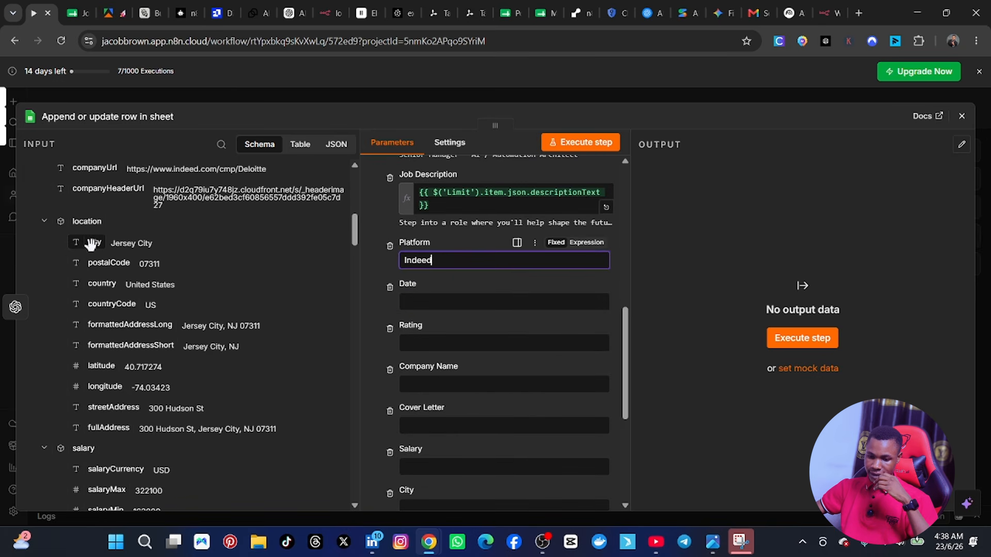
{"action": "left_click_drag", "start_coordinate": [91, 243], "coordinate": [447, 511]}
{"action": "scroll", "coordinate": [467, 454], "scroll_direction": "down", "scroll_amount": 1}
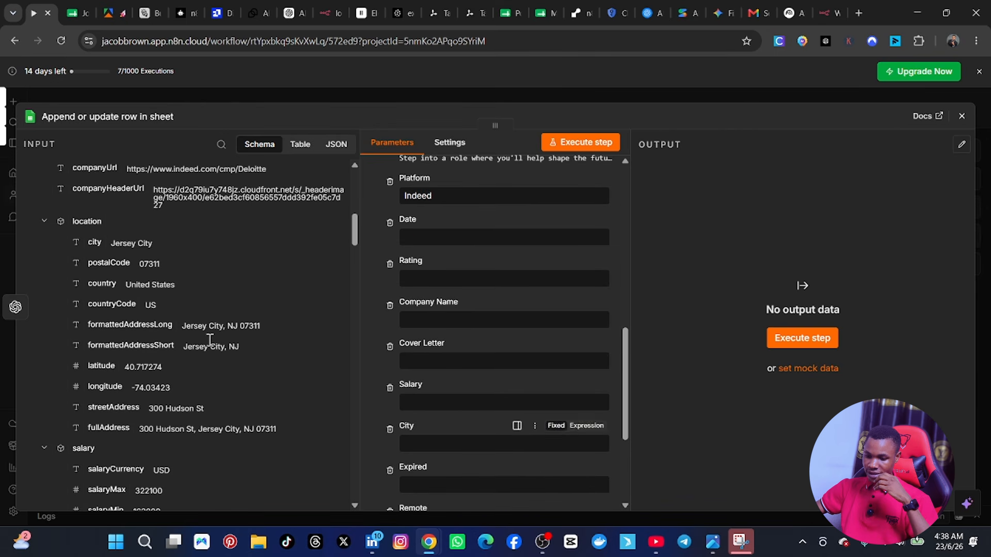
{"action": "left_click_drag", "start_coordinate": [93, 243], "coordinate": [438, 452]}
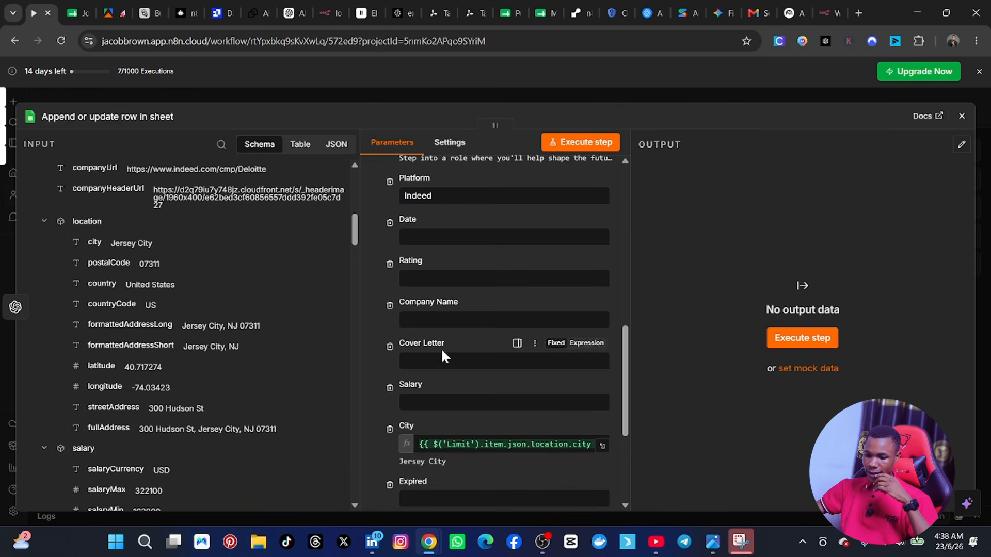
Step: Map the Salary column to the Limit node's salary object and the Rating column to its nested rating value
{"action": "scroll", "coordinate": [440, 348], "scroll_direction": "up", "scroll_amount": 4}
{"action": "scroll", "coordinate": [441, 348], "scroll_direction": "down", "scroll_amount": 3}
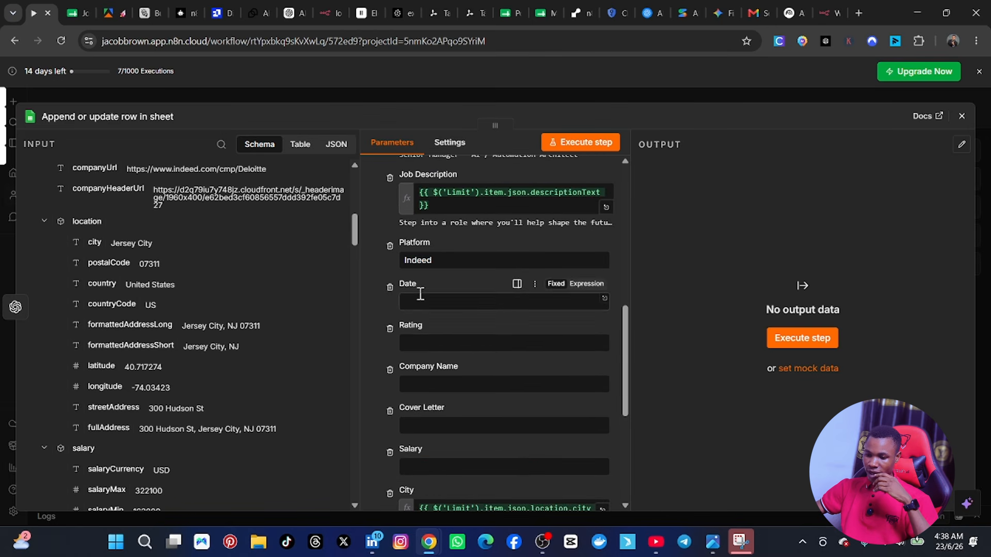
{"action": "scroll", "coordinate": [147, 351], "scroll_direction": "down", "scroll_amount": 2}
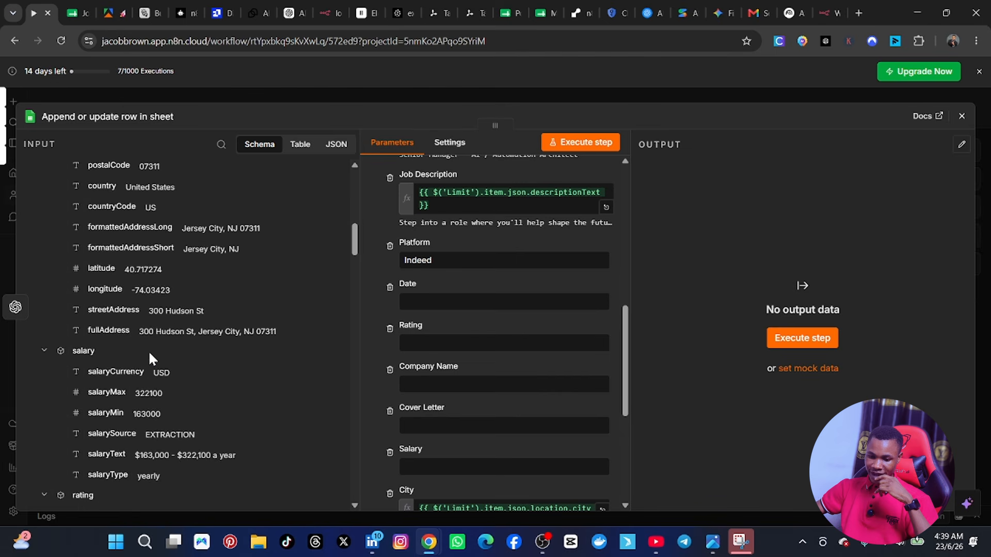
{"action": "scroll", "coordinate": [147, 351], "scroll_direction": "down", "scroll_amount": 1}
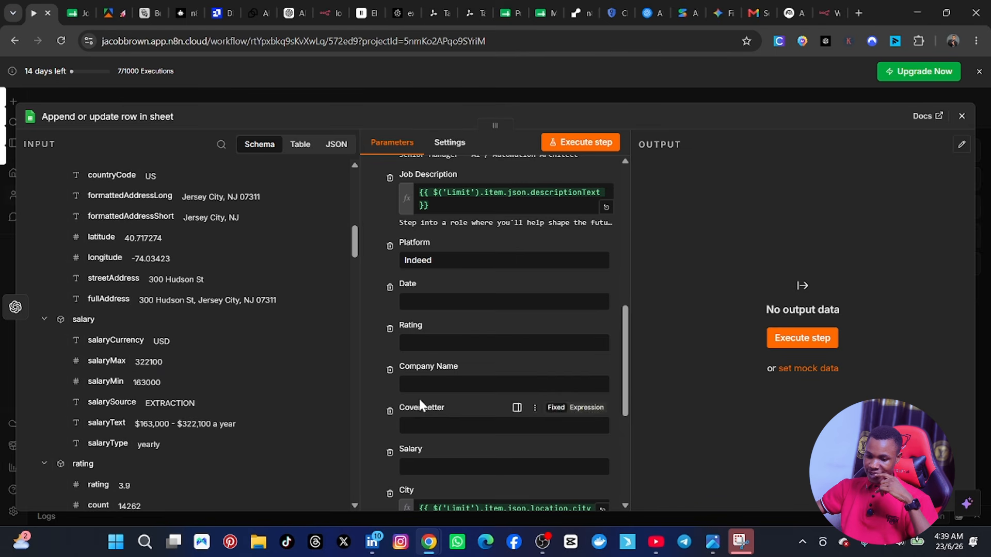
{"action": "scroll", "coordinate": [419, 400], "scroll_direction": "down", "scroll_amount": 5}
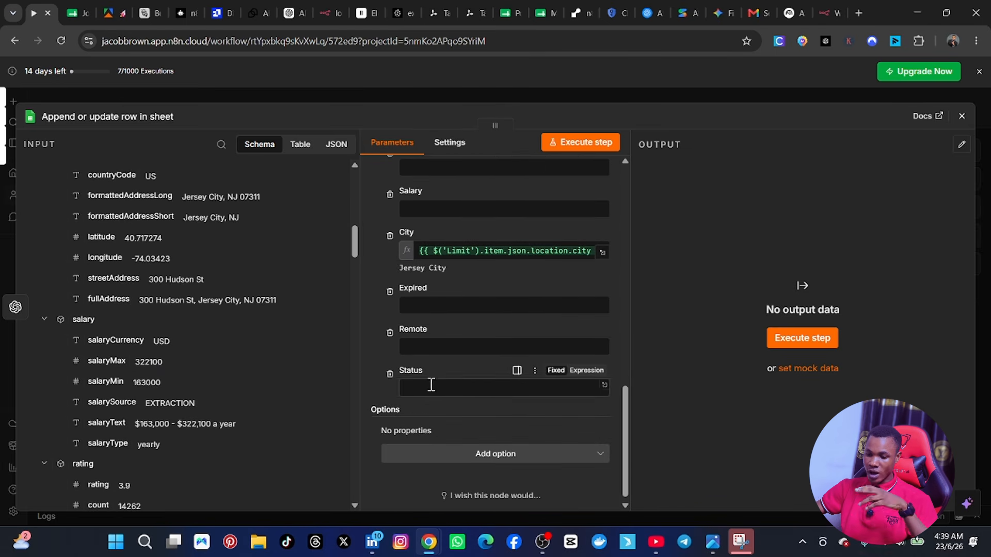
{"action": "scroll", "coordinate": [438, 338], "scroll_direction": "up", "scroll_amount": 3}
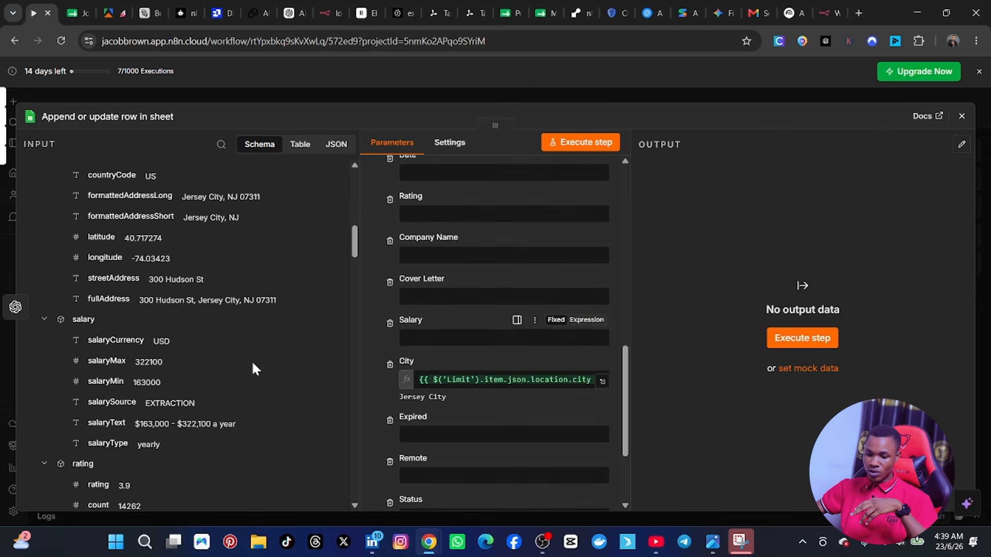
{"action": "left_click_drag", "start_coordinate": [83, 321], "coordinate": [104, 330]}
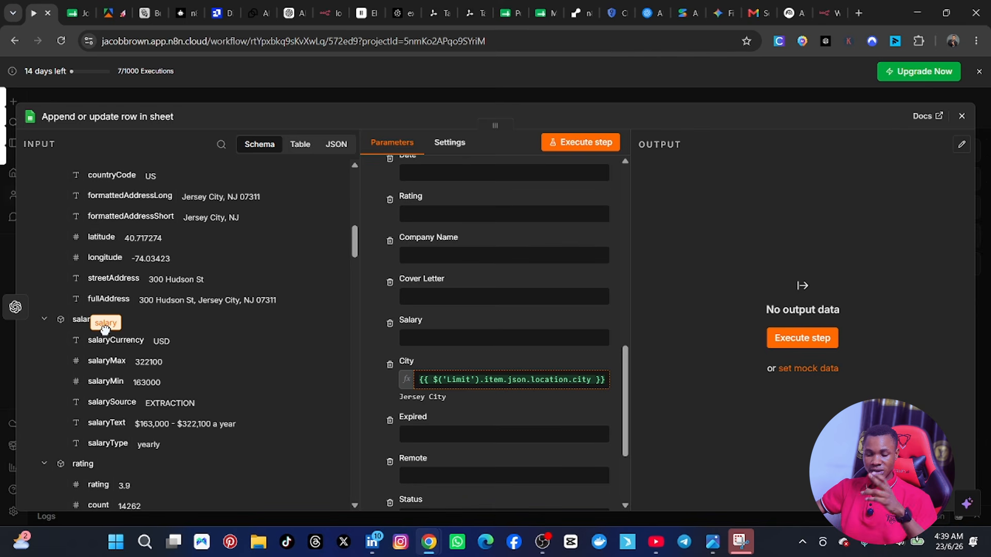
{"action": "left_click_drag", "start_coordinate": [105, 329], "coordinate": [418, 340]}
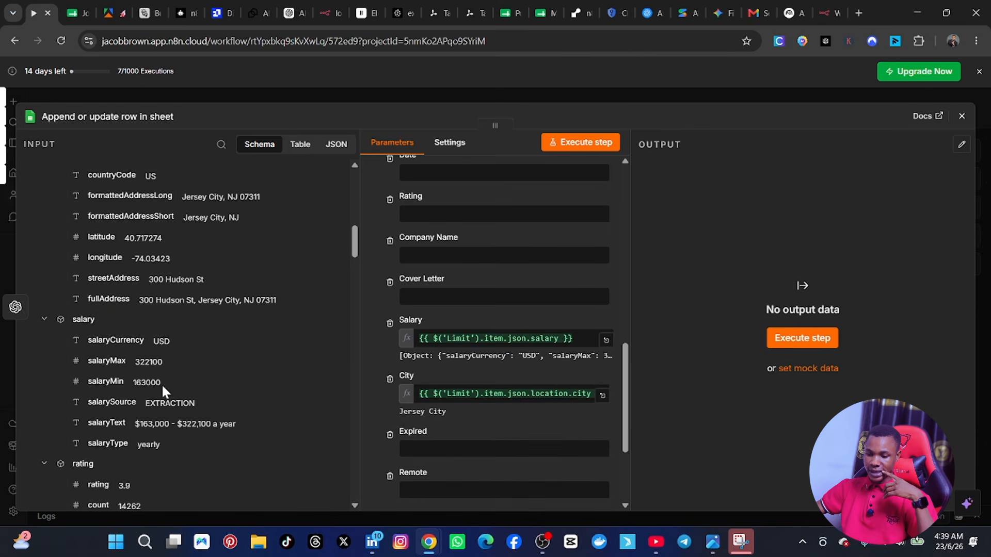
{"action": "scroll", "coordinate": [176, 335], "scroll_direction": "down", "scroll_amount": 4}
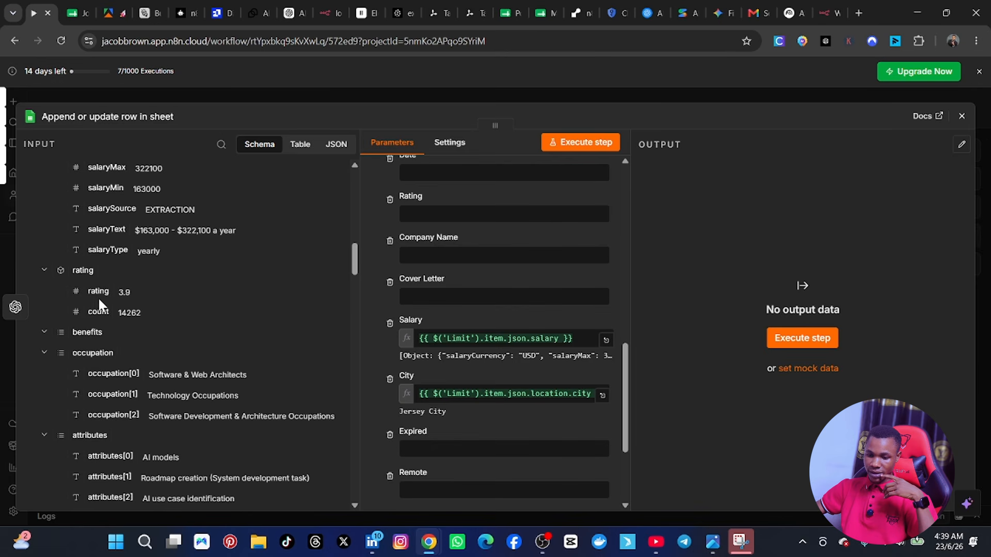
{"action": "left_click_drag", "start_coordinate": [99, 301], "coordinate": [419, 219]}
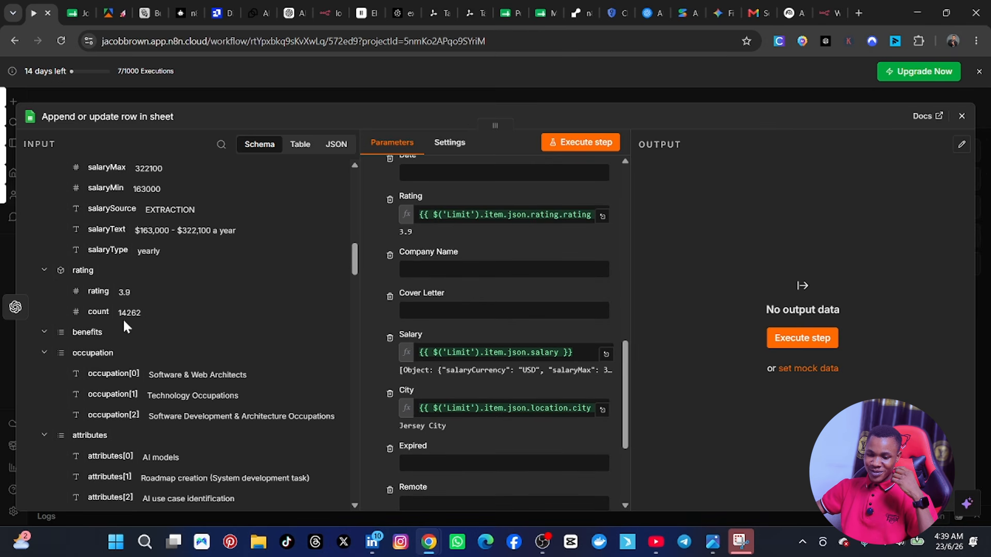
Step: Map the Remote column to the Limit node's isRemote field and the Expired column to its expired field
{"action": "scroll", "coordinate": [119, 322], "scroll_direction": "down", "scroll_amount": 5}
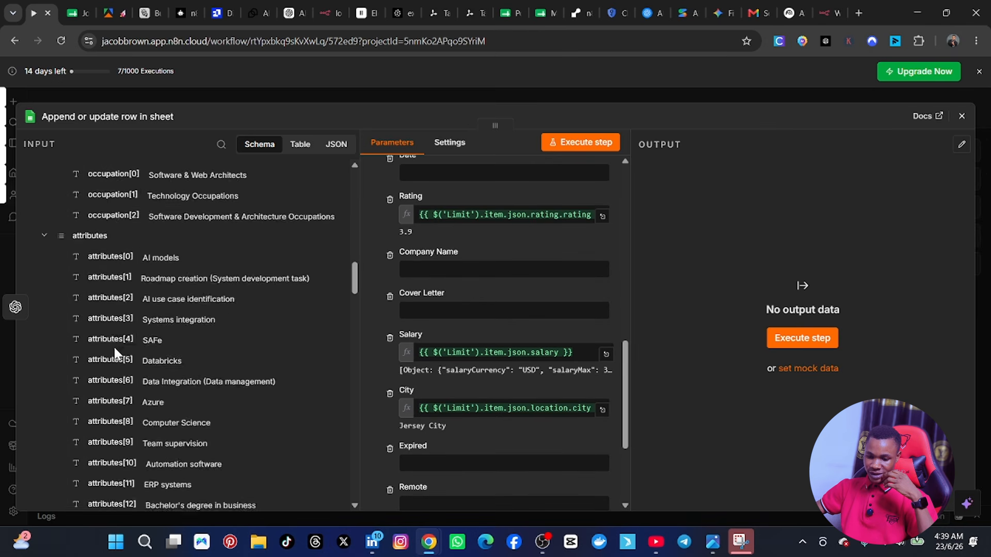
{"action": "scroll", "coordinate": [115, 354], "scroll_direction": "down", "scroll_amount": 13}
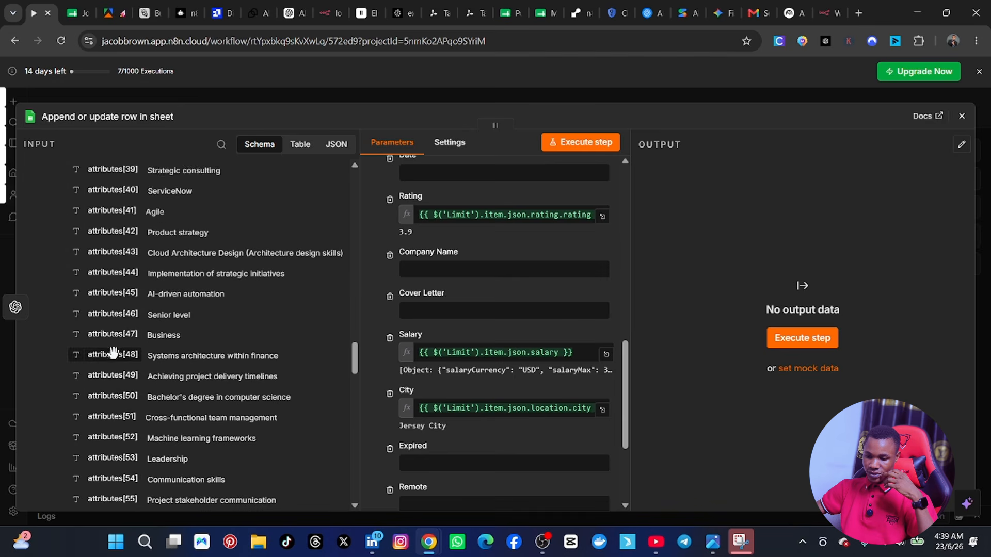
{"action": "scroll", "coordinate": [159, 363], "scroll_direction": "down", "scroll_amount": 15}
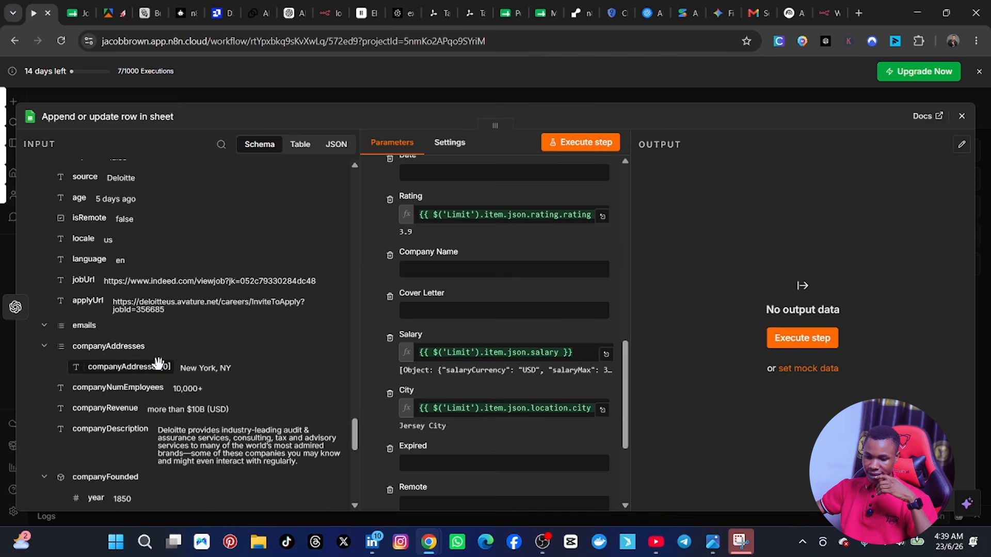
{"action": "scroll", "coordinate": [159, 364], "scroll_direction": "down", "scroll_amount": 5}
{"action": "scroll", "coordinate": [159, 363], "scroll_direction": "up", "scroll_amount": 3}
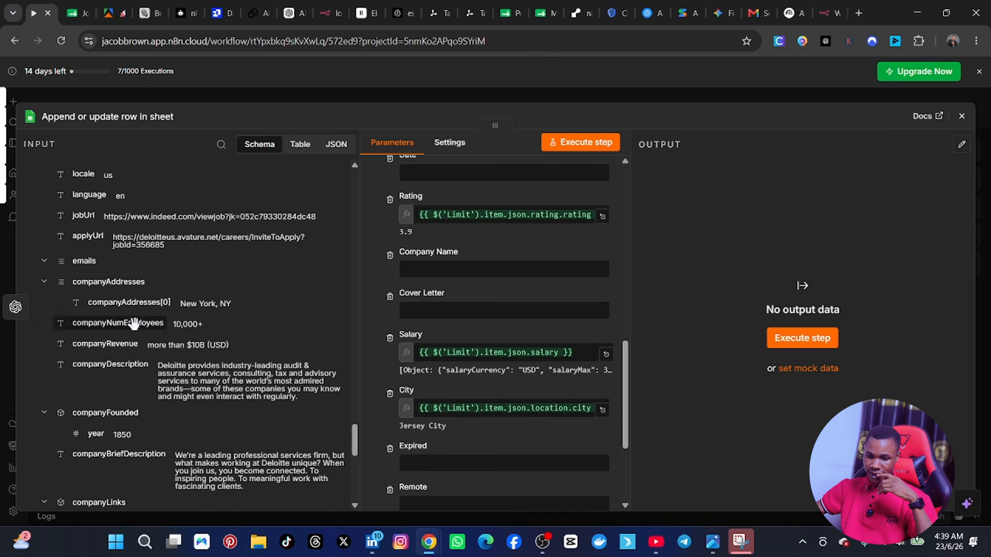
{"action": "scroll", "coordinate": [149, 297], "scroll_direction": "down", "scroll_amount": 5}
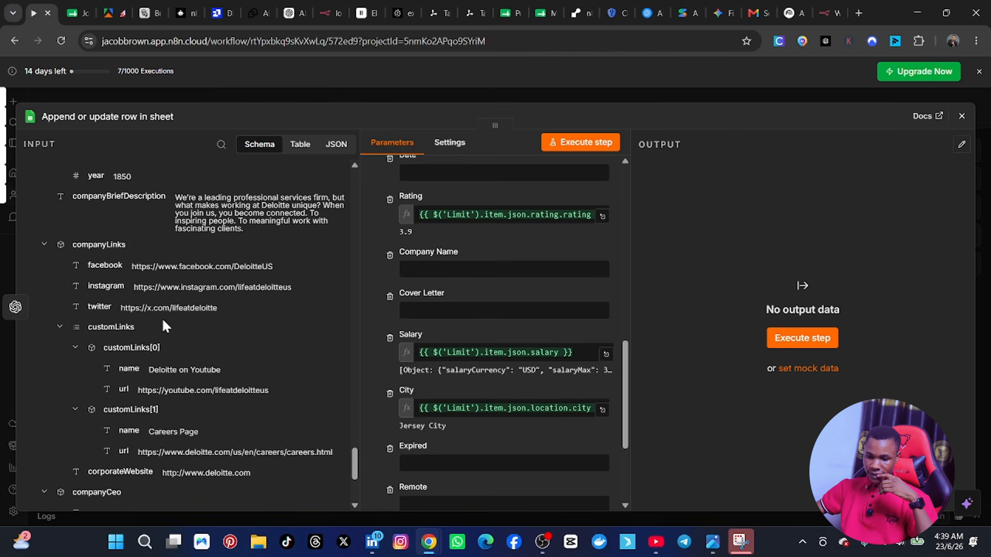
{"action": "scroll", "coordinate": [163, 322], "scroll_direction": "down", "scroll_amount": 4}
{"action": "scroll", "coordinate": [163, 324], "scroll_direction": "up", "scroll_amount": 6}
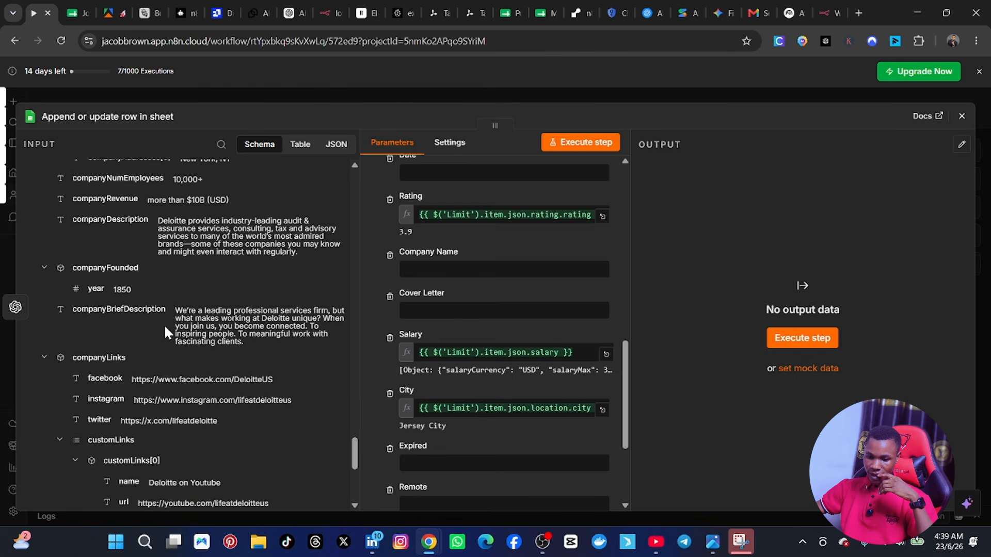
{"action": "scroll", "coordinate": [163, 324], "scroll_direction": "up", "scroll_amount": 6}
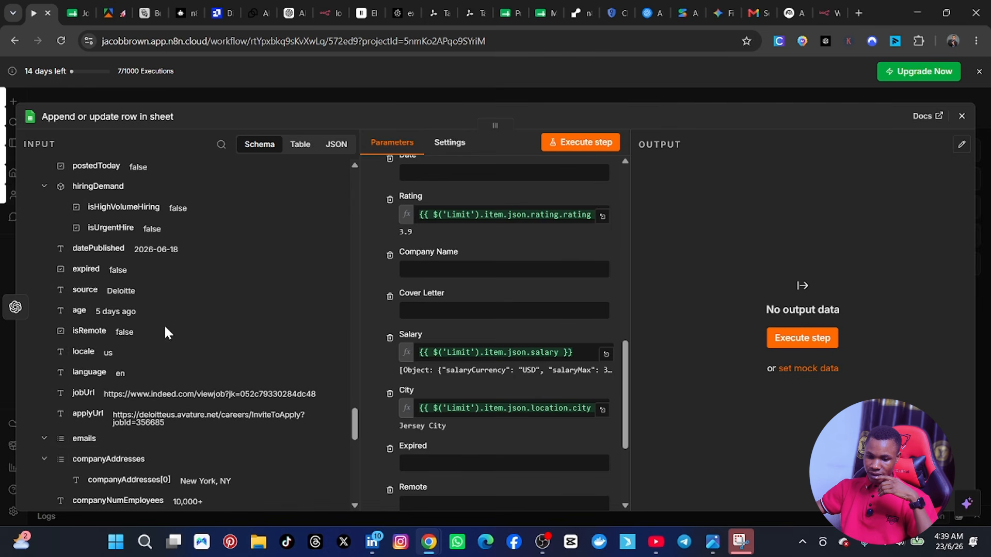
{"action": "scroll", "coordinate": [446, 346], "scroll_direction": "down", "scroll_amount": 1}
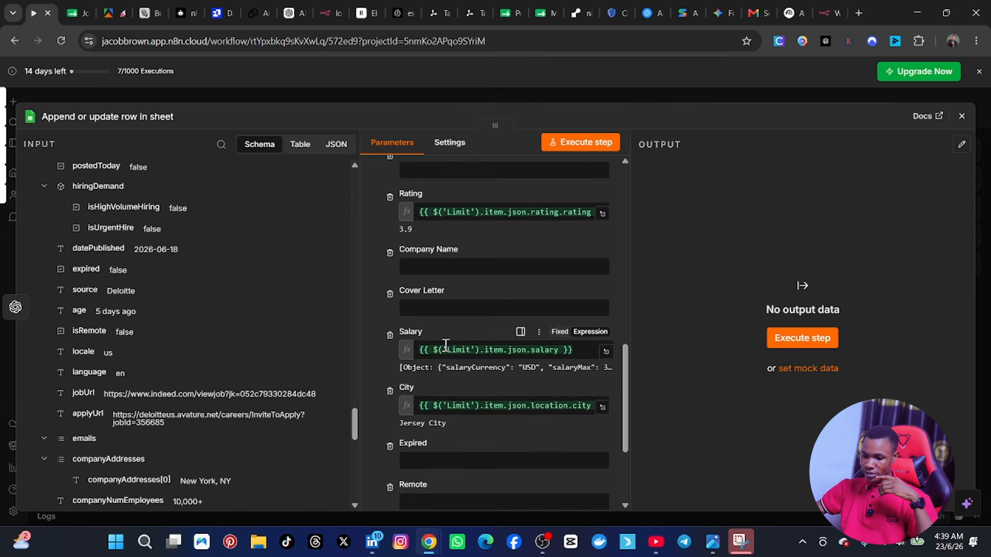
{"action": "scroll", "coordinate": [449, 362], "scroll_direction": "down", "scroll_amount": 3}
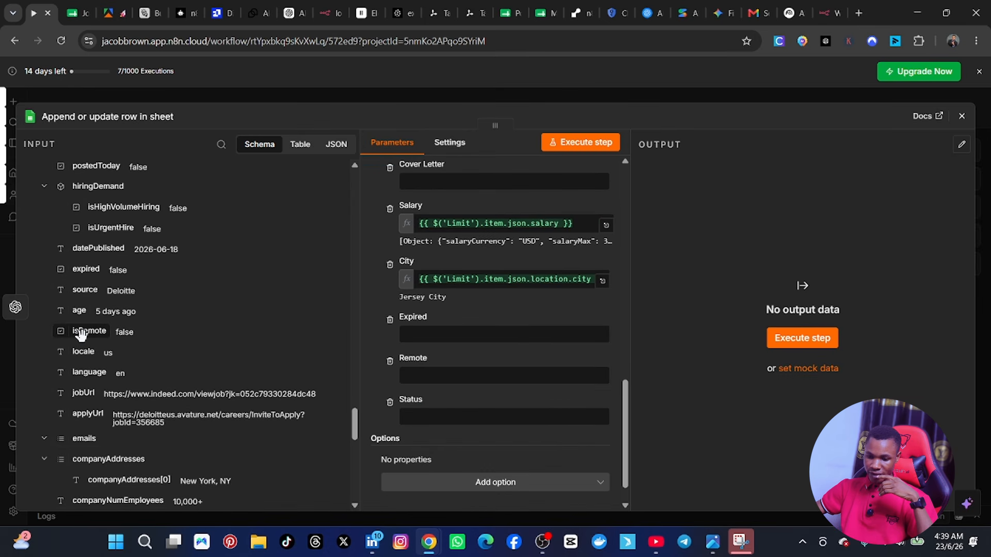
{"action": "left_click_drag", "start_coordinate": [81, 335], "coordinate": [416, 378]}
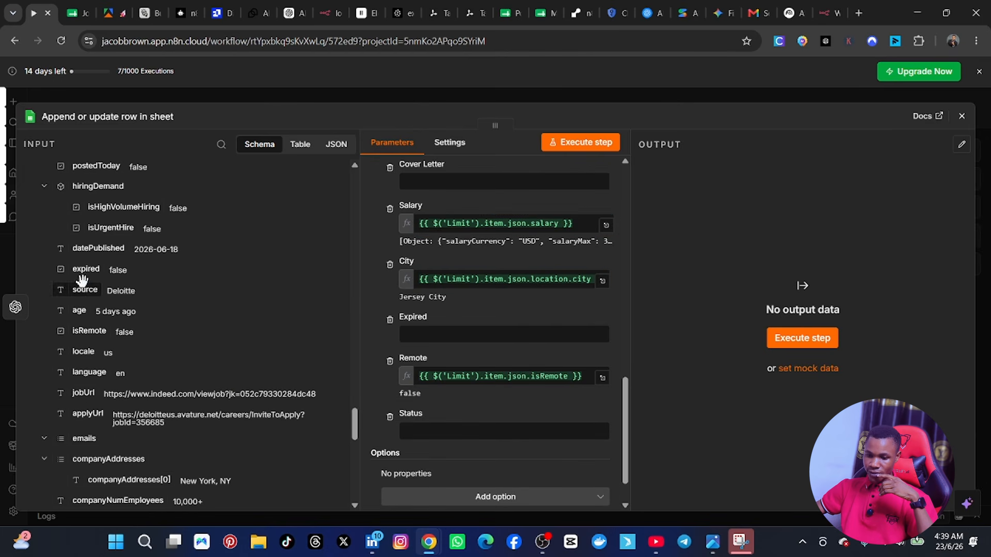
{"action": "left_click_drag", "start_coordinate": [104, 283], "coordinate": [421, 335]}
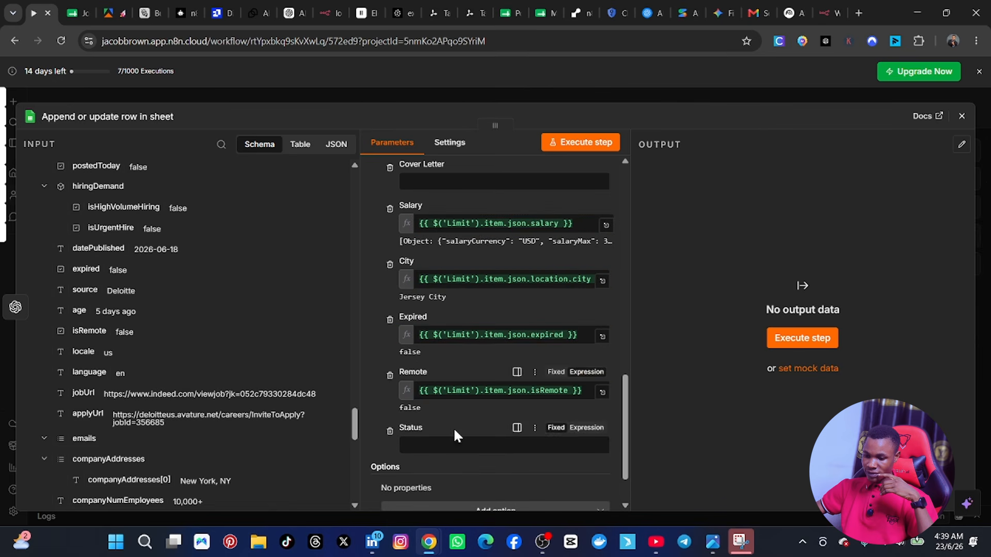
Step: Map the Company Name column to the companyName field from the Limit node's output
{"action": "scroll", "coordinate": [433, 425], "scroll_direction": "down", "scroll_amount": 2}
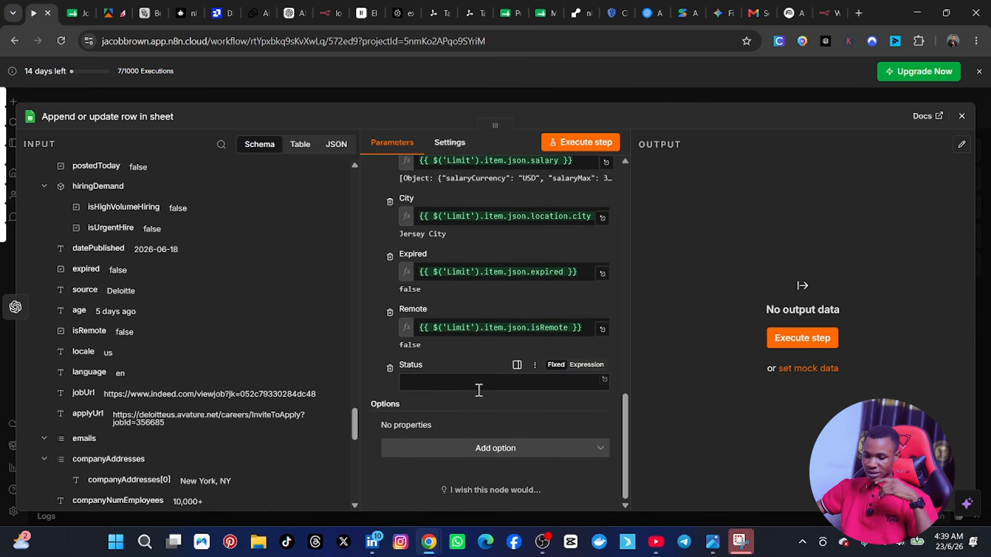
{"action": "scroll", "coordinate": [509, 330], "scroll_direction": "up", "scroll_amount": 5}
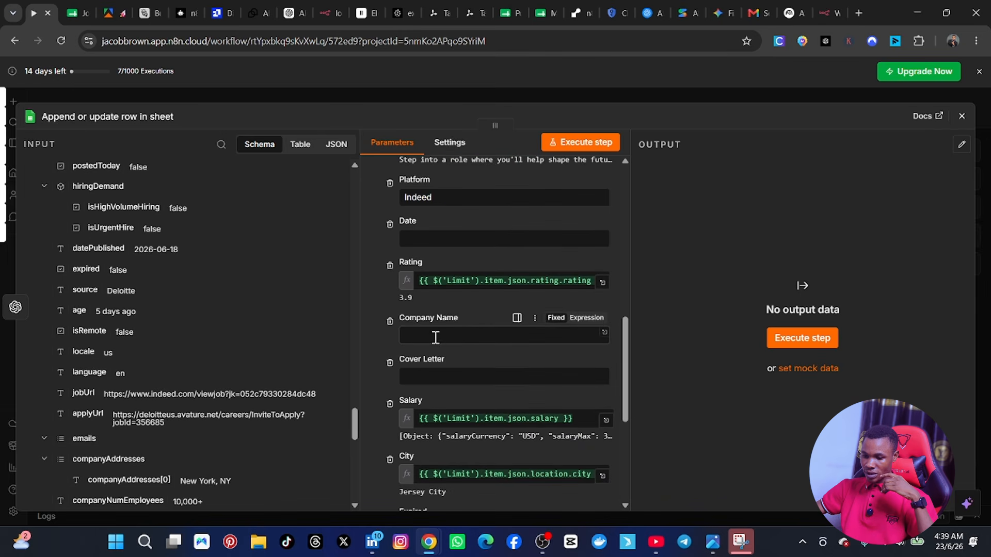
{"action": "scroll", "coordinate": [215, 305], "scroll_direction": "up", "scroll_amount": 6}
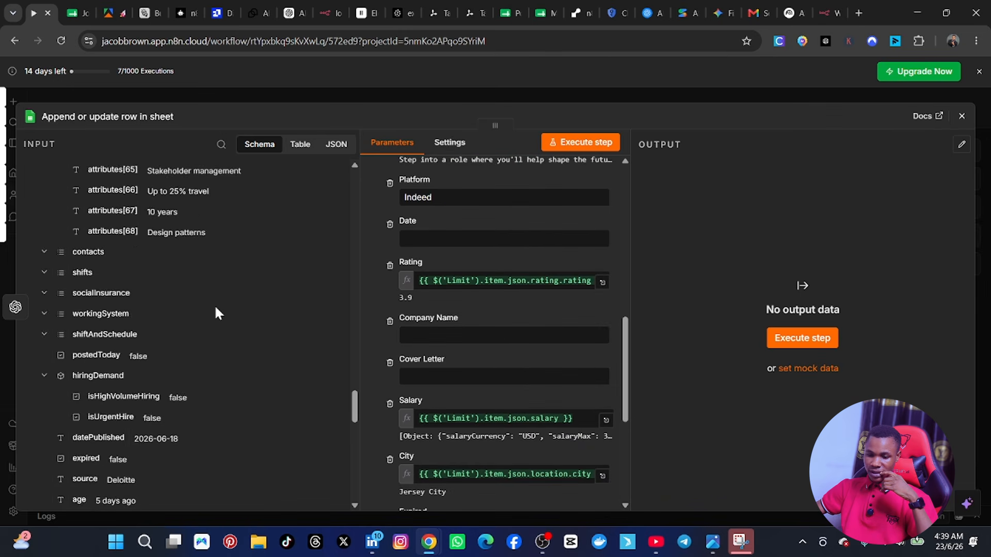
{"action": "scroll", "coordinate": [217, 307], "scroll_direction": "up", "scroll_amount": 3}
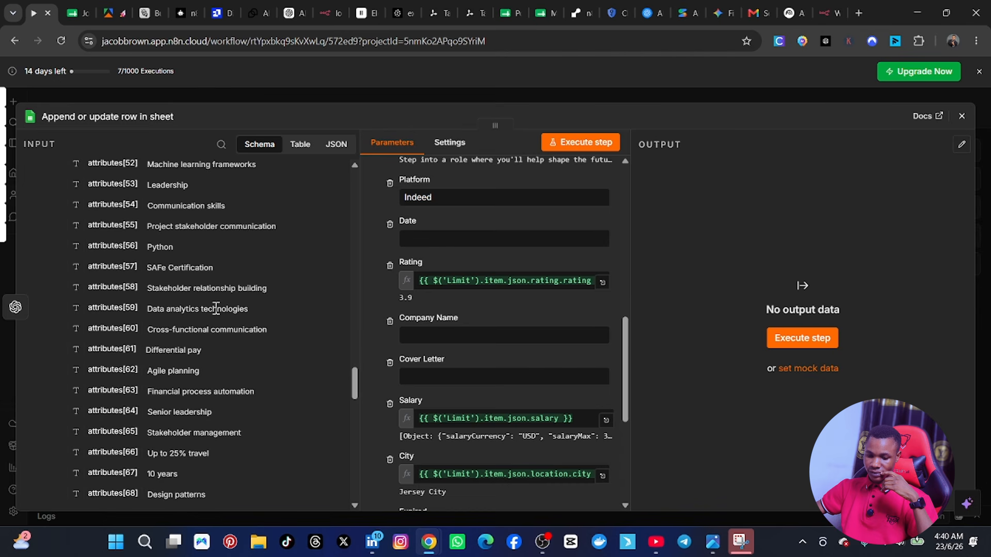
{"action": "scroll", "coordinate": [216, 308], "scroll_direction": "up", "scroll_amount": 1}
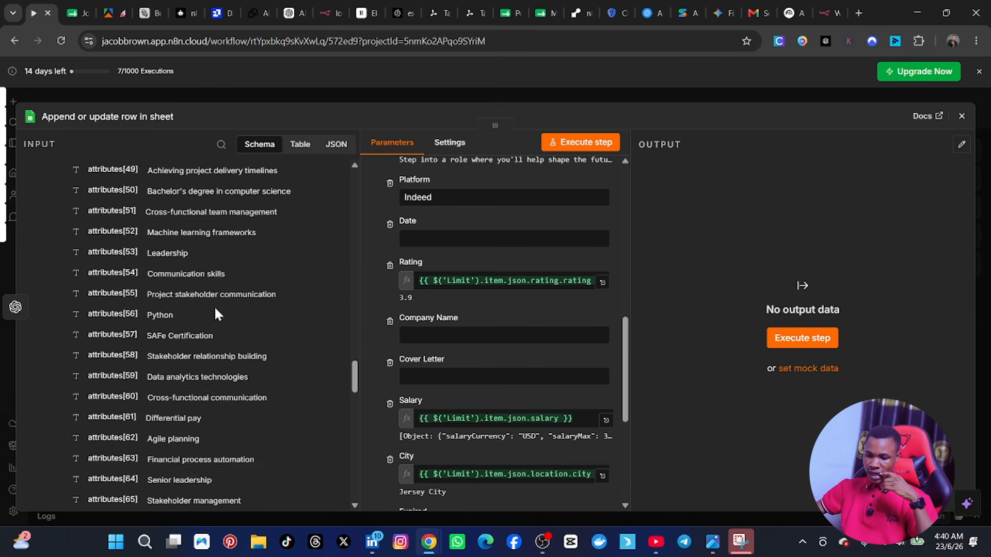
{"action": "scroll", "coordinate": [215, 310], "scroll_direction": "up", "scroll_amount": 13}
{"action": "scroll", "coordinate": [216, 309], "scroll_direction": "up", "scroll_amount": 12}
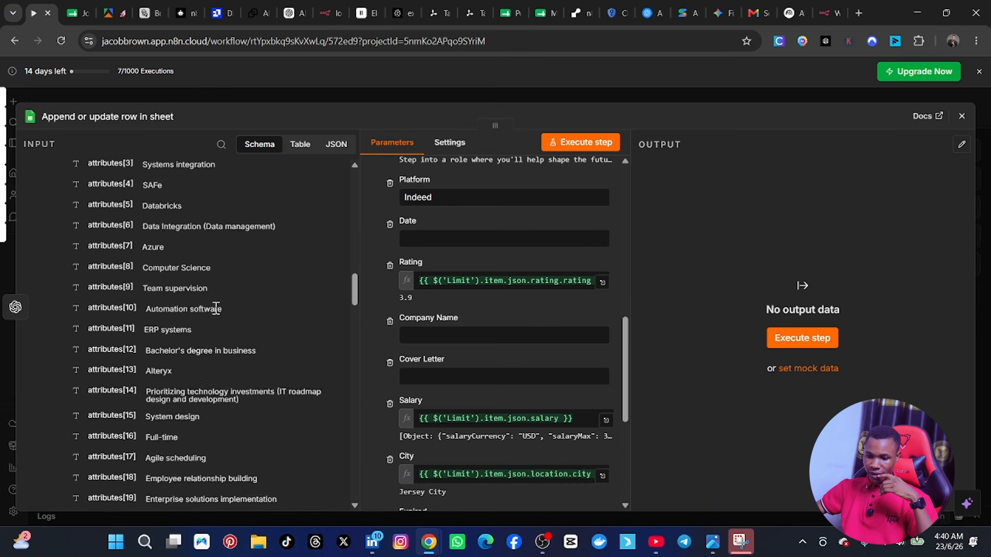
{"action": "scroll", "coordinate": [216, 310], "scroll_direction": "up", "scroll_amount": 20}
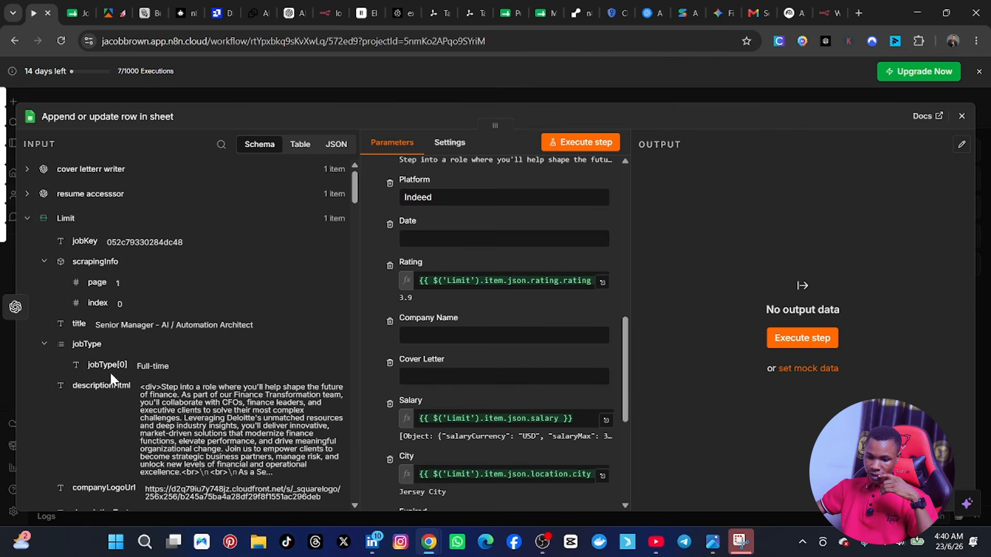
{"action": "scroll", "coordinate": [118, 369], "scroll_direction": "down", "scroll_amount": 1}
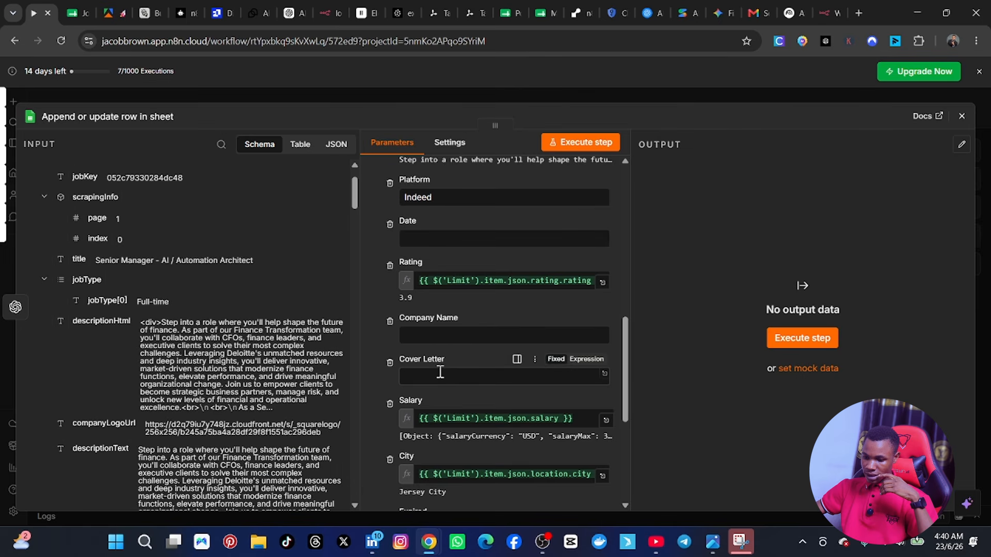
{"action": "scroll", "coordinate": [183, 377], "scroll_direction": "down", "scroll_amount": 1}
{"action": "scroll", "coordinate": [177, 381], "scroll_direction": "down", "scroll_amount": 2}
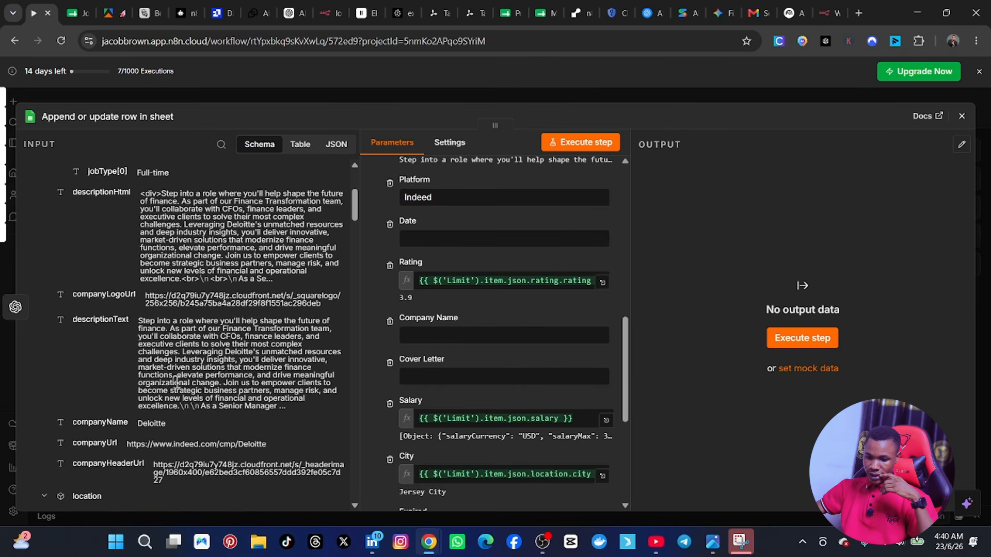
{"action": "left_click_drag", "start_coordinate": [92, 359], "coordinate": [420, 336]}
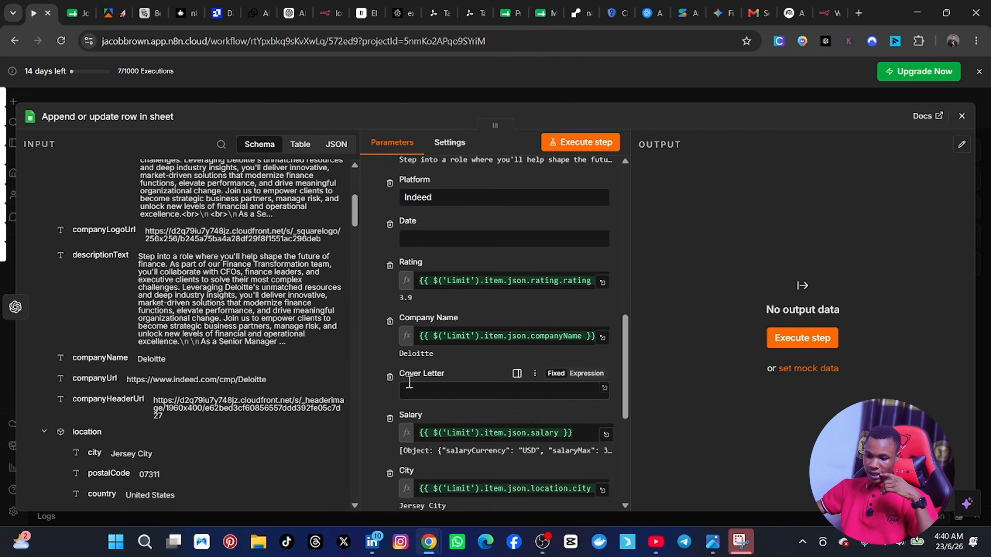
Step: Map the Cover Letter column to the text field in the cover letter writer node's output content
{"action": "scroll", "coordinate": [155, 340], "scroll_direction": "up", "scroll_amount": 4}
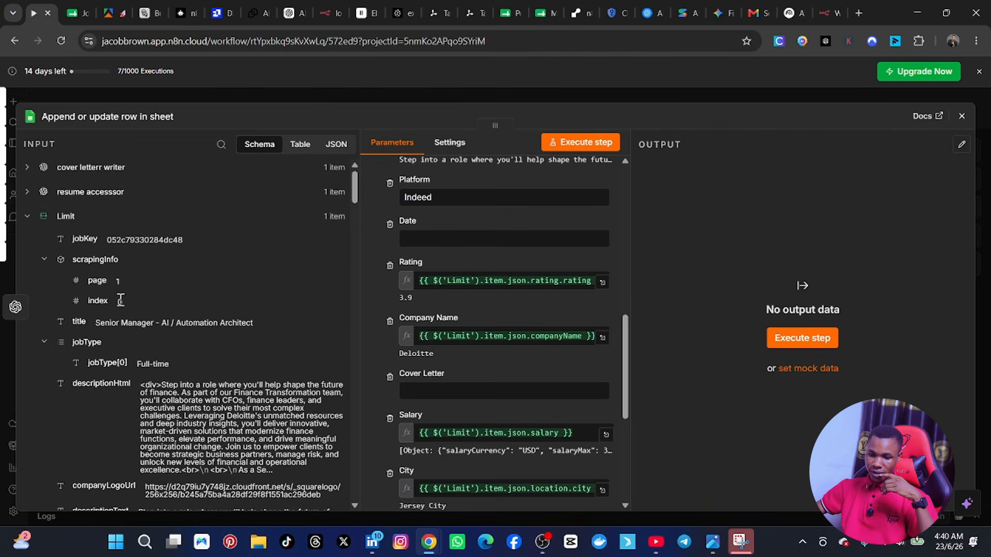
{"action": "left_click", "coordinate": [33, 220]}
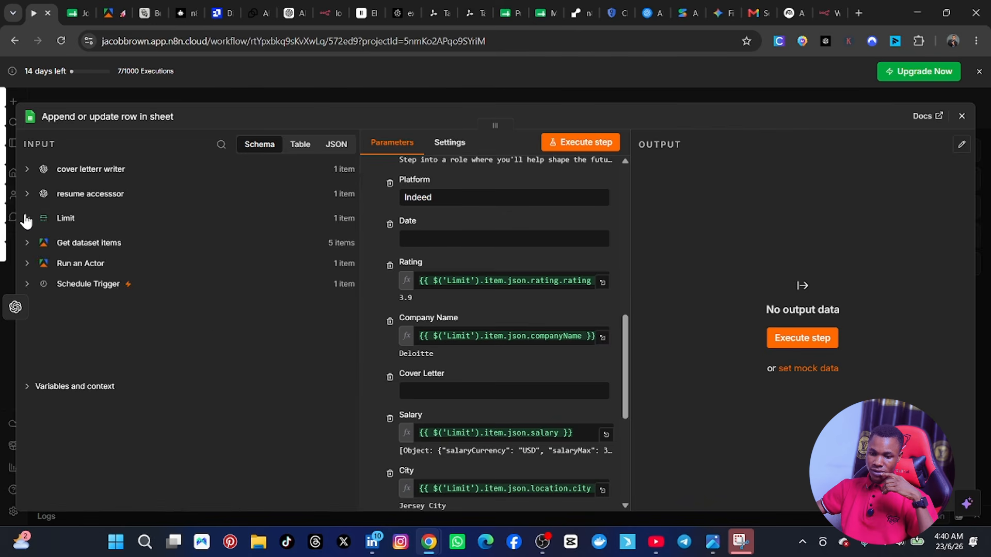
{"action": "left_click", "coordinate": [27, 170]}
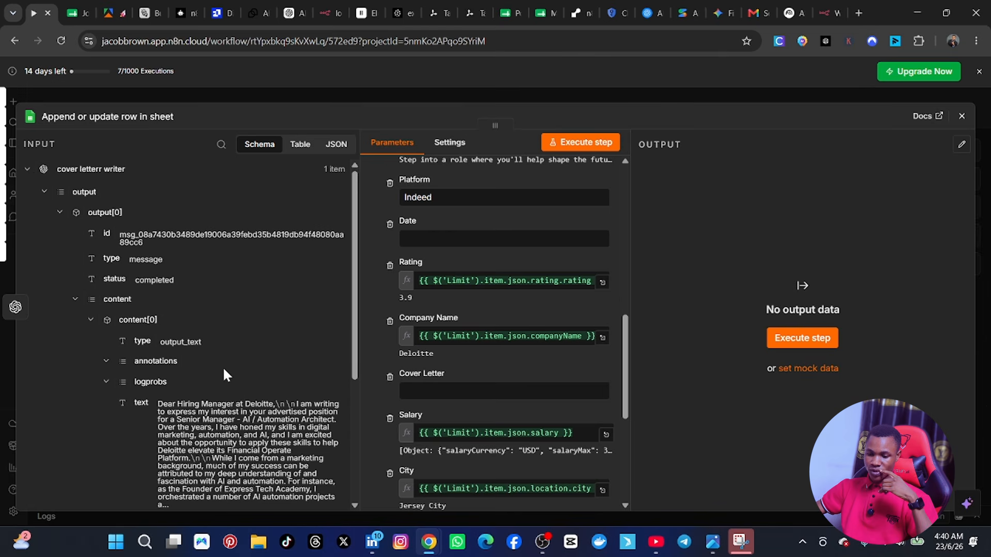
{"action": "scroll", "coordinate": [222, 366], "scroll_direction": "down", "scroll_amount": 1}
{"action": "left_click_drag", "start_coordinate": [134, 338], "coordinate": [423, 393]}
{"action": "scroll", "coordinate": [104, 348], "scroll_direction": "down", "scroll_amount": 2}
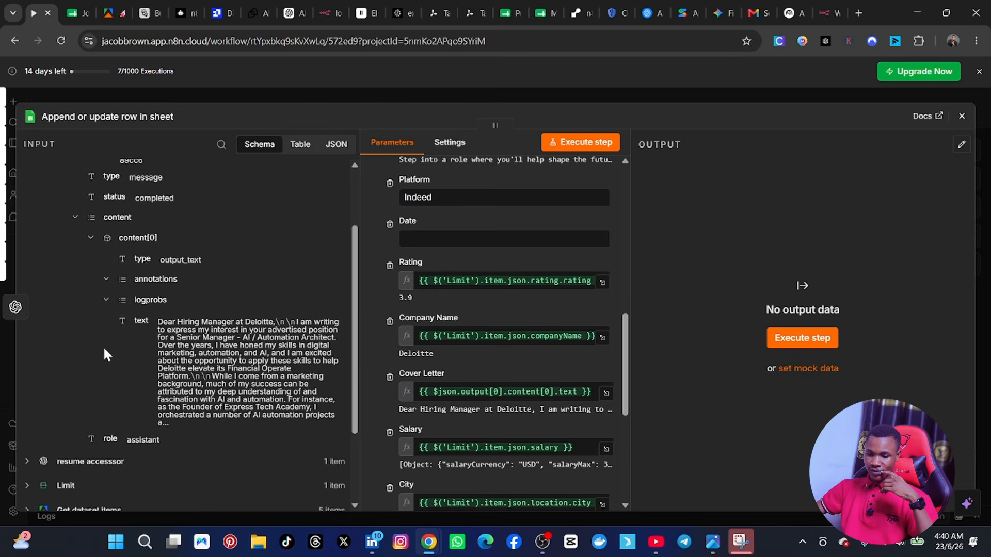
{"action": "scroll", "coordinate": [528, 353], "scroll_direction": "down", "scroll_amount": 1}
{"action": "scroll", "coordinate": [528, 353], "scroll_direction": "up", "scroll_amount": 1}
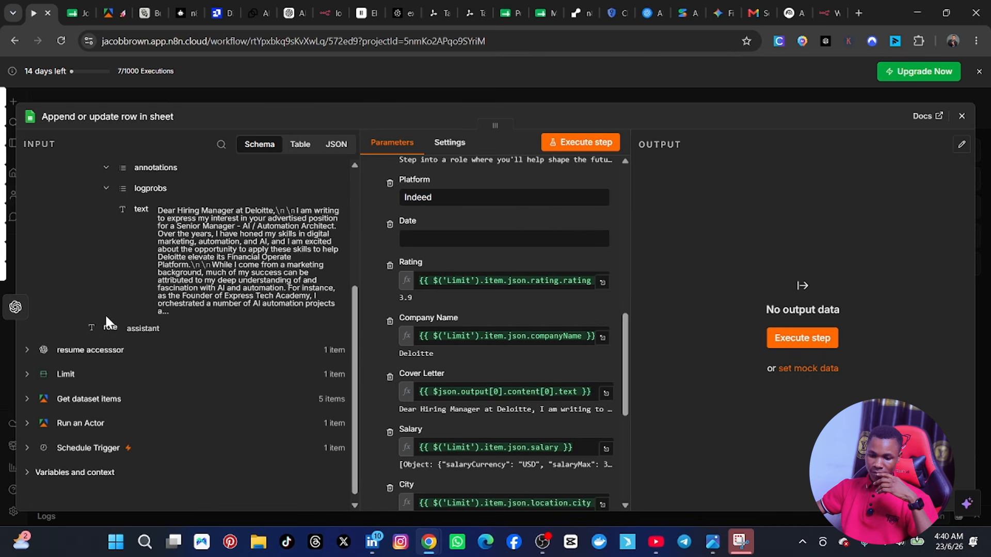
Step: Map the Date column to the datePublished field from the Limit node's output
{"action": "scroll", "coordinate": [105, 314], "scroll_direction": "up", "scroll_amount": 3}
{"action": "scroll", "coordinate": [77, 294], "scroll_direction": "down", "scroll_amount": 2}
{"action": "scroll", "coordinate": [70, 293], "scroll_direction": "up", "scroll_amount": 1}
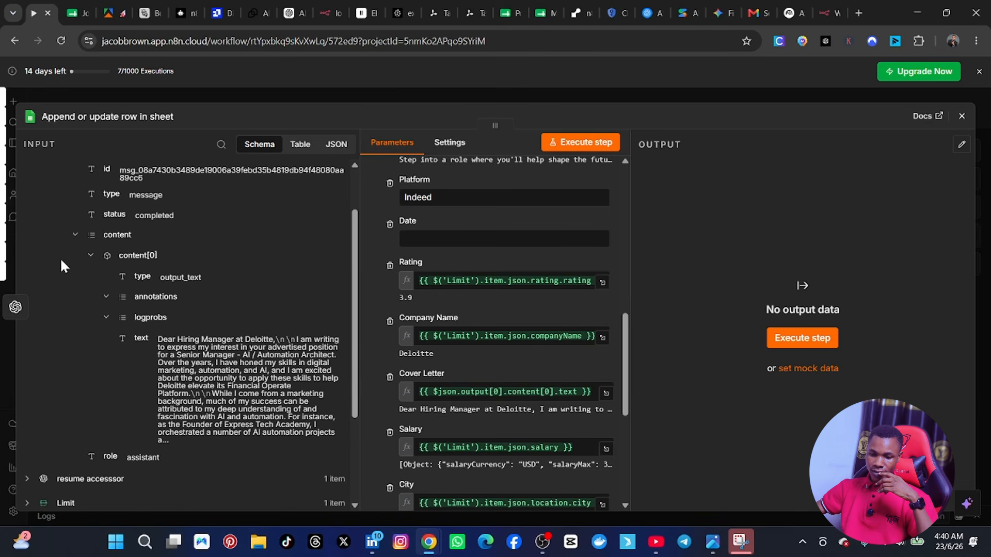
{"action": "scroll", "coordinate": [62, 459], "scroll_direction": "down", "scroll_amount": 2}
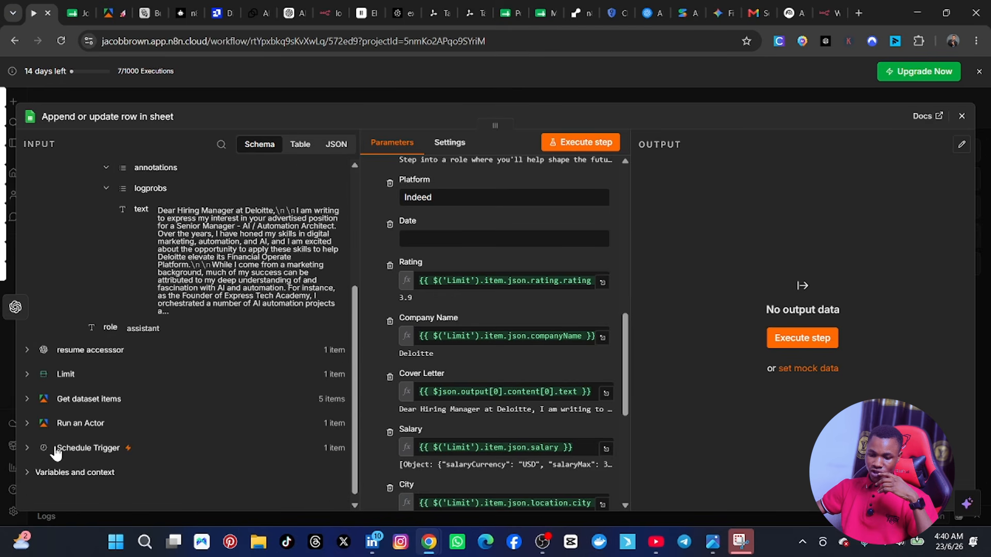
{"action": "left_click", "coordinate": [29, 376]}
{"action": "scroll", "coordinate": [163, 384], "scroll_direction": "down", "scroll_amount": 2}
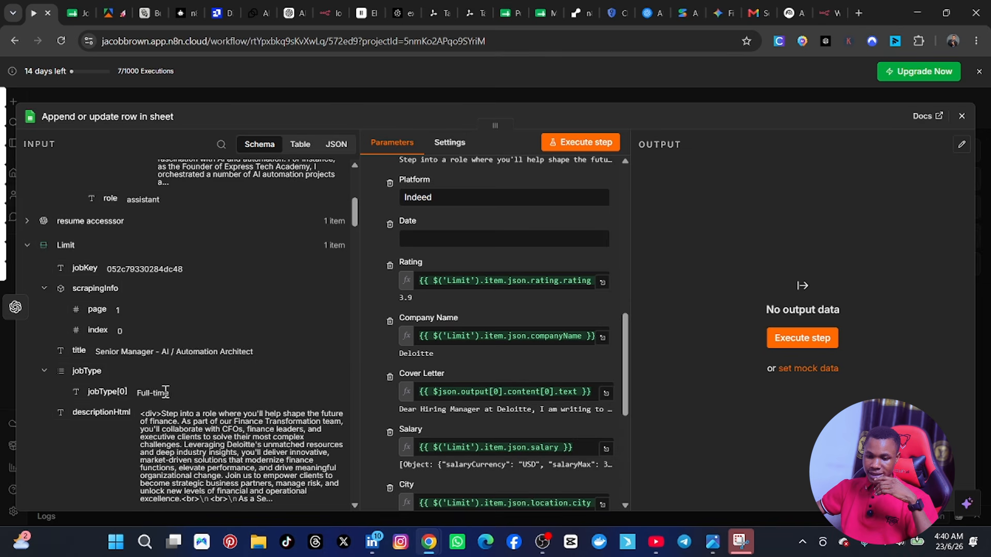
{"action": "scroll", "coordinate": [165, 392], "scroll_direction": "down", "scroll_amount": 6}
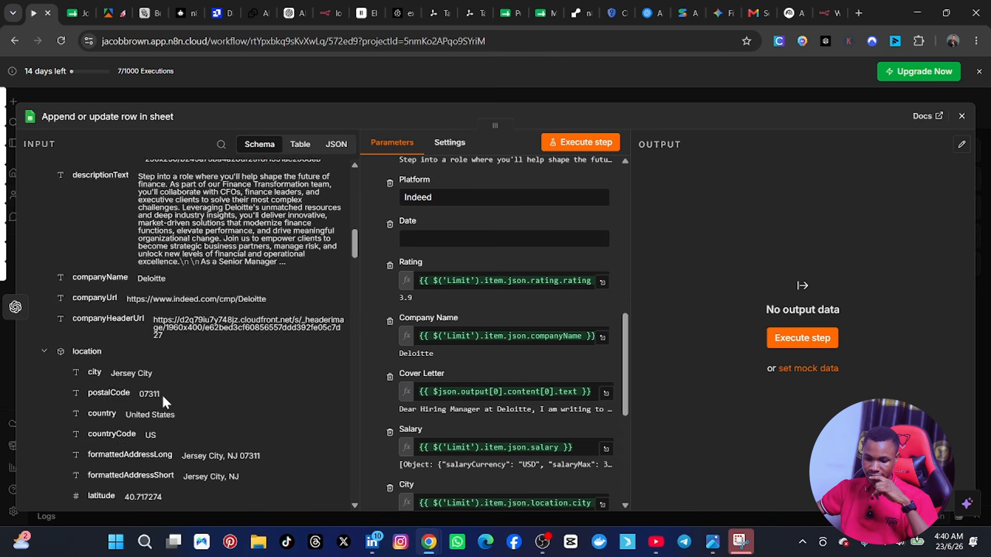
{"action": "scroll", "coordinate": [162, 395], "scroll_direction": "down", "scroll_amount": 4}
{"action": "scroll", "coordinate": [162, 395], "scroll_direction": "down", "scroll_amount": 2}
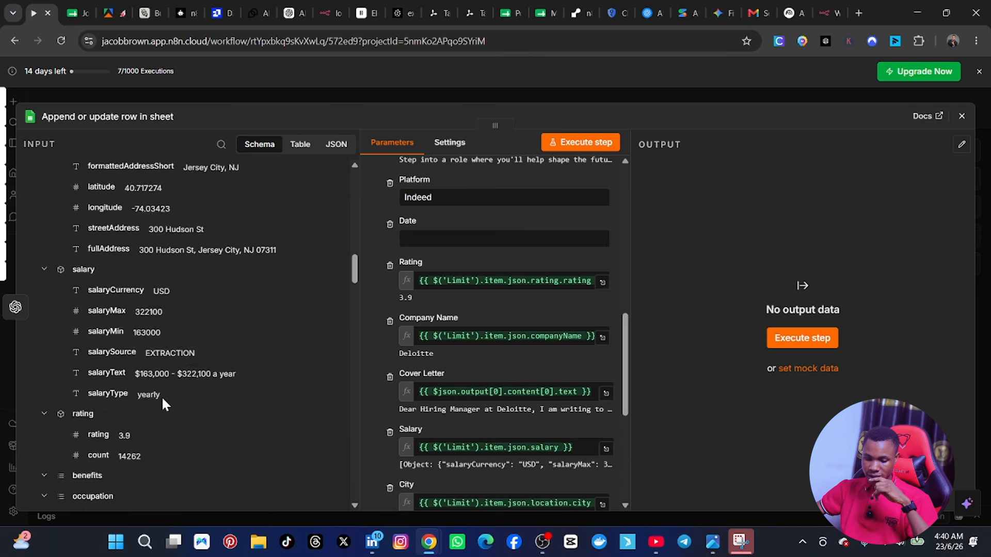
{"action": "scroll", "coordinate": [162, 396], "scroll_direction": "down", "scroll_amount": 1}
{"action": "scroll", "coordinate": [131, 408], "scroll_direction": "down", "scroll_amount": 1}
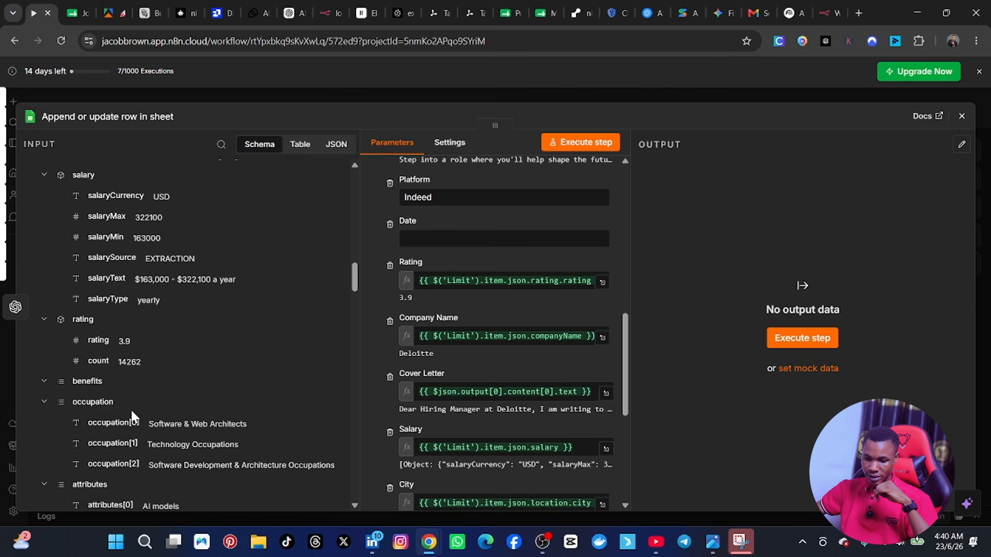
{"action": "scroll", "coordinate": [131, 408], "scroll_direction": "down", "scroll_amount": 12}
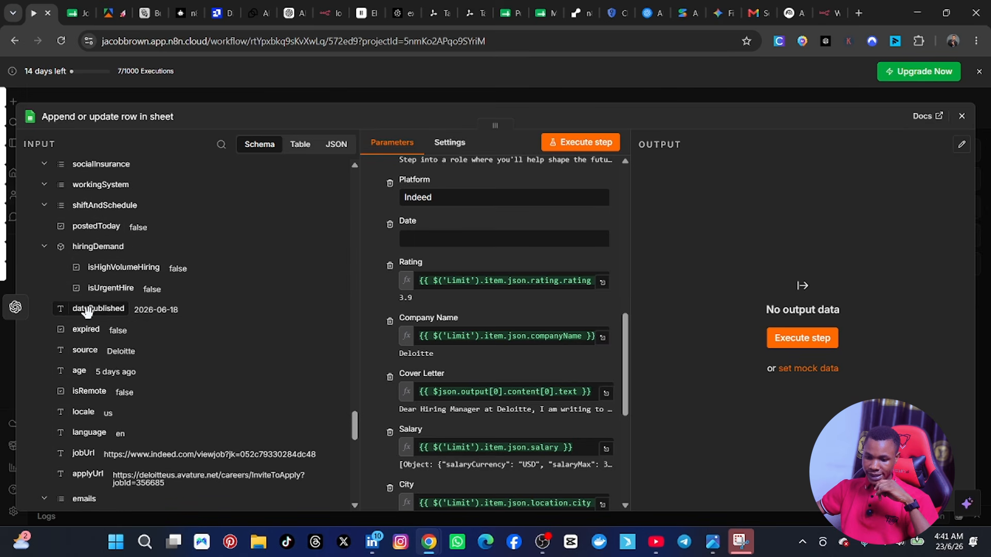
{"action": "left_click_drag", "start_coordinate": [89, 311], "coordinate": [443, 247]}
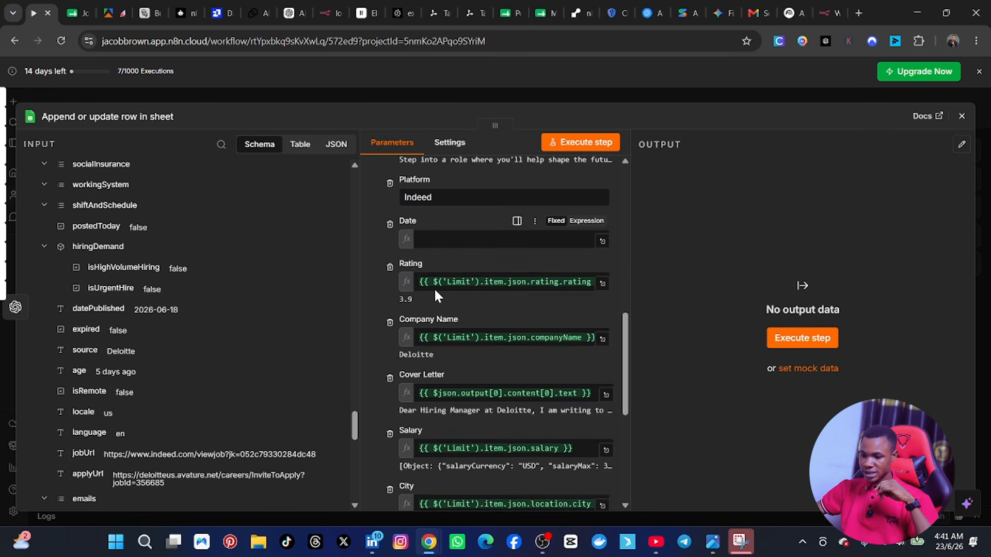
Step: Set the Status column to the fixed value ToDo
{"action": "scroll", "coordinate": [160, 358], "scroll_direction": "up", "scroll_amount": 3}
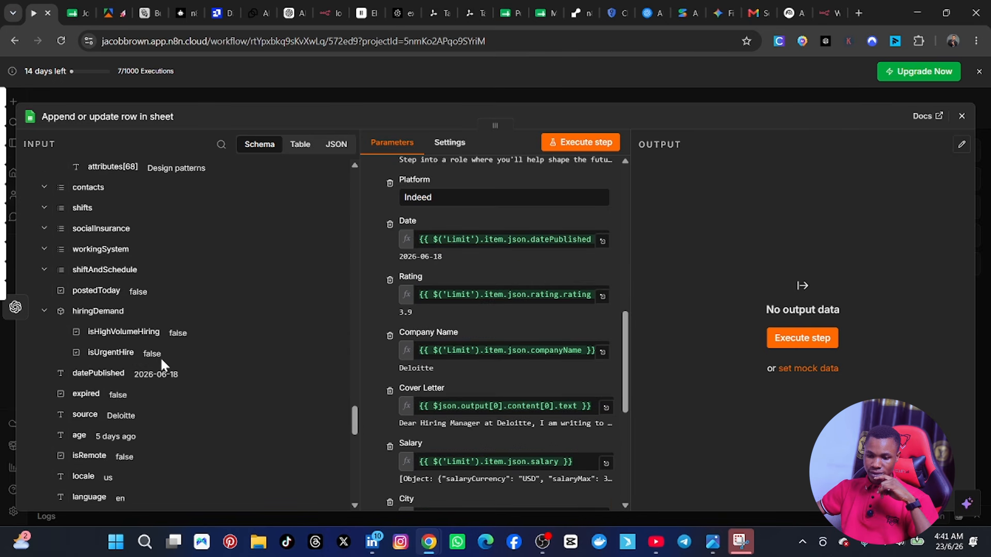
{"action": "scroll", "coordinate": [166, 364], "scroll_direction": "down", "scroll_amount": 7}
{"action": "scroll", "coordinate": [521, 378], "scroll_direction": "down", "scroll_amount": 6}
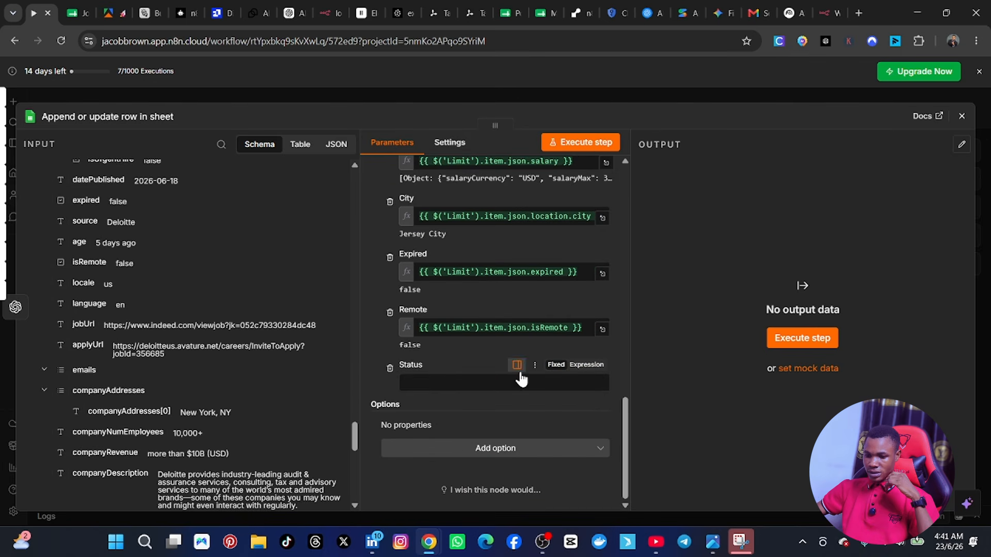
{"action": "left_click", "coordinate": [439, 382]}
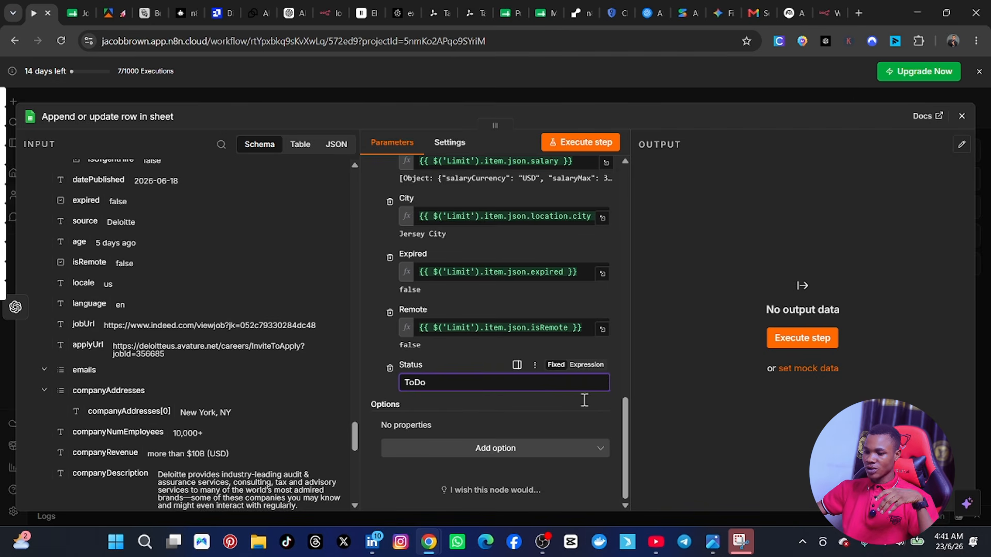
Step: Execute the Append or update row in sheet node to write the mapped job to Sheet1
{"action": "scroll", "coordinate": [478, 335], "scroll_direction": "up", "scroll_amount": 15}
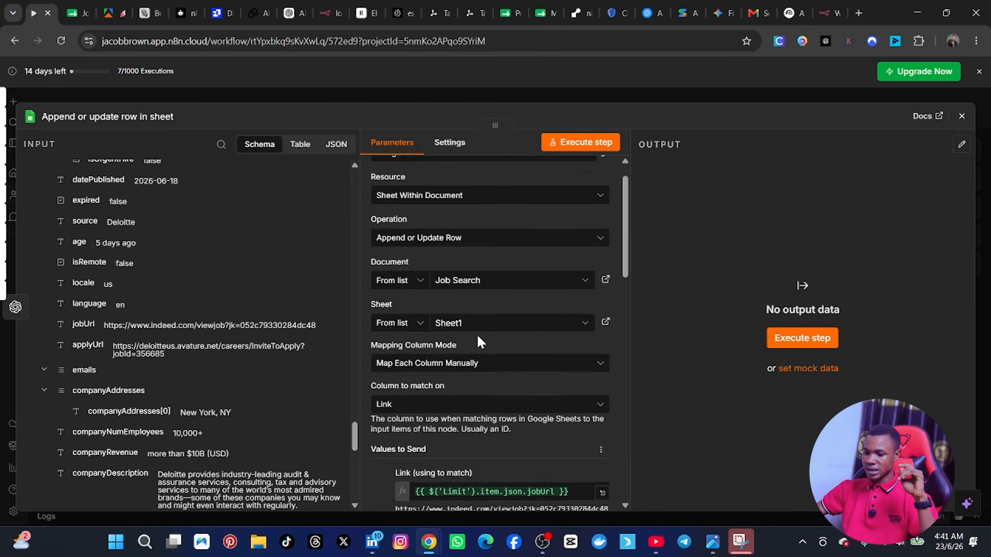
{"action": "scroll", "coordinate": [480, 341], "scroll_direction": "up", "scroll_amount": 1}
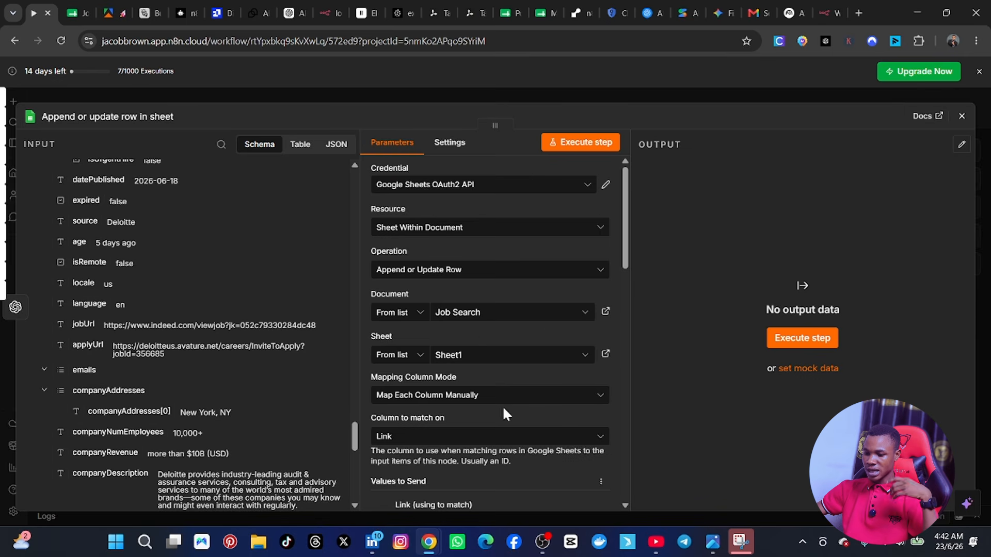
{"action": "scroll", "coordinate": [505, 413], "scroll_direction": "down", "scroll_amount": 10}
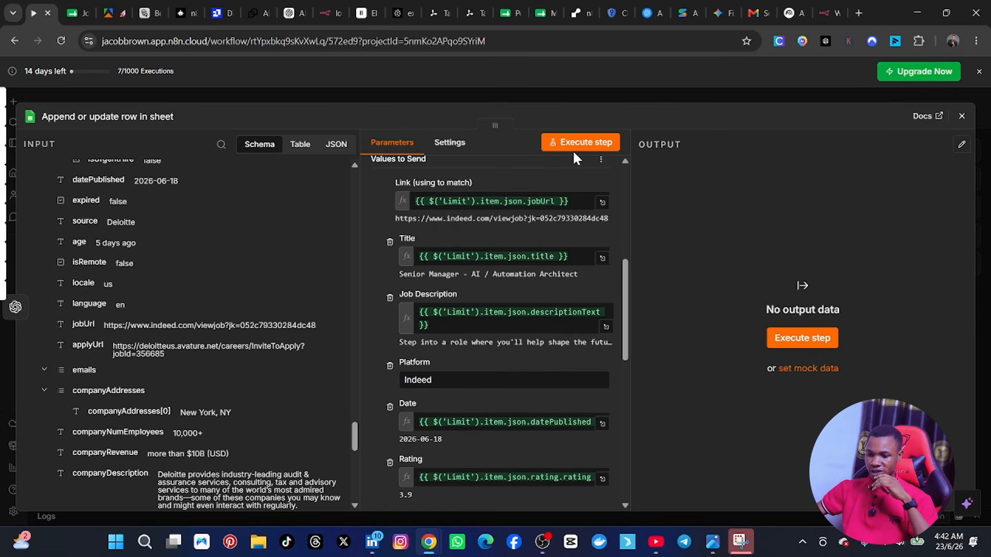
{"action": "left_click", "coordinate": [571, 147]}
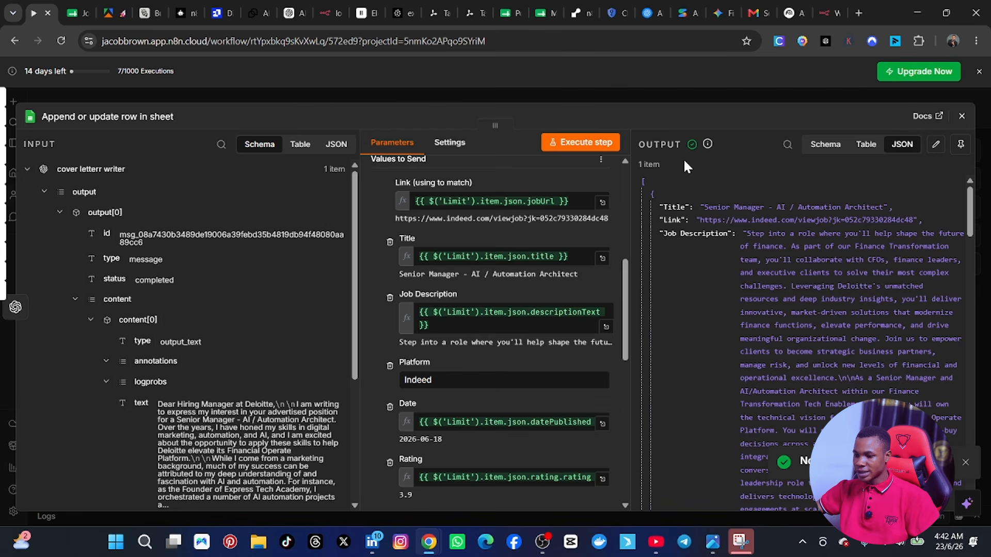
{"action": "scroll", "coordinate": [749, 289], "scroll_direction": "down", "scroll_amount": 10}
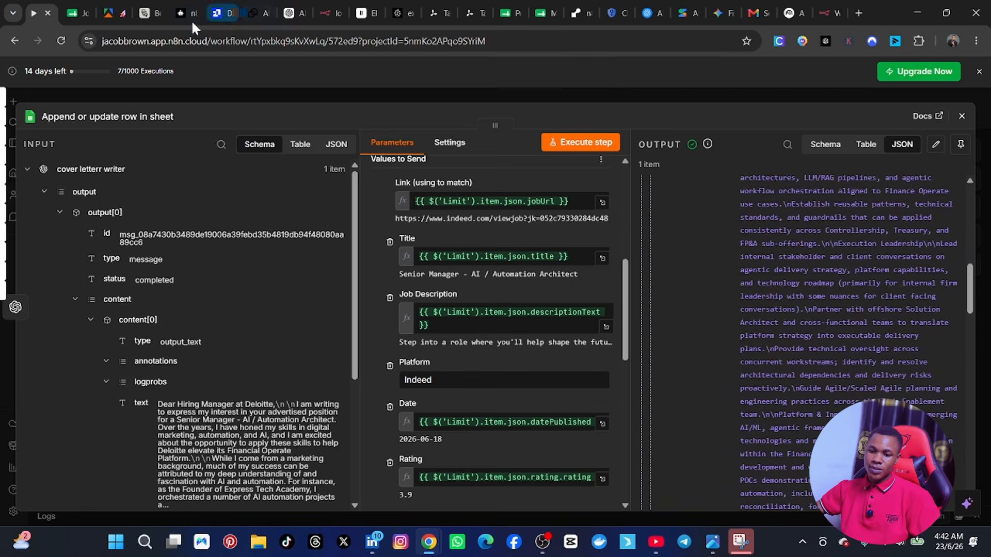
Step: Switch to the Job Search spreadsheet in Google Sheets and examine the logged job row across its columns
{"action": "left_click", "coordinate": [78, 13]}
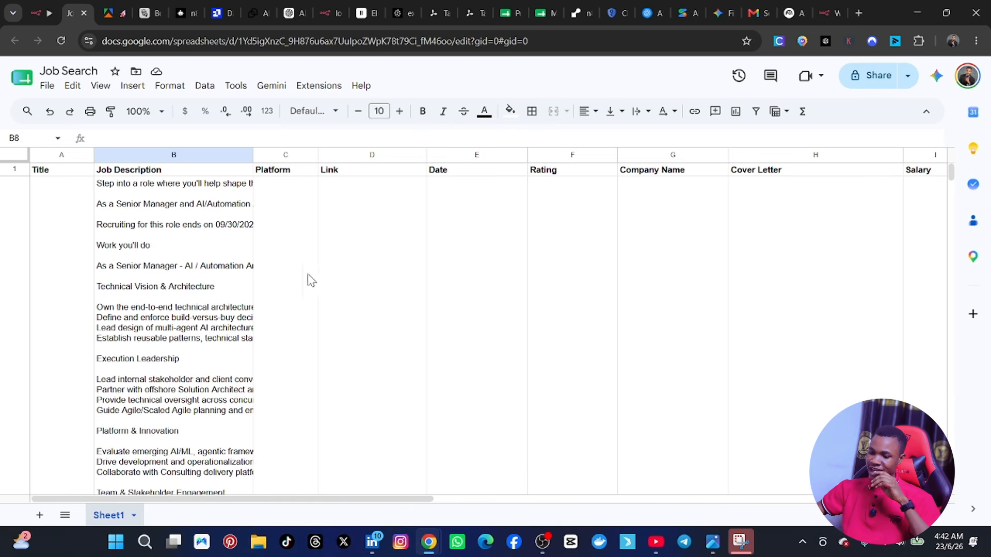
{"action": "scroll", "coordinate": [311, 281], "scroll_direction": "down", "scroll_amount": 15}
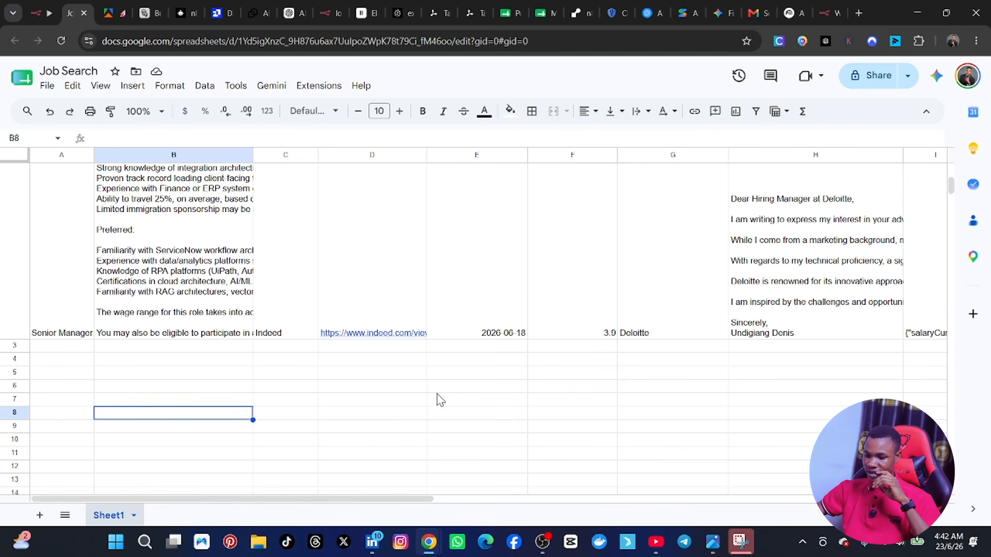
{"action": "left_click_drag", "start_coordinate": [356, 498], "coordinate": [37, 540]}
{"action": "scroll", "coordinate": [273, 285], "scroll_direction": "up", "scroll_amount": 10}
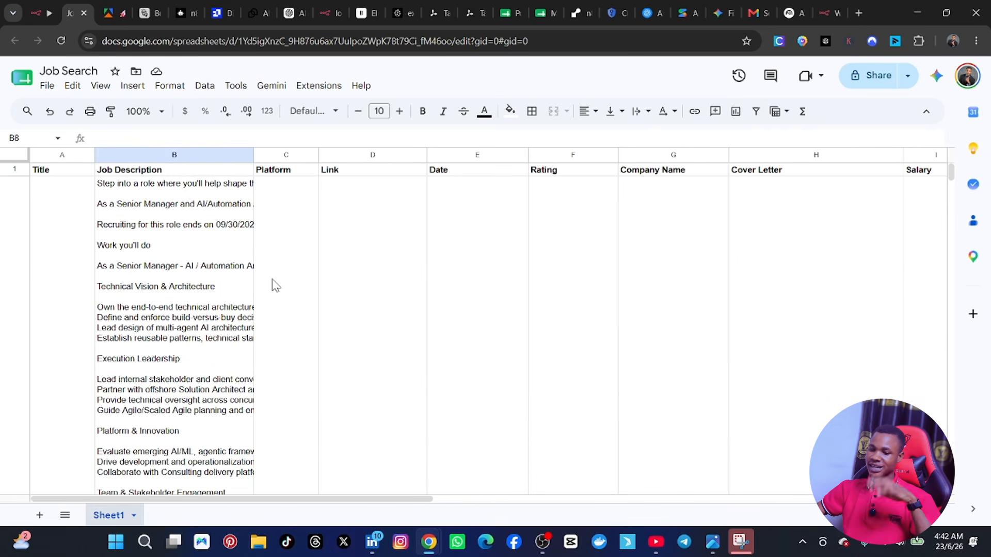
Step: Return to the n8n workflow and close the Google Sheets node's settings to show the whole node chain
{"action": "left_click", "coordinate": [34, 13]}
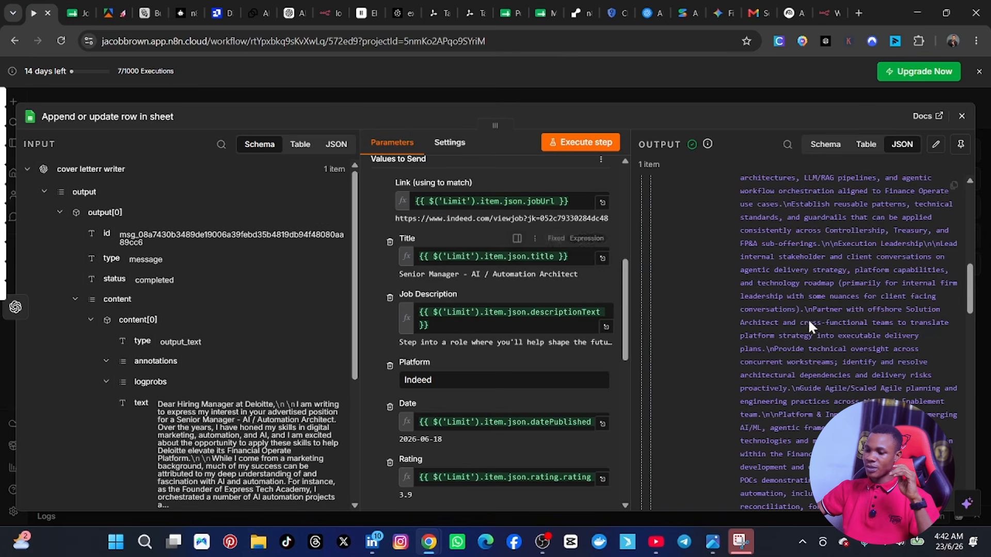
{"action": "key", "text": "Escape"}
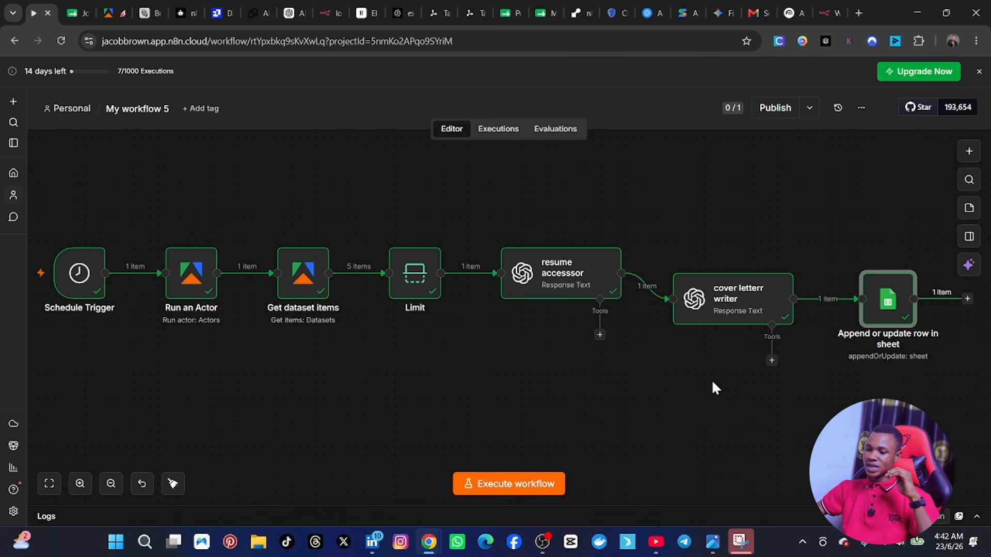
{"action": "left_click_drag", "start_coordinate": [61, 172], "coordinate": [787, 416]}
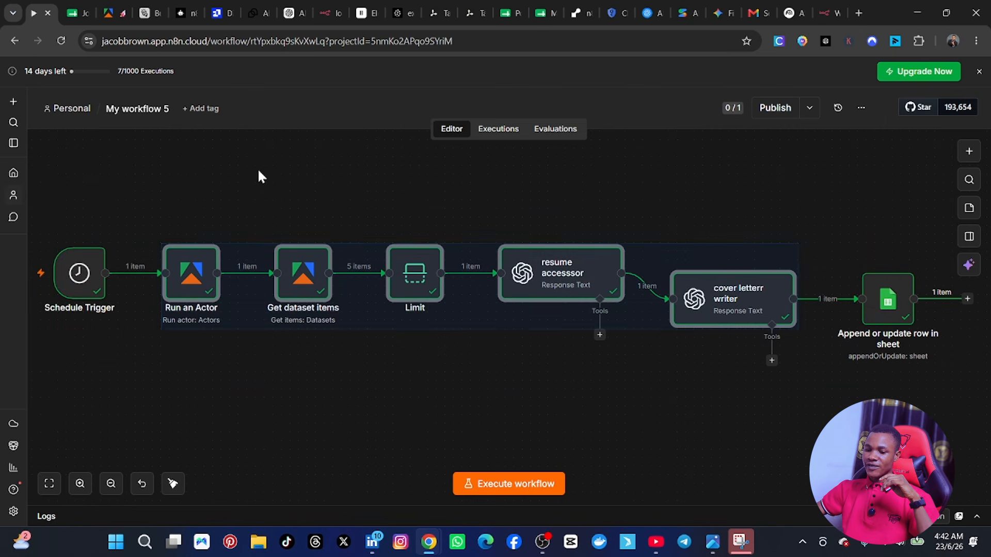
{"action": "left_click", "coordinate": [282, 189]}
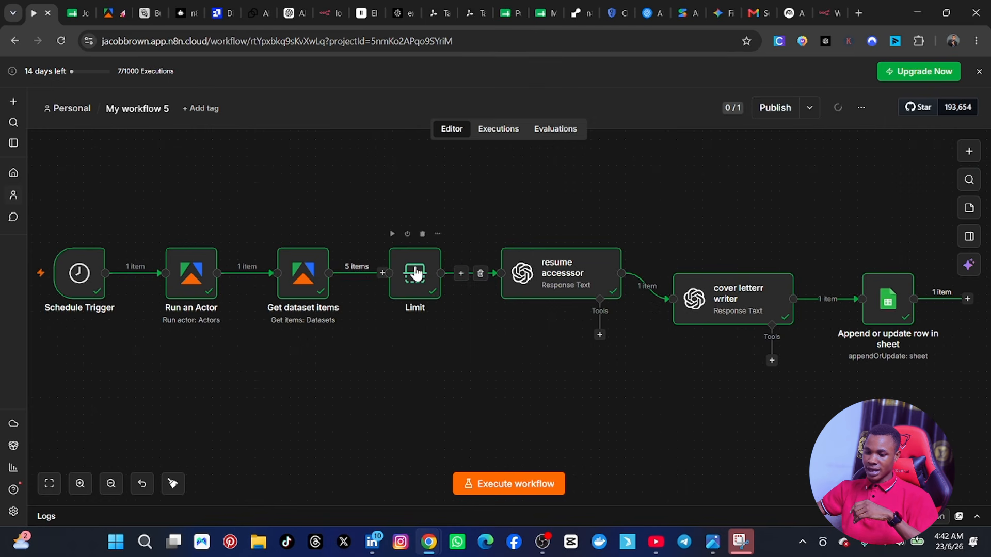
Step: Pull the Limit node out of the chain and connect Get dataset items directly to the resume accesssor node
{"action": "left_click_drag", "start_coordinate": [412, 270], "coordinate": [404, 351]}
{"action": "left_click", "coordinate": [476, 288]}
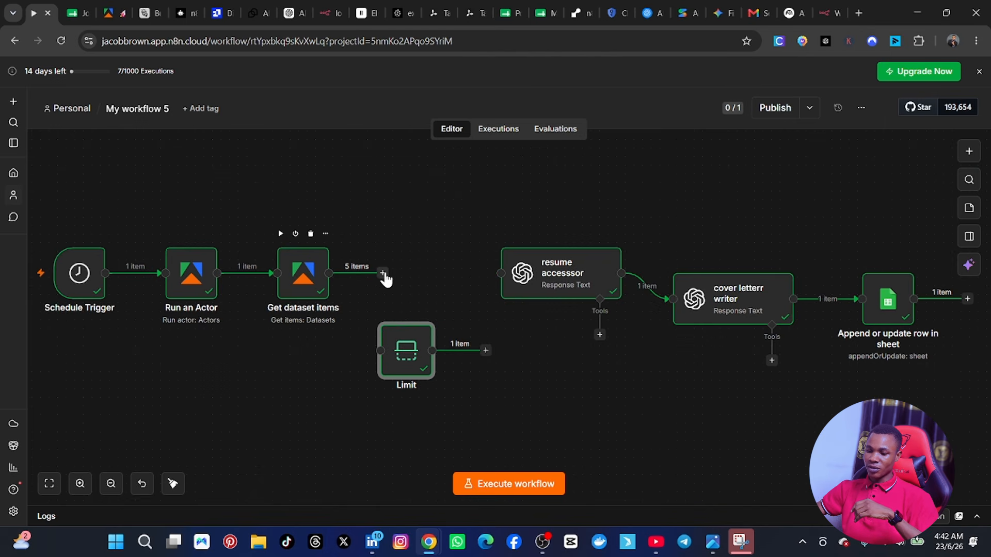
{"action": "left_click_drag", "start_coordinate": [330, 274], "coordinate": [502, 274]}
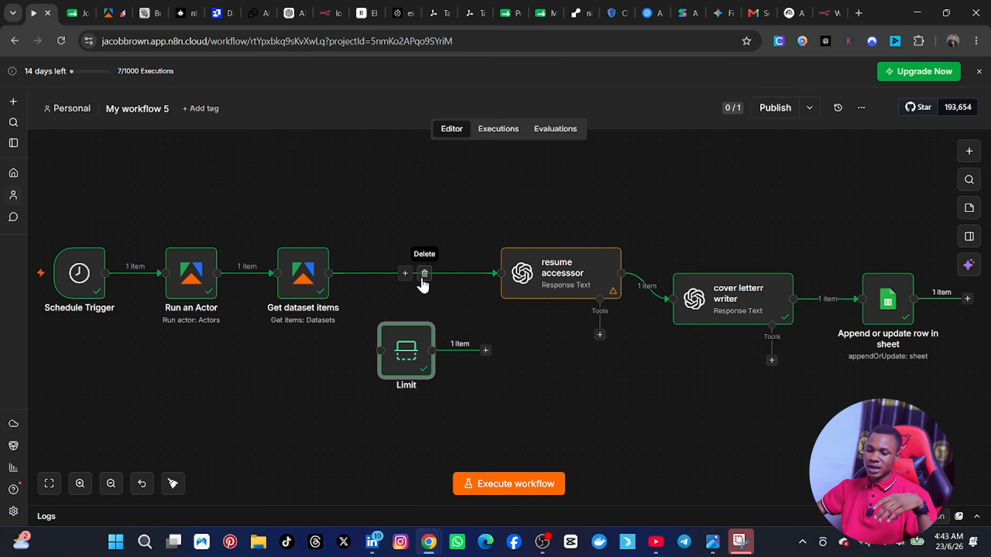
Step: Delete the direct connection and put the Limit node back between Get dataset items and resume accesssor
{"action": "left_click", "coordinate": [424, 275]}
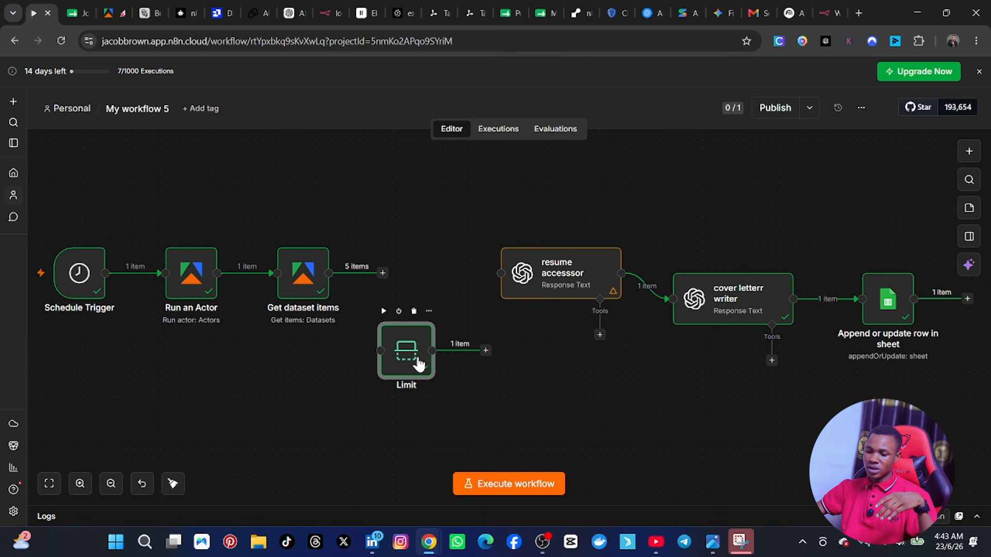
{"action": "left_click_drag", "start_coordinate": [410, 368], "coordinate": [428, 290]}
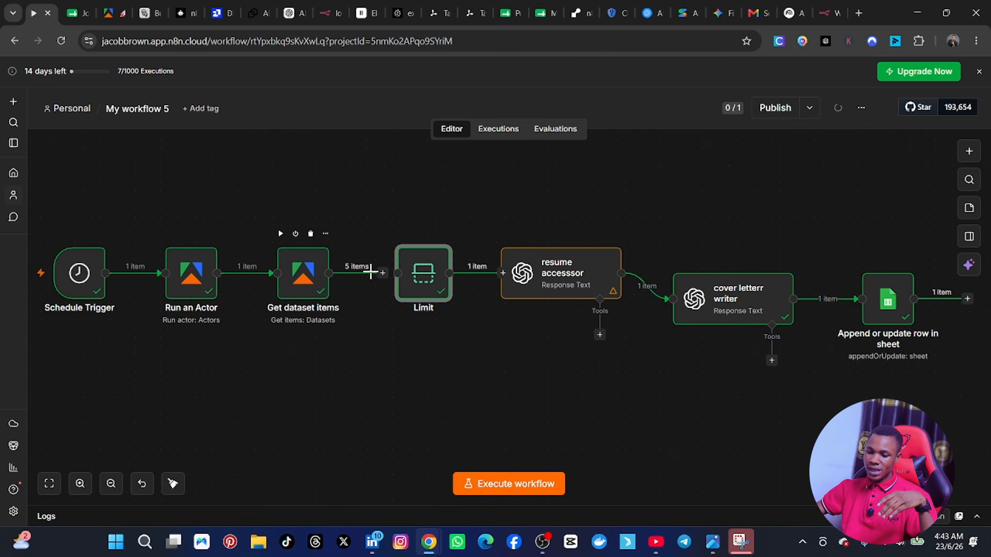
{"action": "left_click_drag", "start_coordinate": [372, 271], "coordinate": [406, 271]}
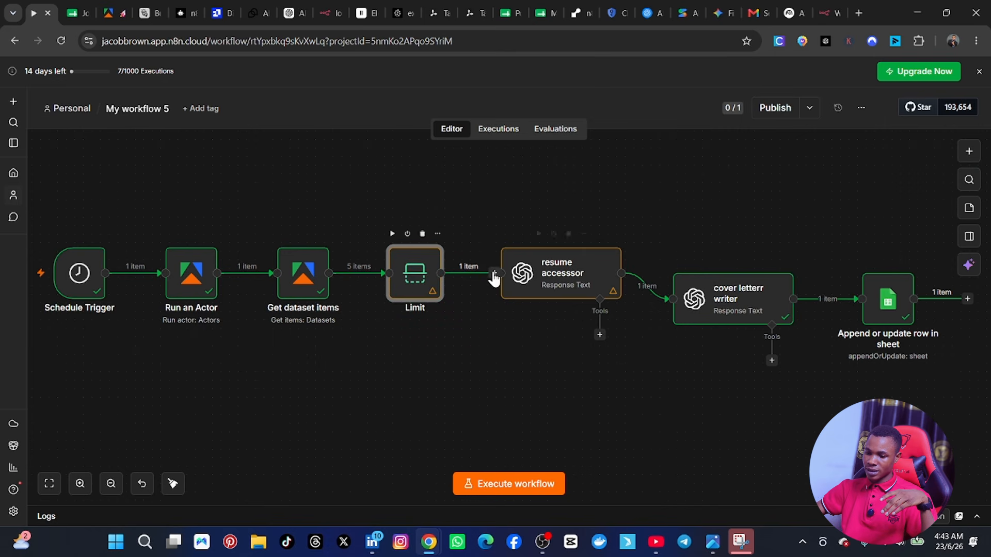
Step: Set the Limit node's Max Items to 2 and close its settings
{"action": "double_click", "coordinate": [412, 270]}
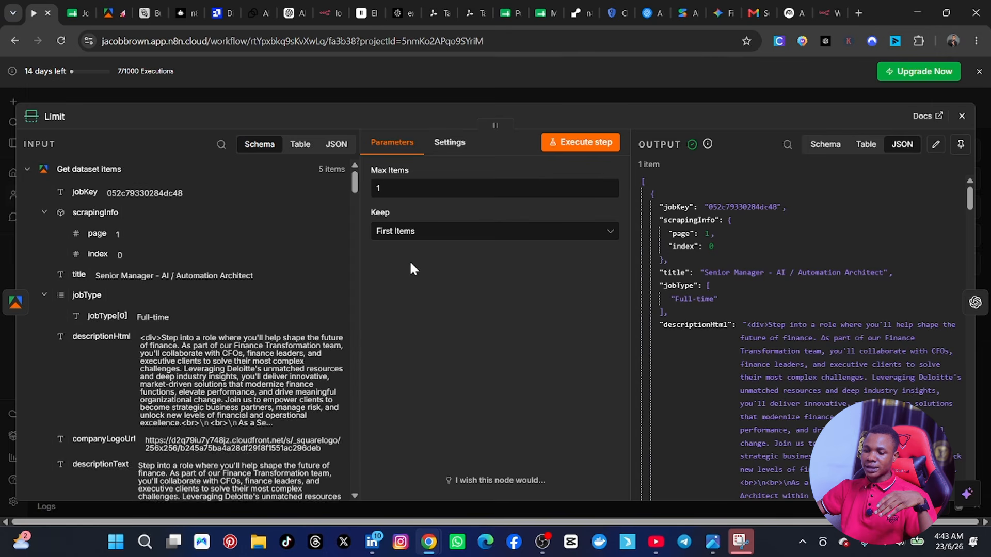
{"action": "left_click", "coordinate": [398, 189]}
{"action": "key", "text": "BackSpace"}
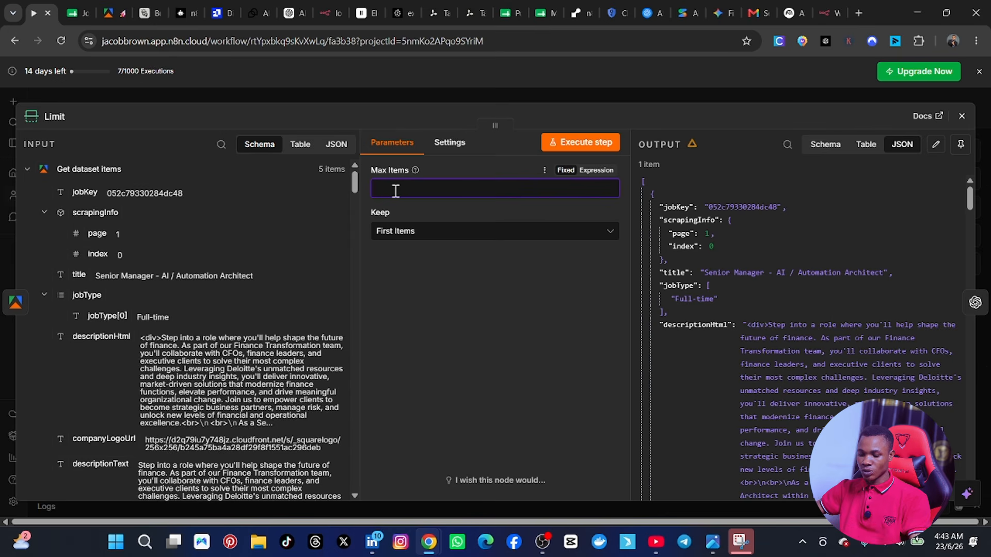
{"action": "type", "text": "2"}
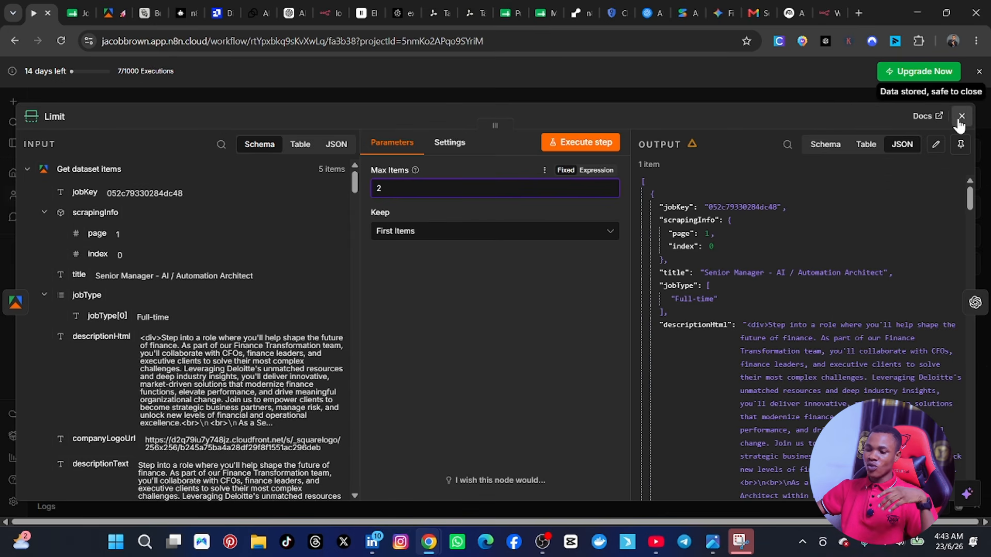
{"action": "key", "text": "Escape"}
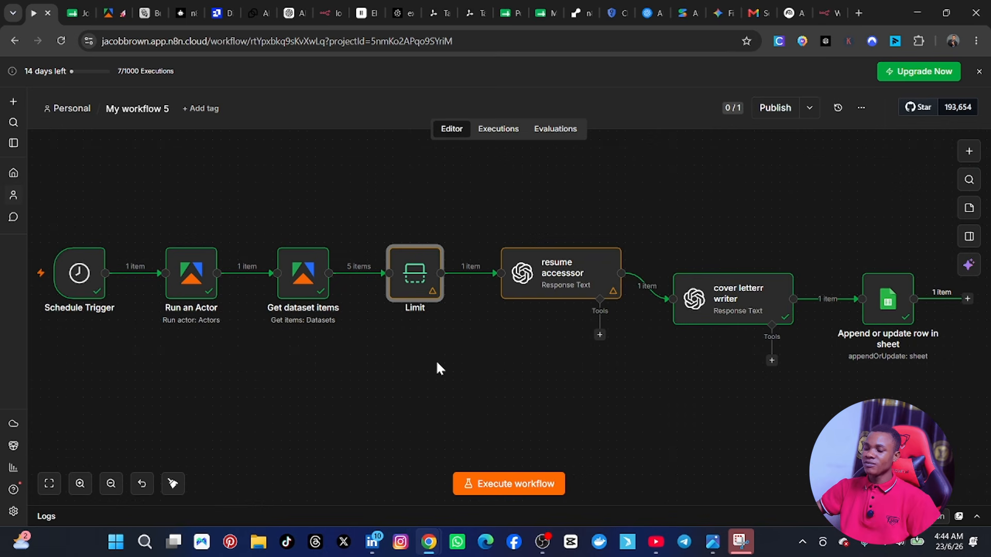
Step: Move the cover letterr writer node below the main row and the Google Sheets node up and closer to the chain
{"action": "left_click_drag", "start_coordinate": [731, 279], "coordinate": [679, 329]}
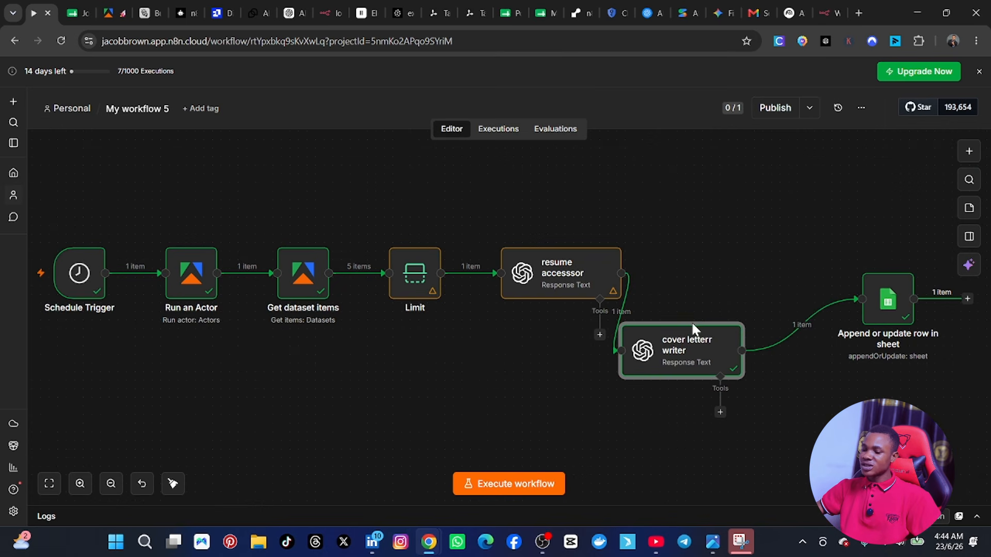
{"action": "left_click_drag", "start_coordinate": [884, 297], "coordinate": [788, 262]}
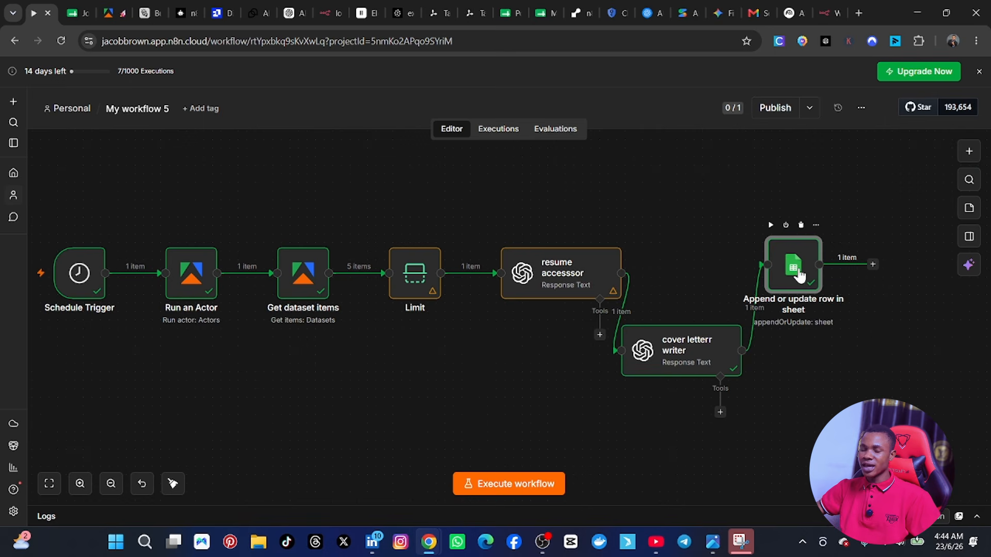